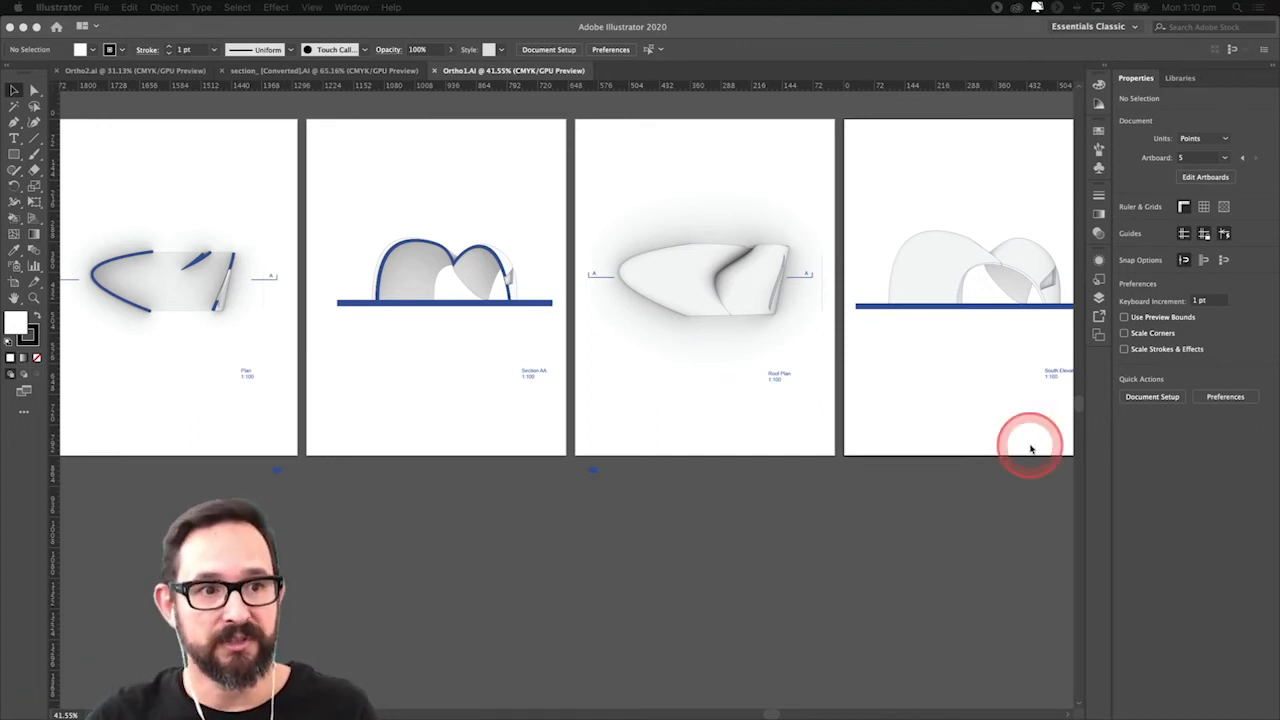
Examine the Roof Plan and South Elevation drawings in the Ortho1 document.
click(792, 432)
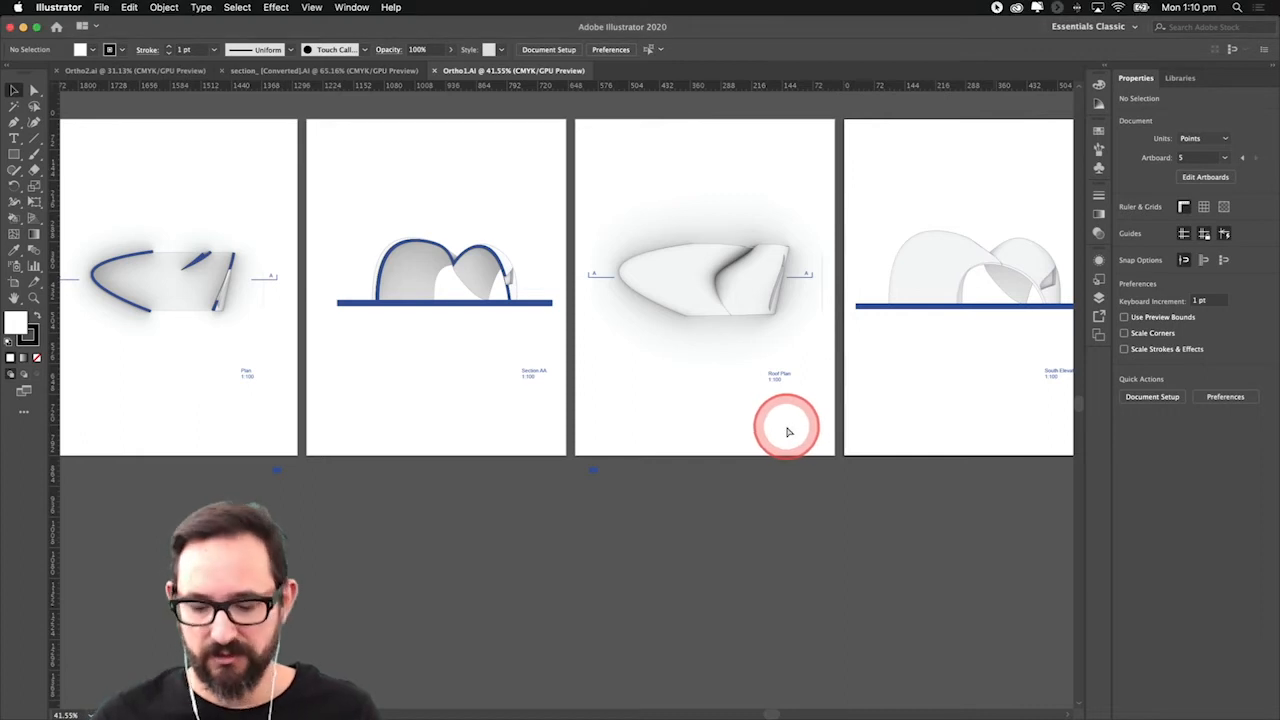
key(super+0)
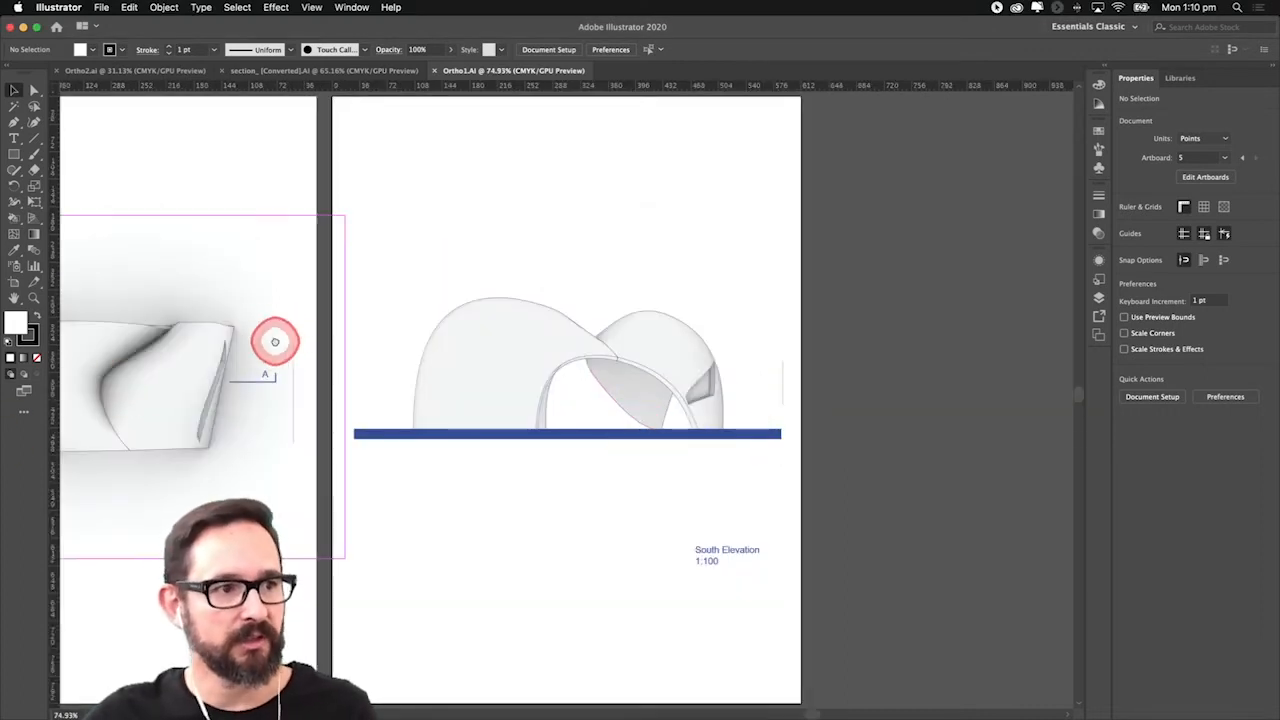
scroll(546, 346, left, 10)
click(460, 262)
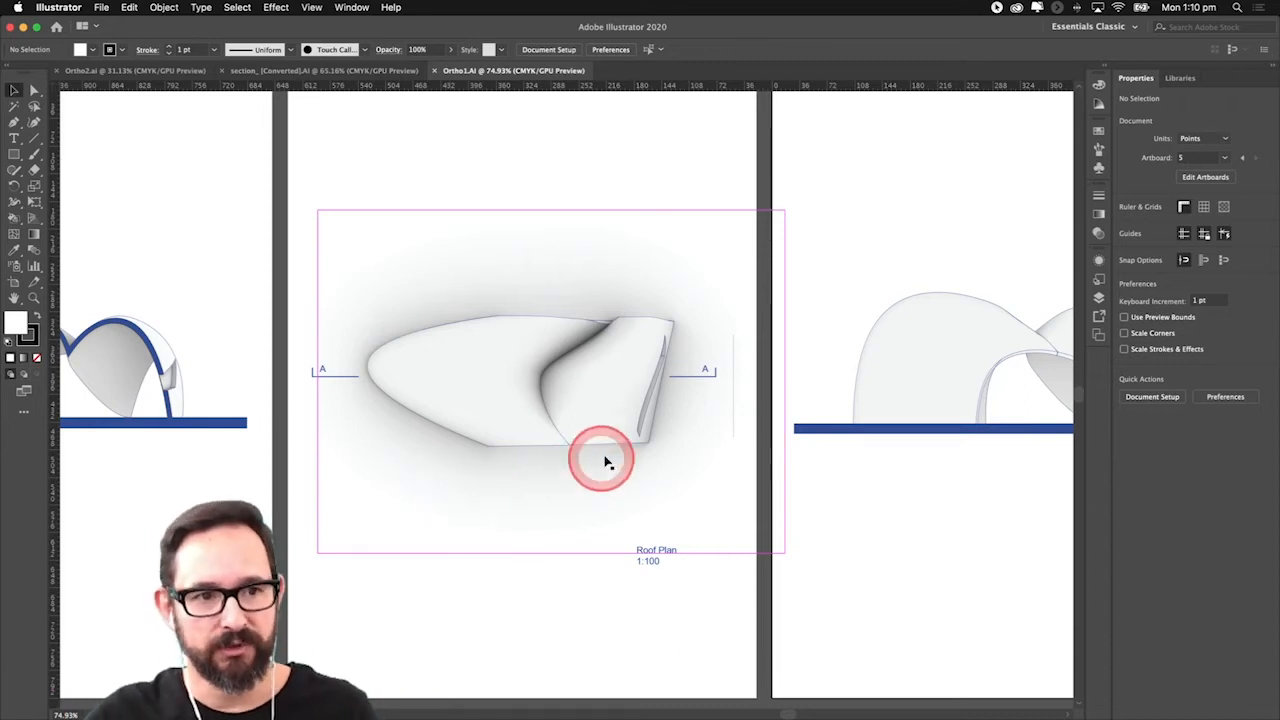
drag(831, 380, 441, 358)
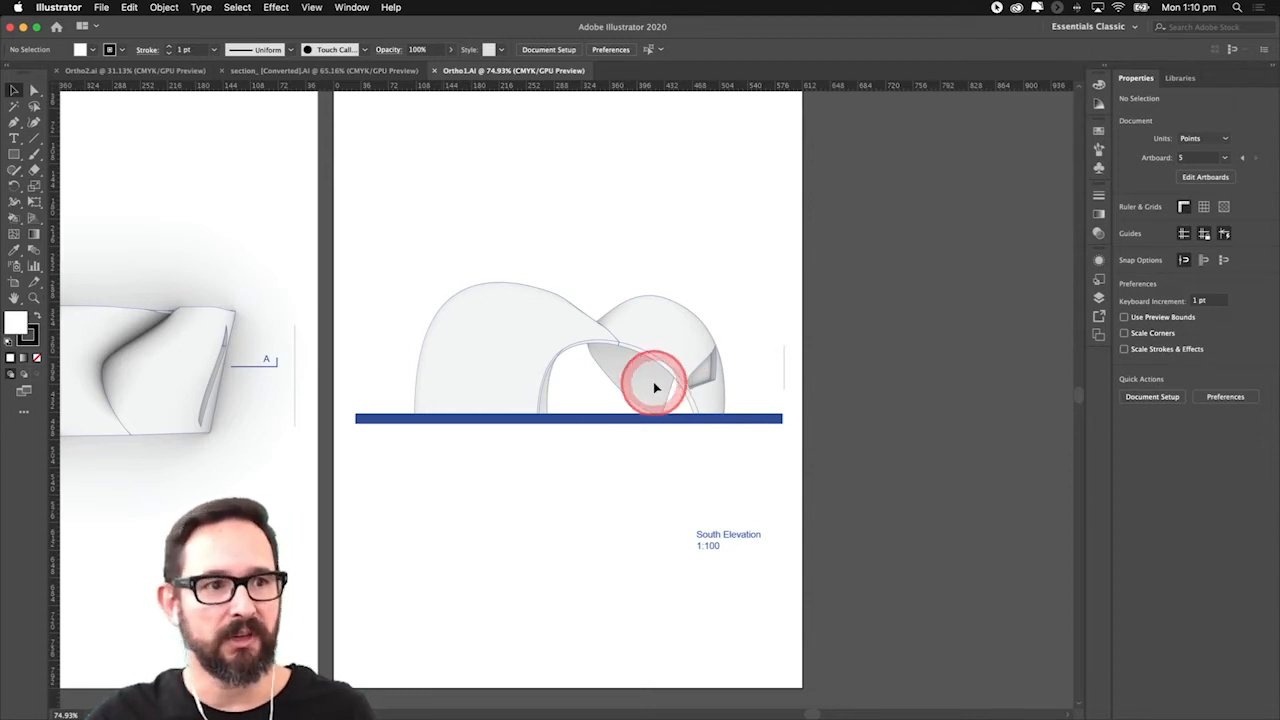
drag(194, 354, 471, 357)
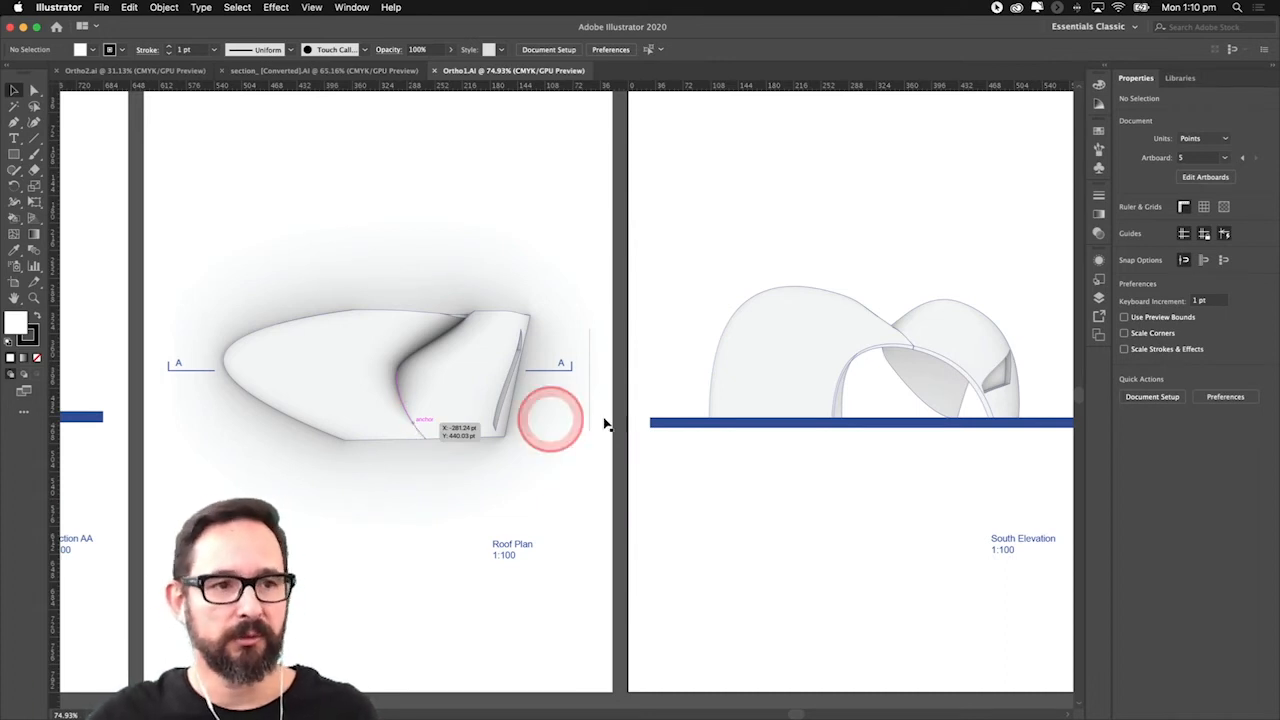
click(791, 465)
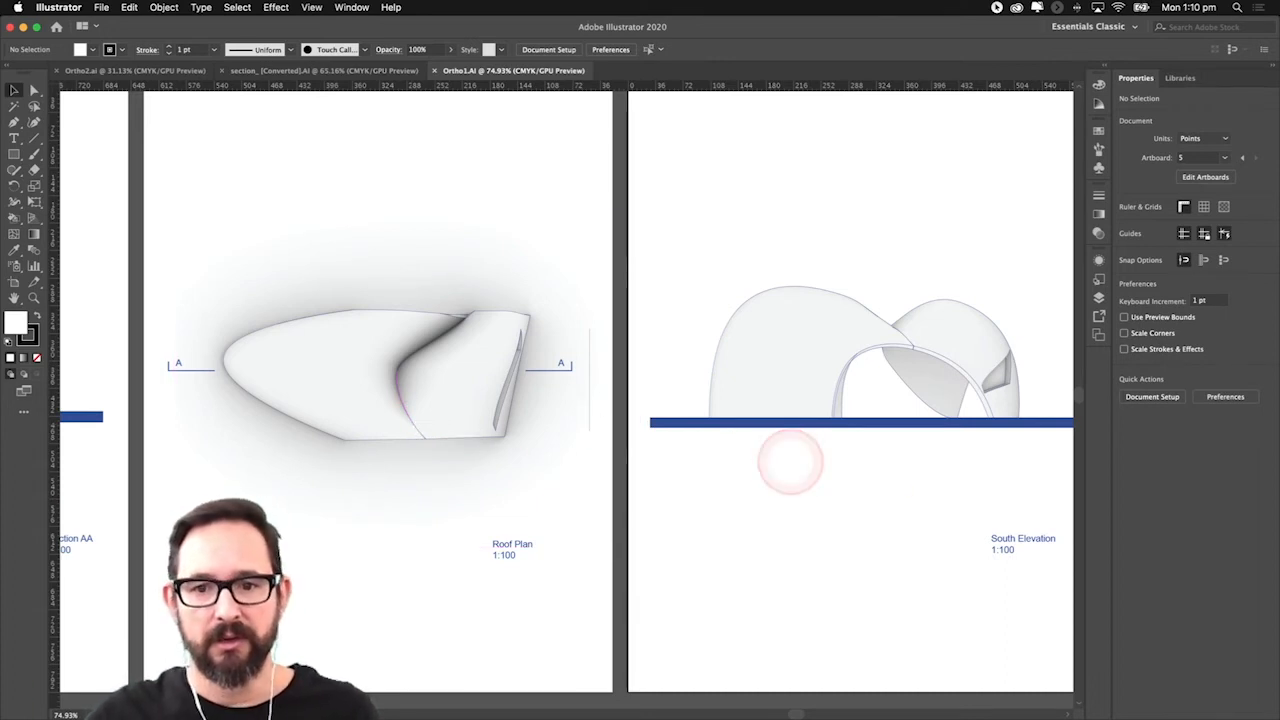
Switch to Photoshop and view the whole nearmaps.jpg aerial image at 100%.
key(super+Tab)
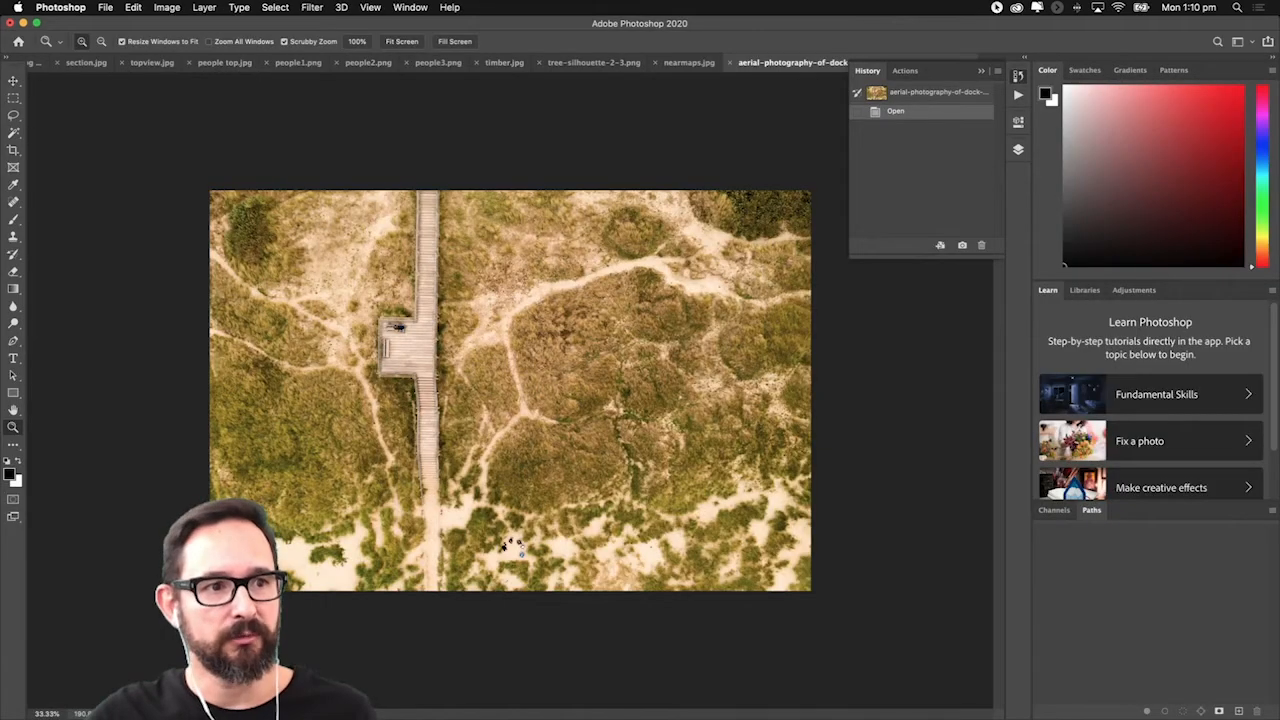
click(683, 63)
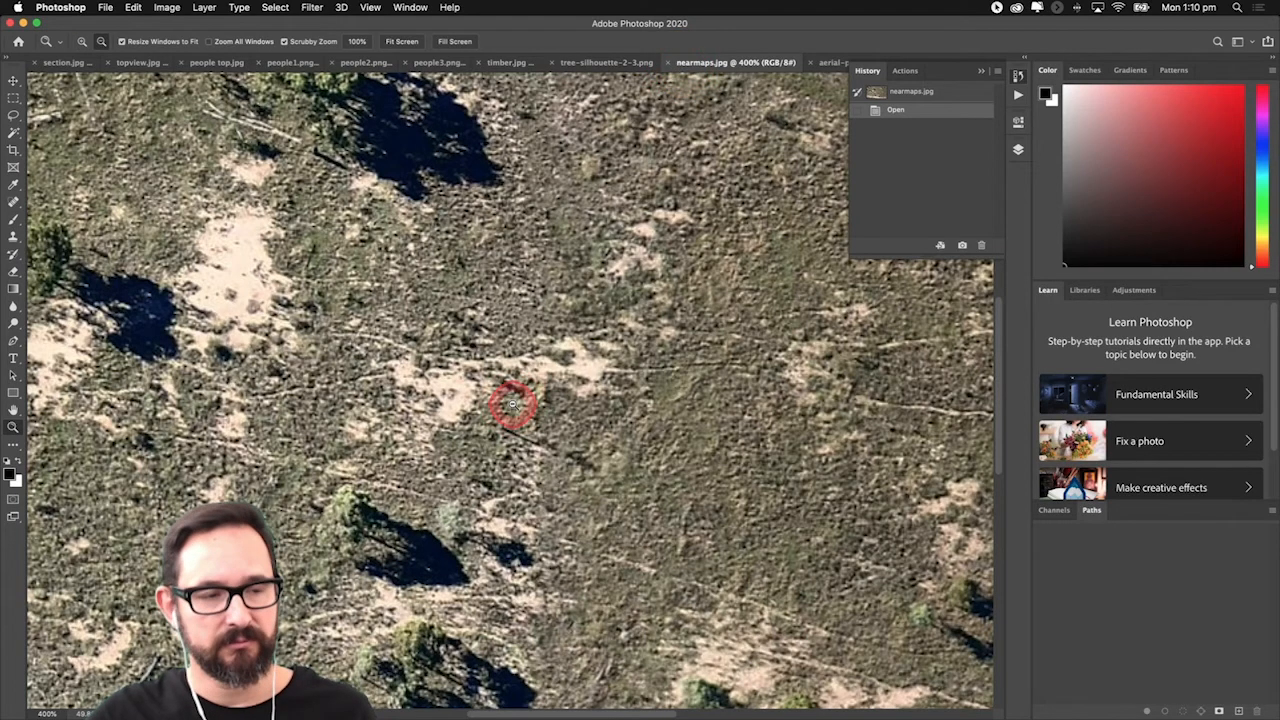
alt+click(512, 403)
alt+click(512, 403)
alt+click(512, 403)
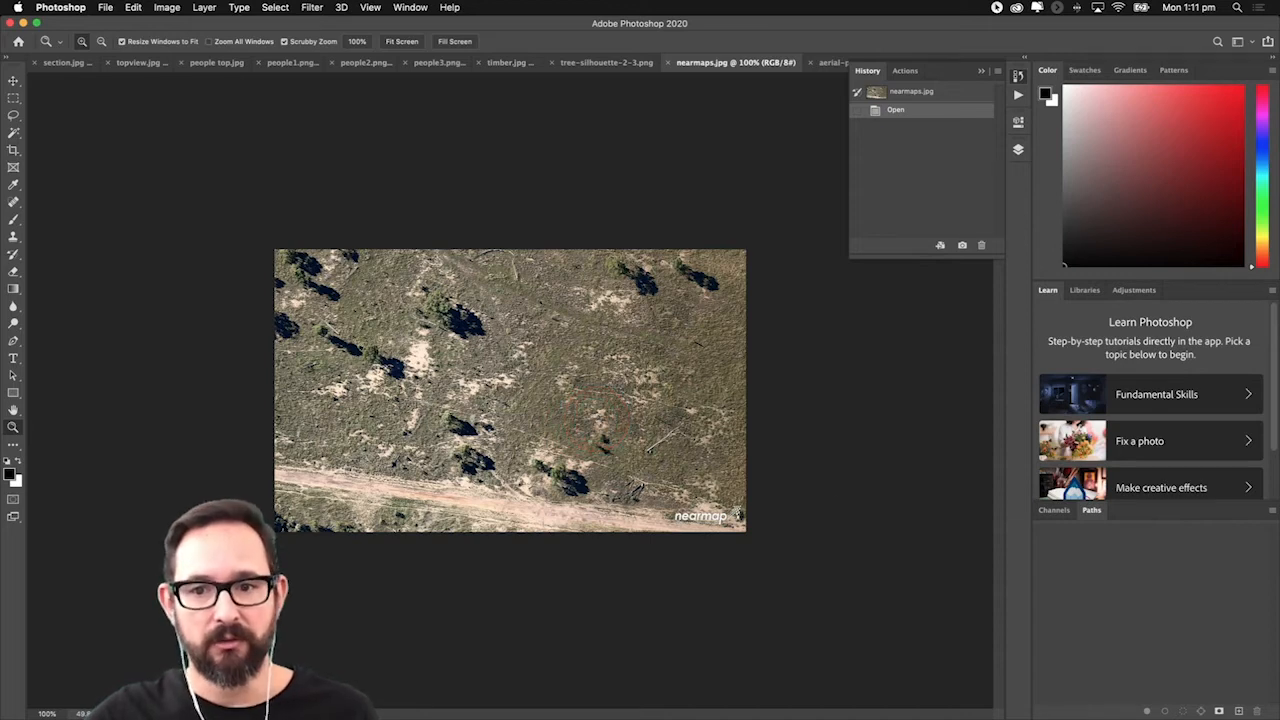
Switch to Chrome, close the aerial photo search page, and open Nearmap's MapBrowser through the site's login.
key(super+Tab)
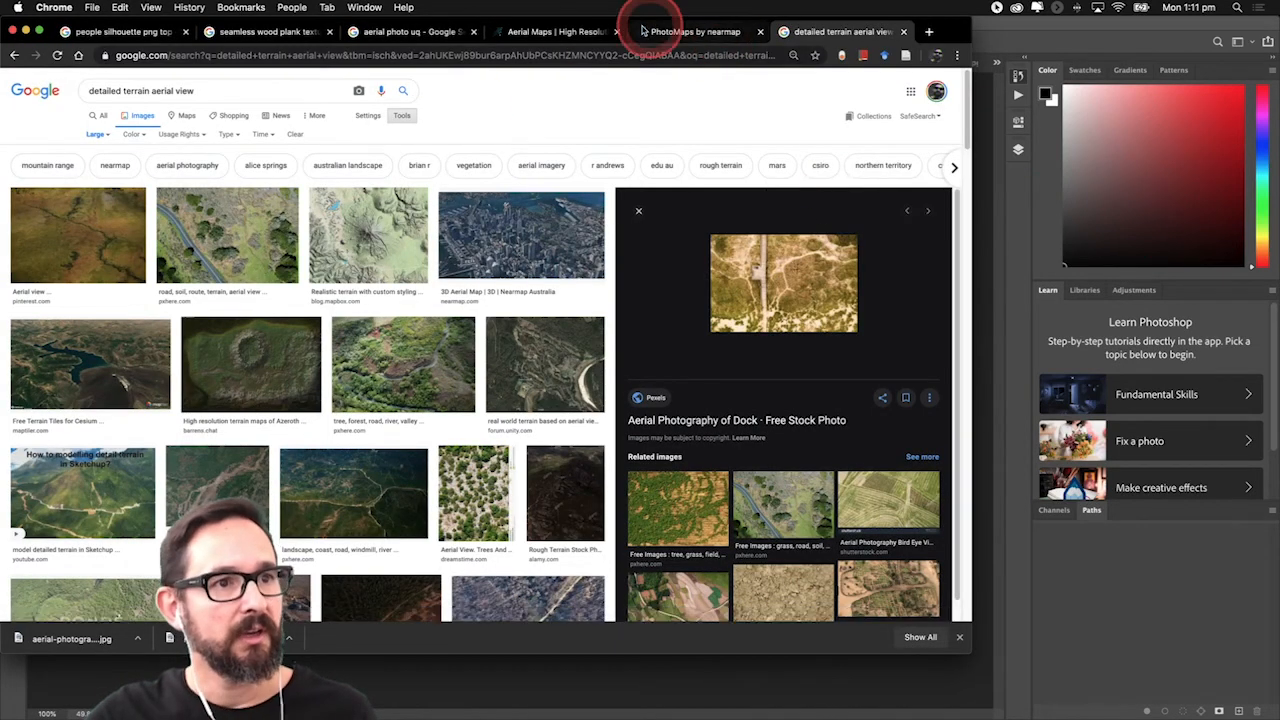
click(558, 33)
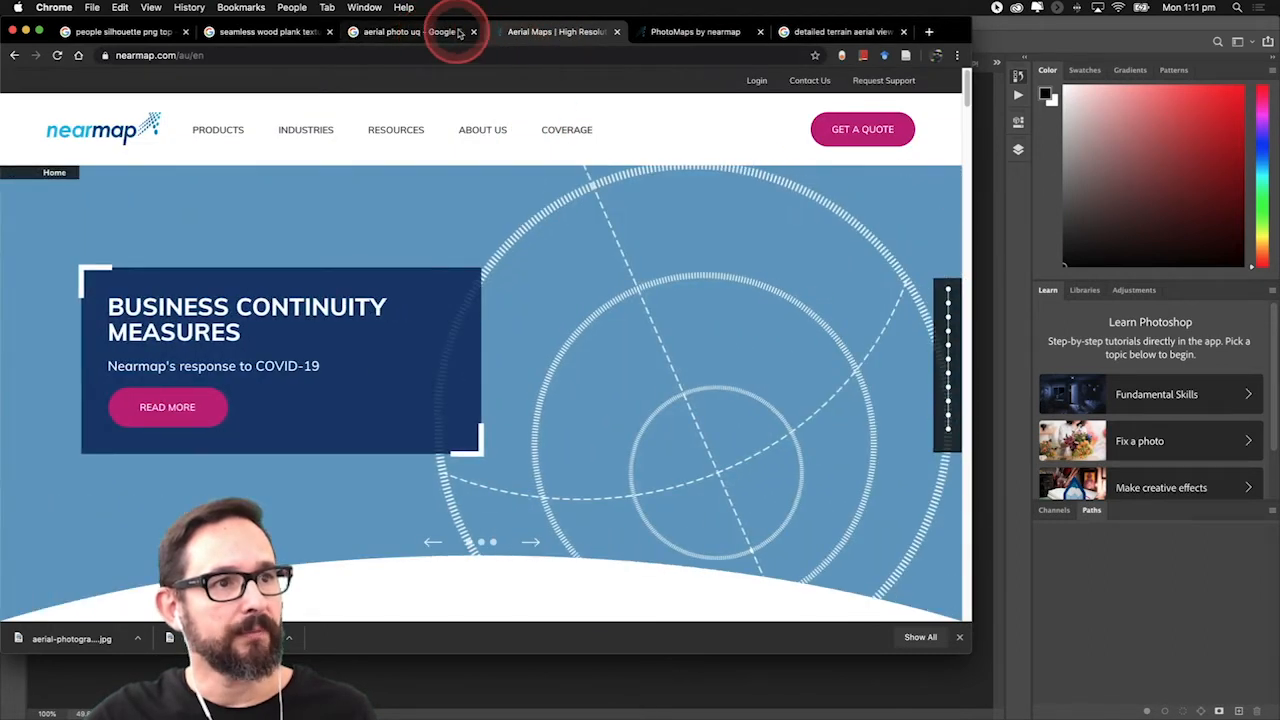
click(471, 33)
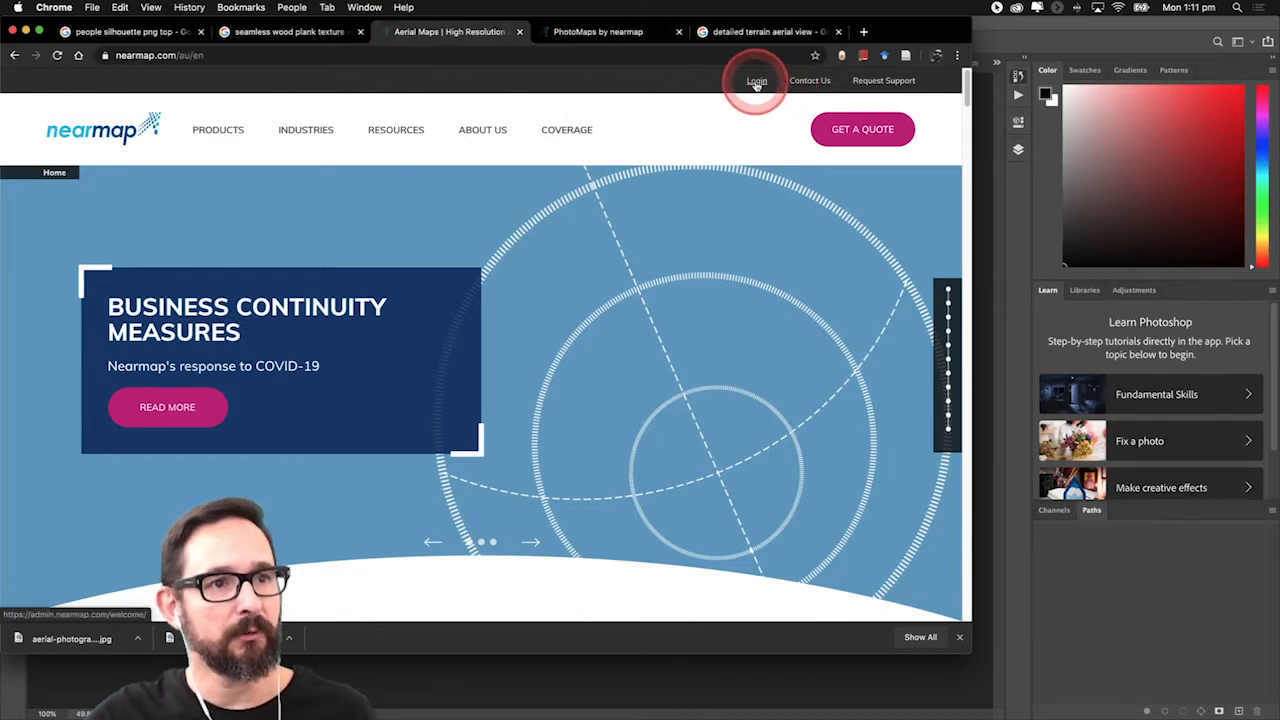
click(757, 84)
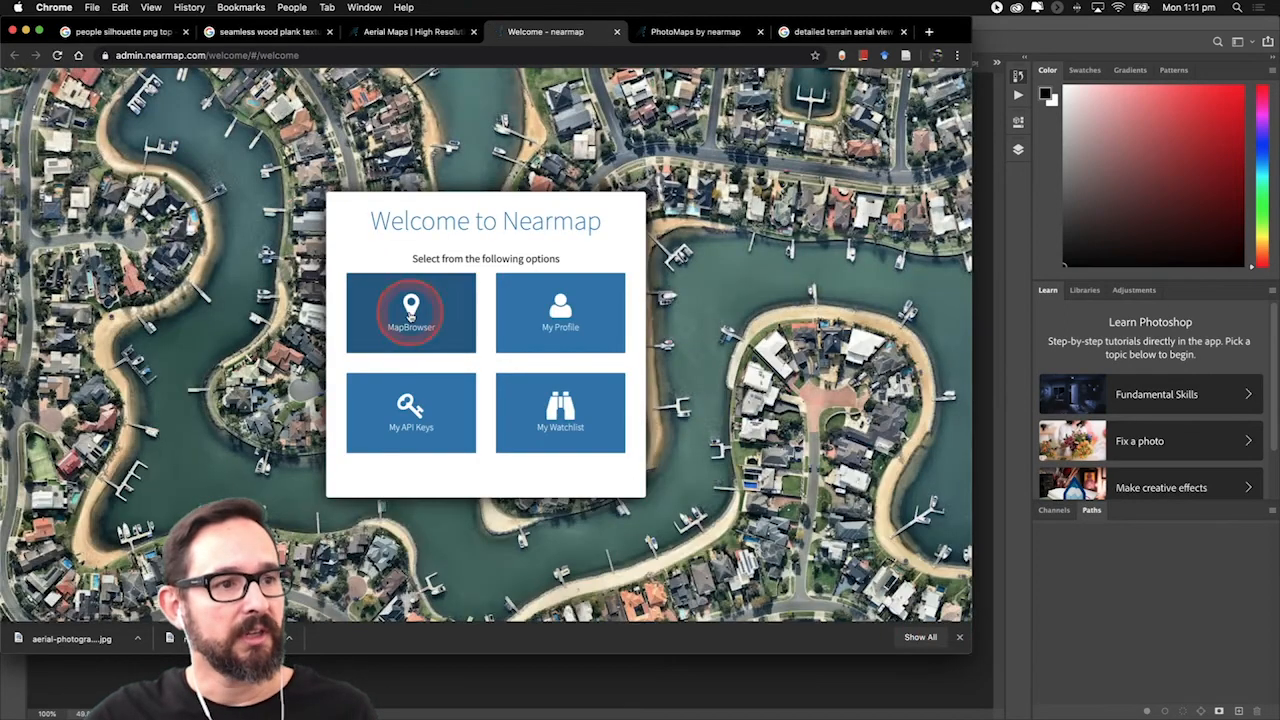
click(410, 316)
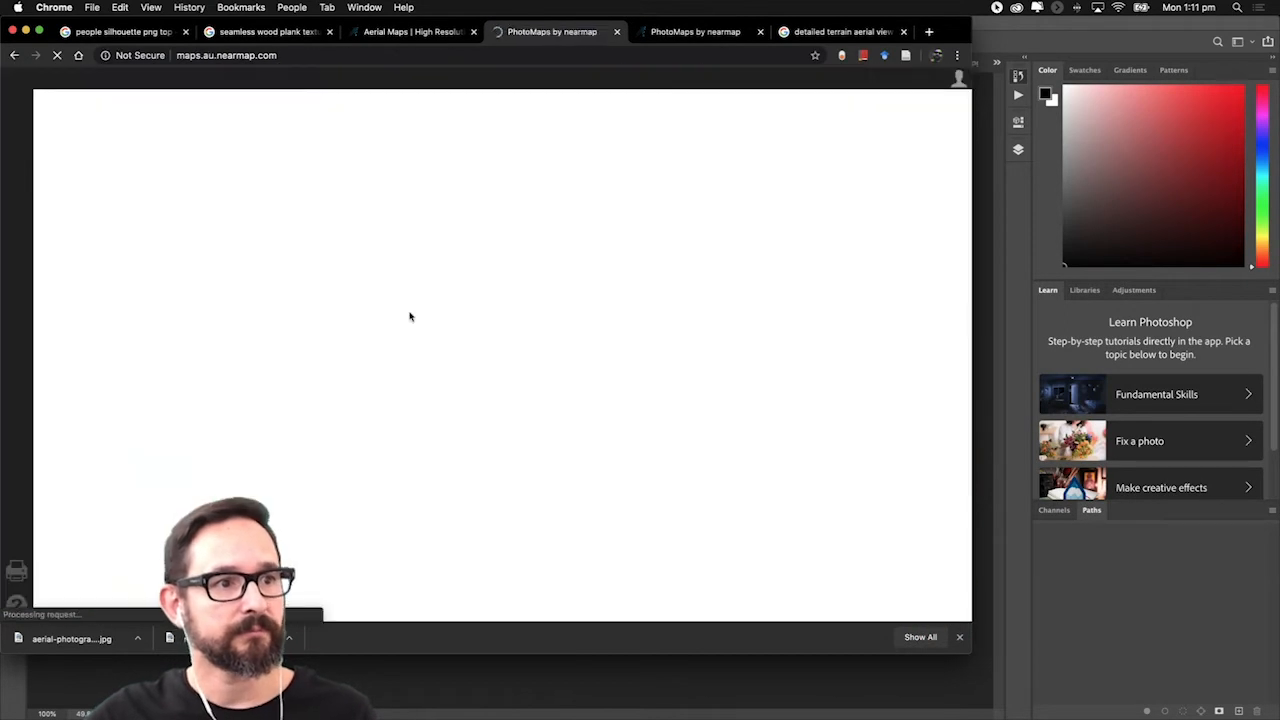
Examine the aerial map's coverage and image quality across the region, from wide views down to individual fields.
drag(410, 314, 511, 379)
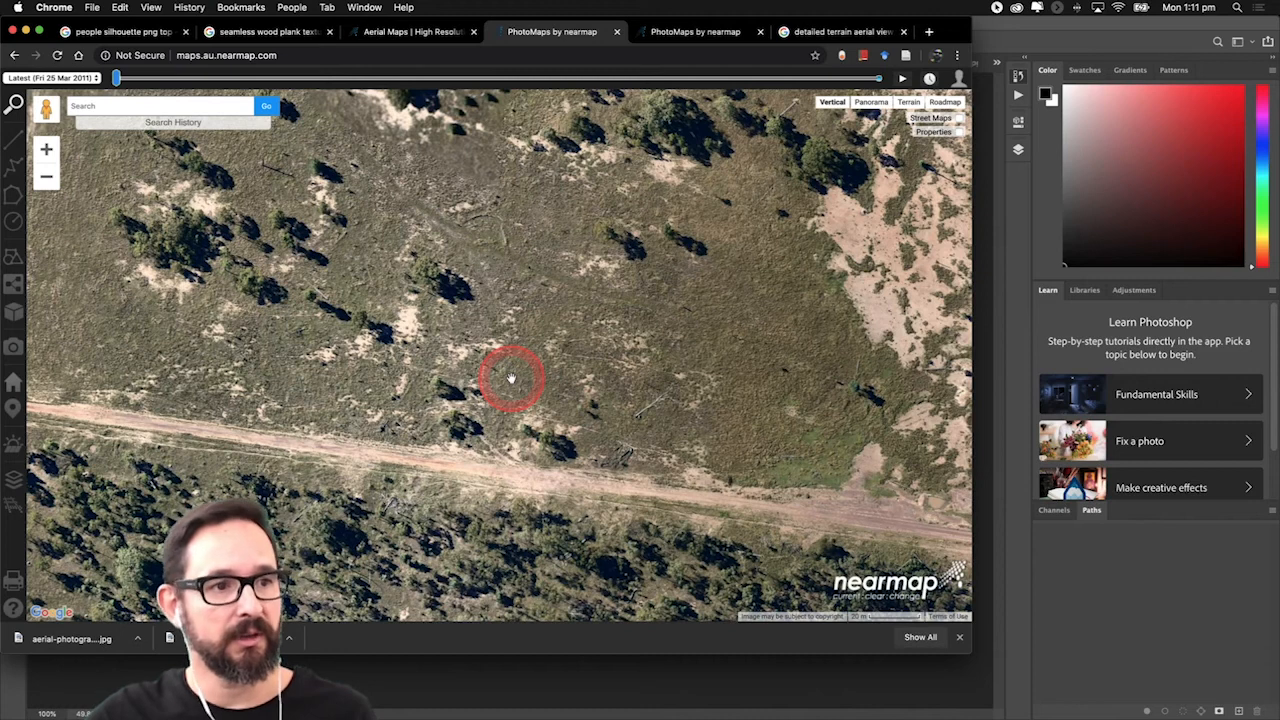
double_click(511, 379)
scroll(511, 379, down, 4)
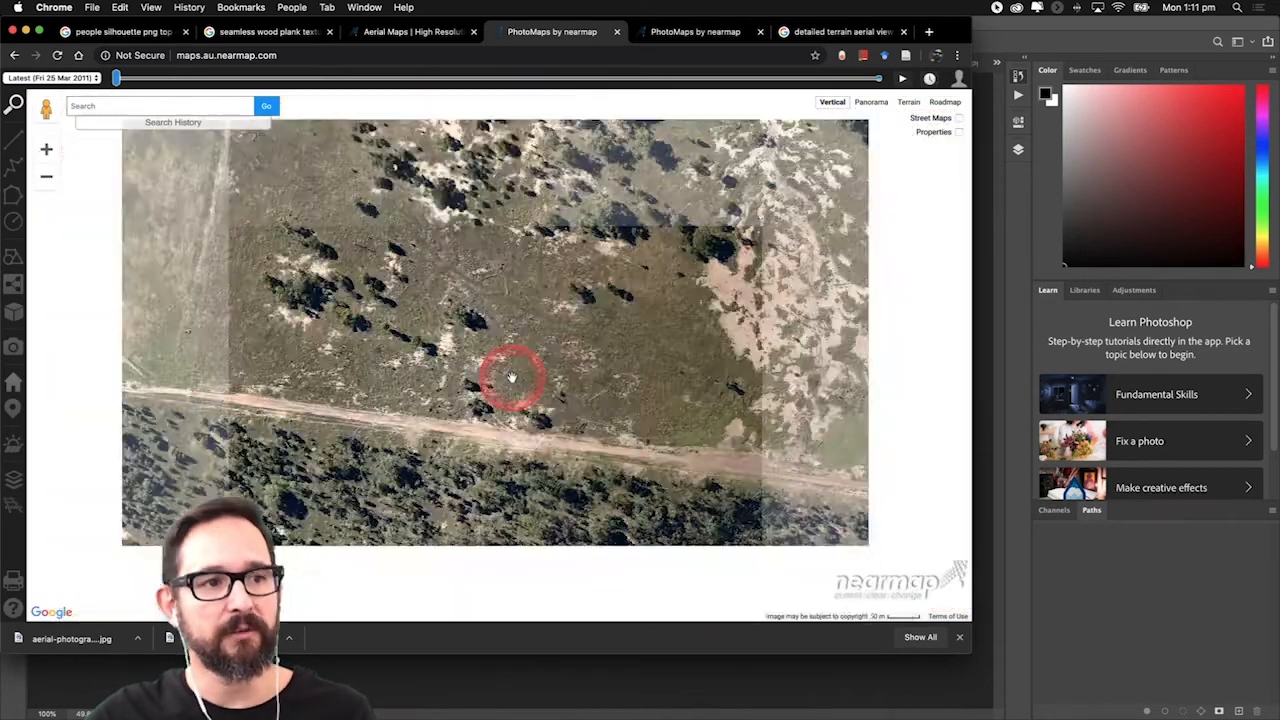
scroll(511, 377, down, 6)
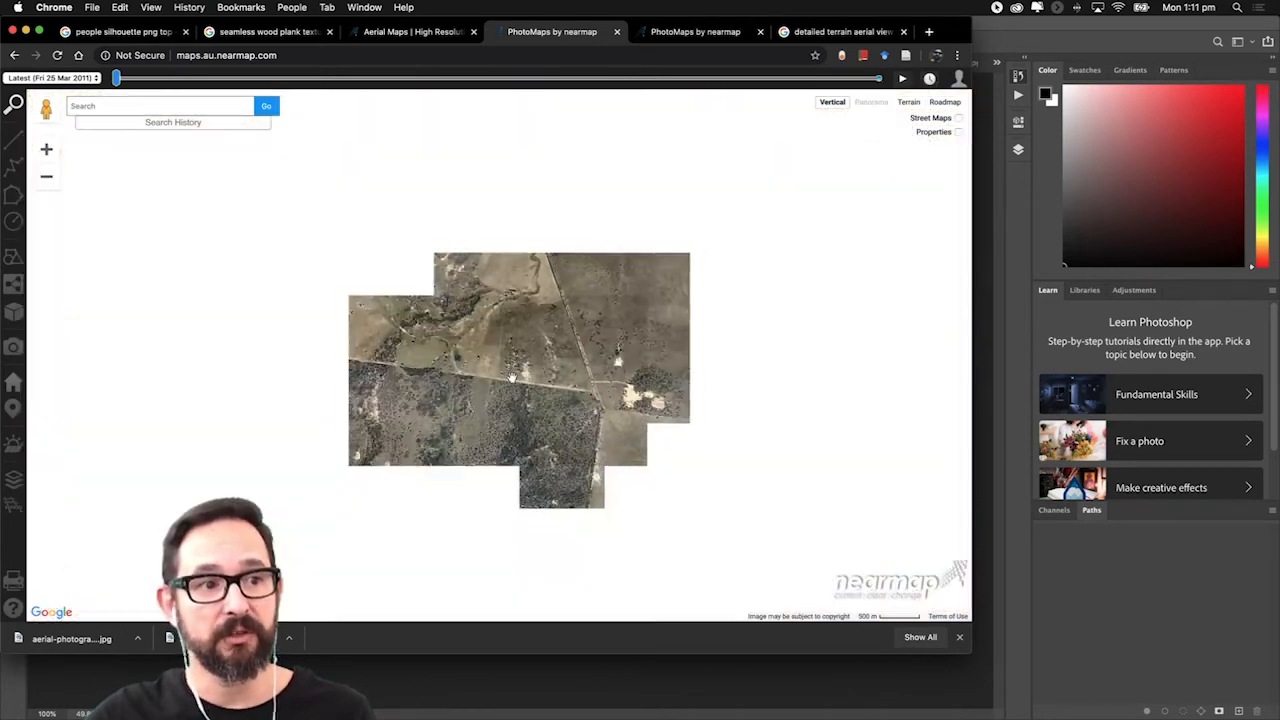
scroll(511, 377, down, 2)
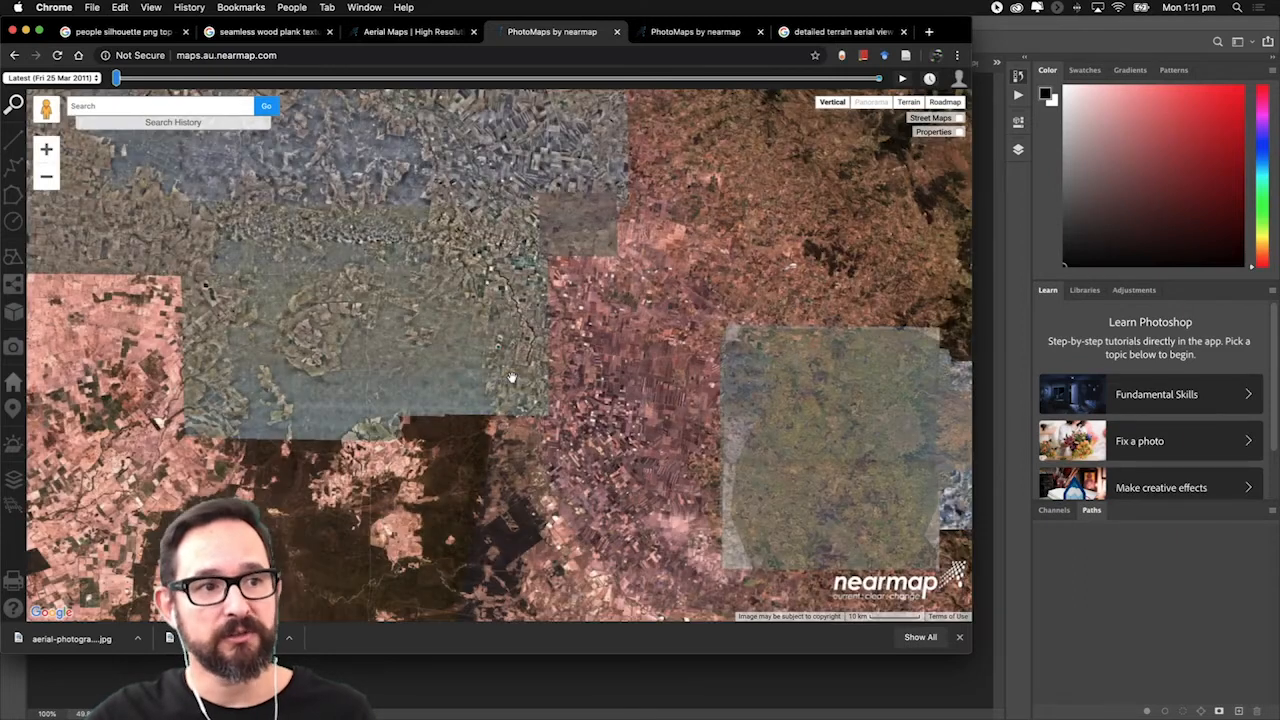
drag(511, 377, 720, 244)
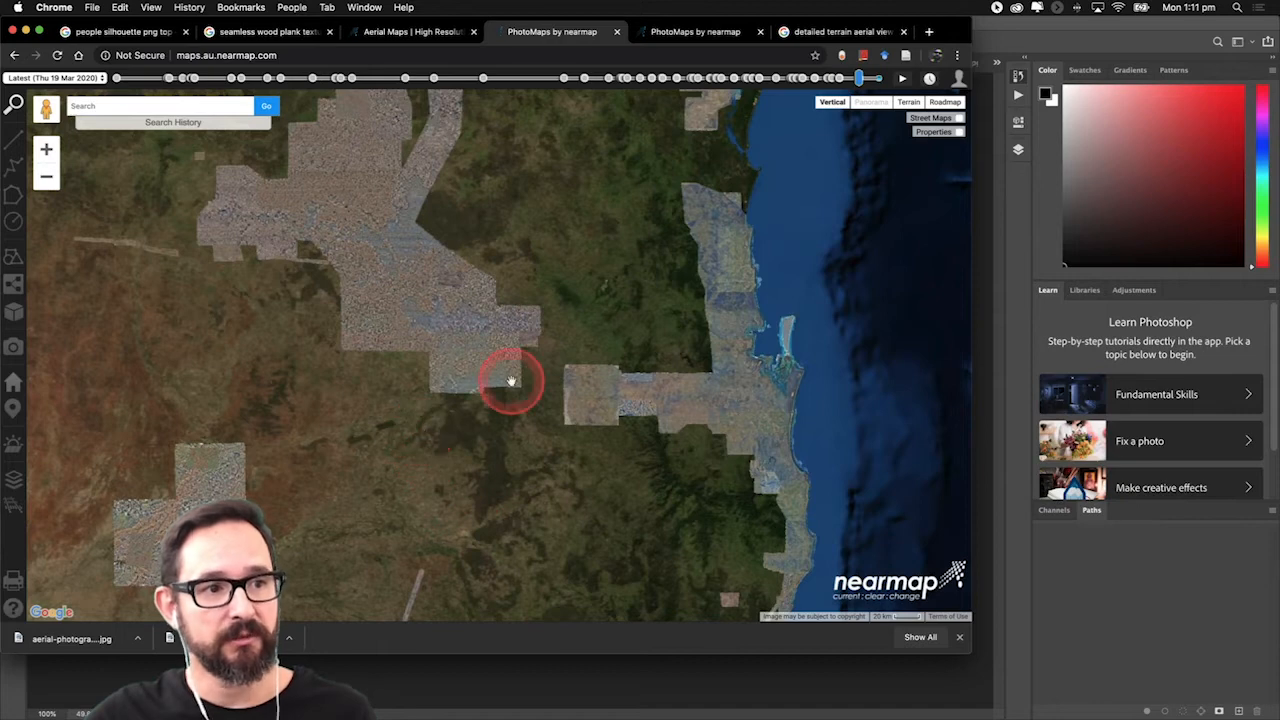
scroll(510, 381, up, 5)
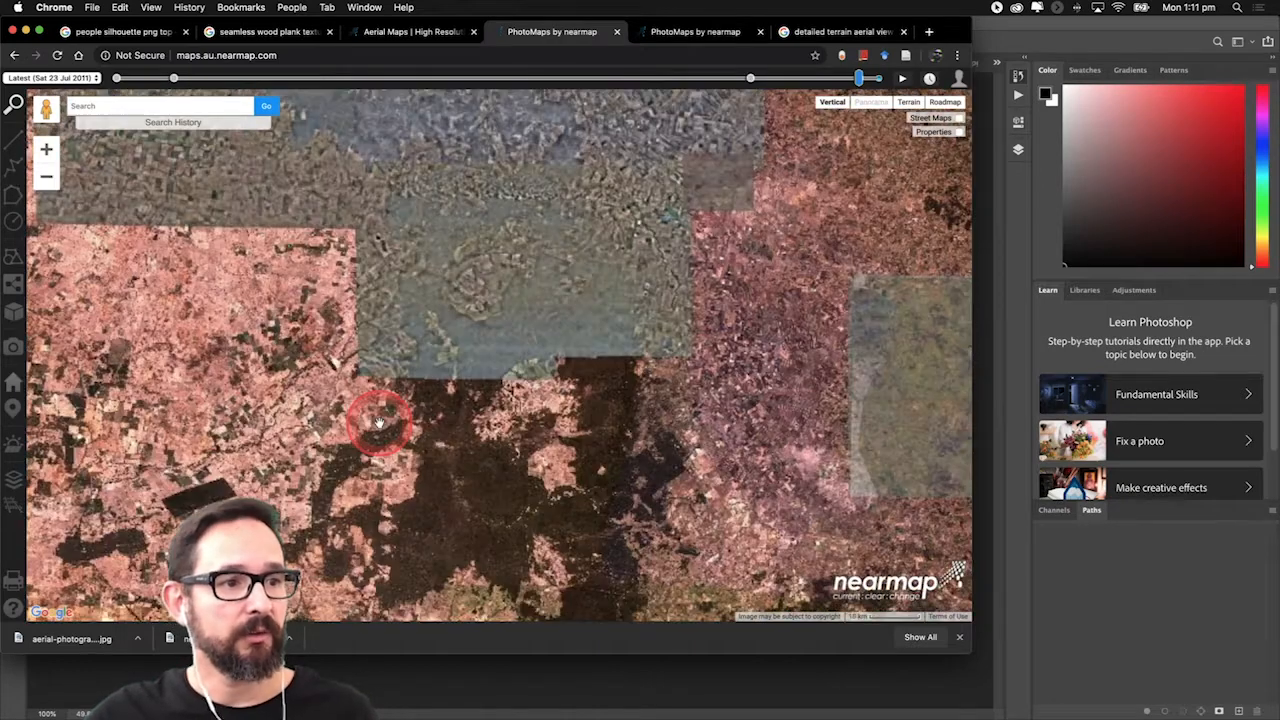
scroll(379, 422, up, 4)
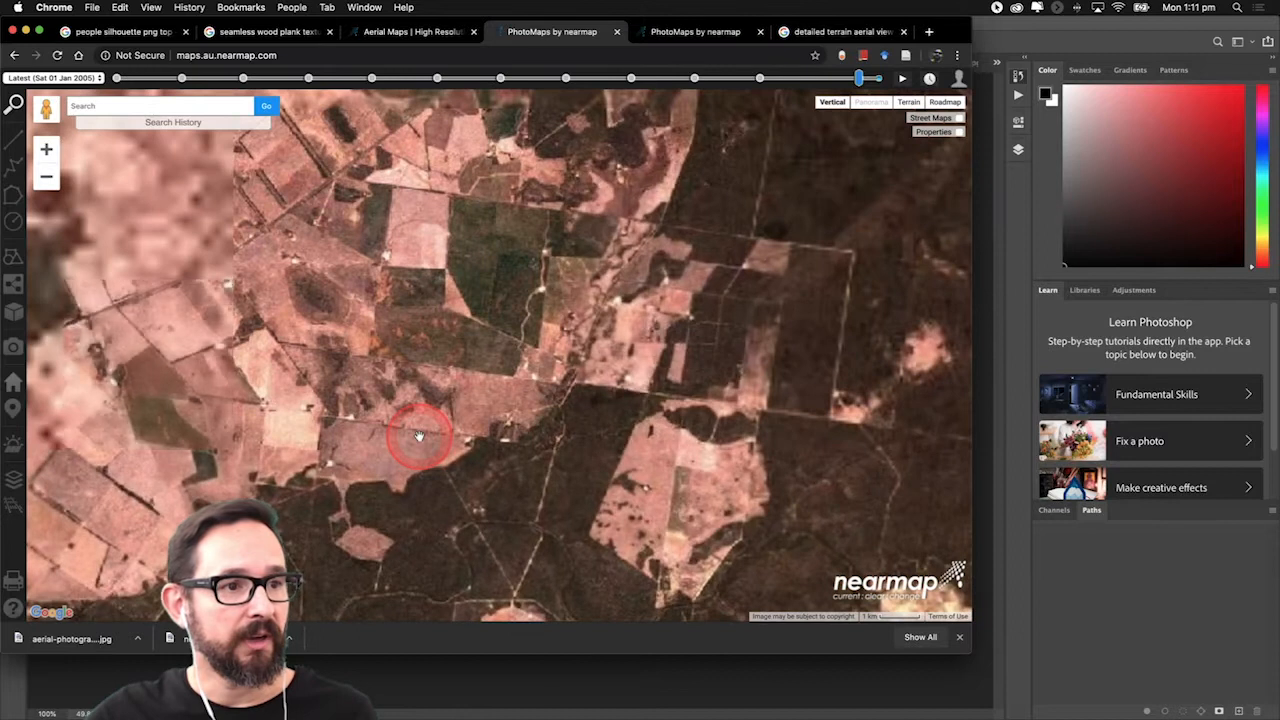
scroll(417, 440, up, 3)
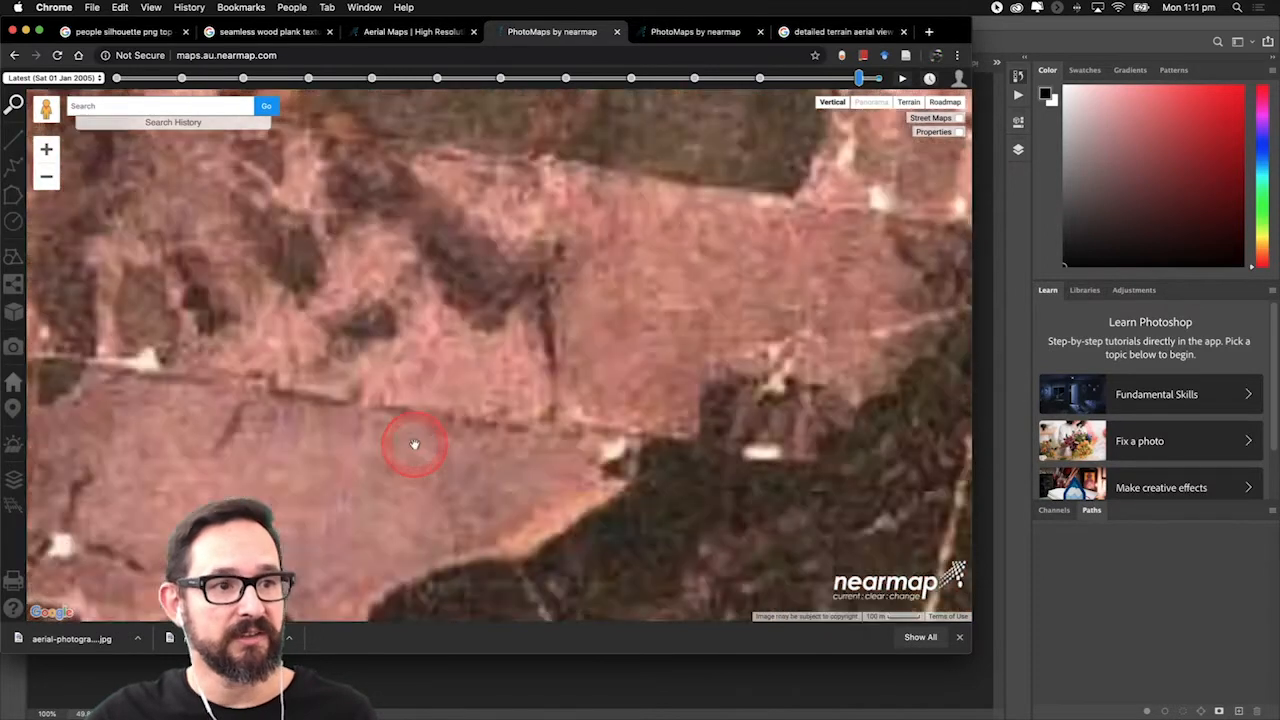
scroll(415, 444, up, 1)
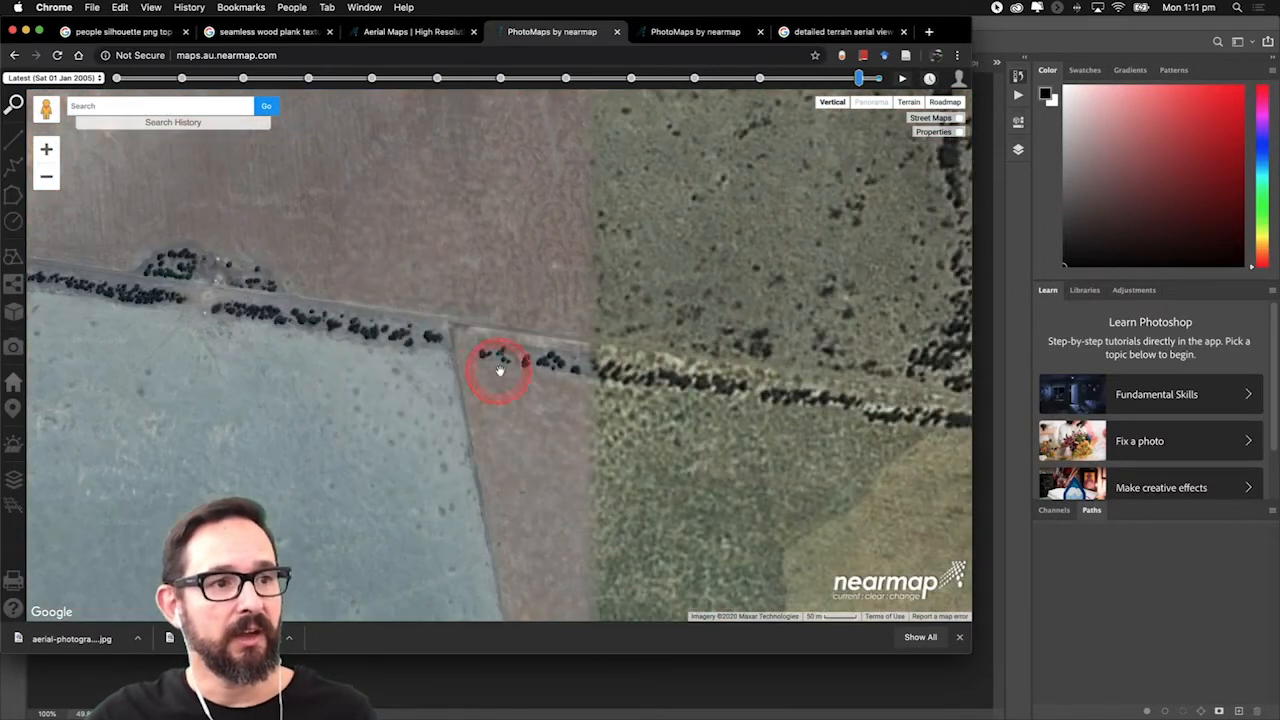
scroll(486, 343, down, 5)
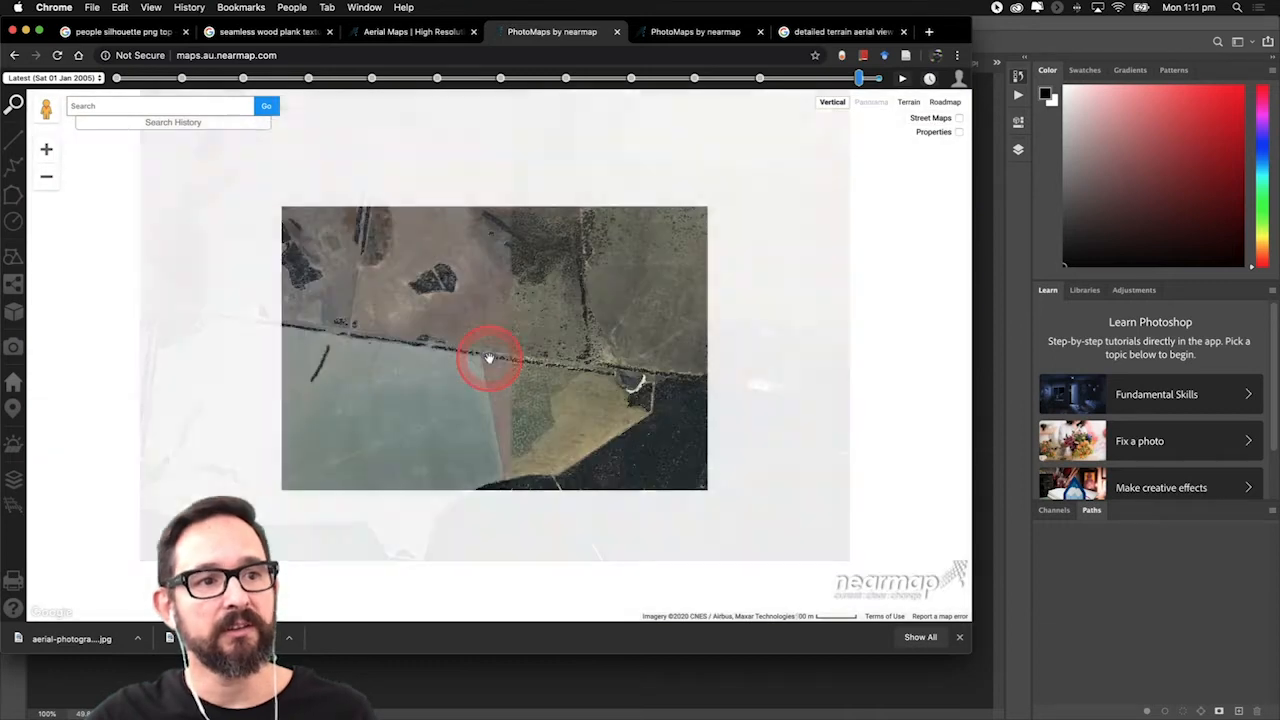
scroll(478, 357, down, 2)
scroll(472, 357, down, 2)
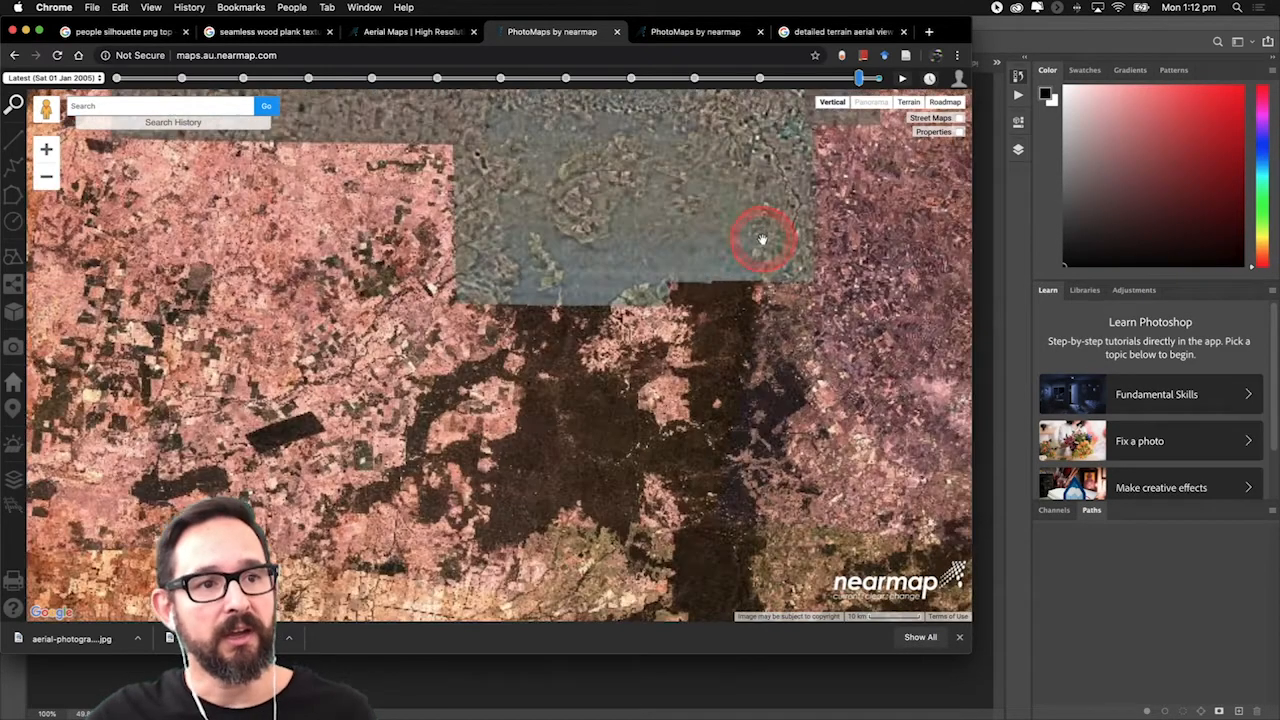
Frame an area of open grassland with scattered trees and a dirt track on the aerial map.
scroll(762, 240, up, 5)
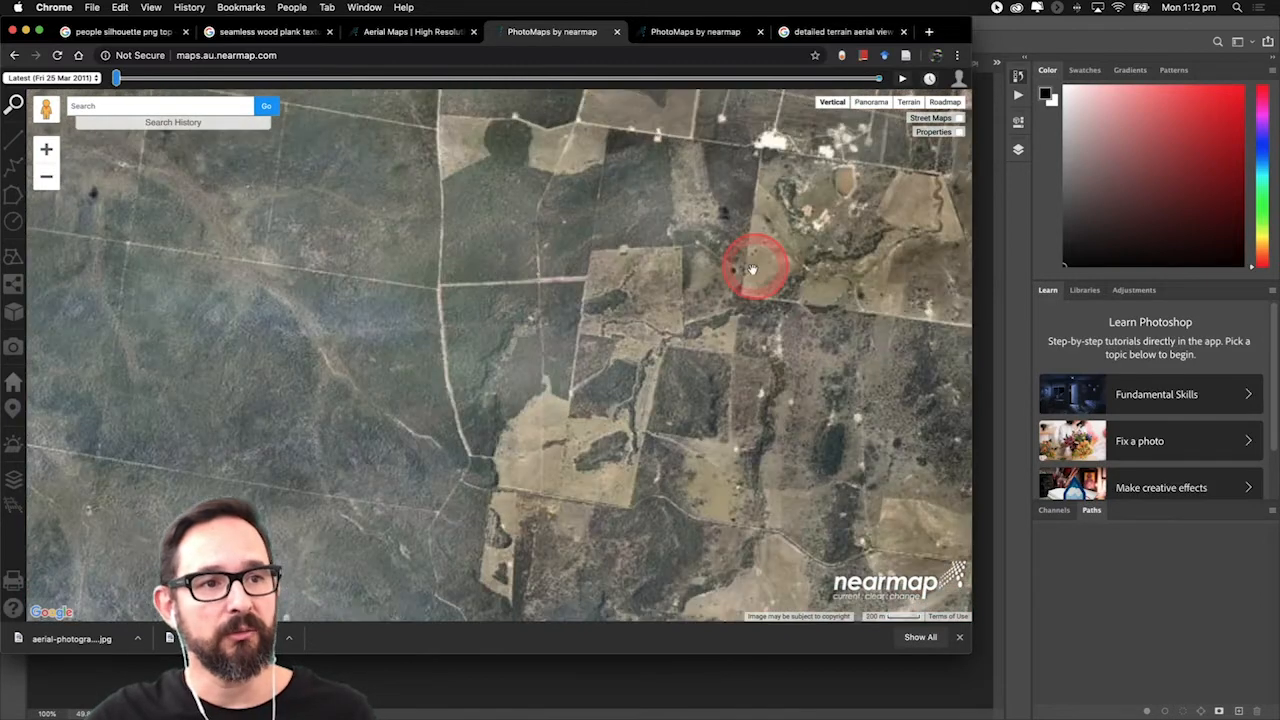
scroll(752, 268, up, 2)
scroll(316, 520, up, 4)
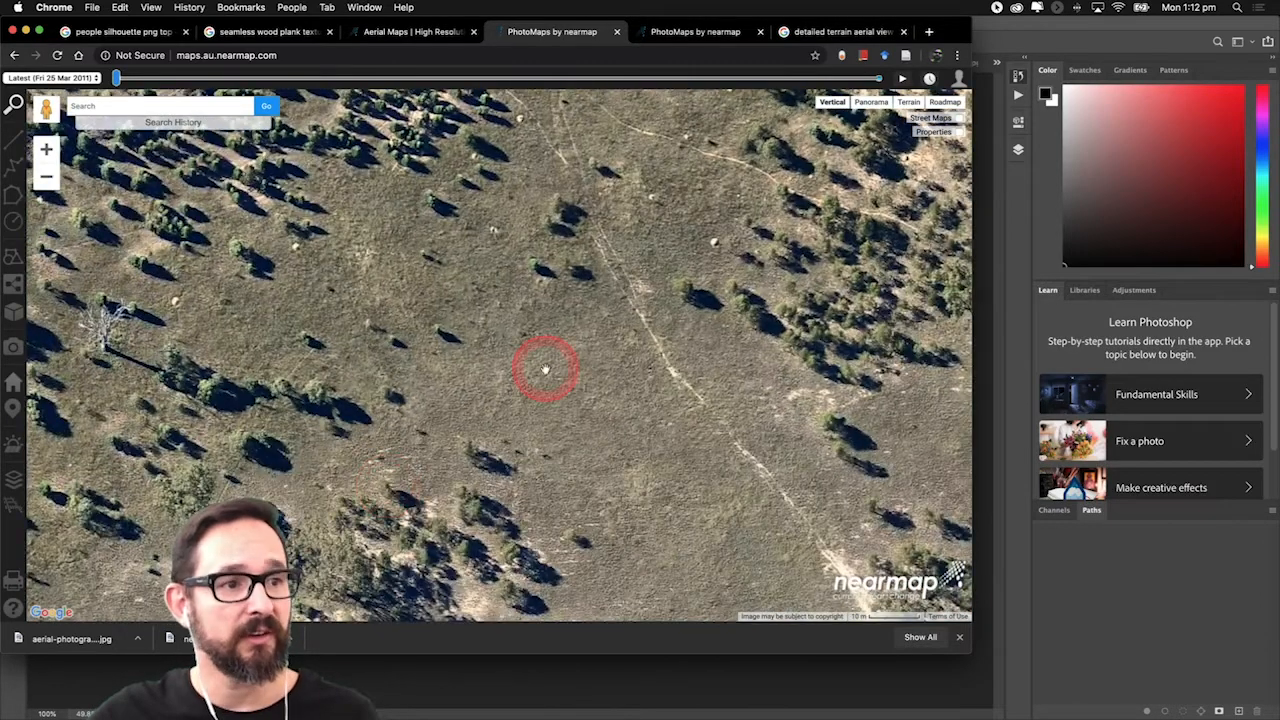
scroll(385, 412, up, 2)
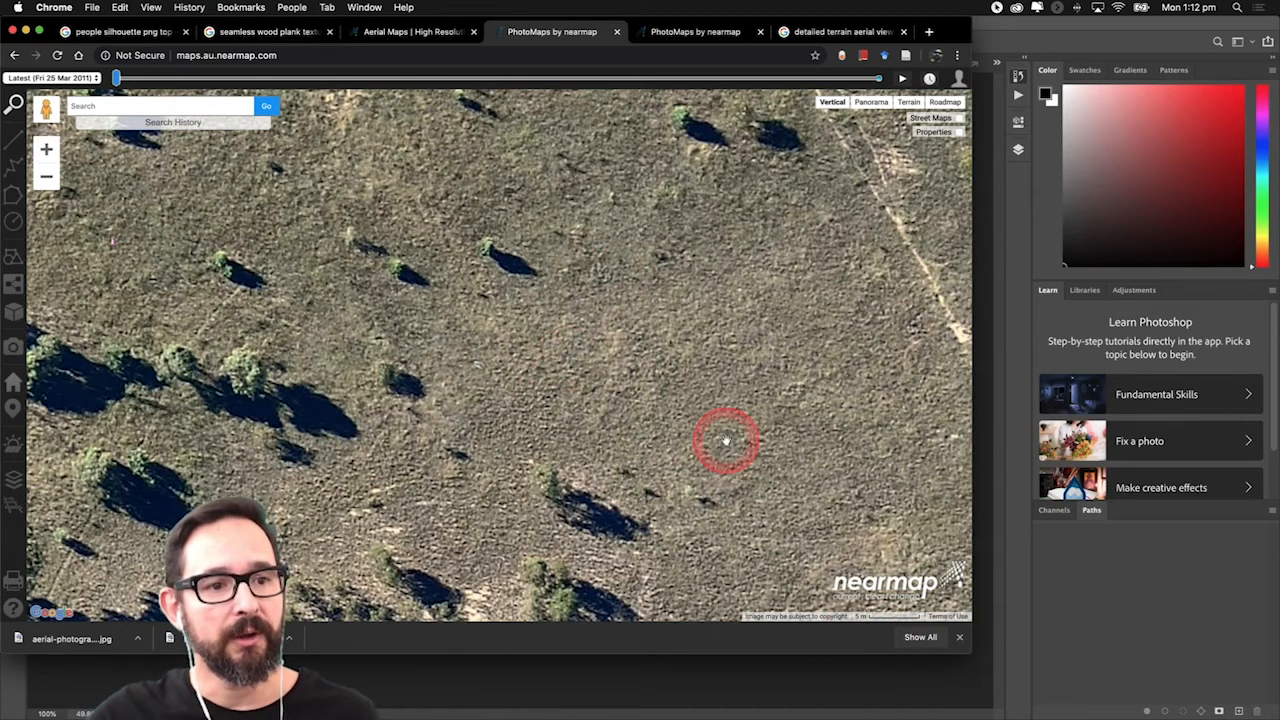
scroll(726, 440, down, 2)
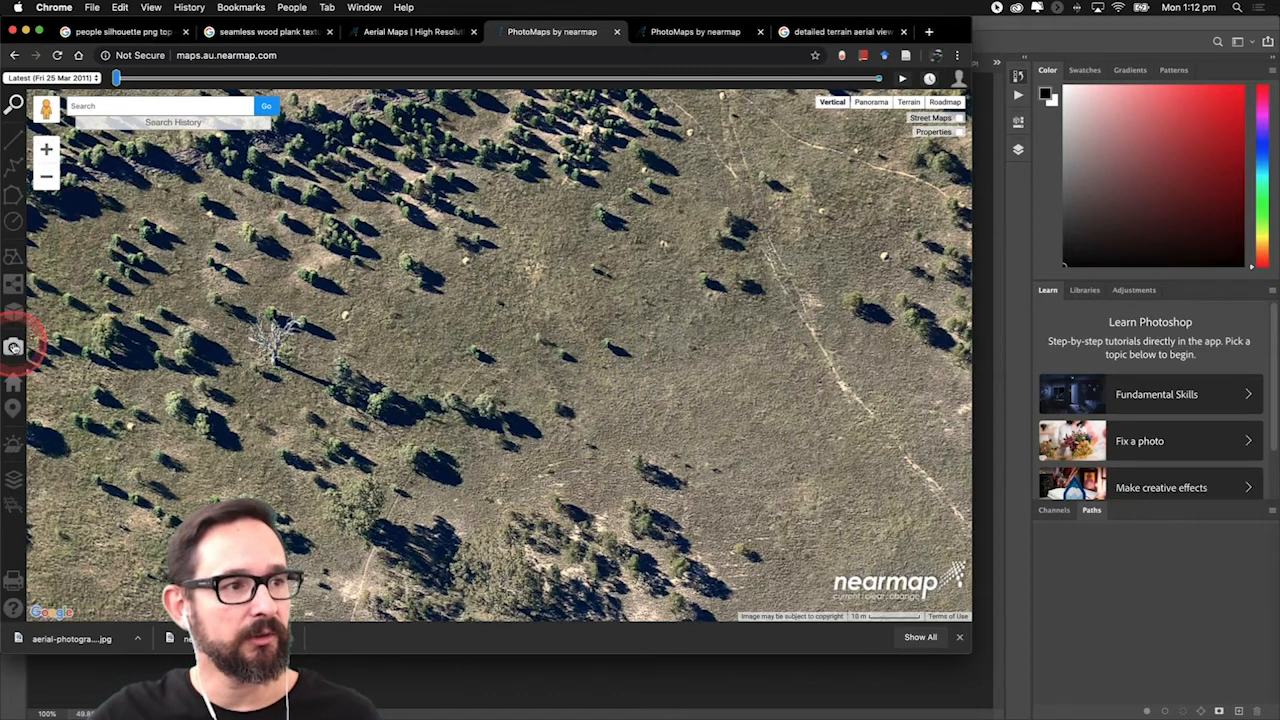
Try to save the current map screen as a JPEG image on the Desktop.
click(13, 346)
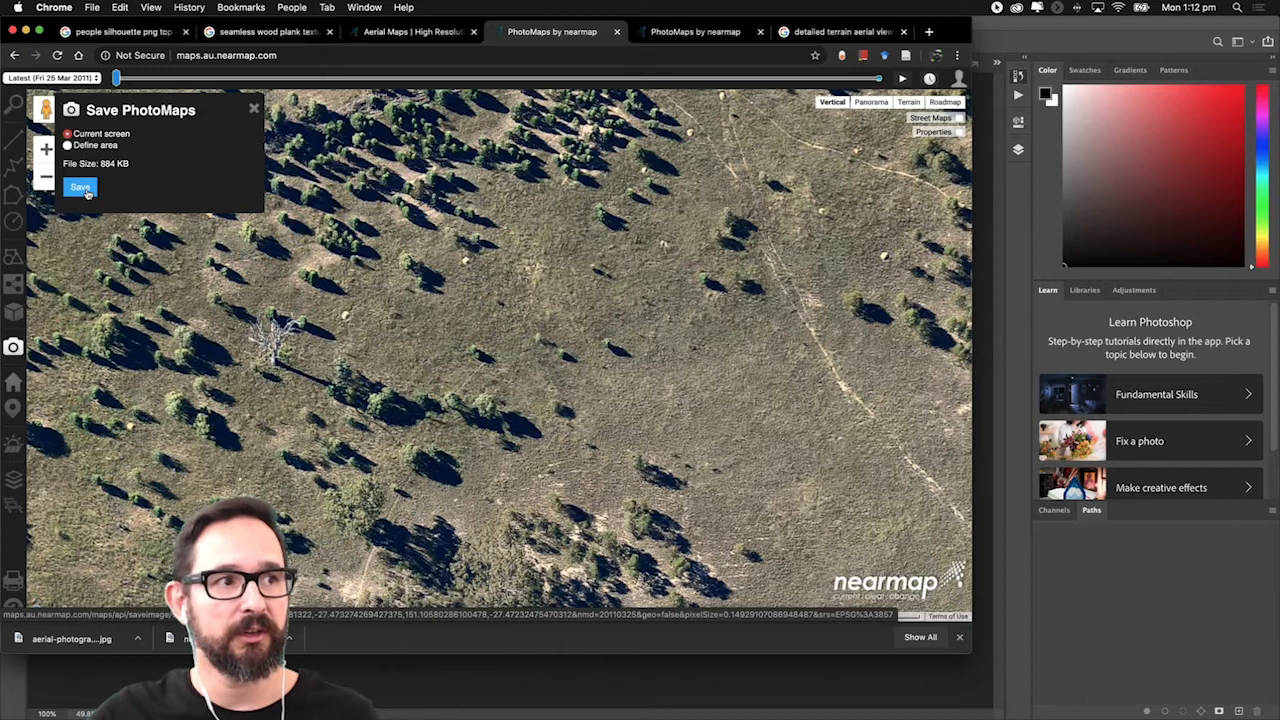
click(83, 189)
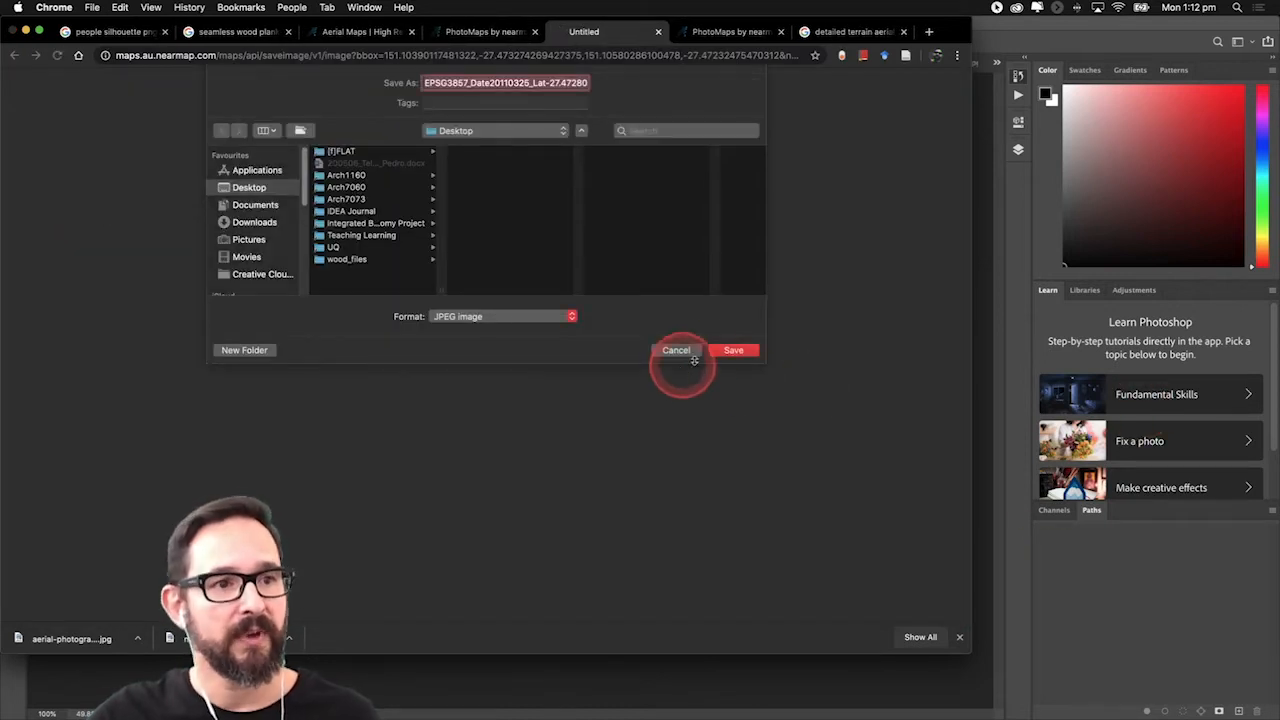
click(685, 351)
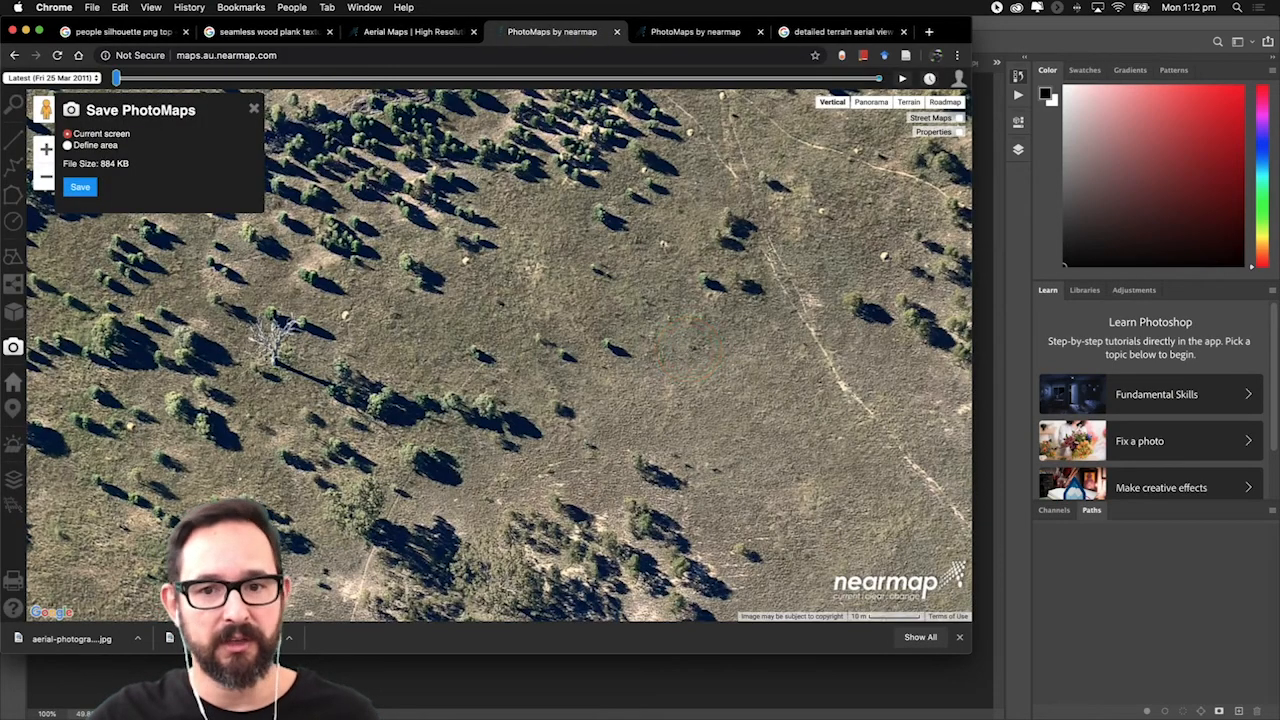
Switch to Photoshop and marquee-select a small patch of grass above the dirt track in nearmaps.jpg.
click(1241, 318)
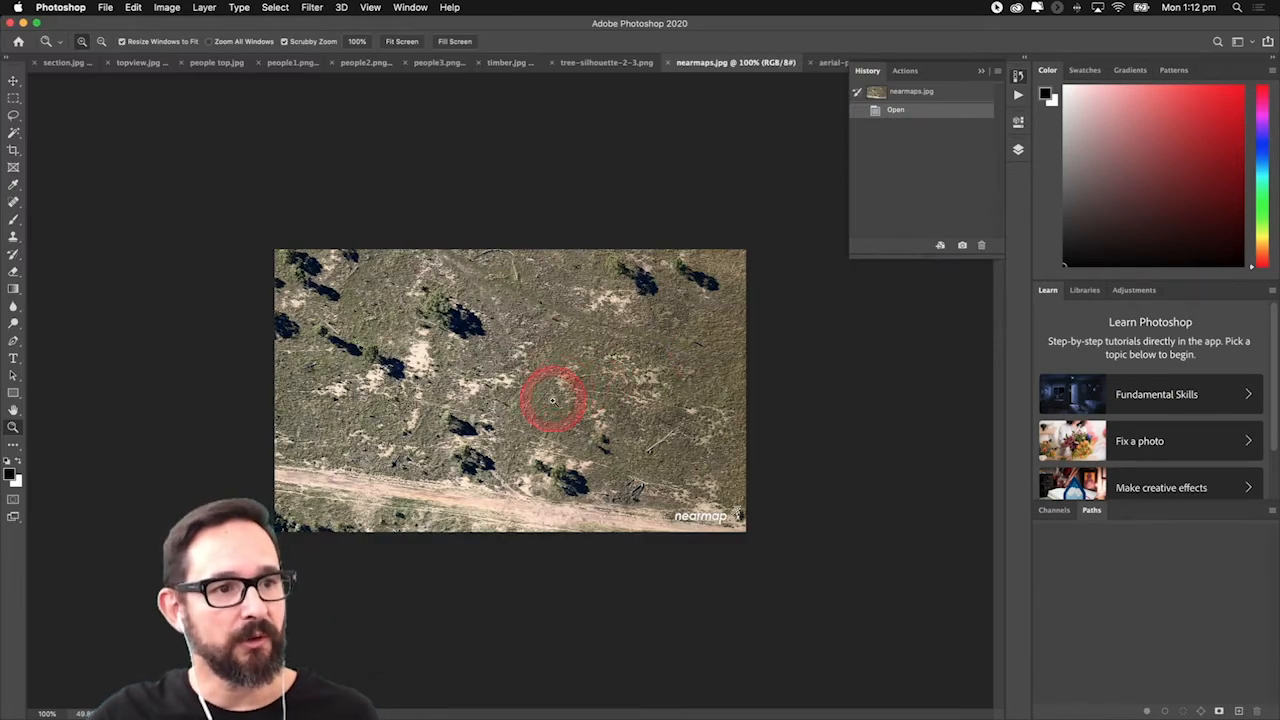
click(536, 406)
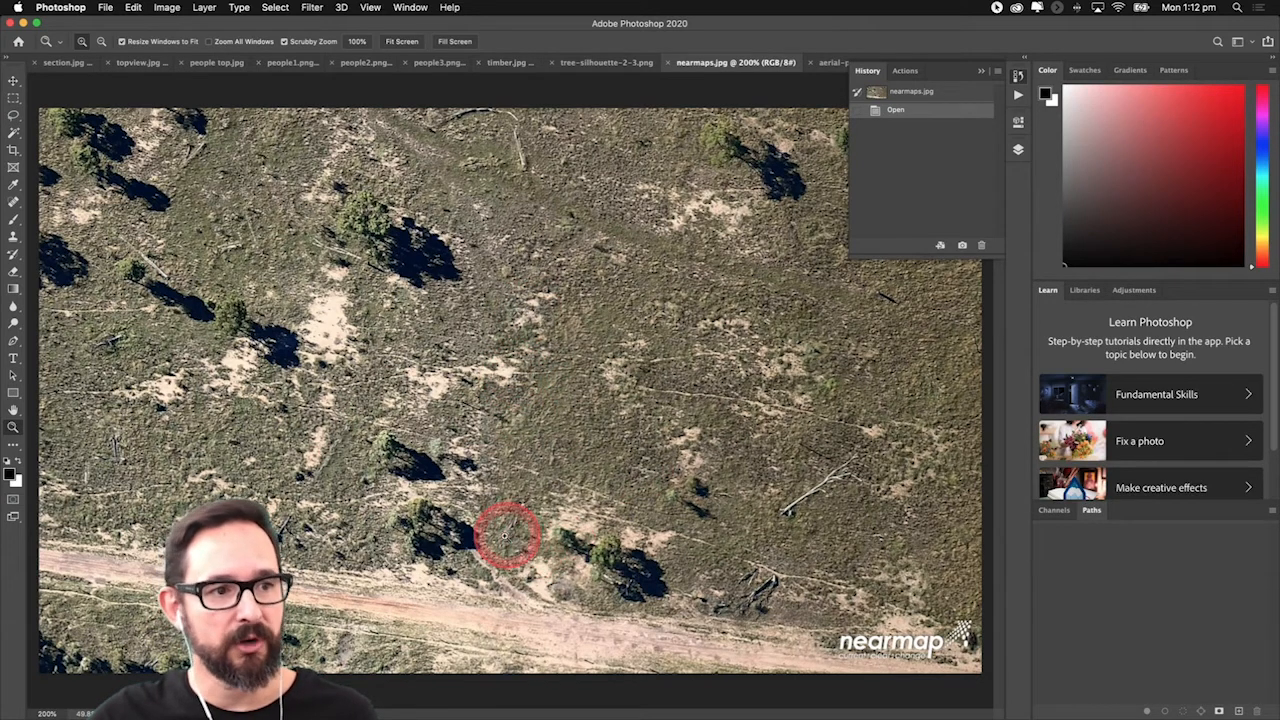
click(14, 97)
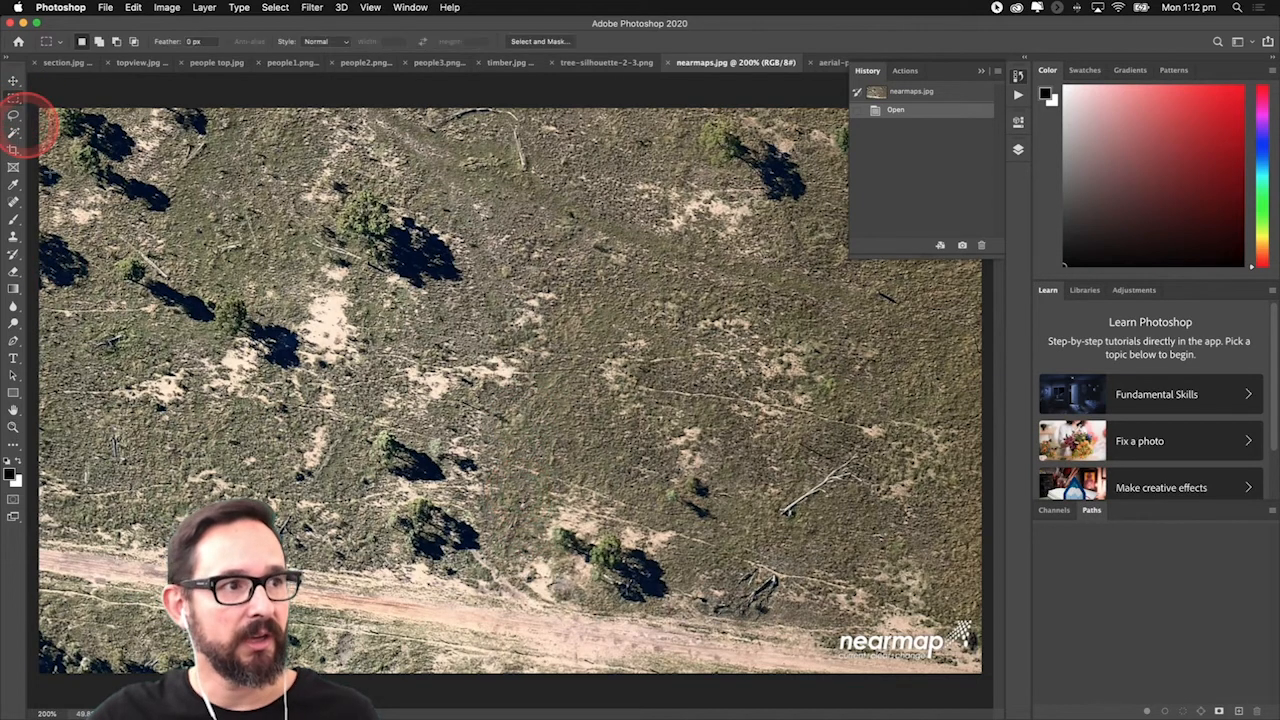
drag(306, 508, 349, 543)
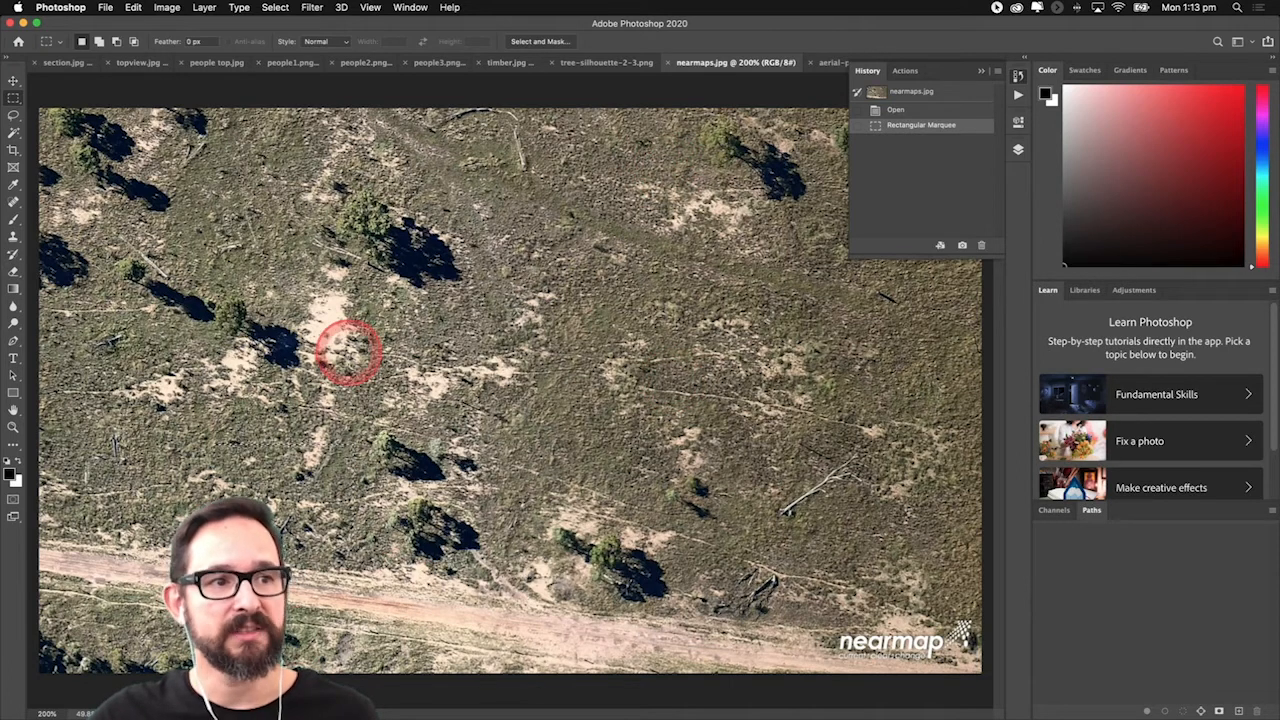
Switch to Chrome and open the Pexels page of "Aerial Photography of Dock" from the "detailed terrain aerial view" image results.
key(super+Tab)
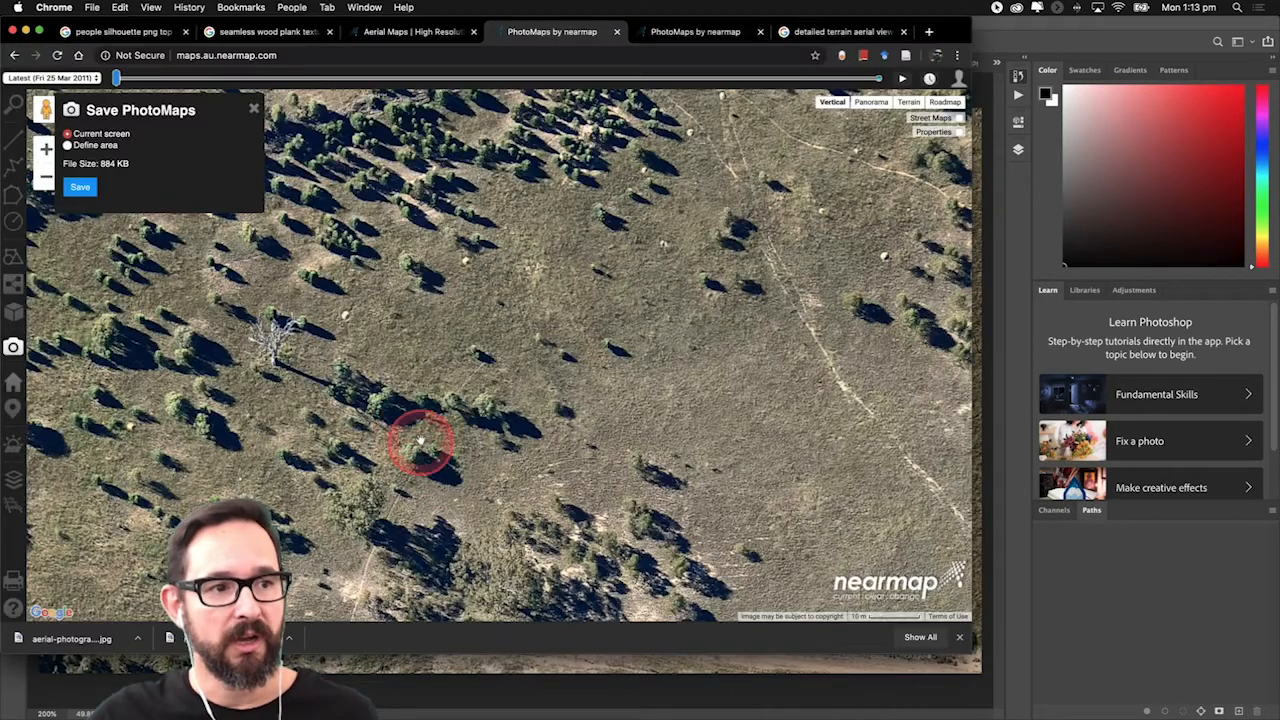
click(557, 686)
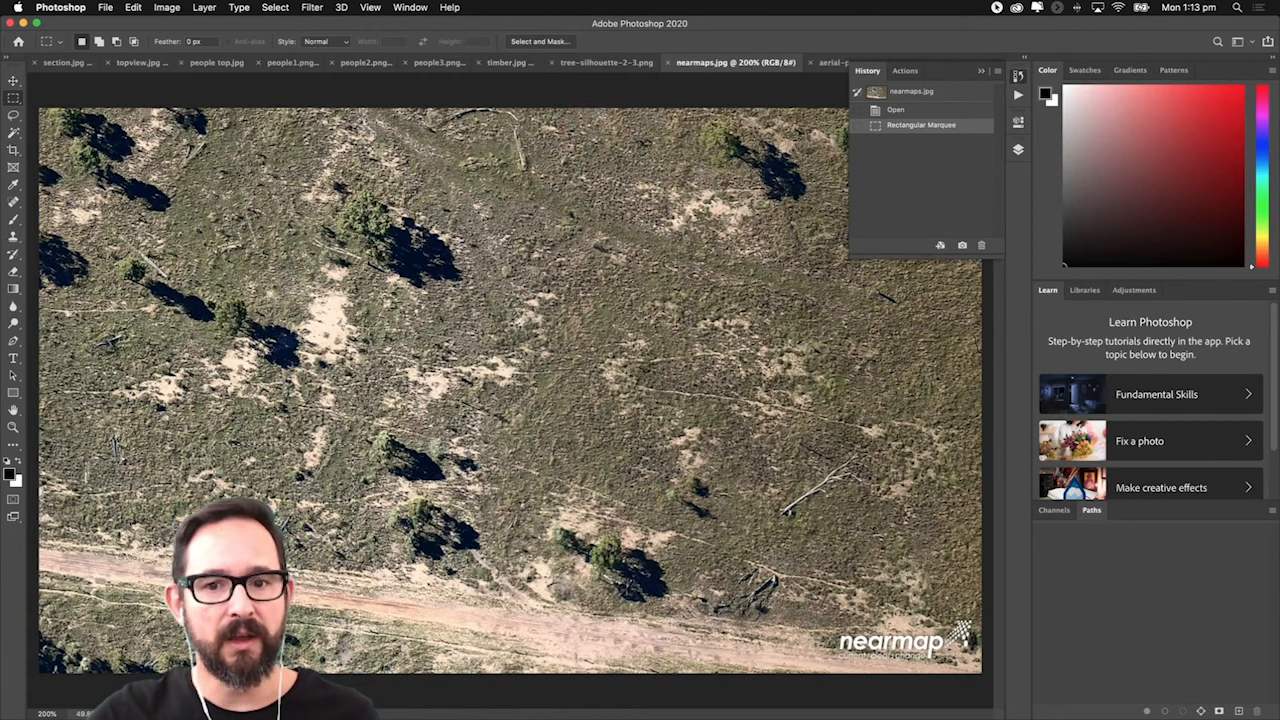
key(super+Tab)
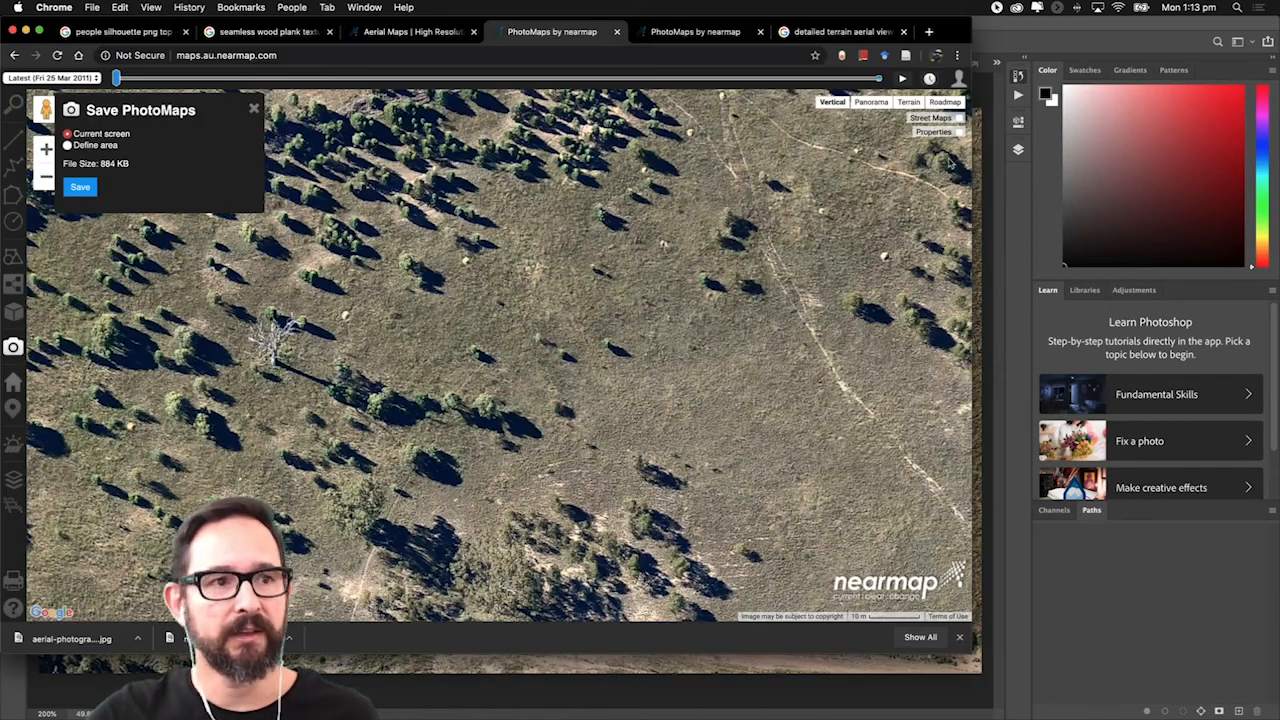
click(830, 31)
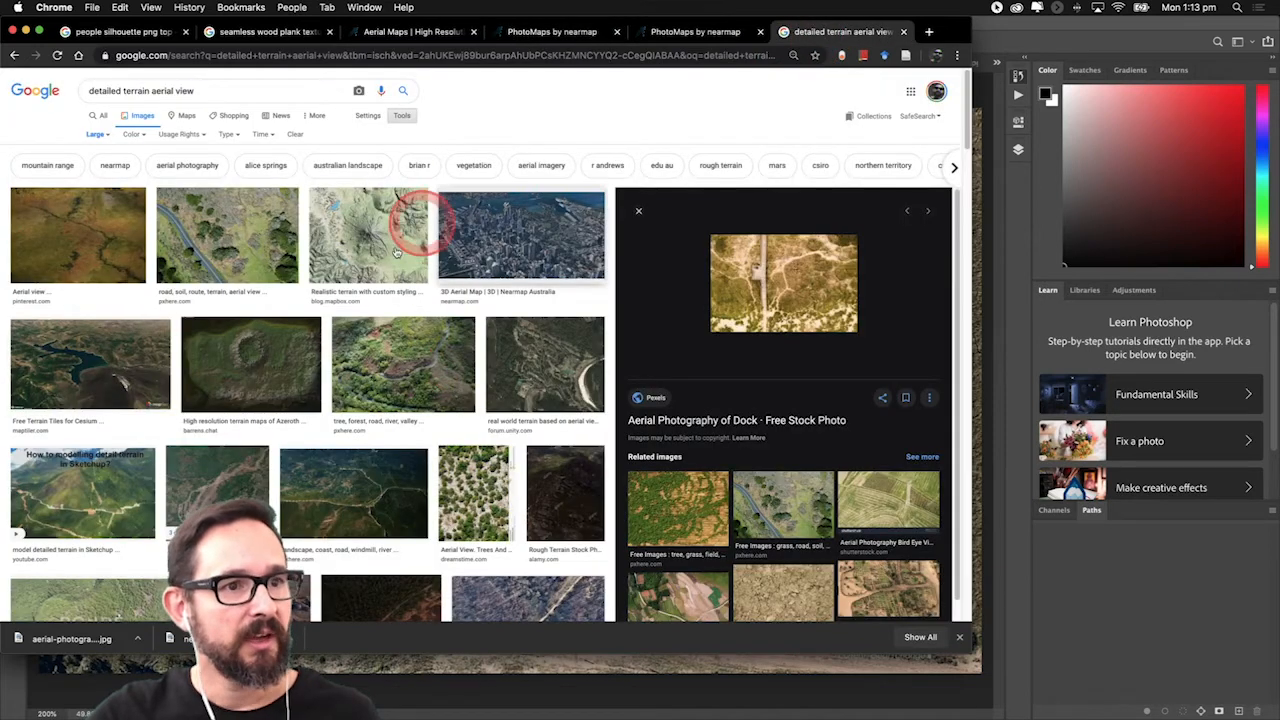
scroll(290, 430, down, 3)
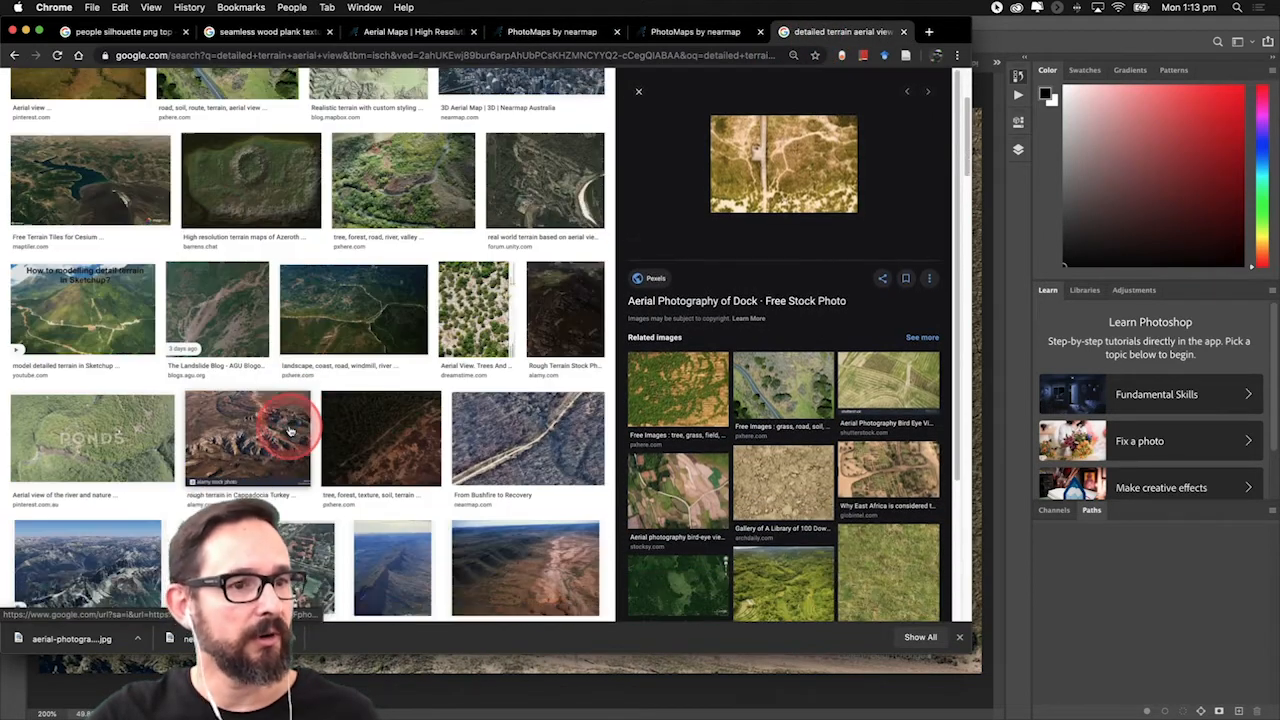
click(795, 165)
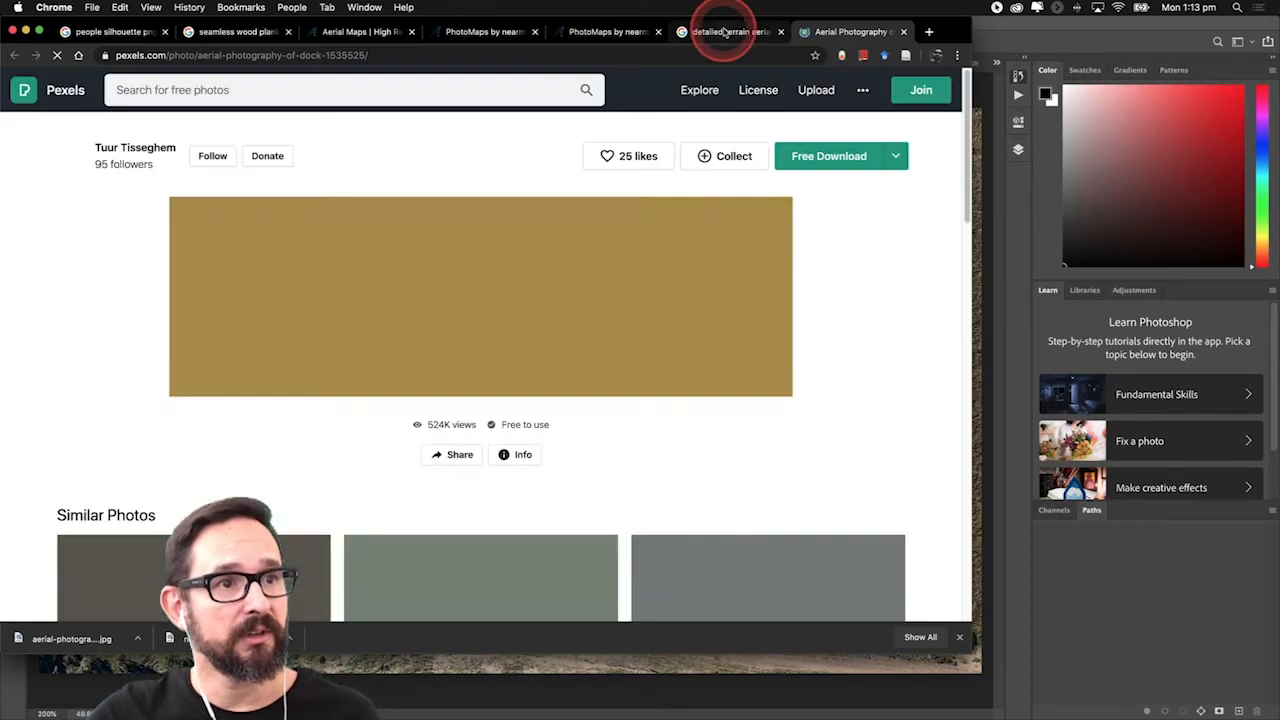
Check the image size filter options on the terrain image results, and return to the dock photo's Pexels page.
click(725, 33)
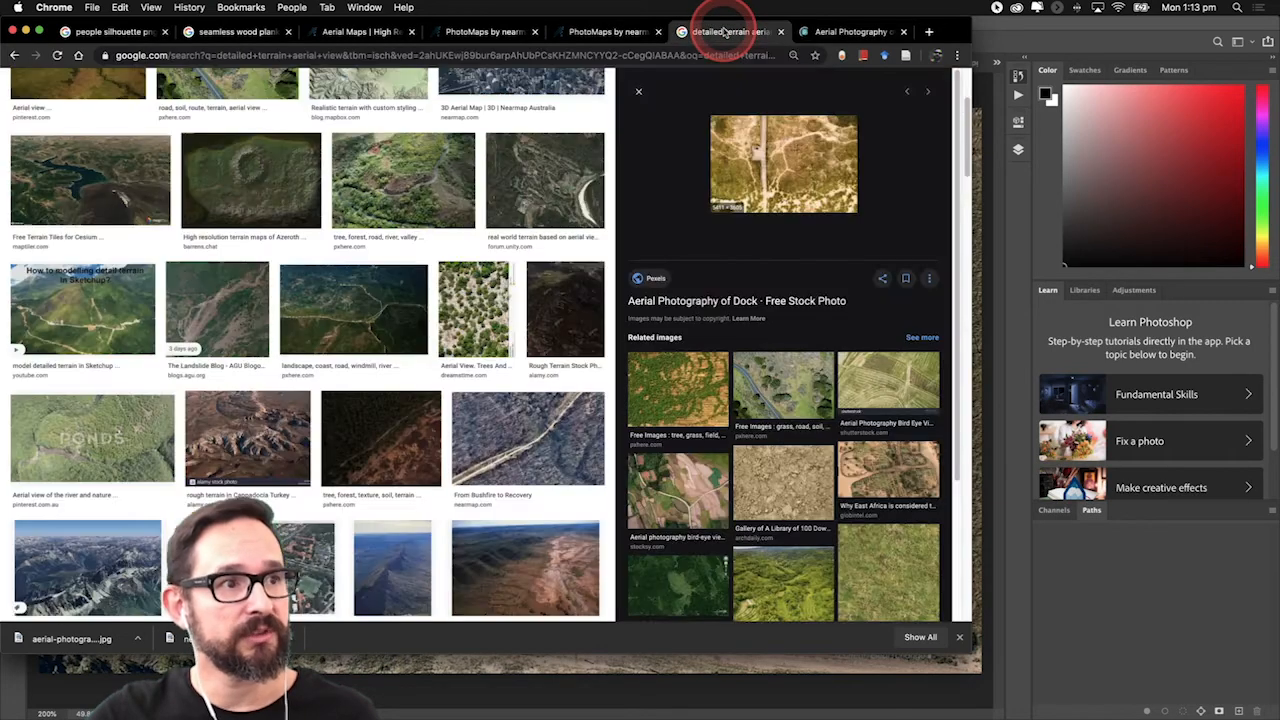
click(362, 340)
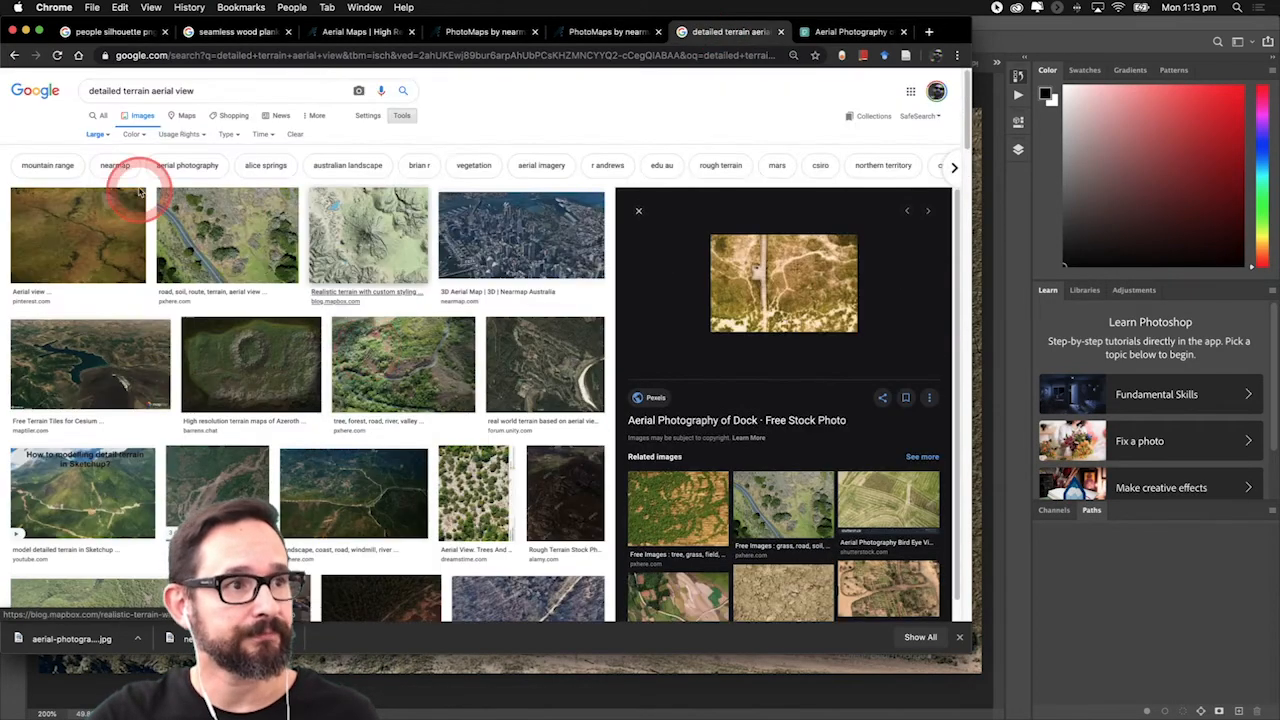
click(150, 92)
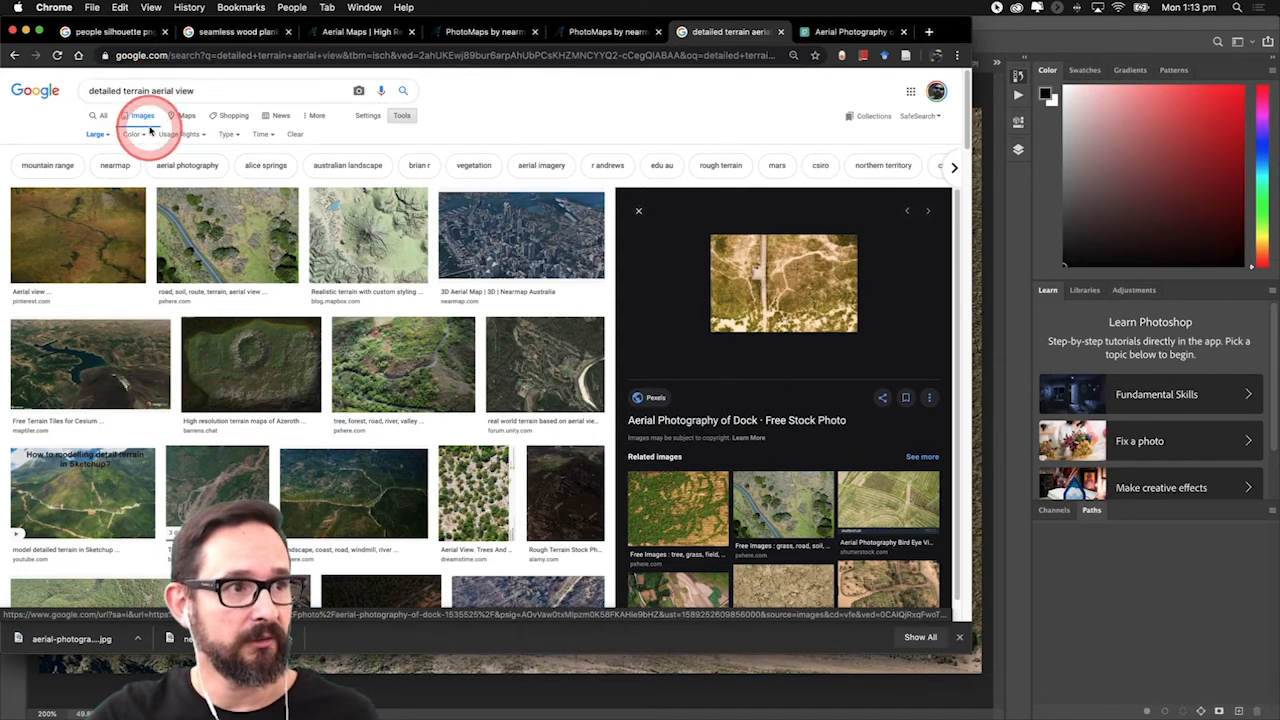
click(401, 117)
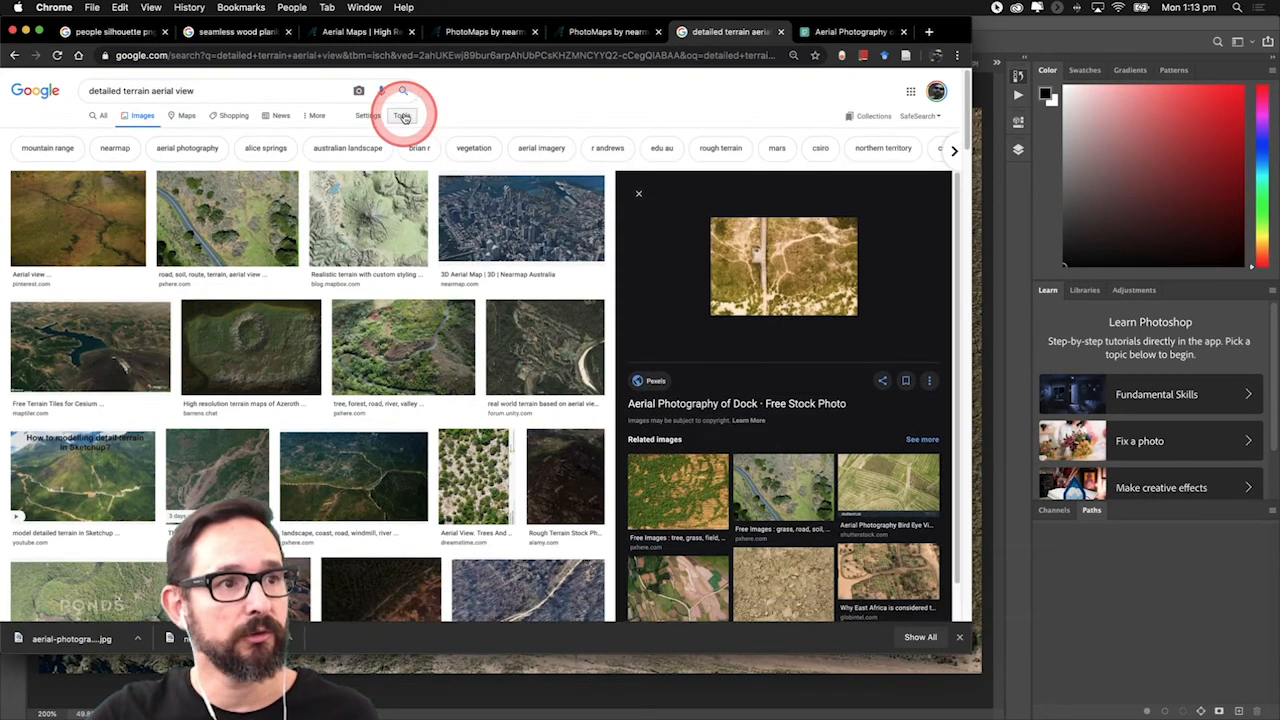
click(402, 116)
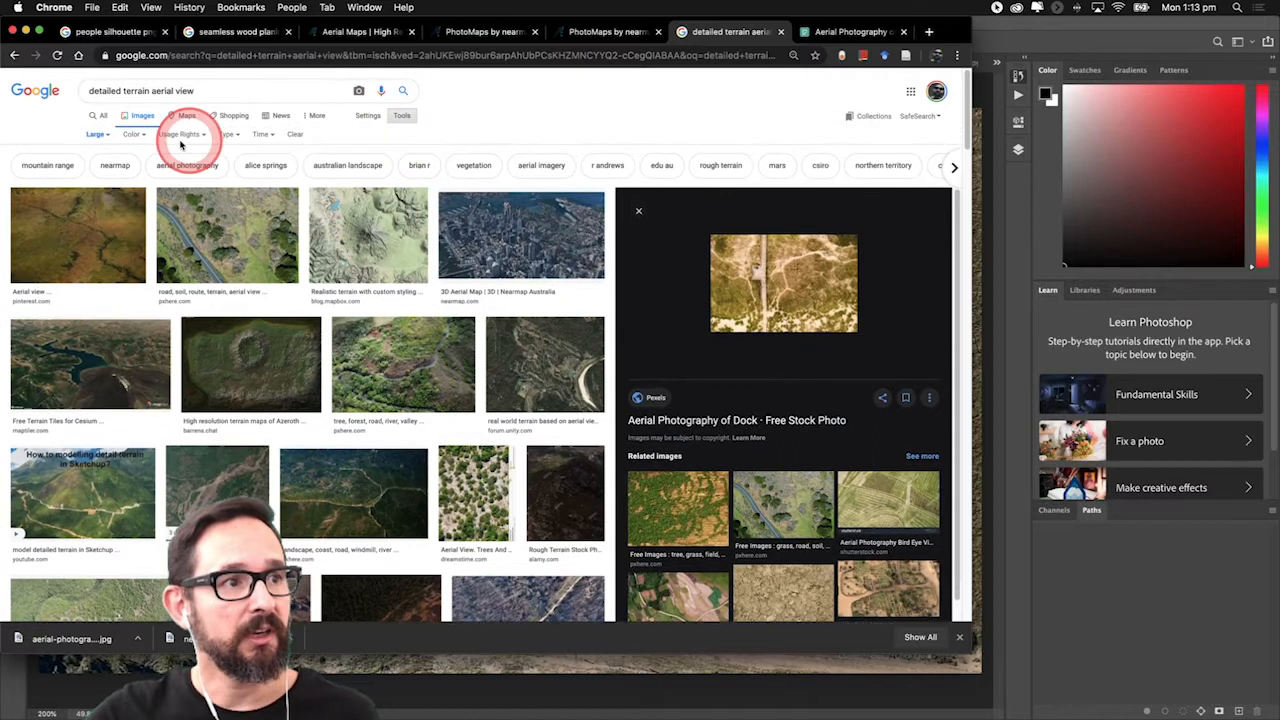
click(100, 135)
mouse_move(721, 328)
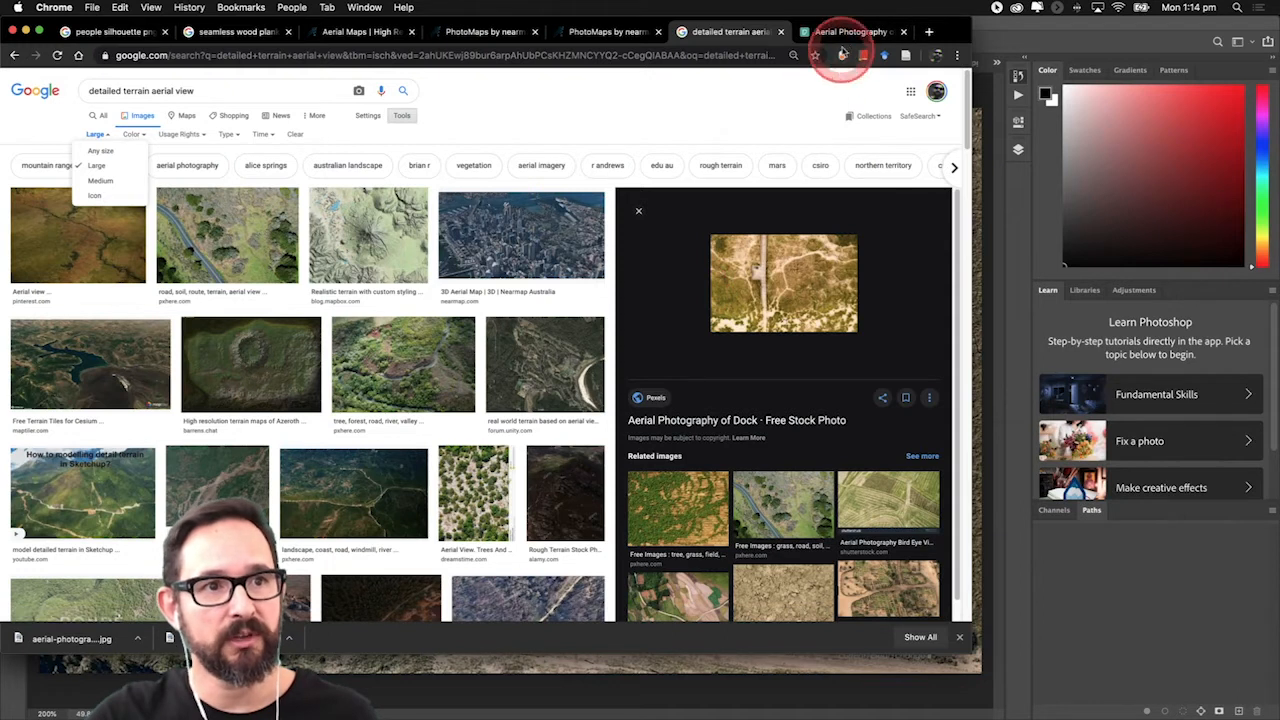
click(848, 32)
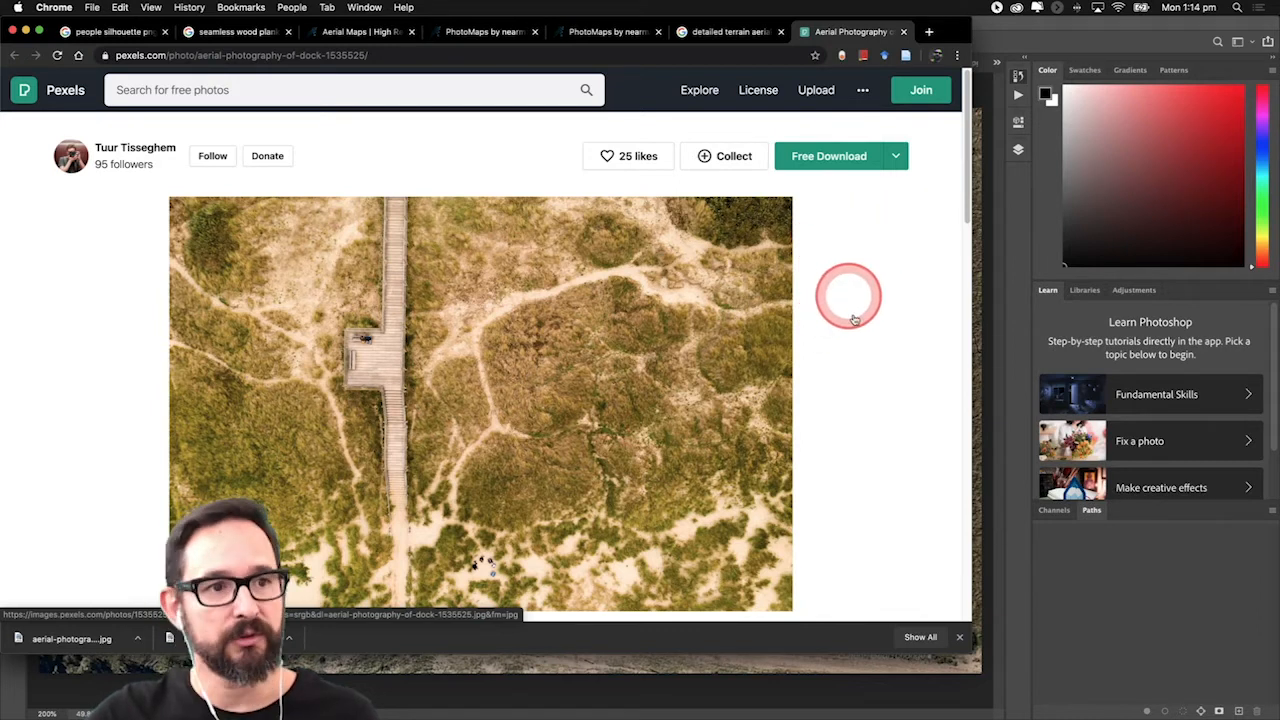
Switch to Photoshop, show the rulers on nearmaps.jpg, and move the small marquee selection near the dirt track.
key(super+Tab)
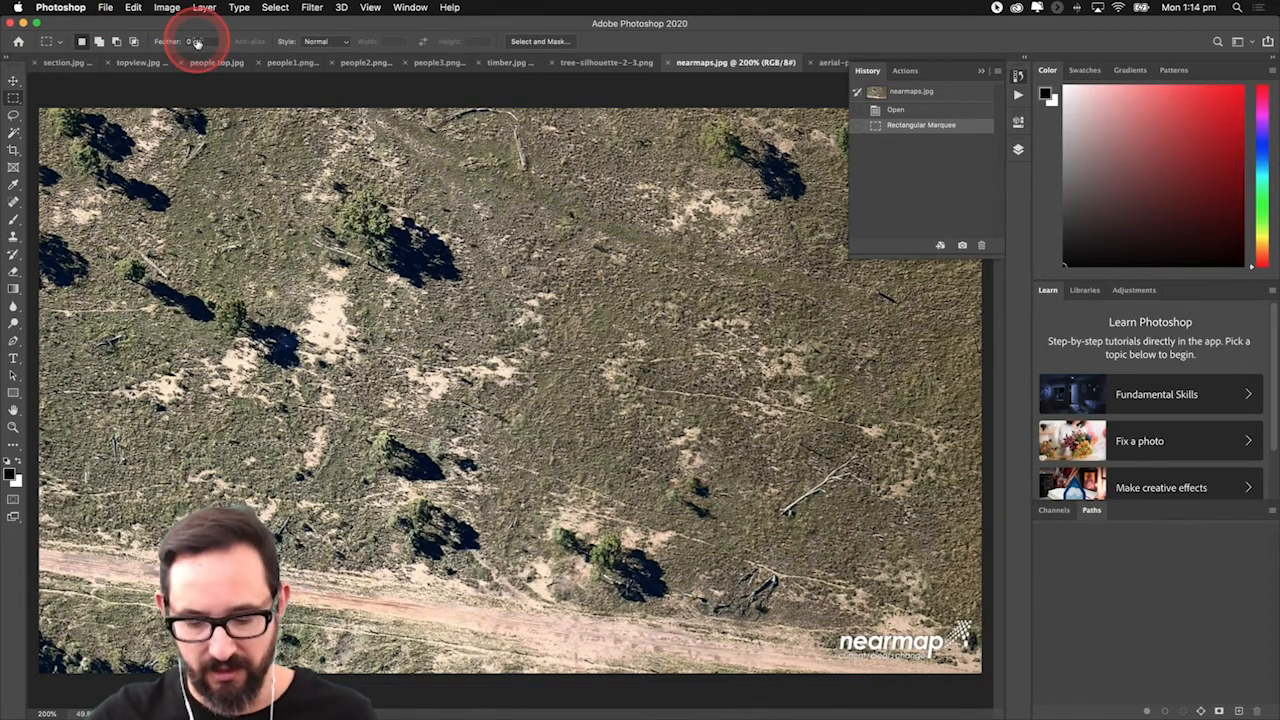
key(super+r)
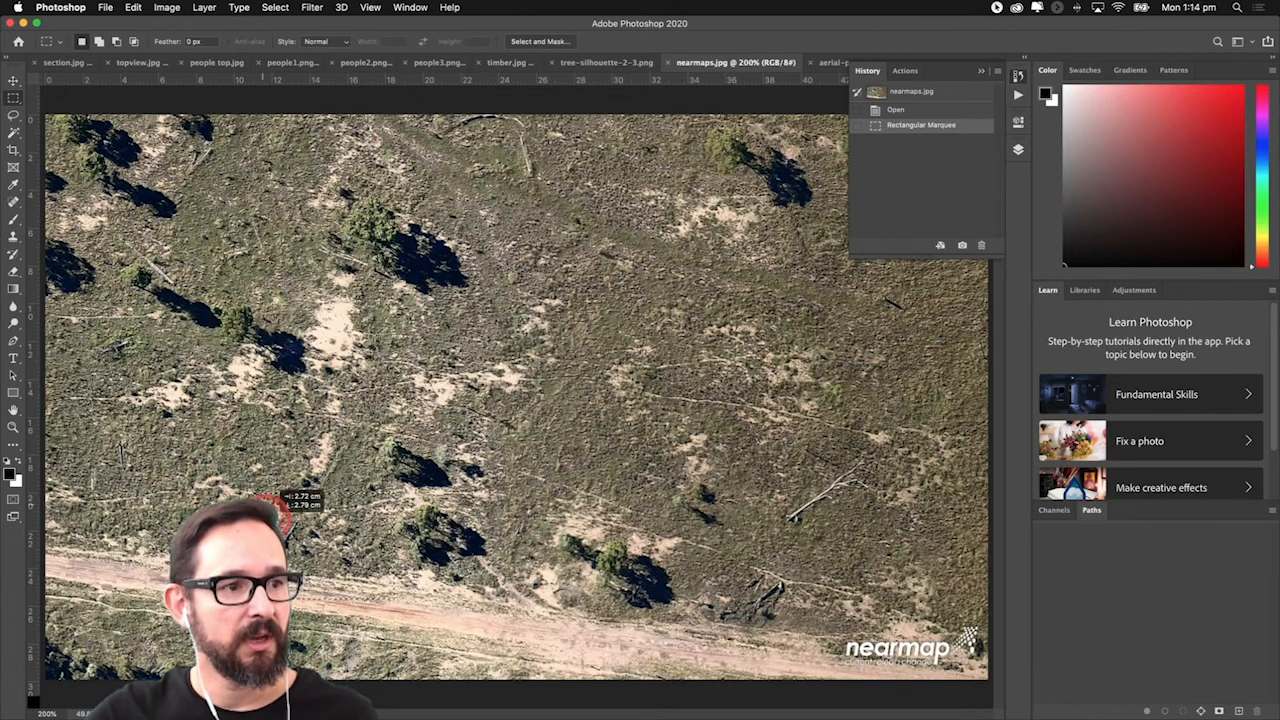
drag(266, 514, 270, 518)
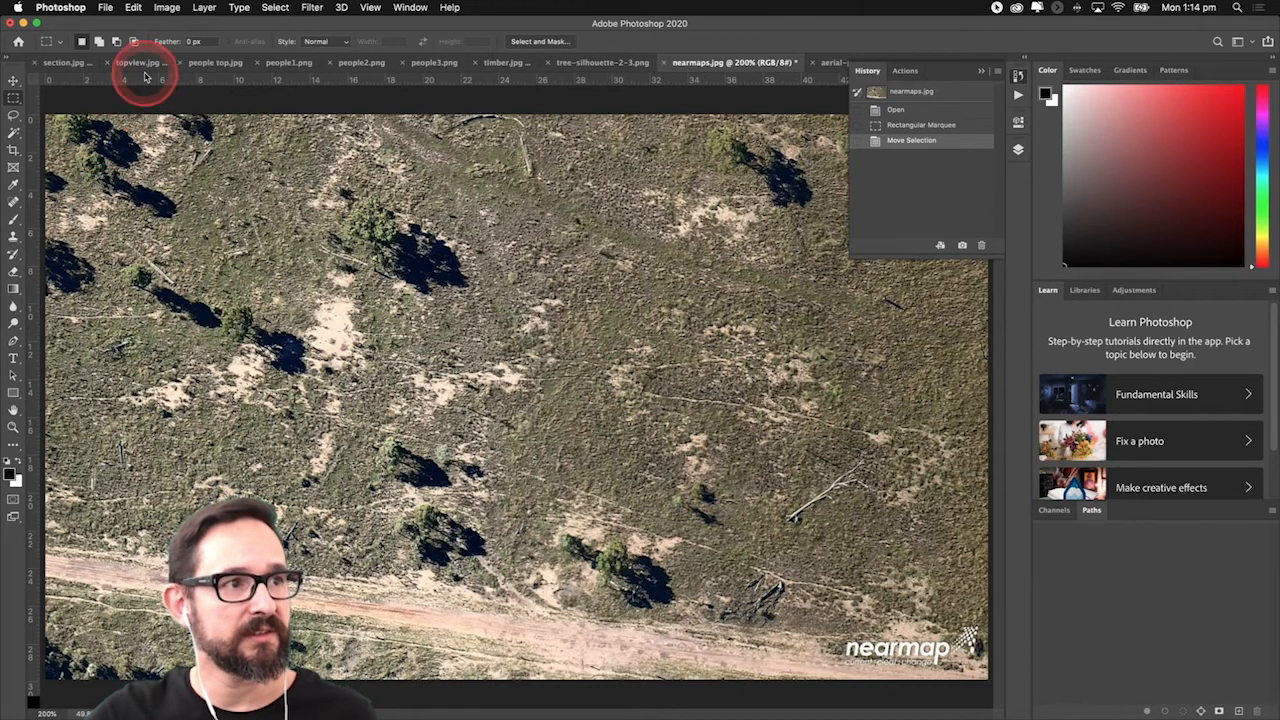
click(105, 8)
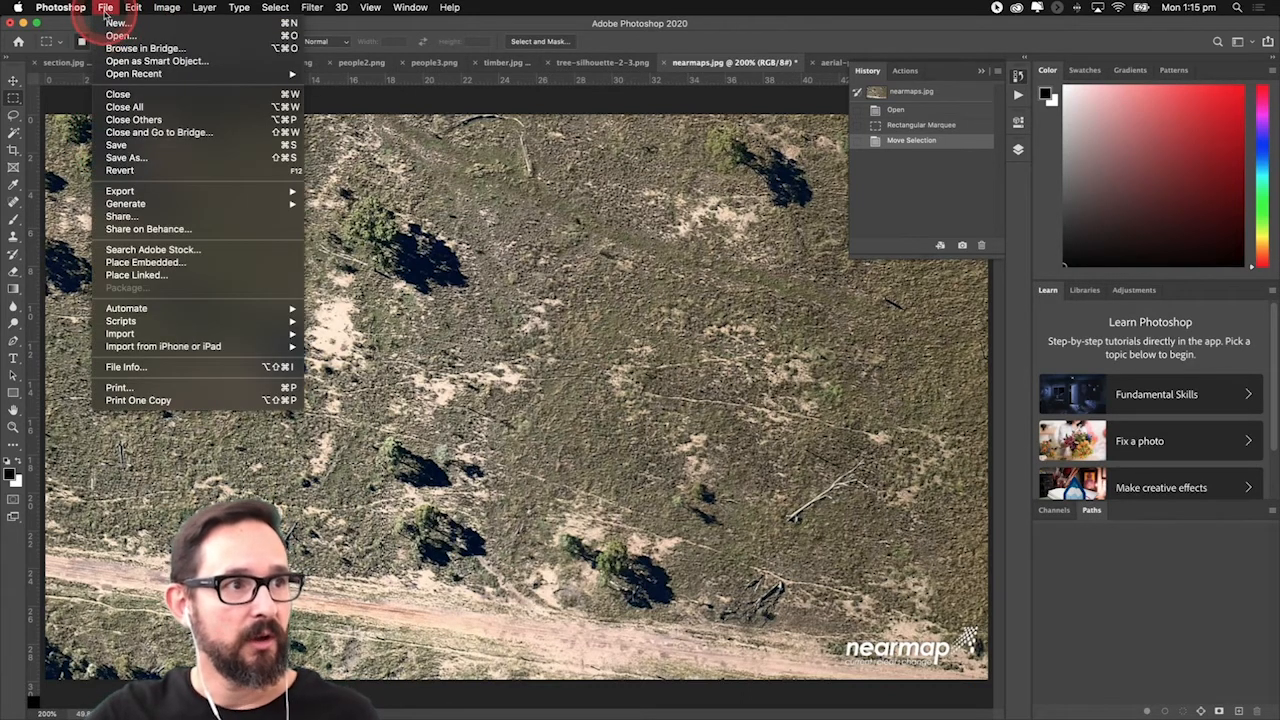
click(515, 92)
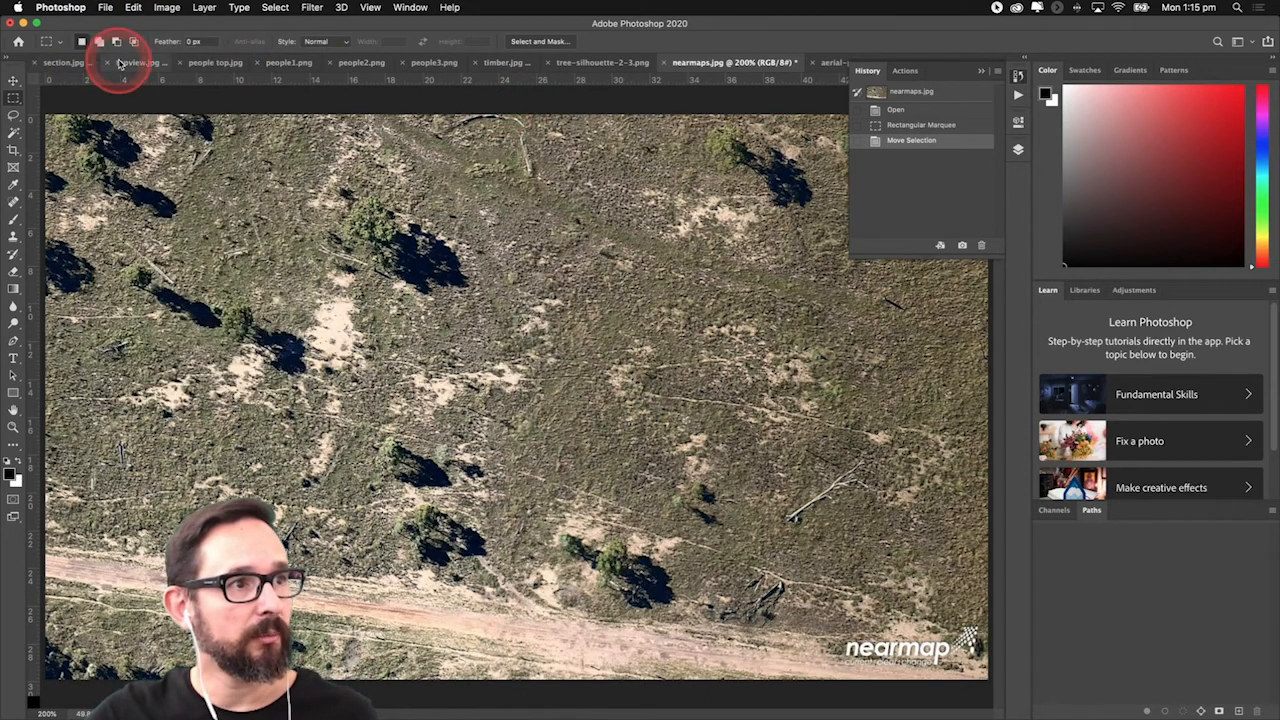
Copy the entire topview.jpg drawing and paste it into nearmaps.jpg over the aerial image.
click(120, 63)
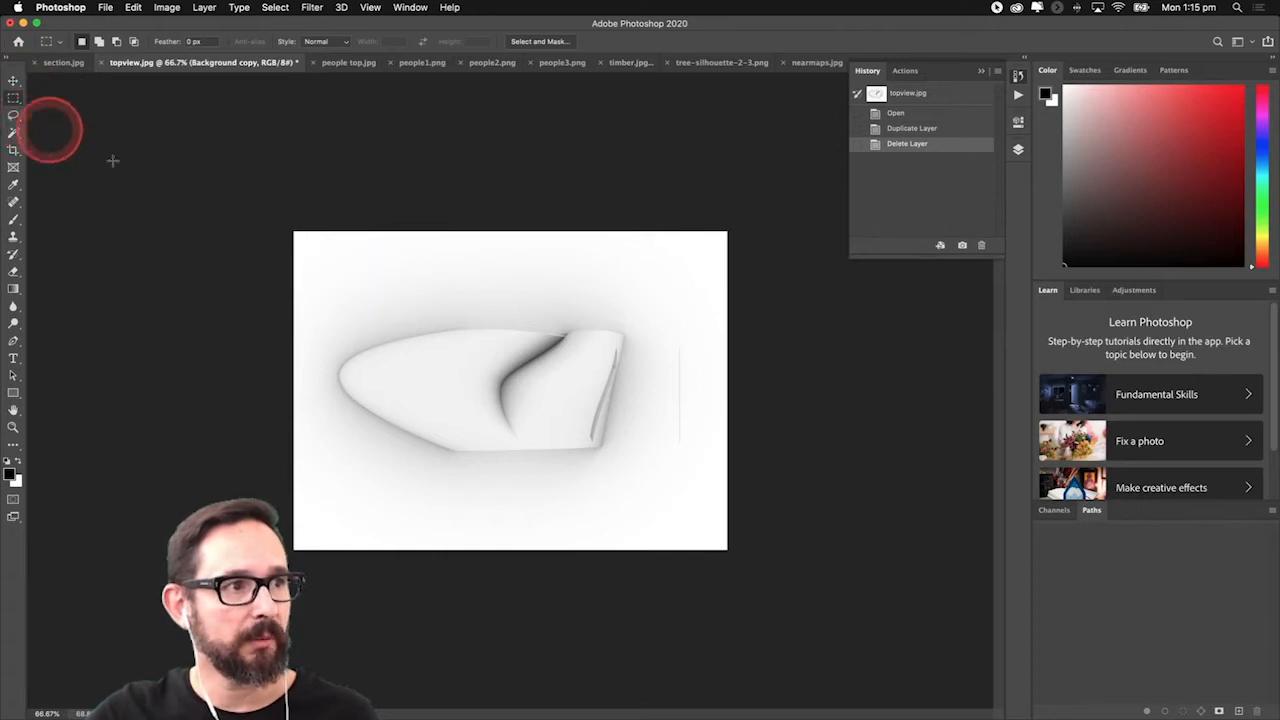
drag(277, 222, 755, 610)
key(super+c)
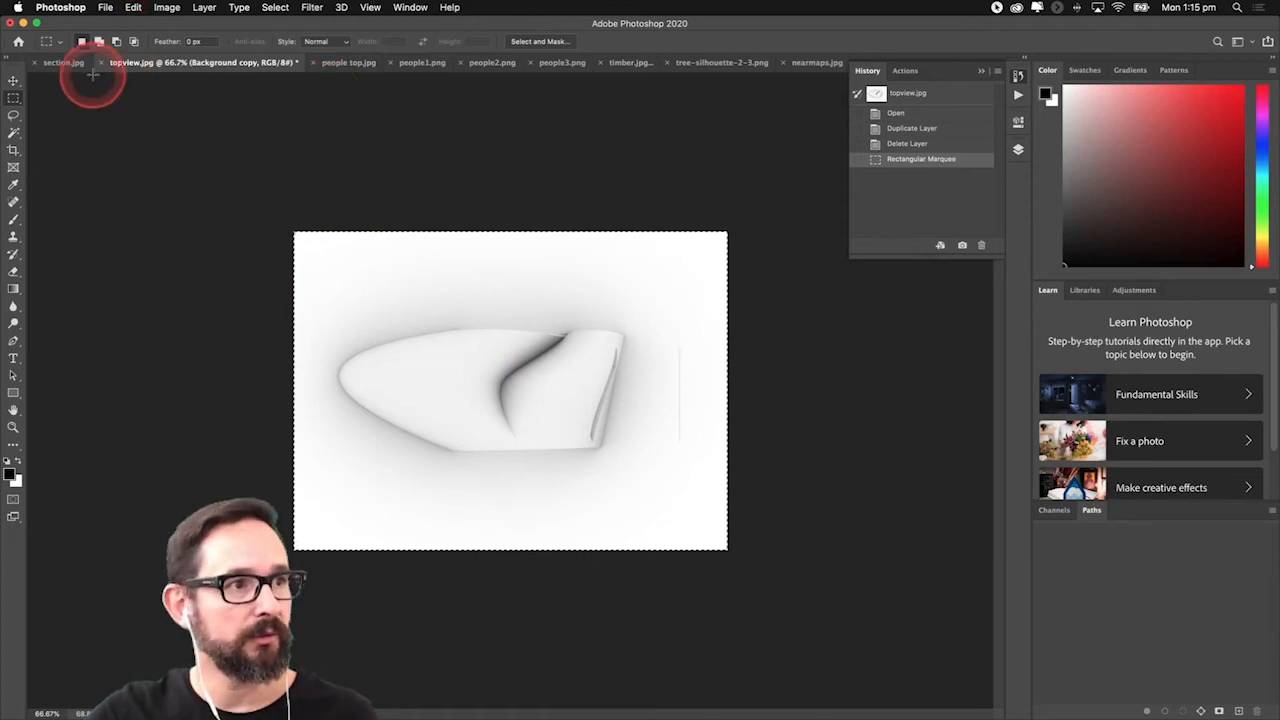
click(818, 64)
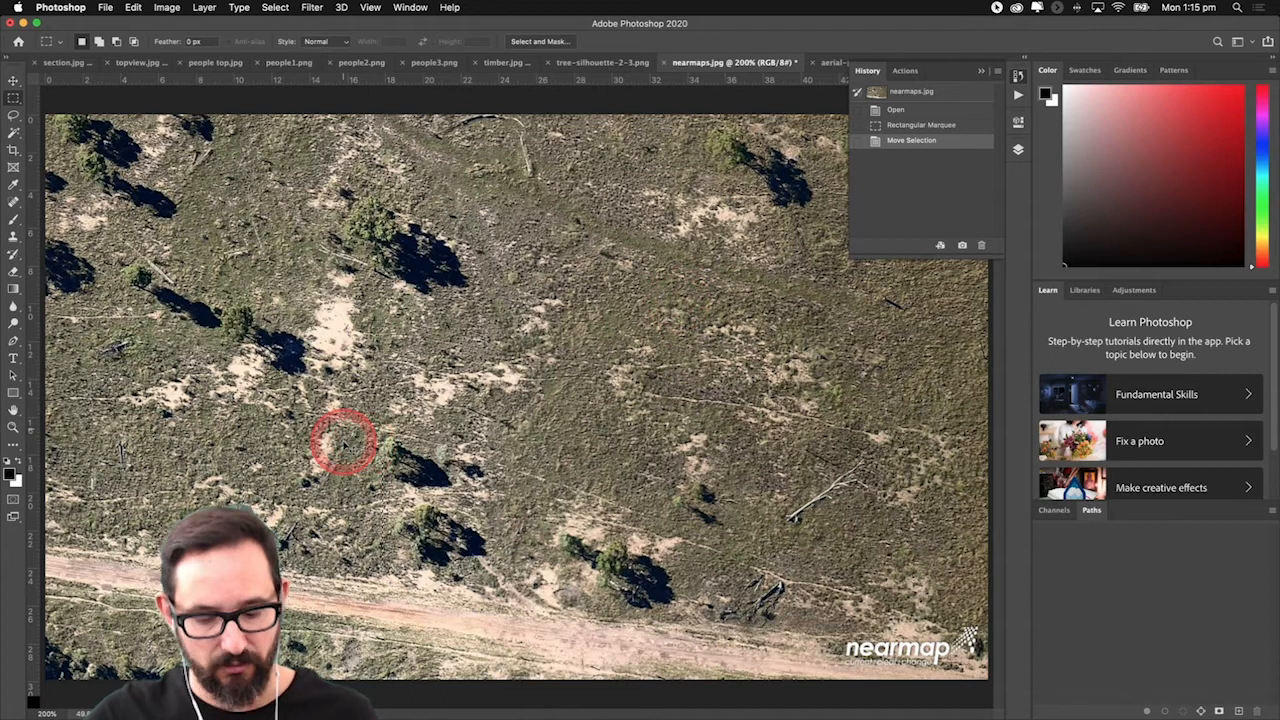
key(super+v)
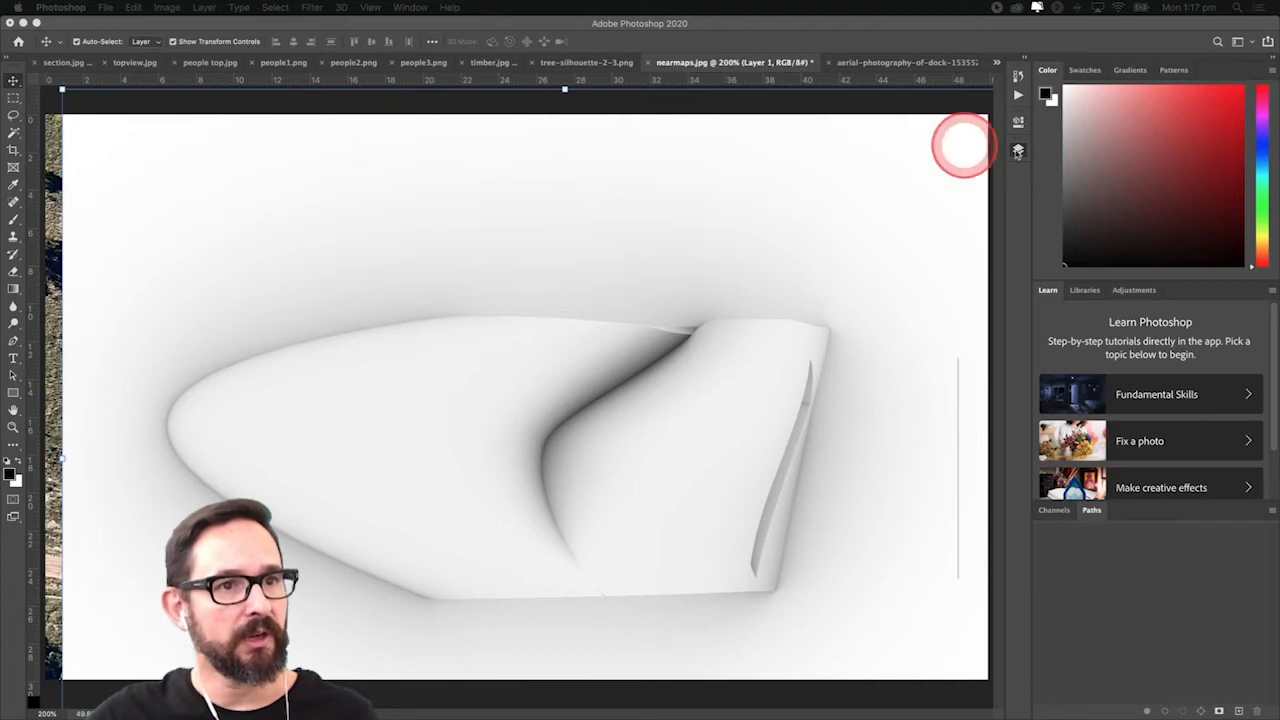
Show the layer list of nearmaps.jpg and locate the pasted drawing's layer above the Background.
click(1019, 150)
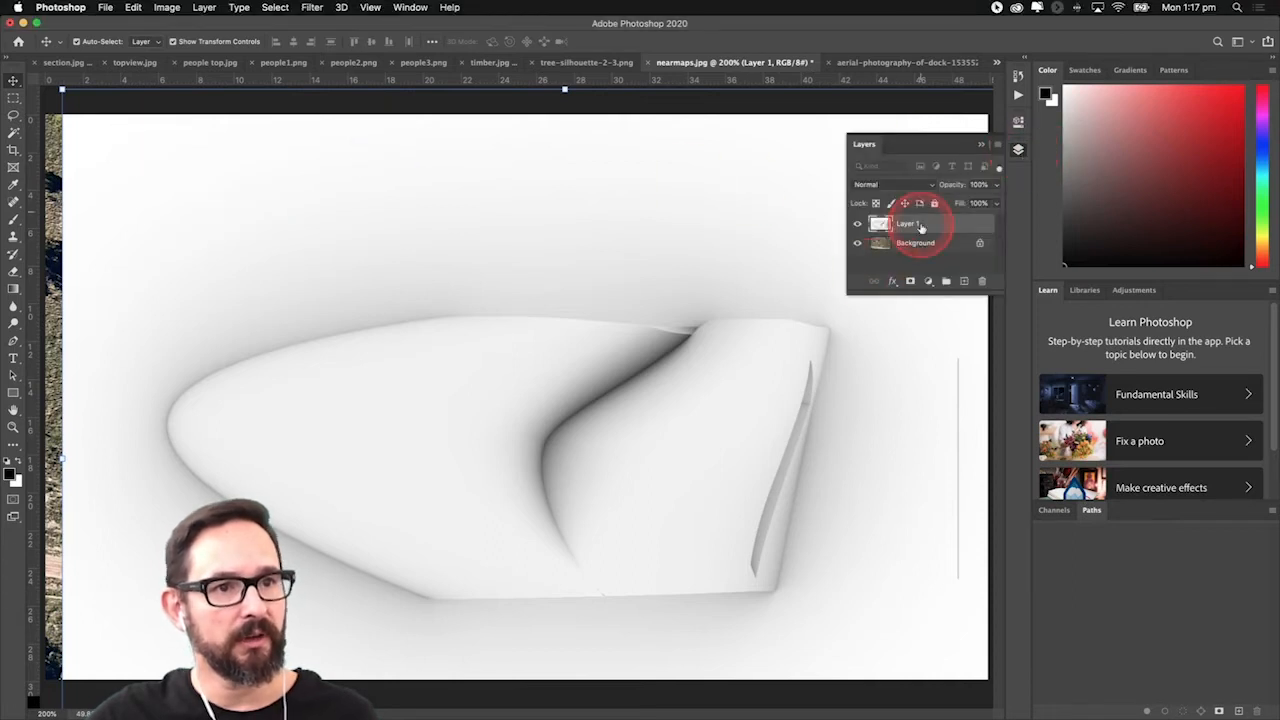
click(412, 8)
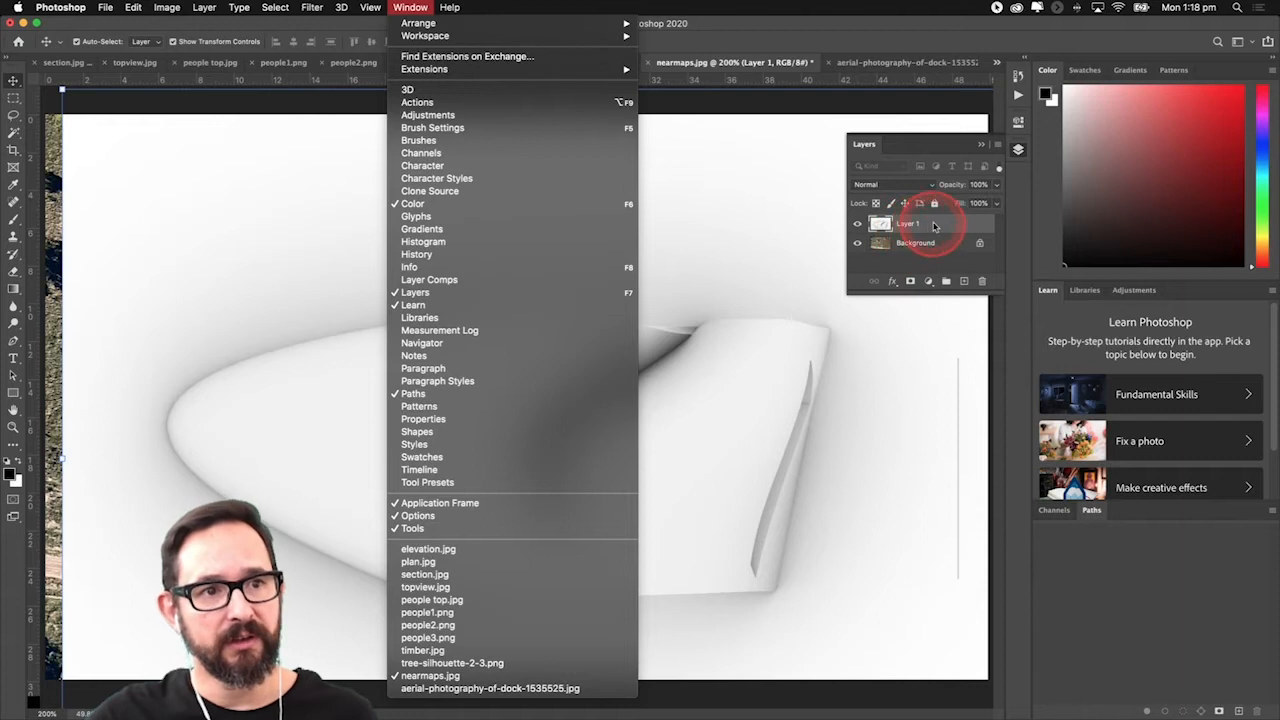
click(936, 232)
click(466, 203)
click(953, 251)
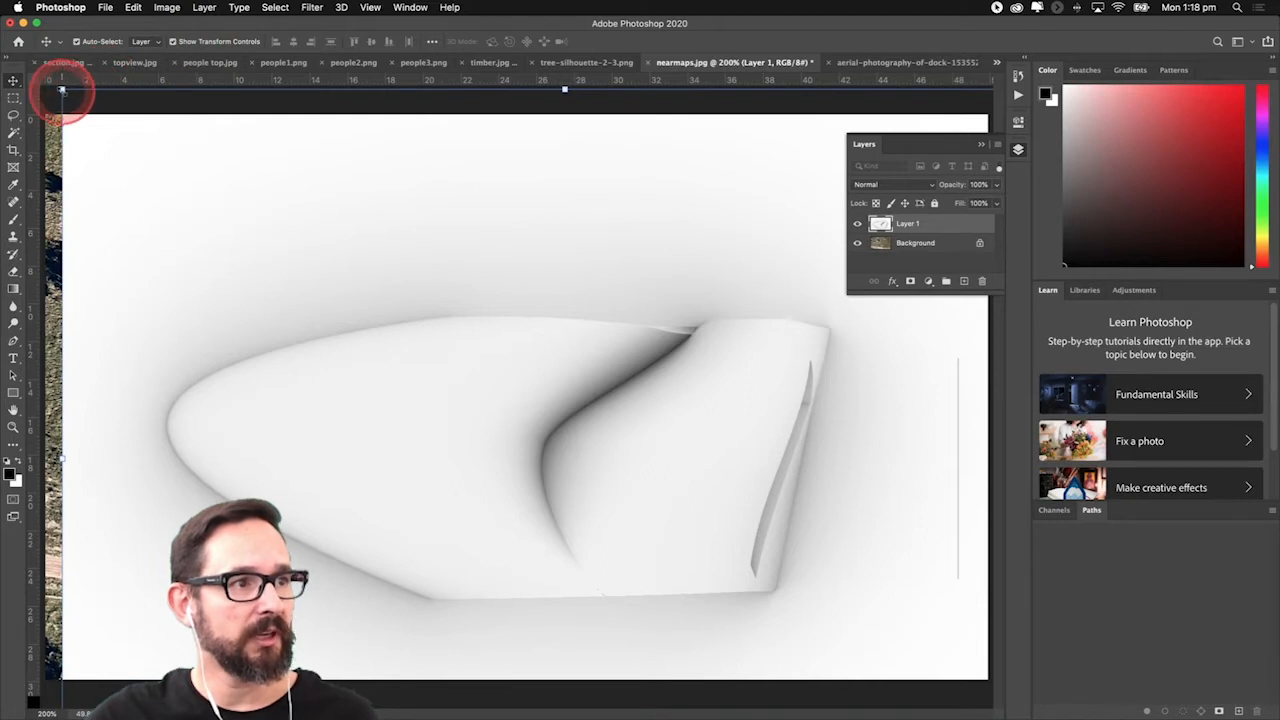
drag(61, 90, 505, 512)
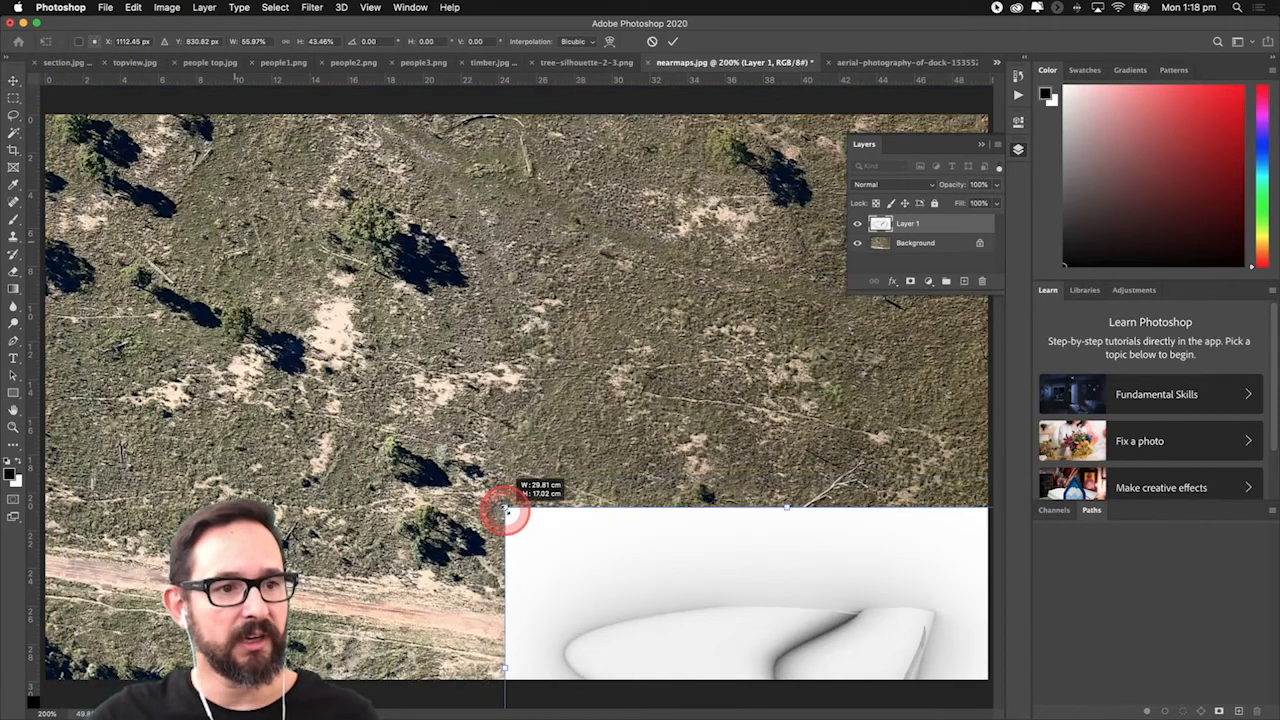
drag(680, 563, 400, 314)
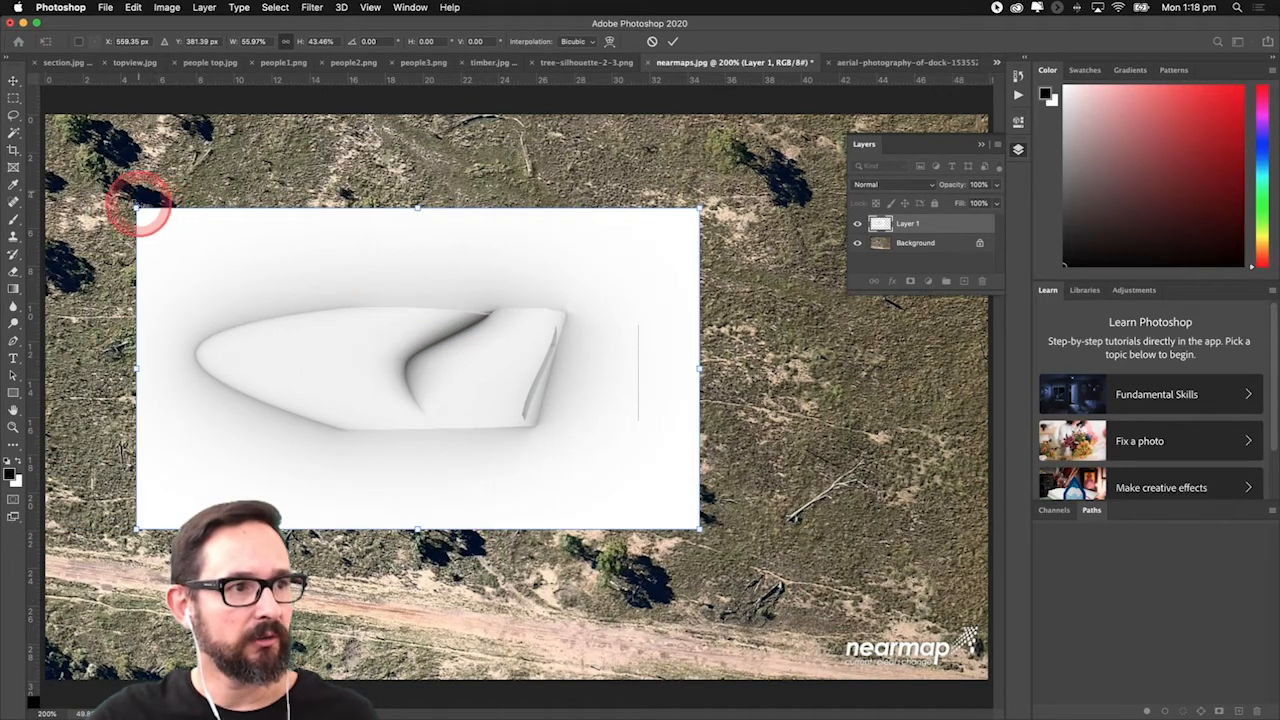
key(super+z)
key(super+z)
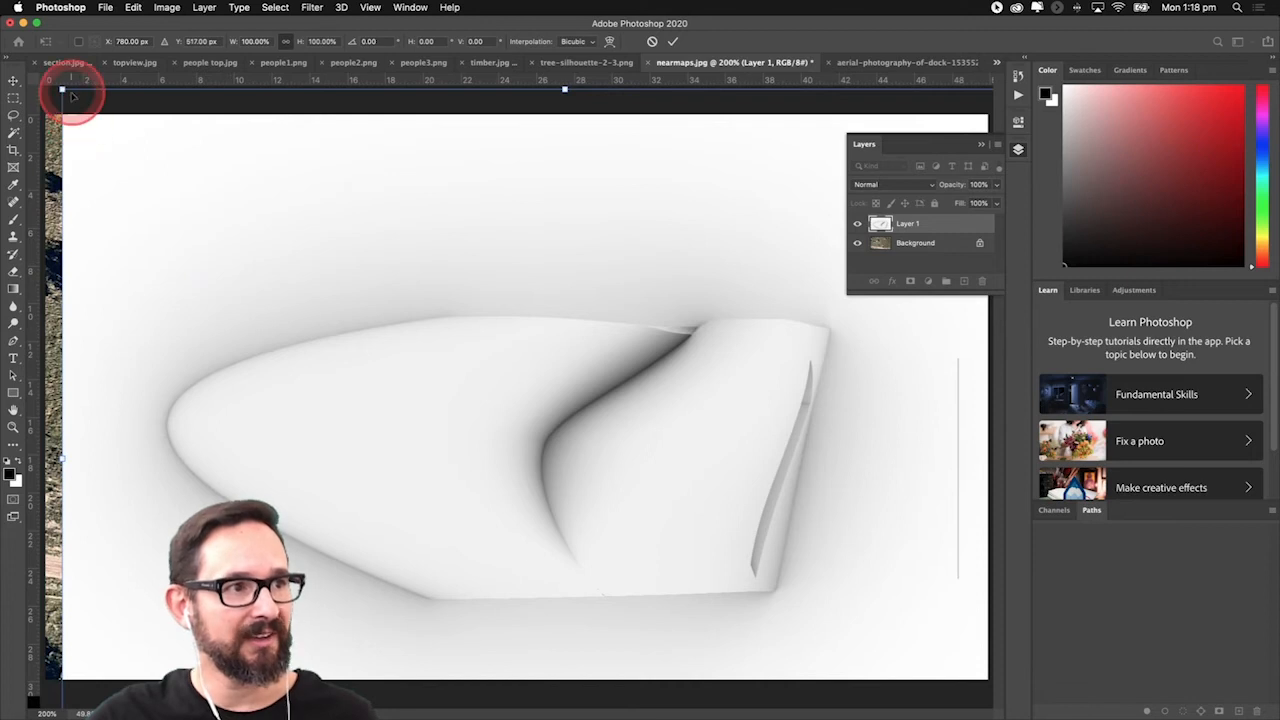
Scale the pasted top-view drawing proportionally to about 16.55% and position it just above the dirt track.
drag(63, 91, 450, 591)
drag(763, 566, 340, 322)
drag(389, 212, 331, 480)
drag(368, 553, 277, 509)
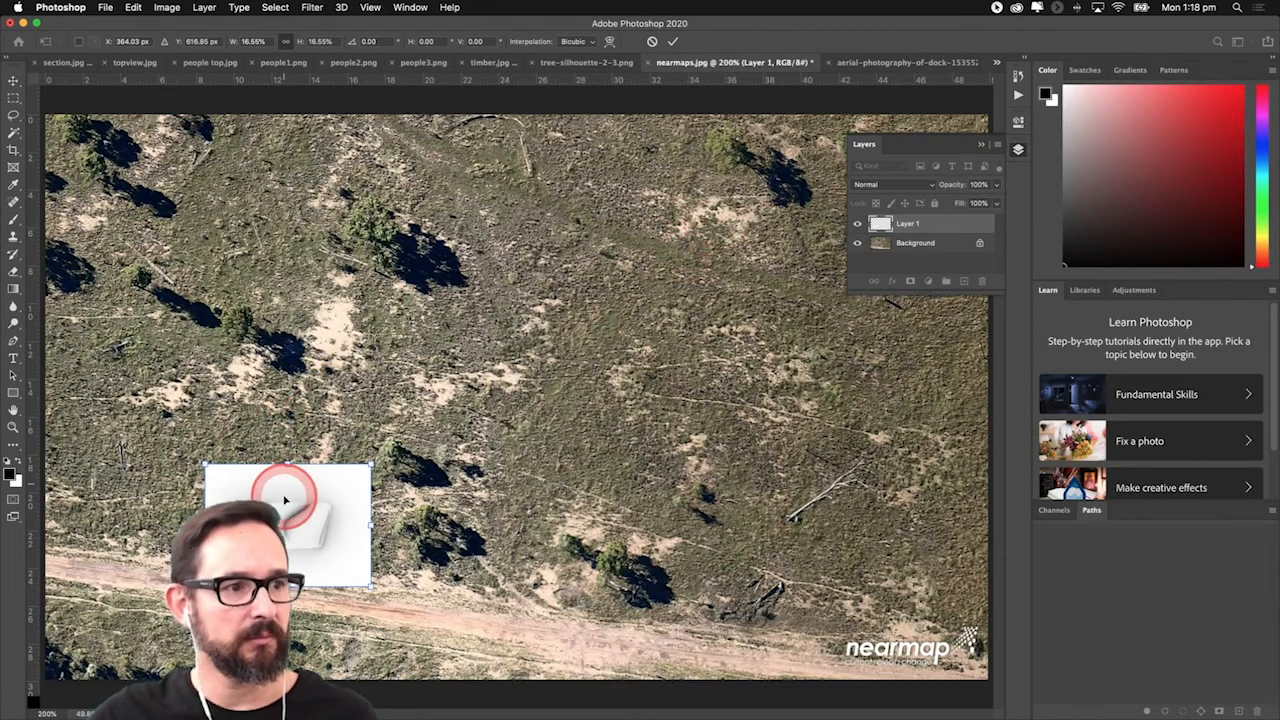
Paste the copied top-view drawing into aerial-photography-of-dock-1535525.jpg.
click(910, 63)
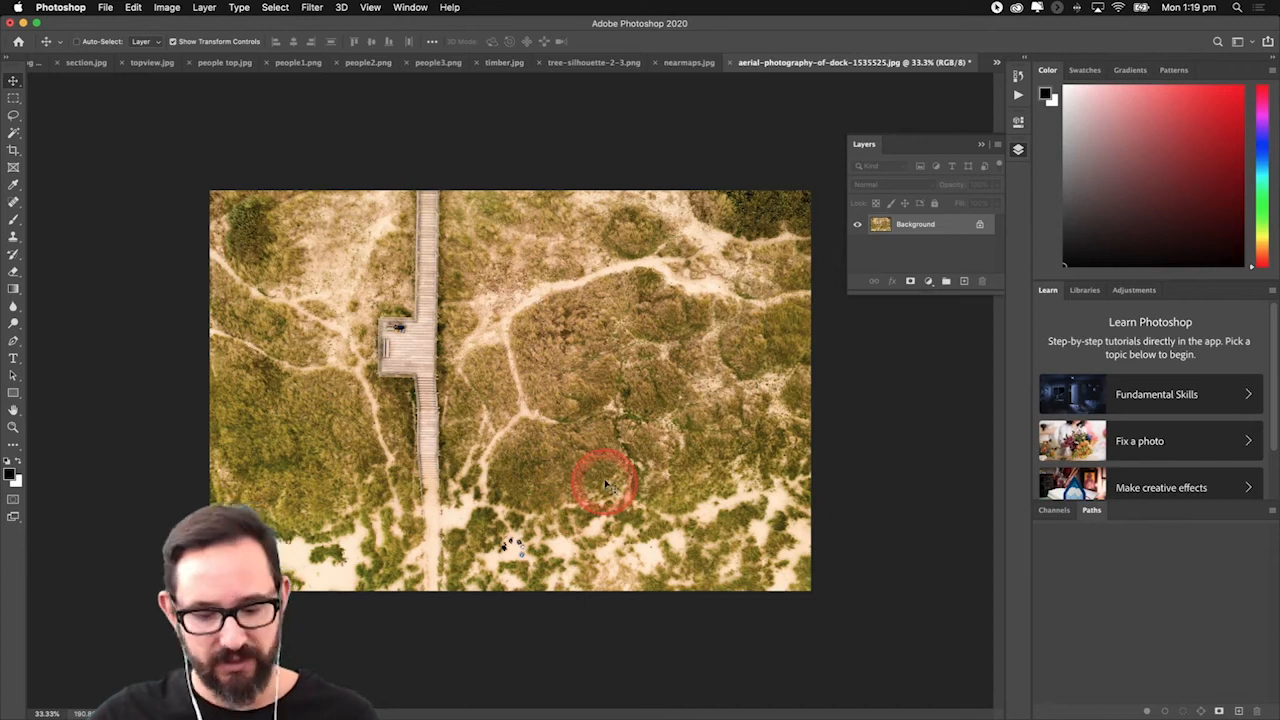
key(super+v)
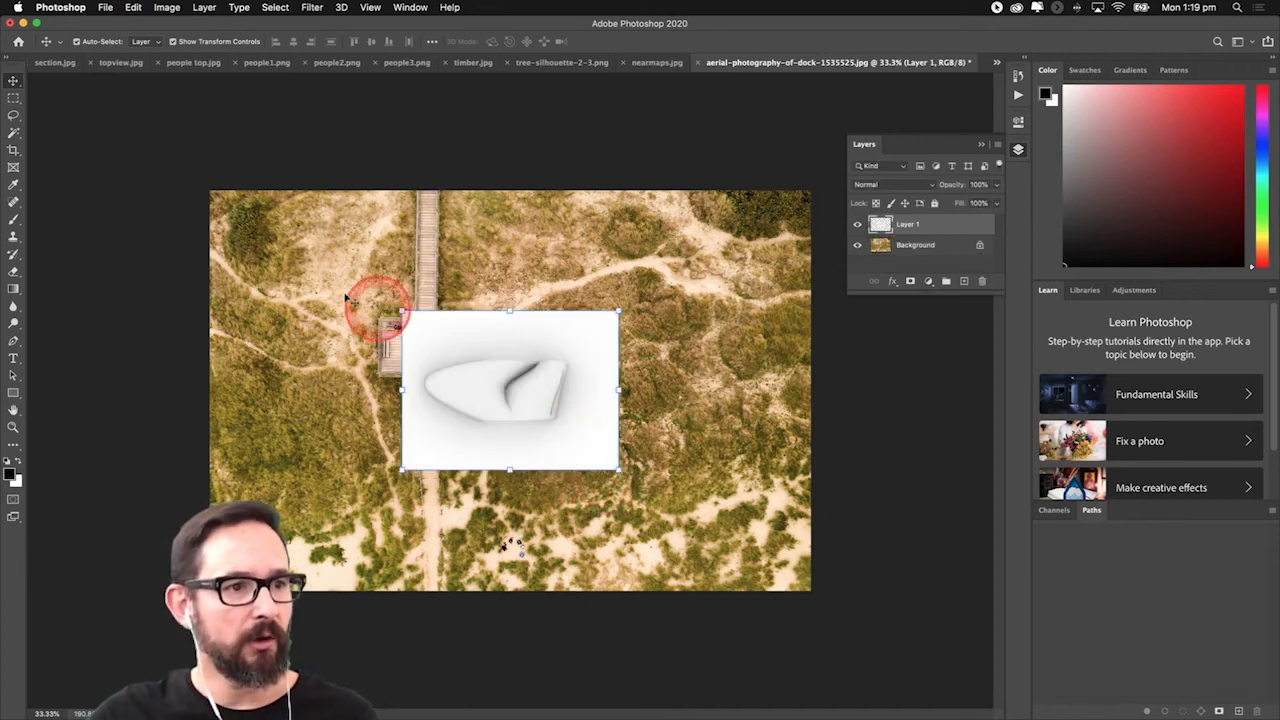
Move the pasted top-view drawing off the boardwalk onto the open grass just to its right.
drag(503, 400, 599, 381)
In nearmaps.jpg, scale the pasted top-view drawing proportionally to about 20.62% and place it just above the dirt track near the lower-left trees.
click(655, 63)
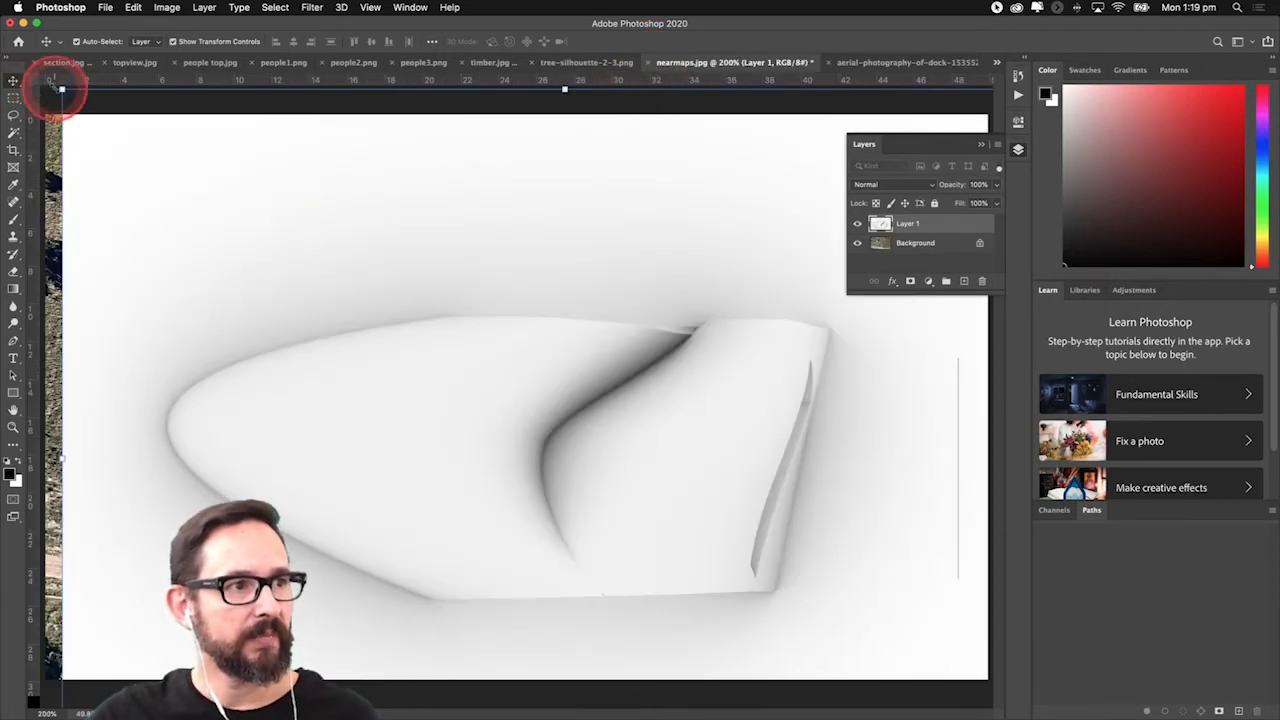
drag(62, 89, 437, 556)
drag(437, 553, 555, 500)
drag(788, 562, 262, 352)
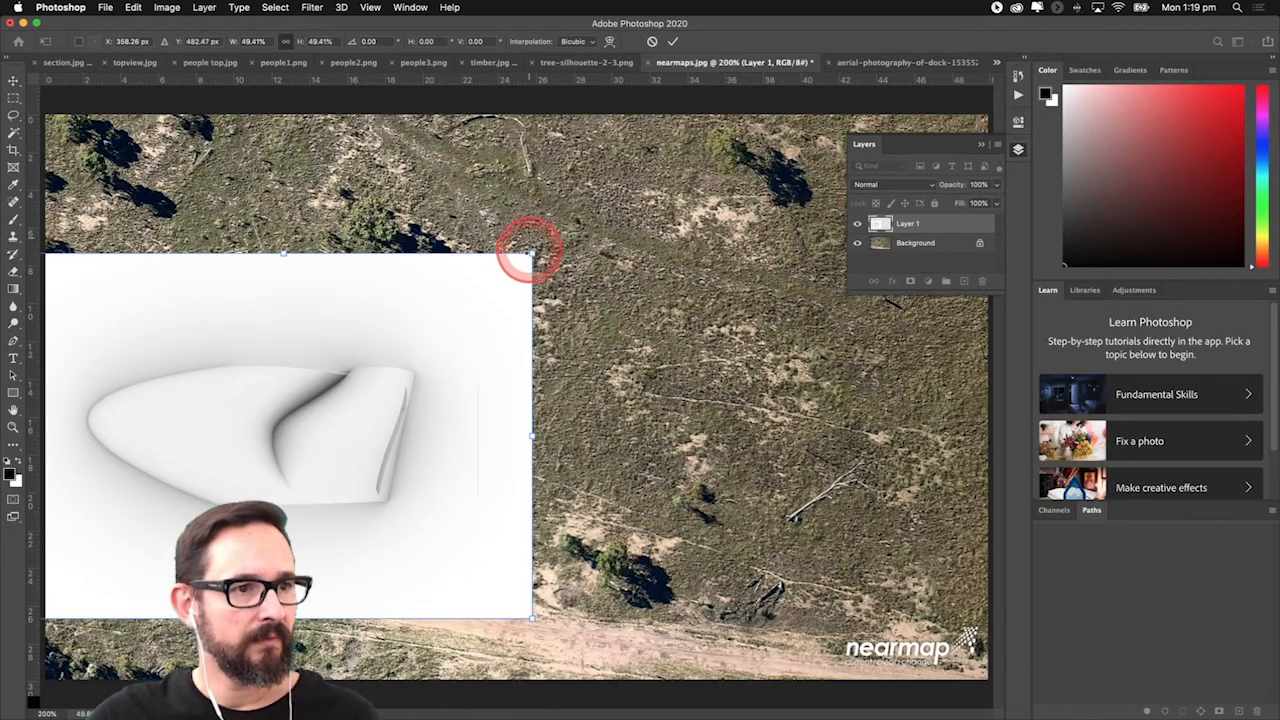
drag(532, 253, 309, 395)
drag(225, 551, 312, 515)
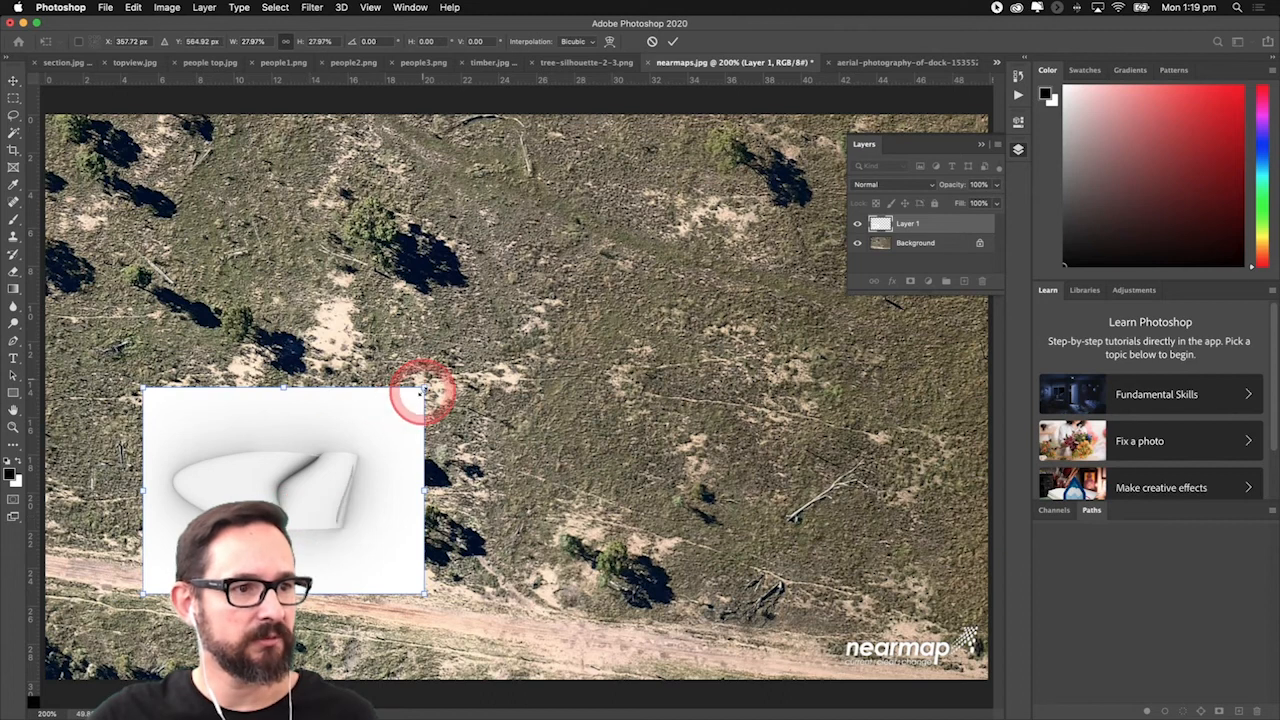
drag(372, 428, 343, 449)
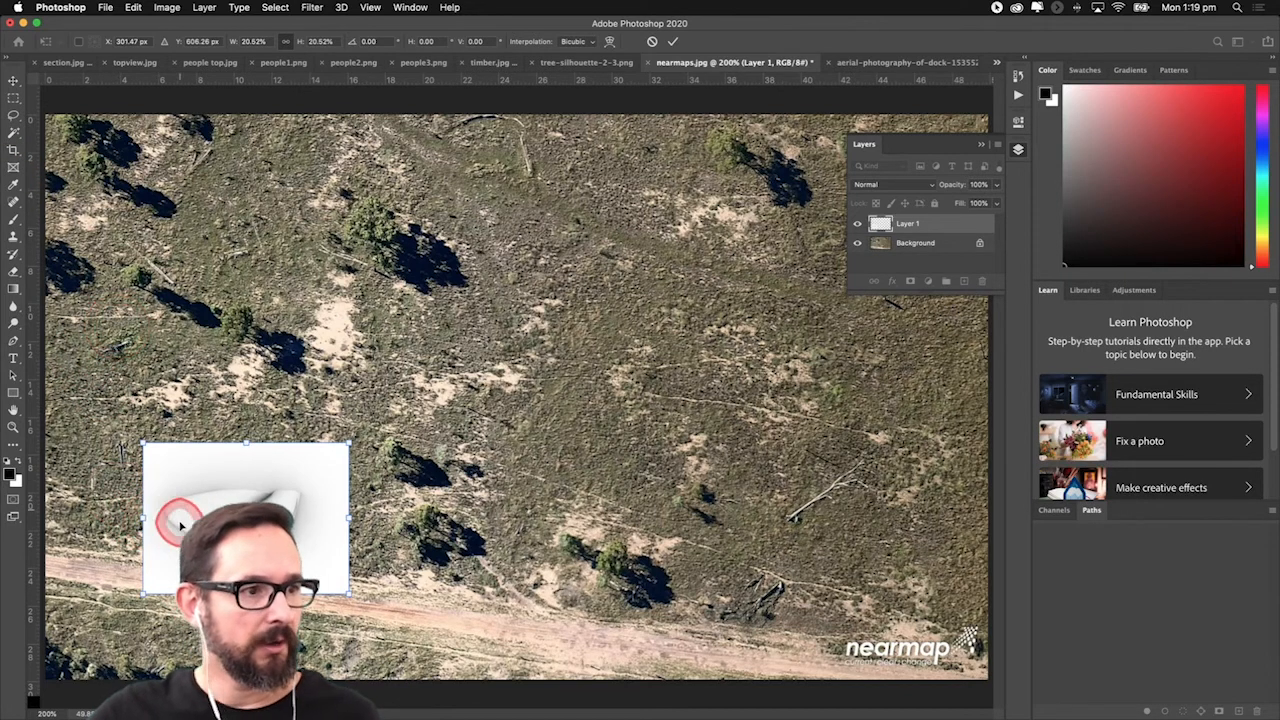
click(14, 80)
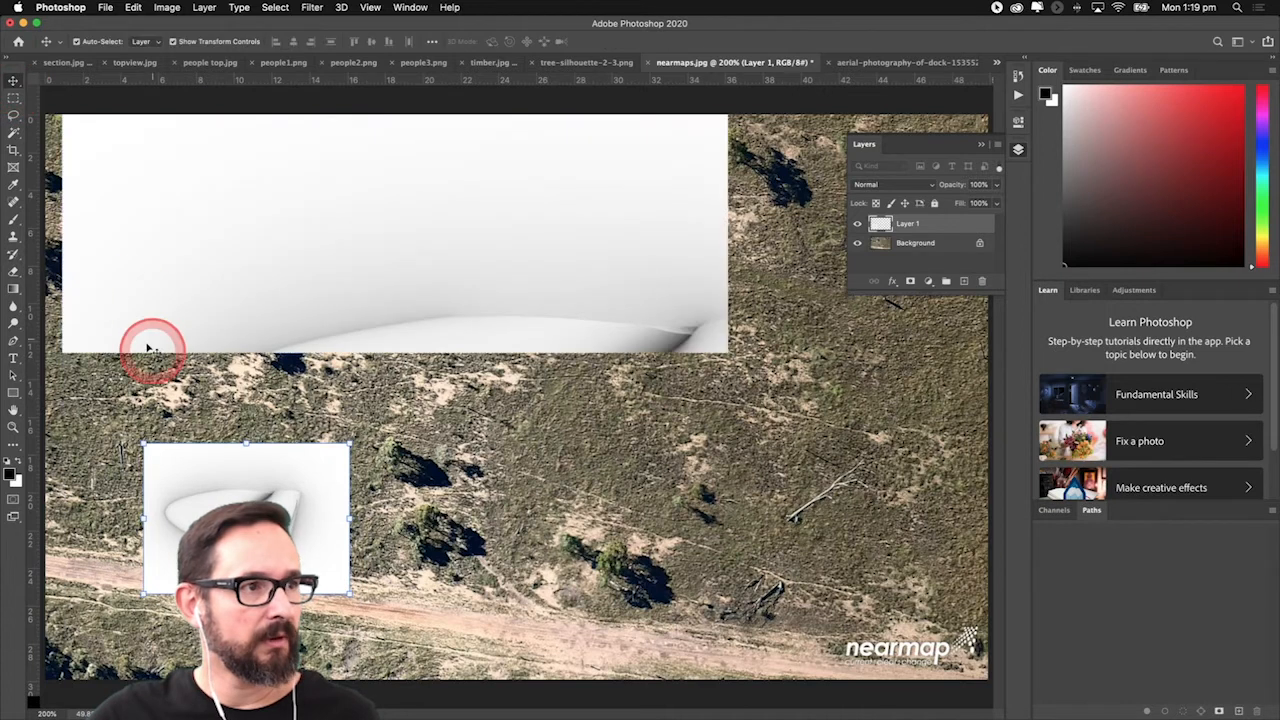
click(193, 268)
Compare the drawing's scale against the ground detail close up in nearmaps.jpg and in aerial-photography-of-dock-1535525.jpg.
key(z)
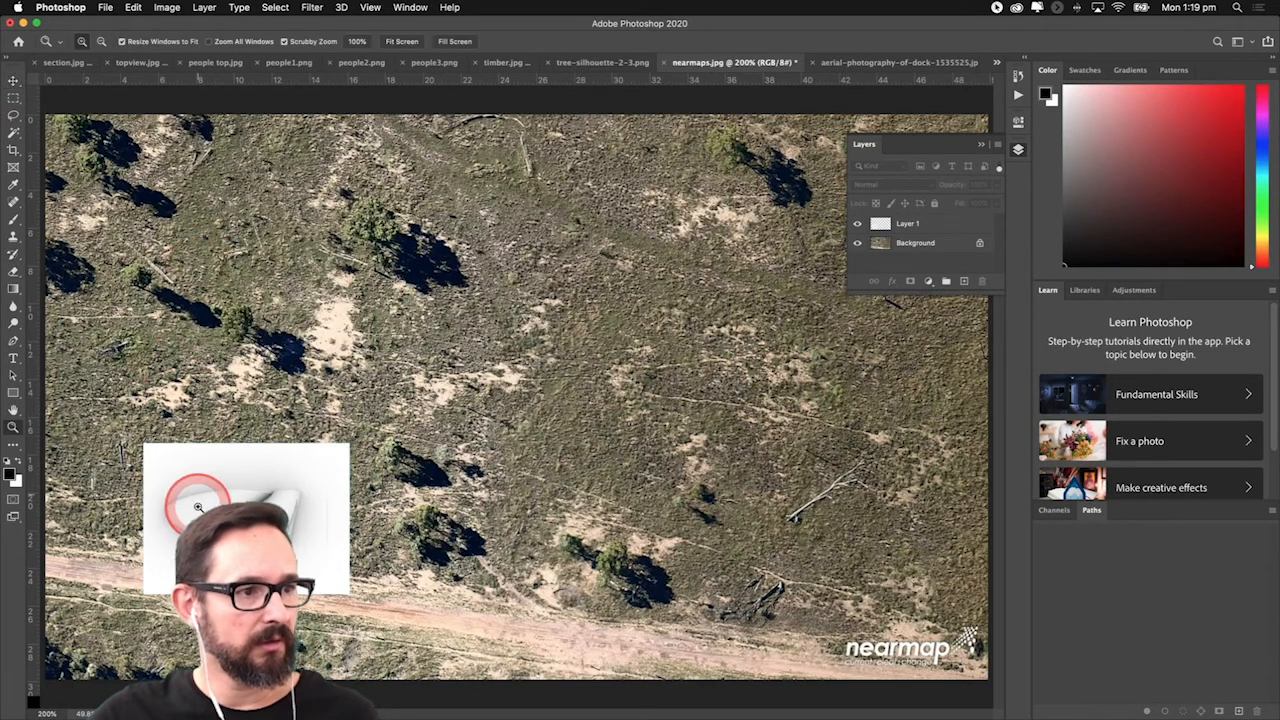
click(197, 511)
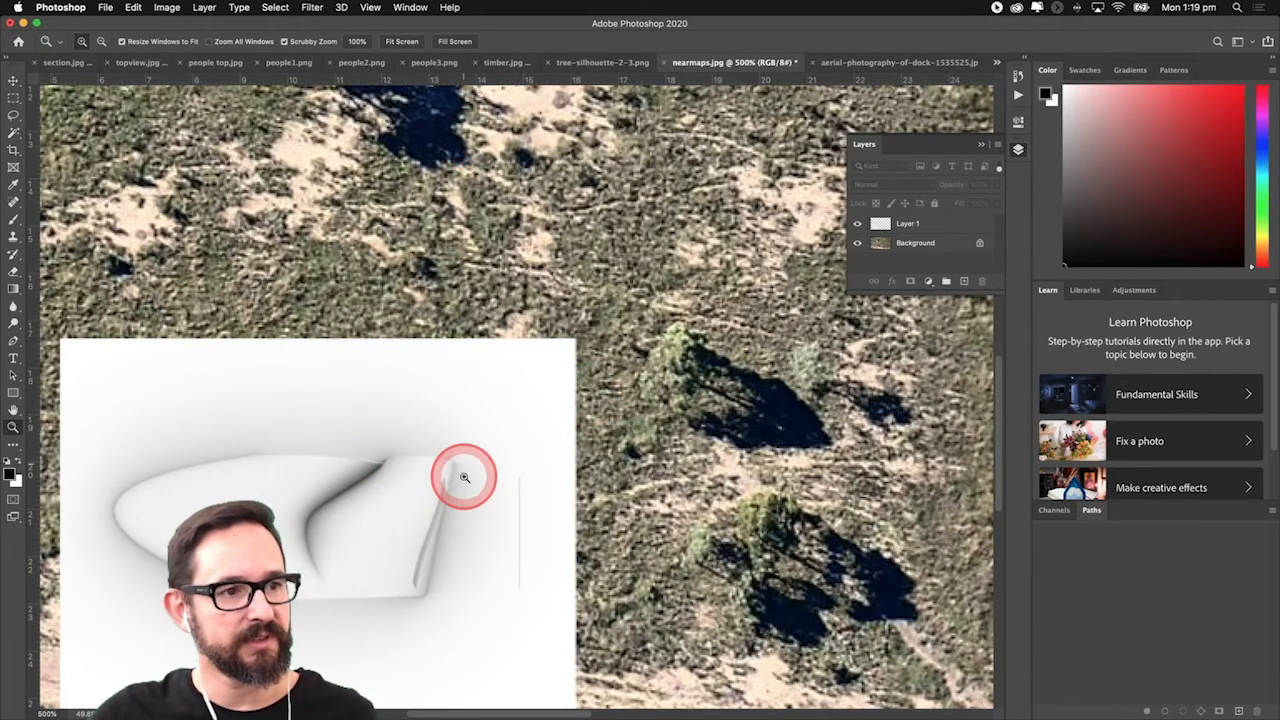
alt+click(459, 485)
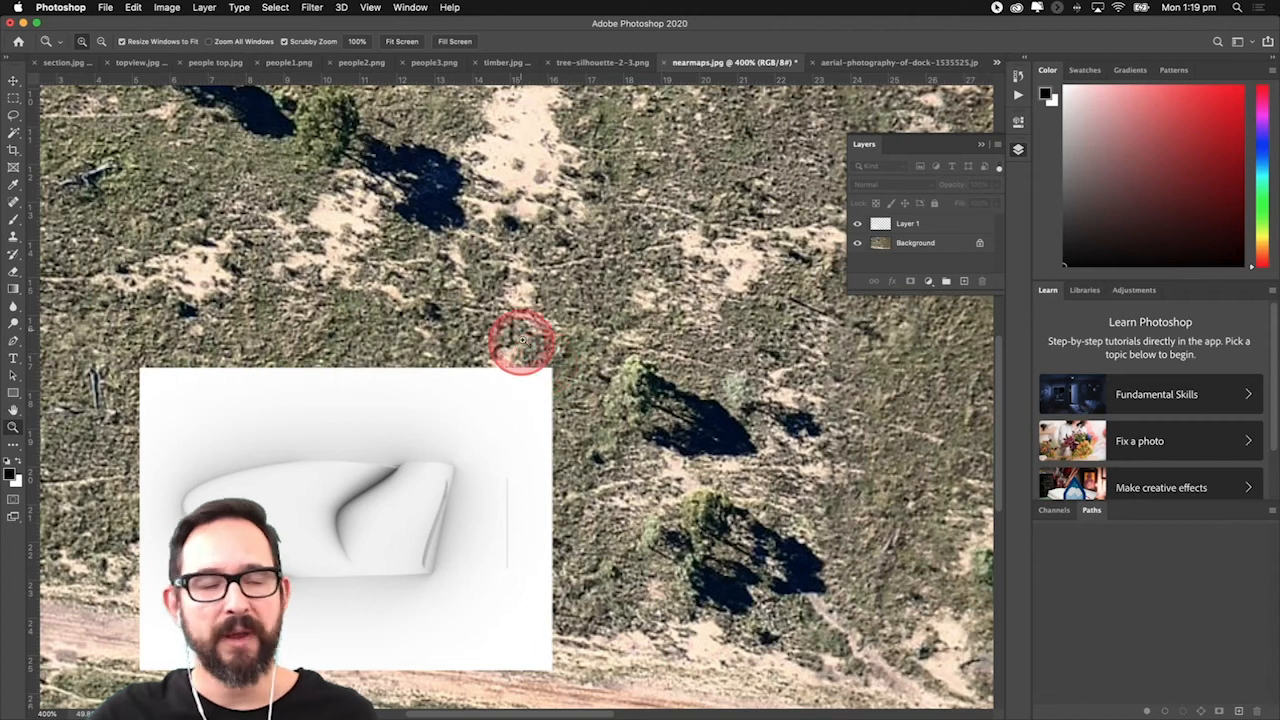
click(869, 72)
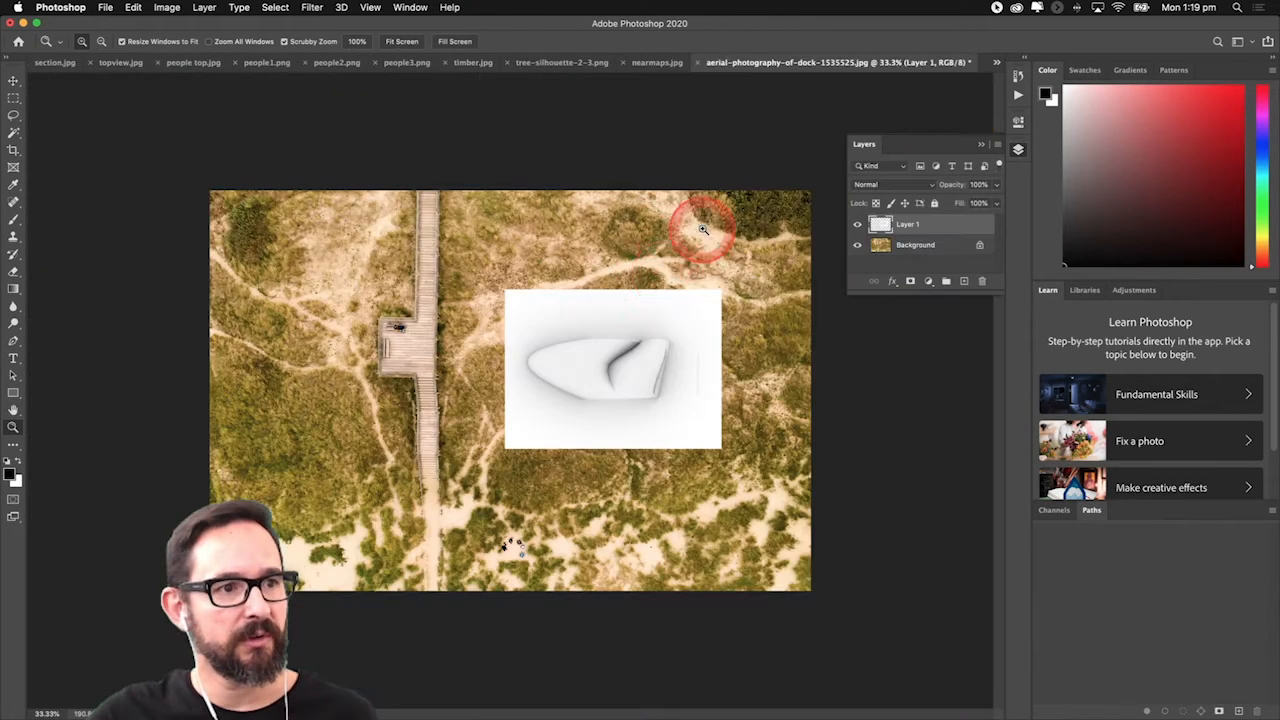
drag(603, 348, 594, 265)
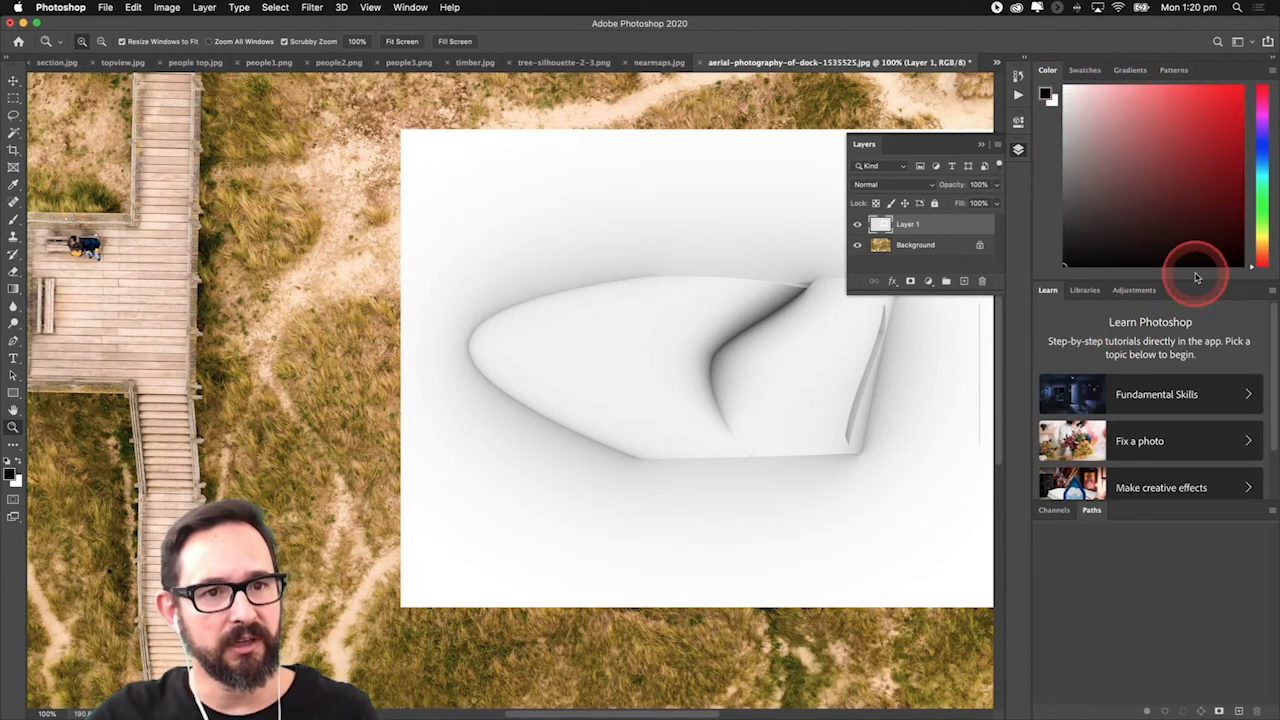
click(411, 8)
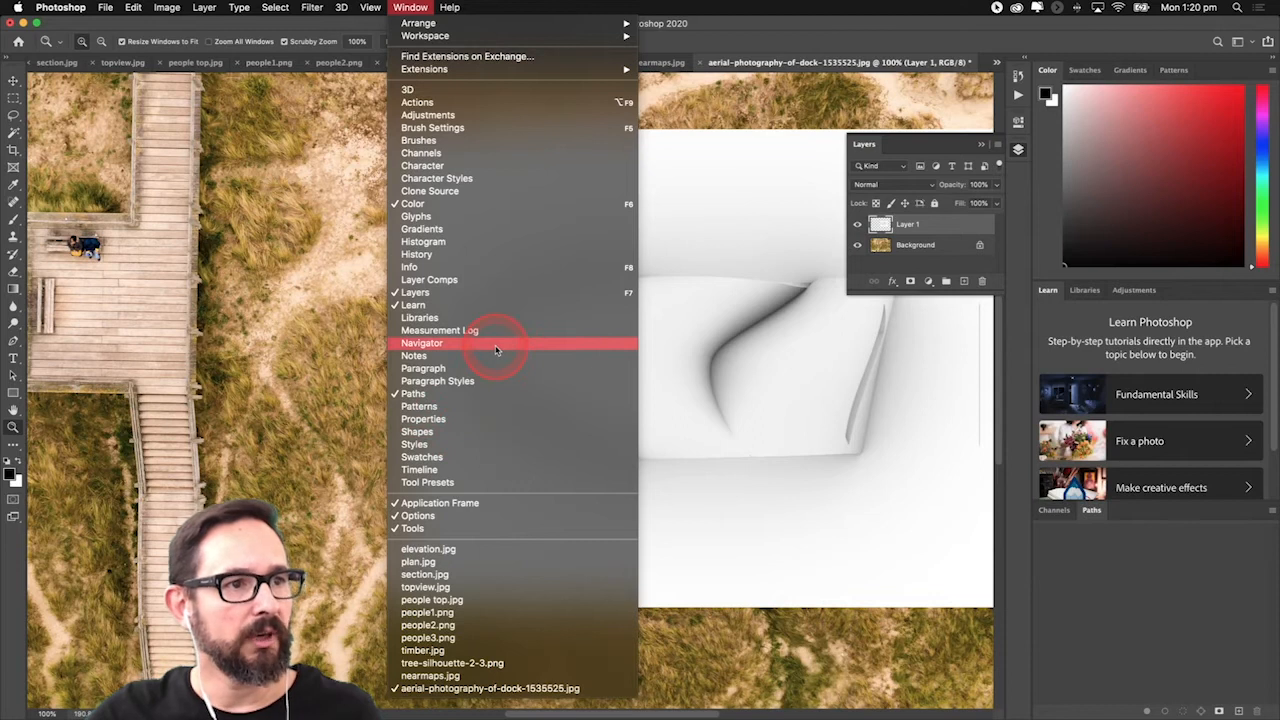
click(457, 167)
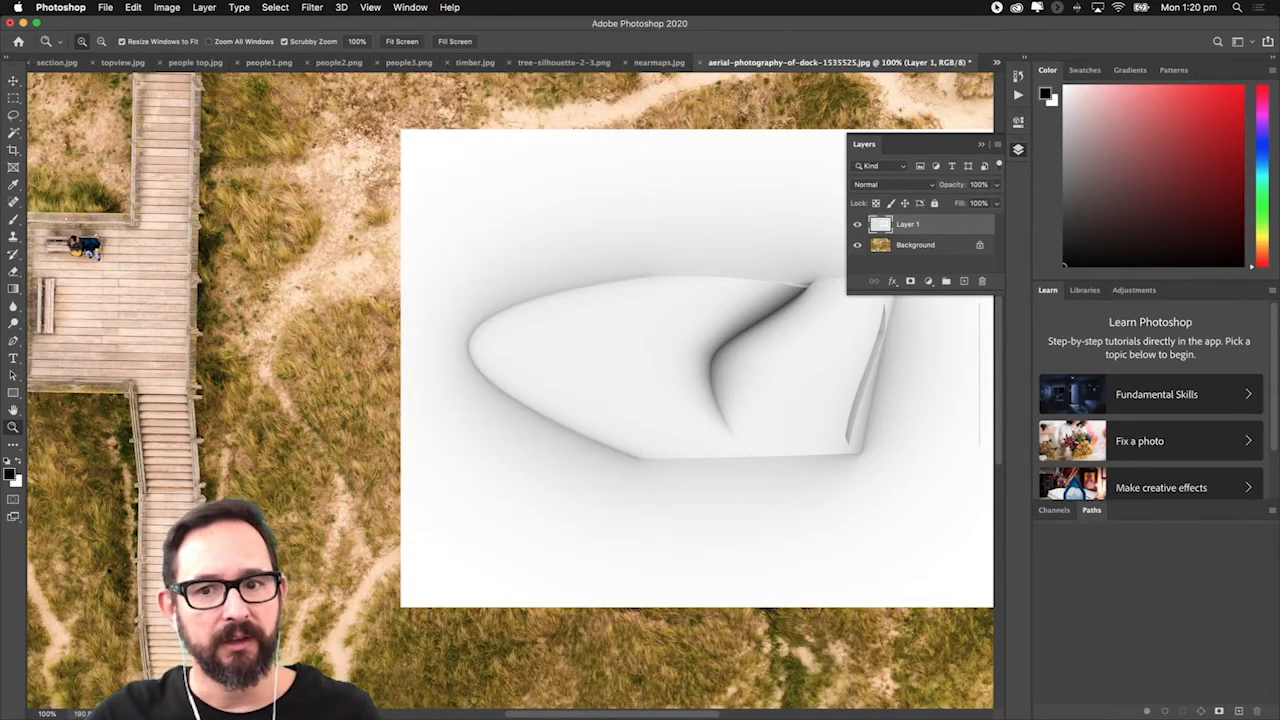
click(1070, 259)
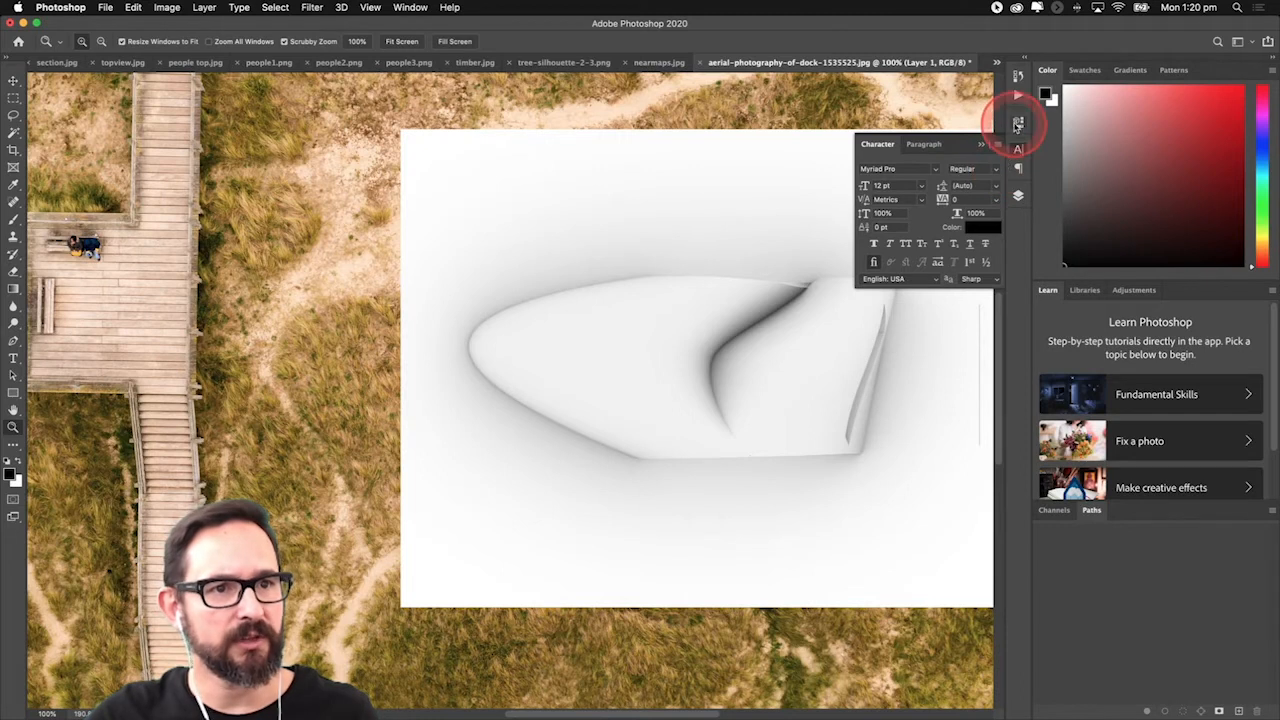
Hide the top-view drawing's layer so that the whole aerial photo of the boardwalk is uncovered.
click(1018, 195)
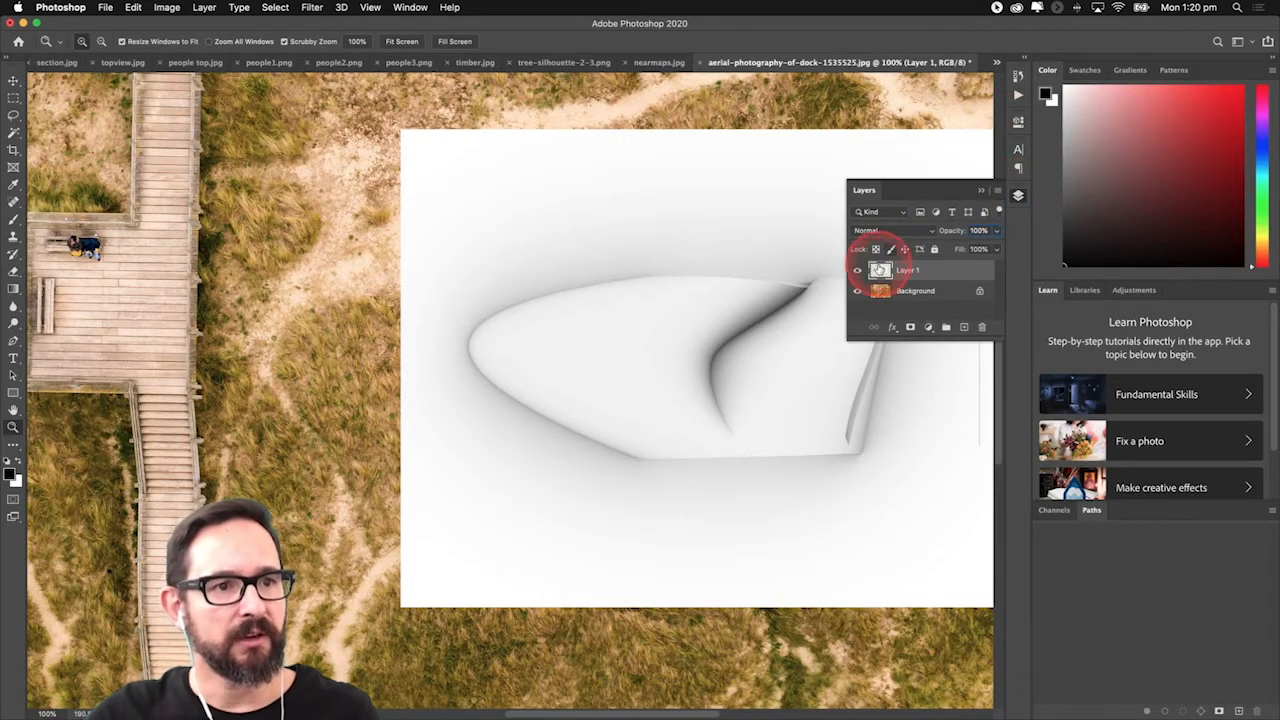
click(858, 271)
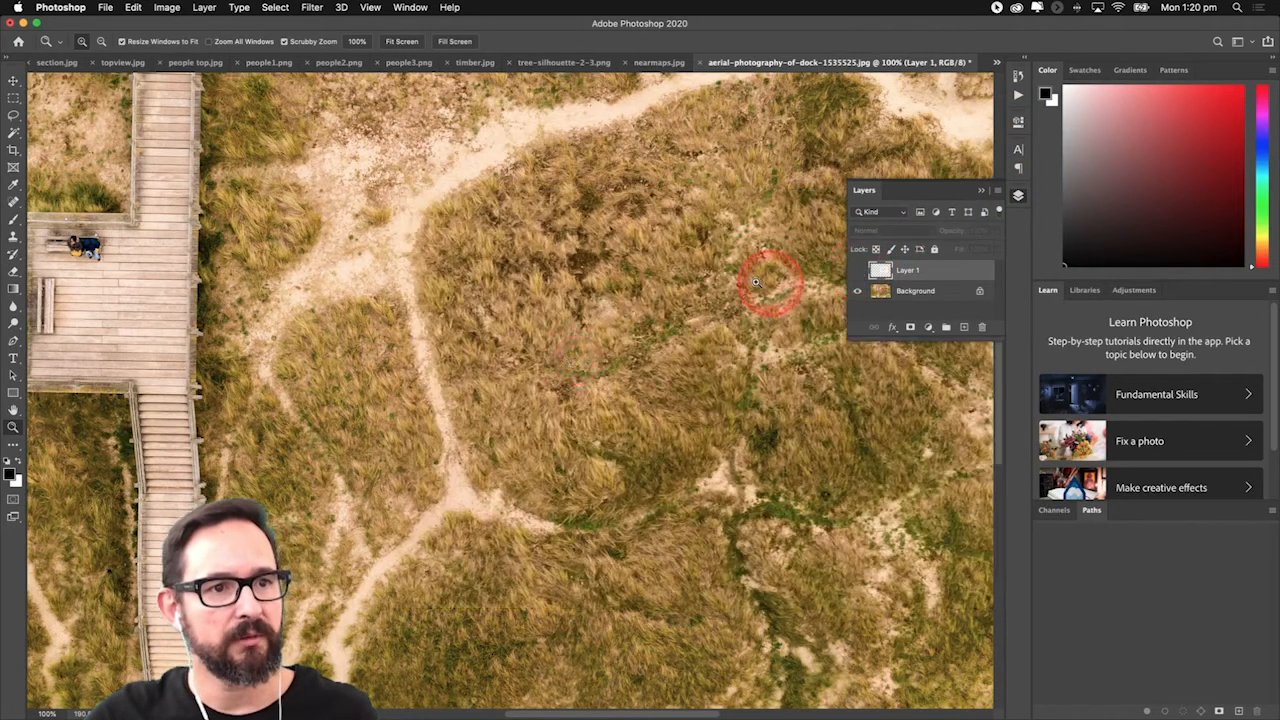
drag(582, 364, 459, 419)
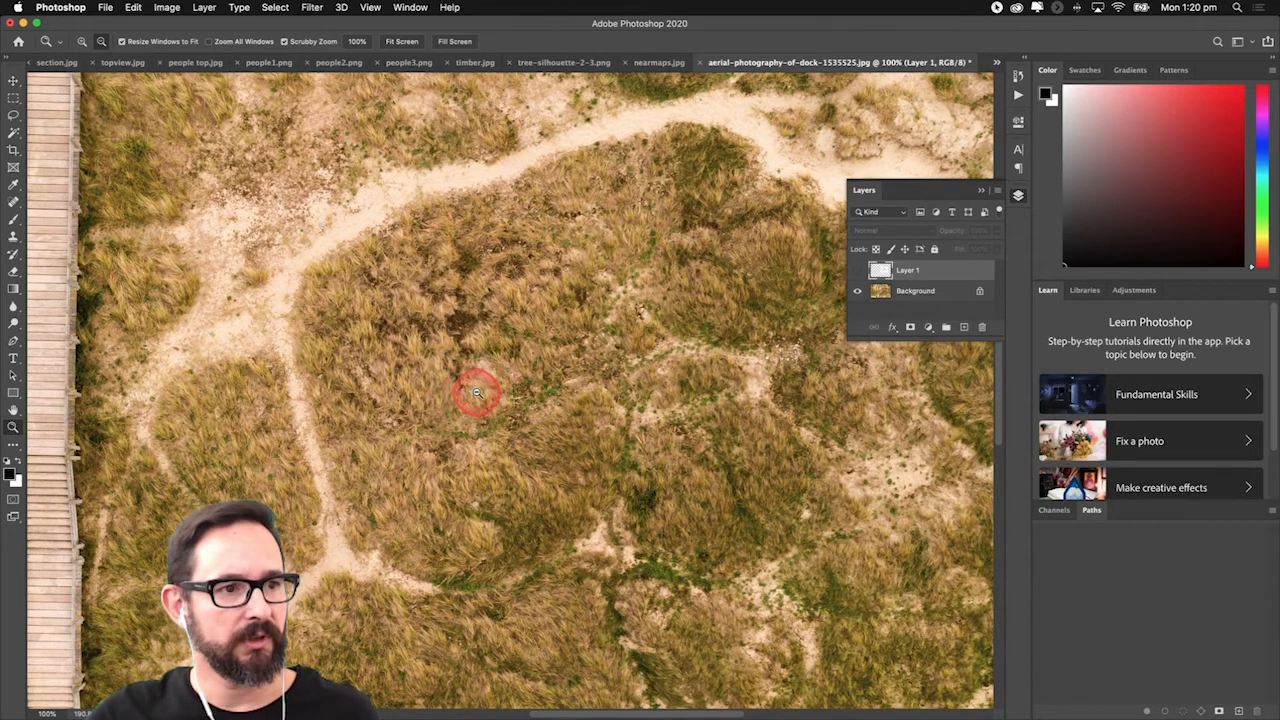
alt+click(475, 392)
click(402, 41)
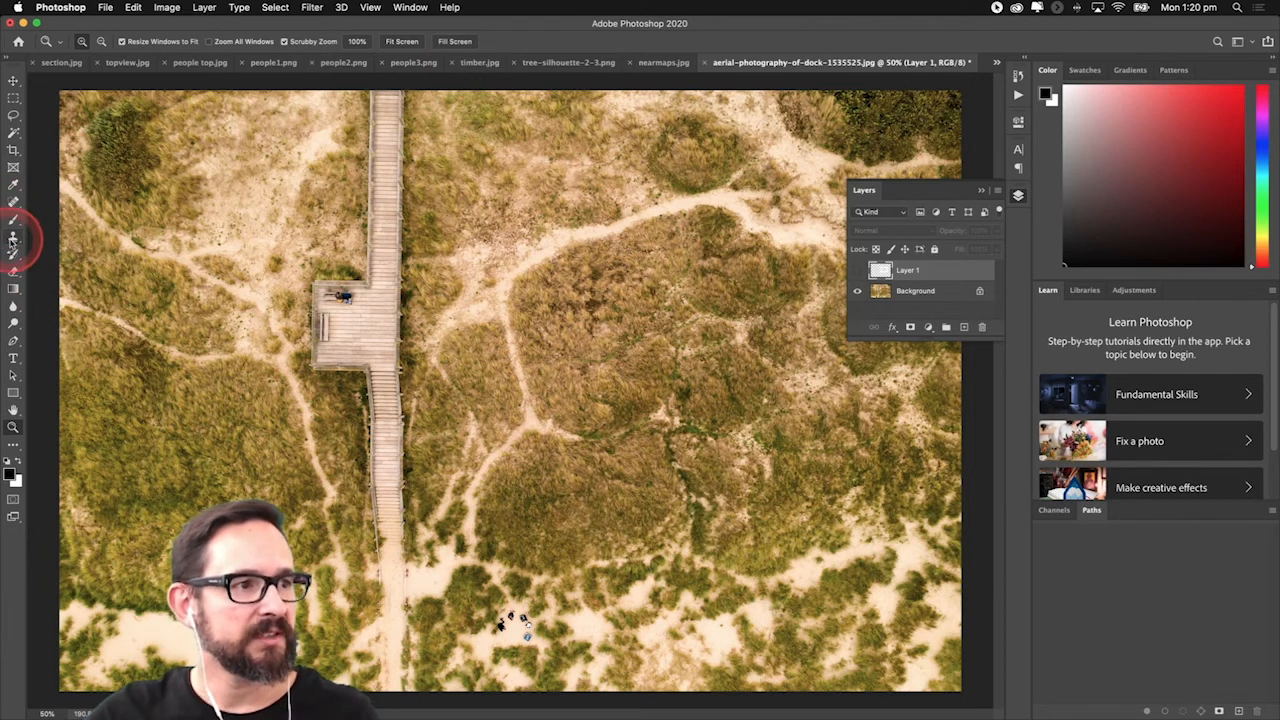
Unlock the Background as an editable layer and set the Clone Stamp's opacity to 92%.
click(12, 240)
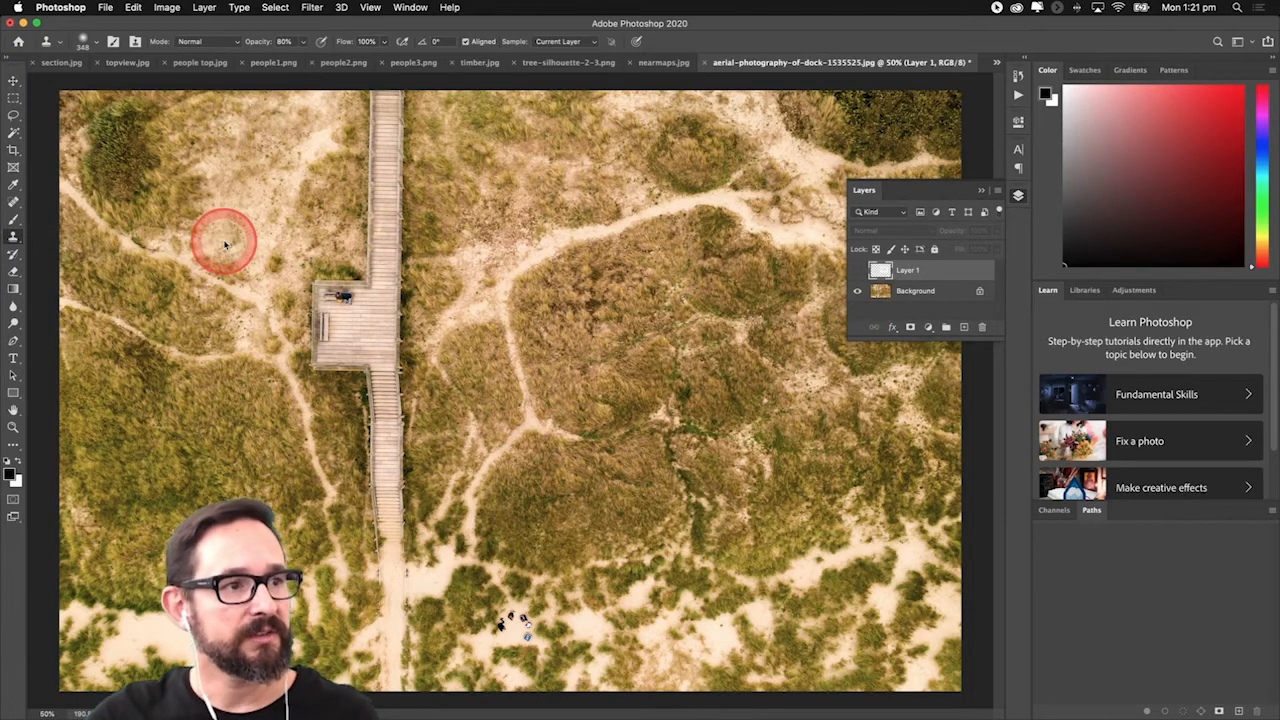
click(939, 288)
click(981, 291)
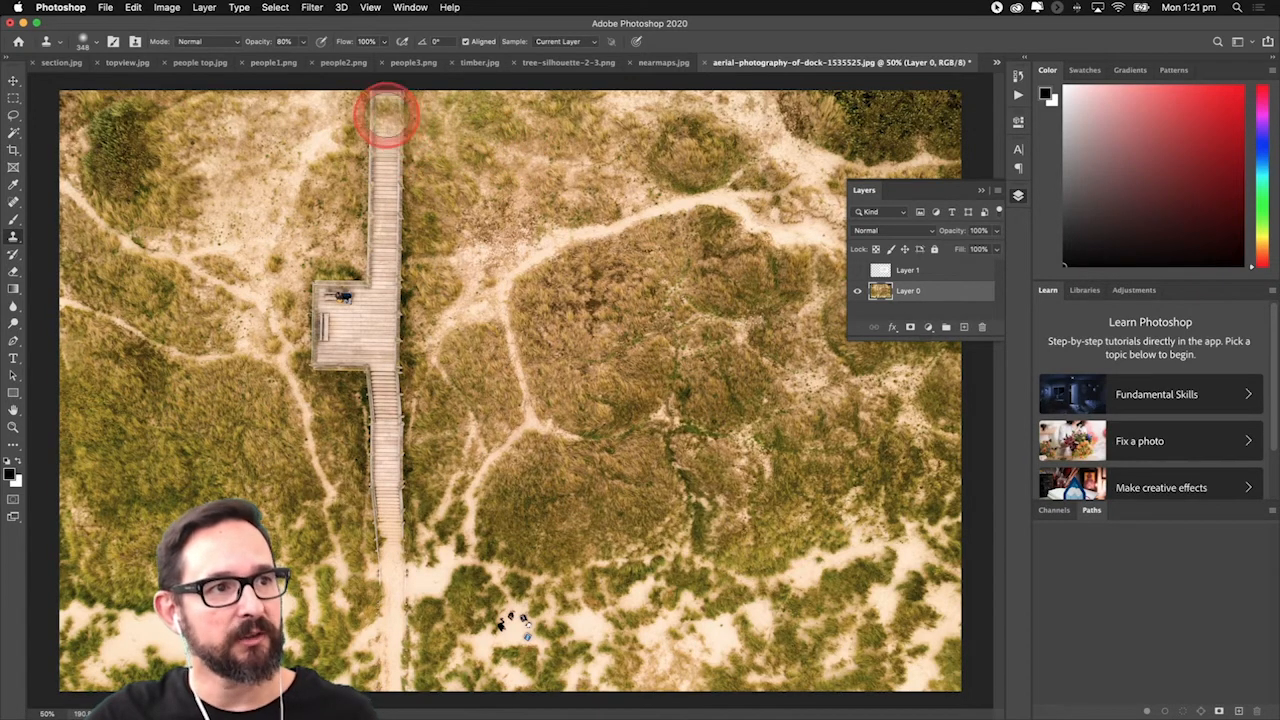
click(303, 43)
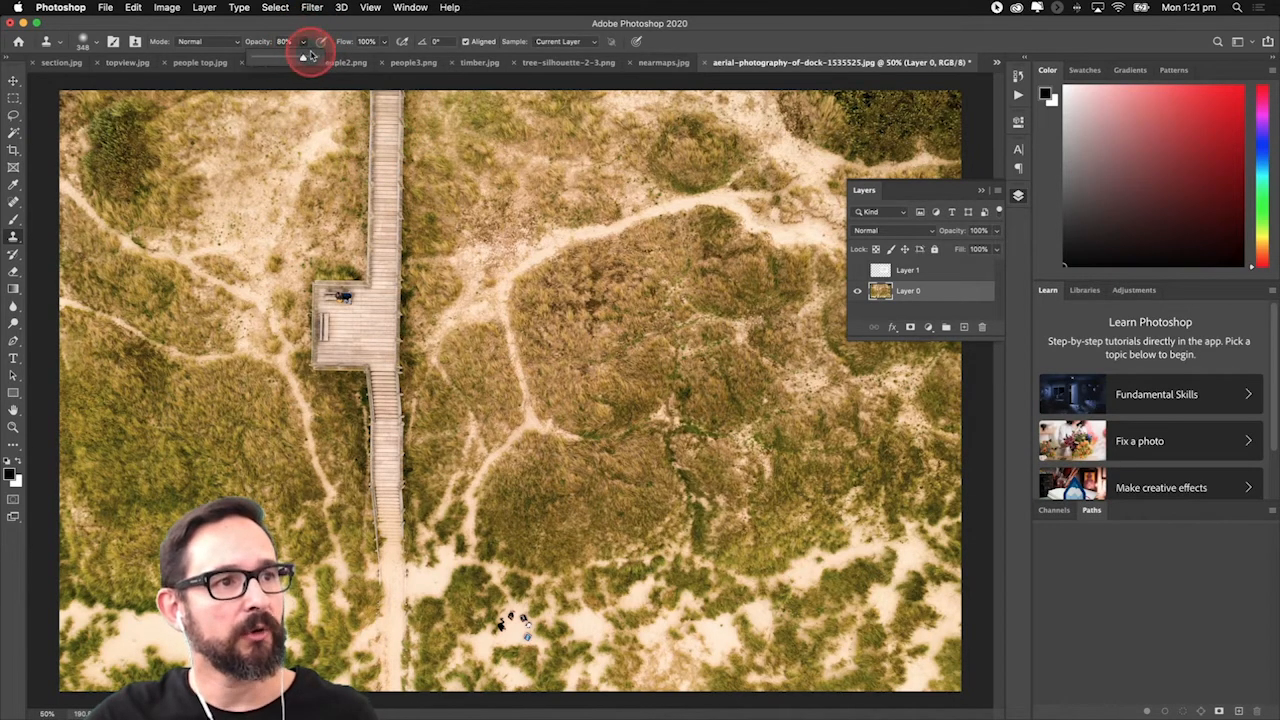
drag(306, 62, 312, 58)
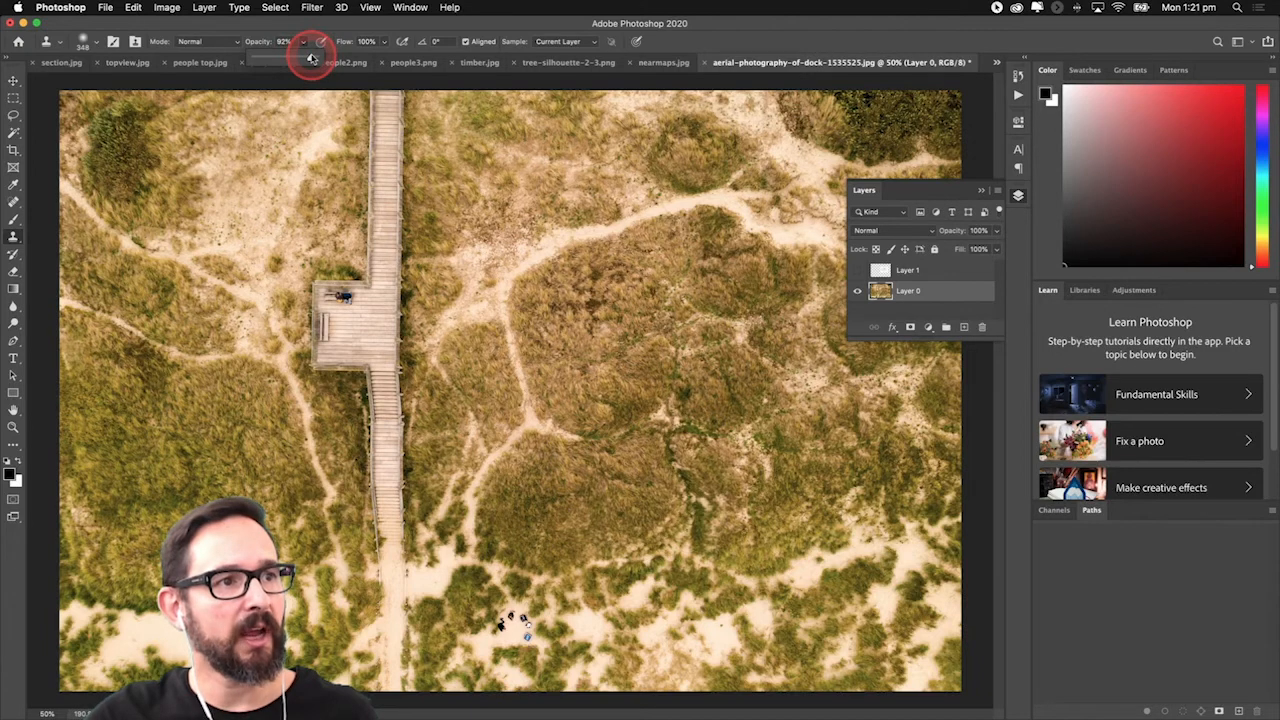
Clone nearby grass and sand over the boardwalk along its full height, including the strip beside the wooden deck.
click(382, 104)
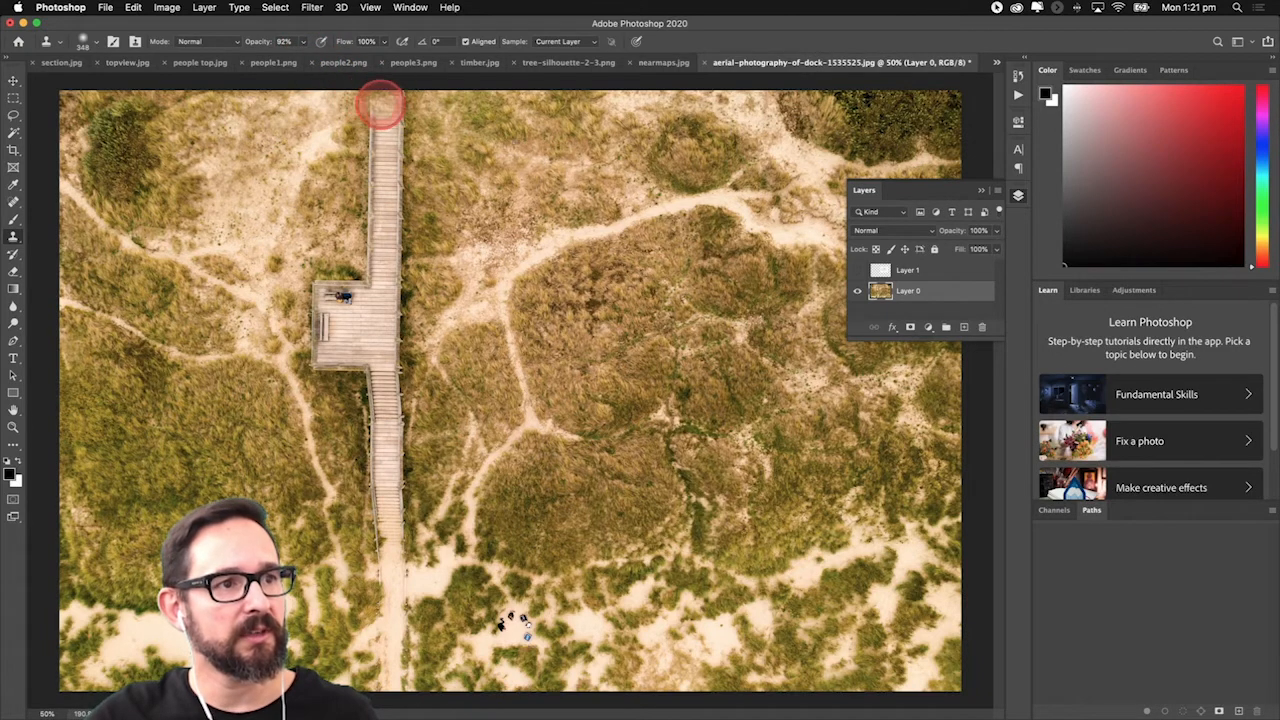
drag(390, 101, 372, 176)
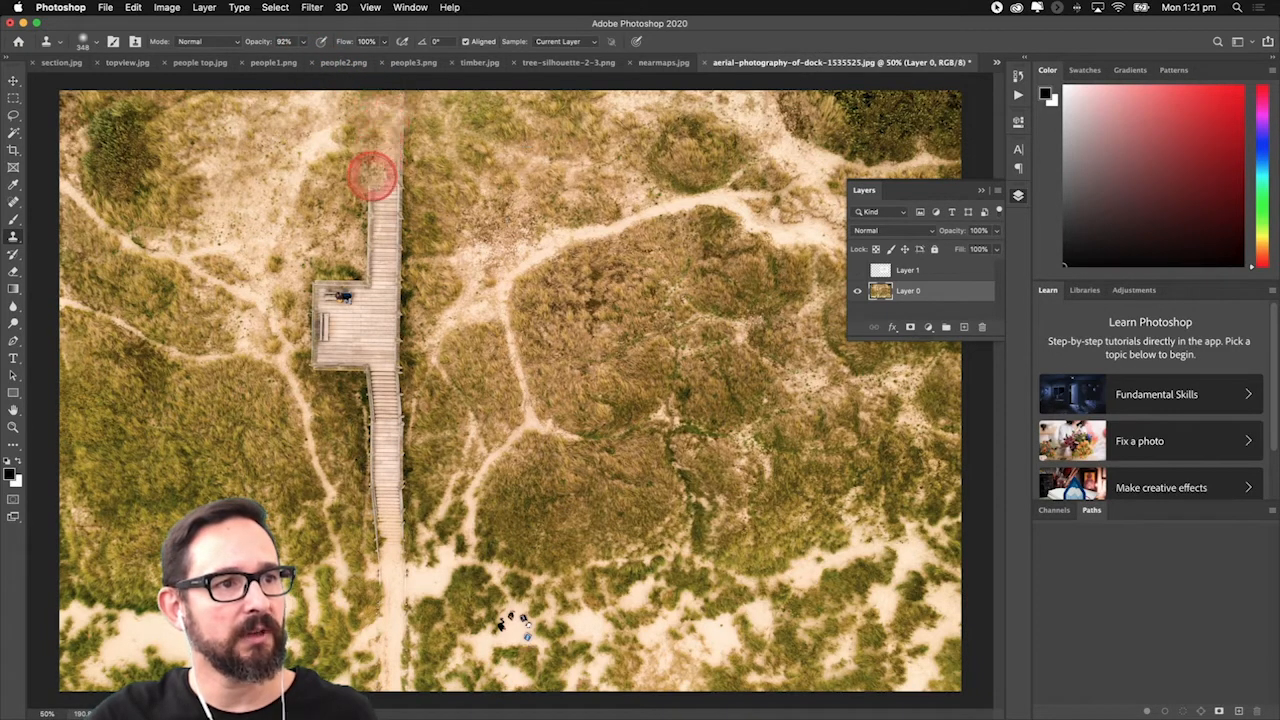
key(bracketright)
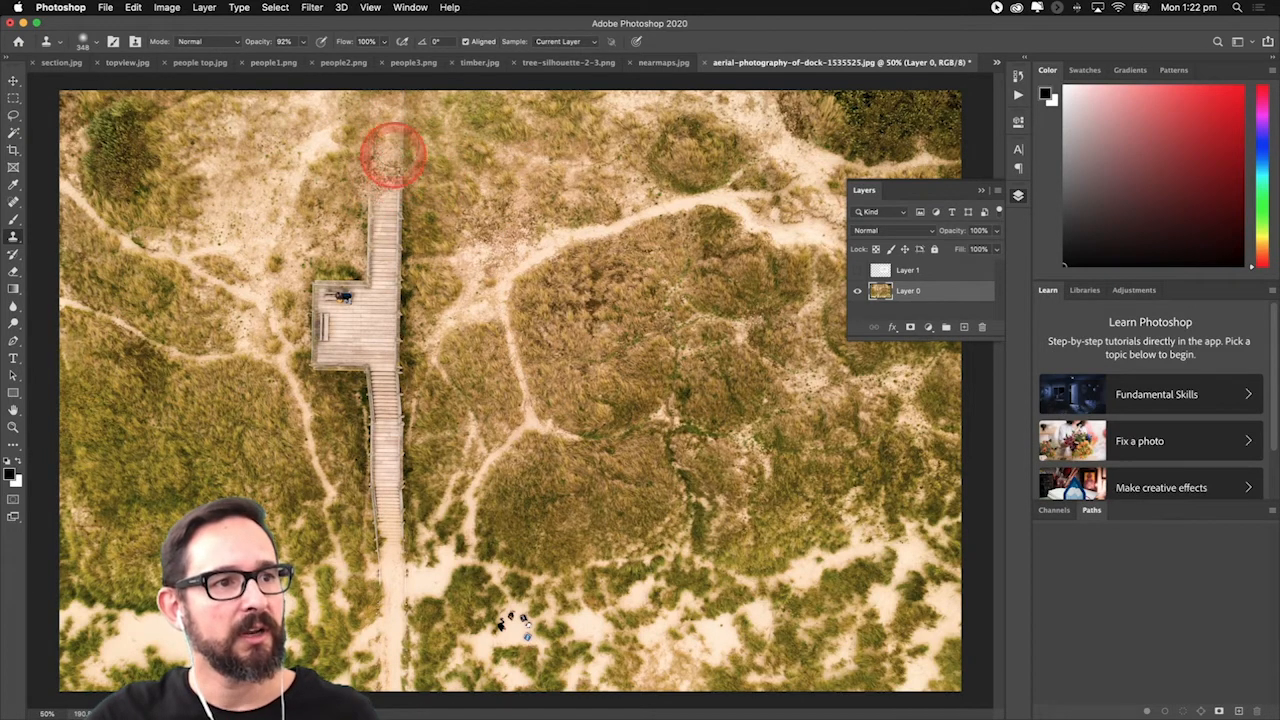
drag(386, 193, 387, 517)
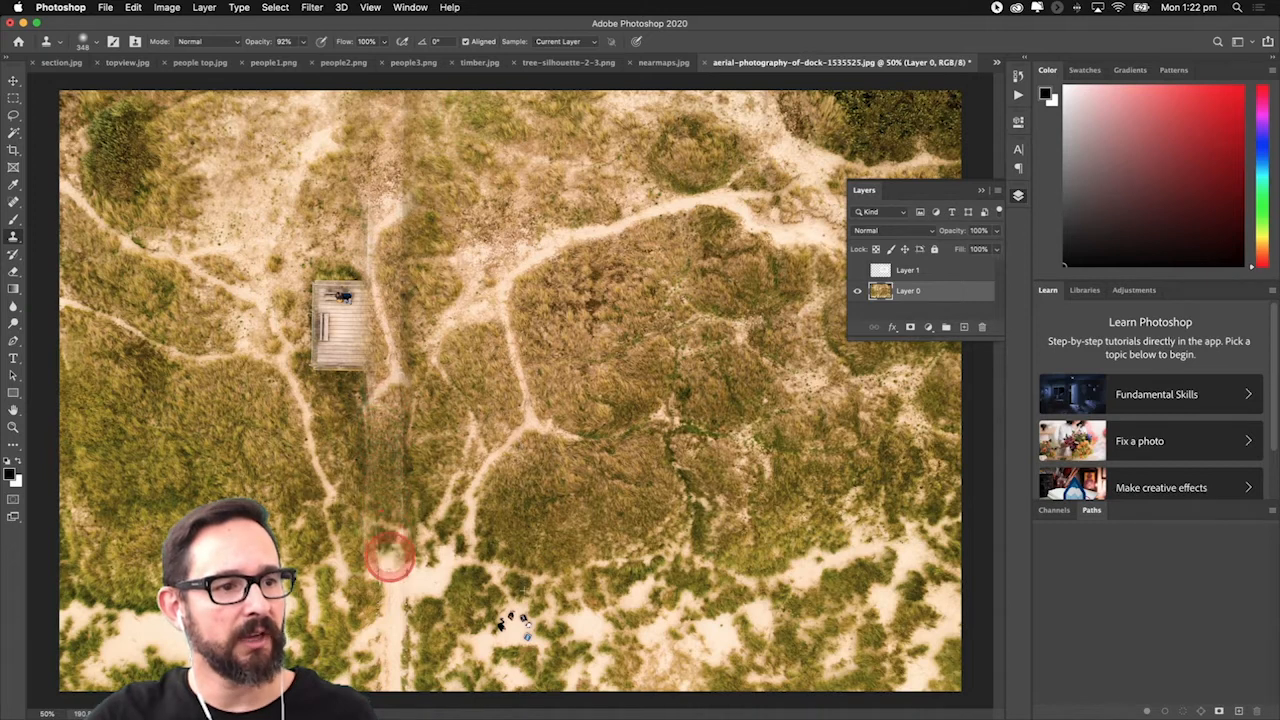
key(bracketright)
key(bracketright)
key(bracketright)
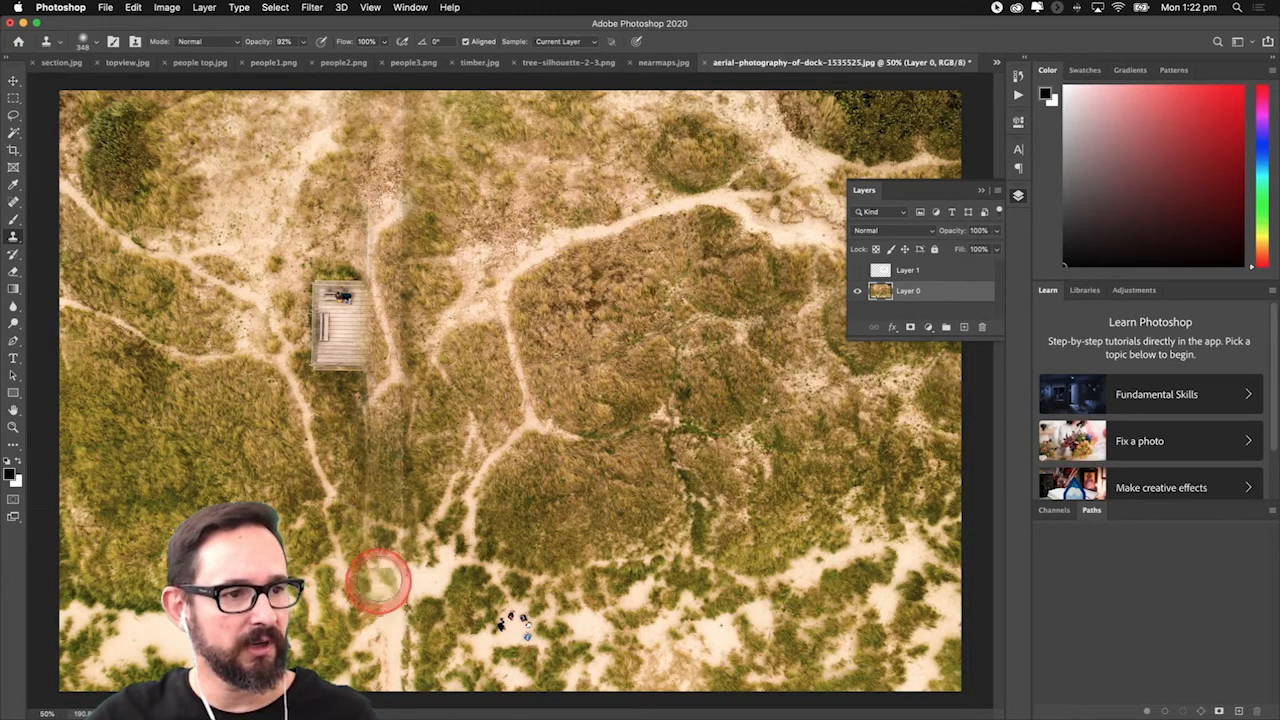
drag(394, 572, 390, 684)
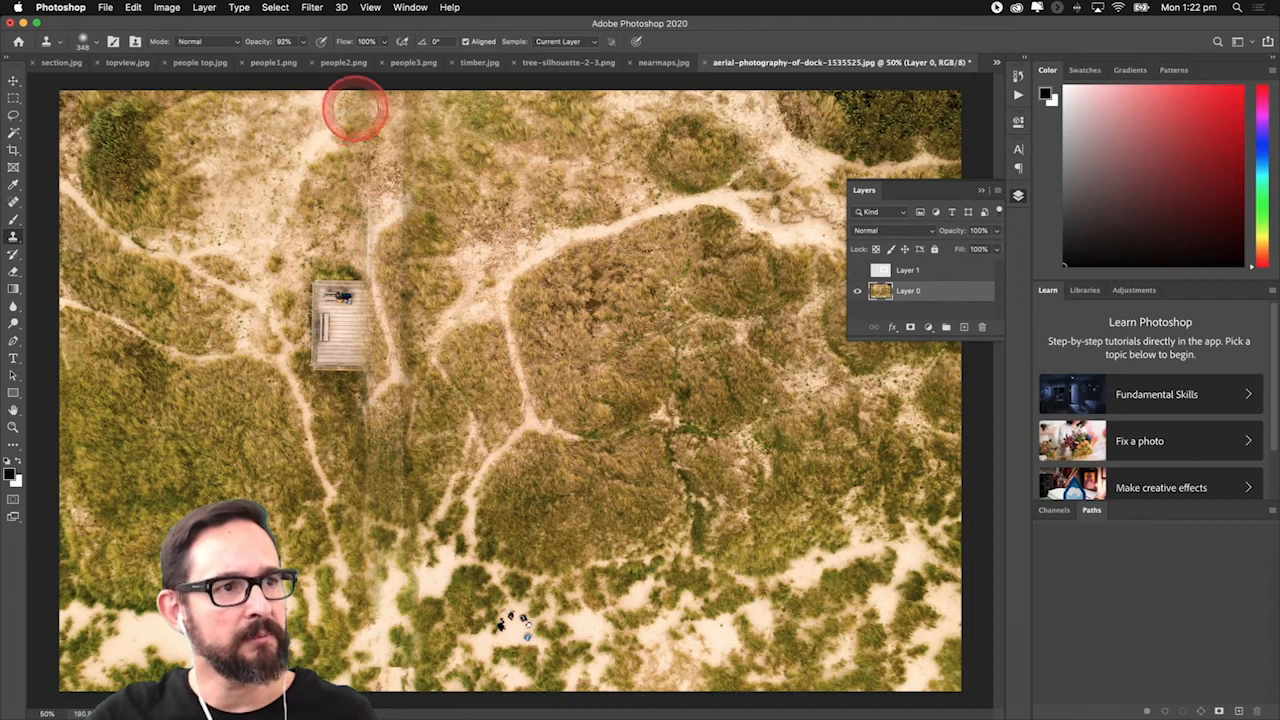
drag(382, 108, 375, 250)
drag(375, 262, 367, 313)
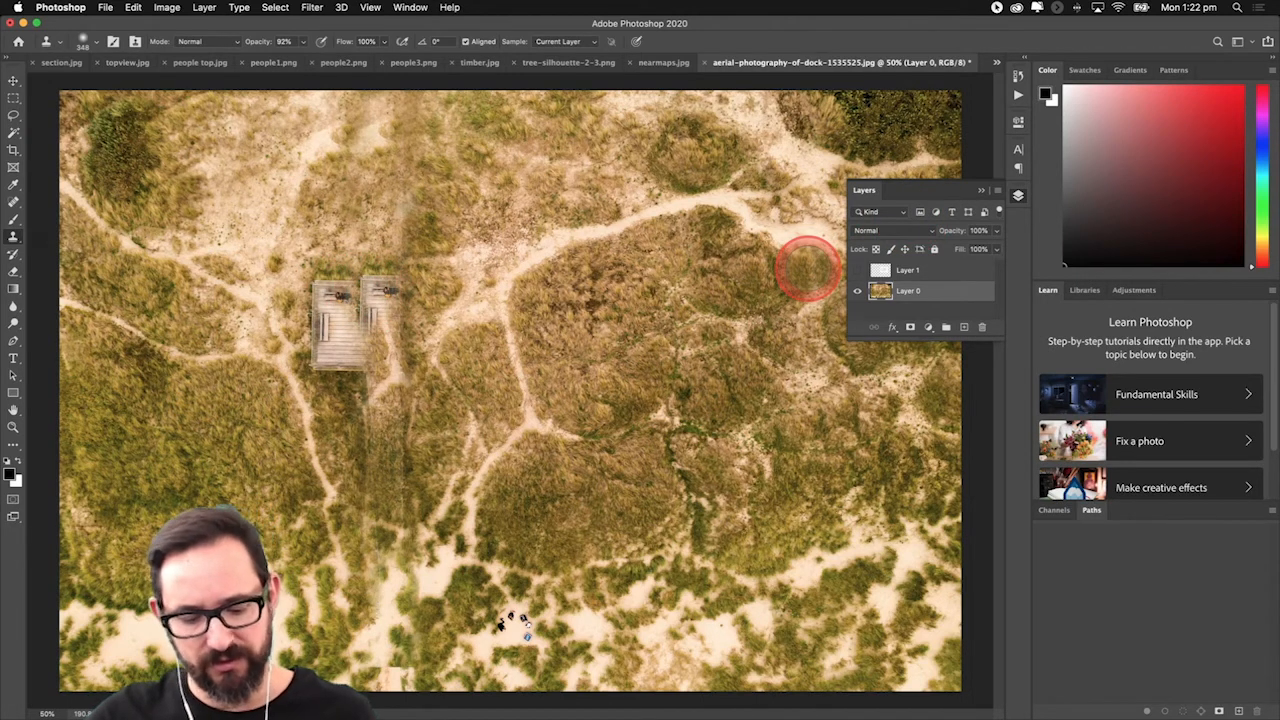
Undo the Clone Stamp strokes painted over the boardwalk, going back to the photo with the full walkway.
key(super+z)
key(super+z)
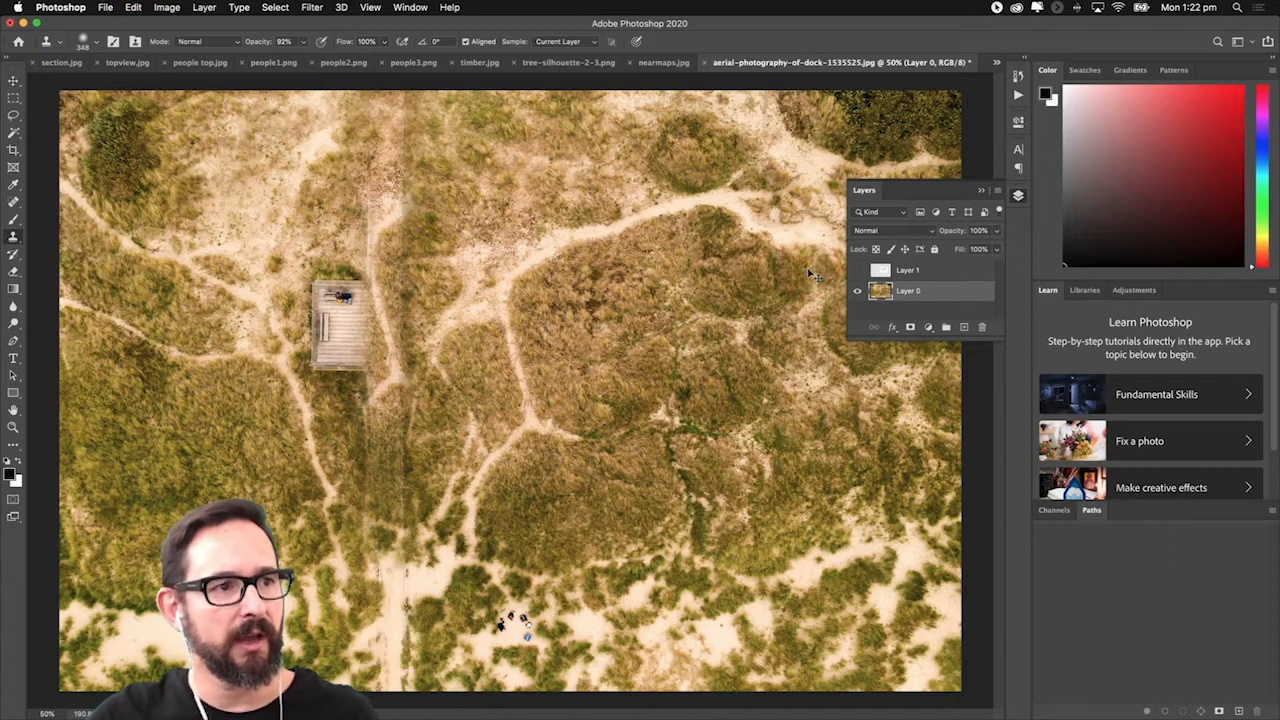
key(super+z)
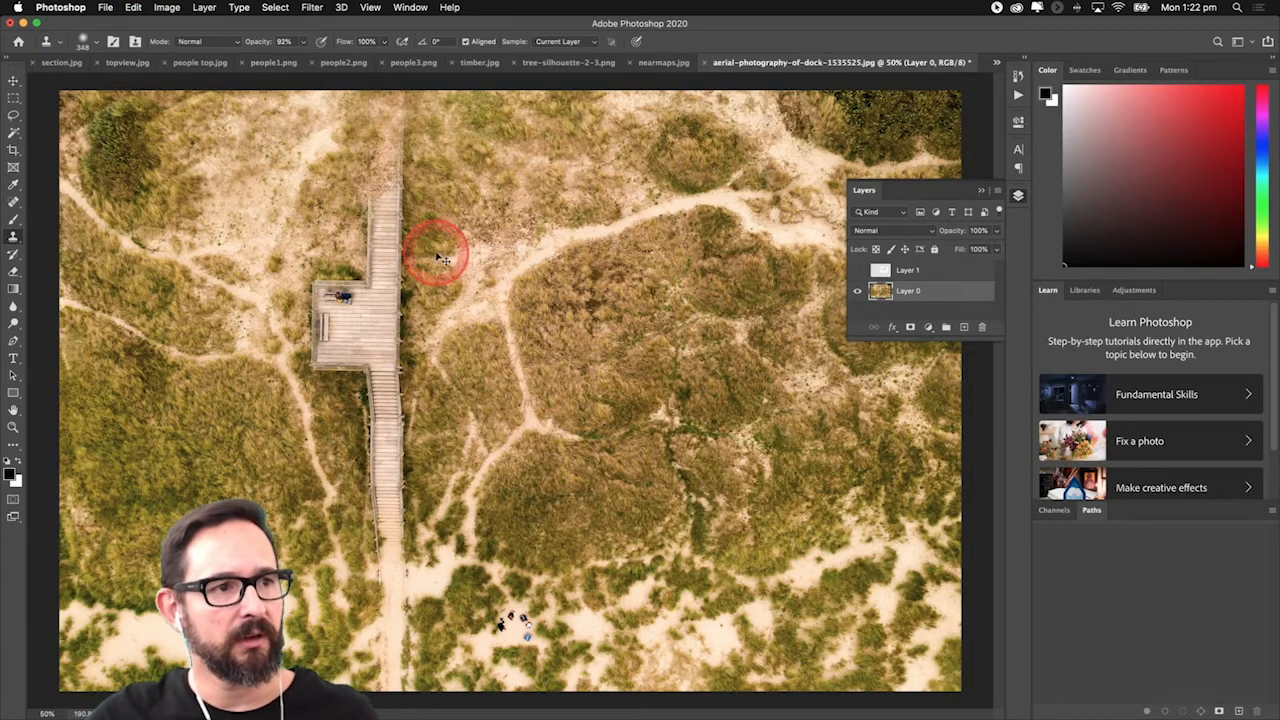
key(super+z)
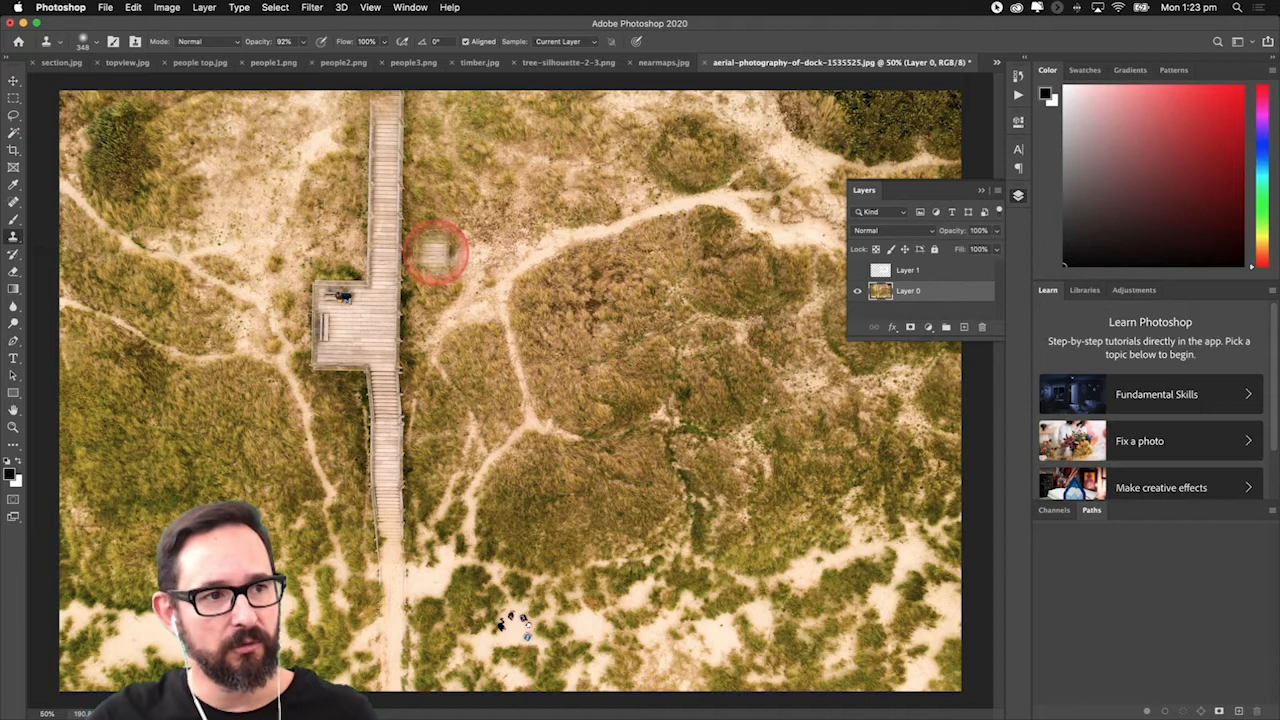
Show the document's edit history to review the recorded Clone Stamp states.
click(408, 8)
click(408, 8)
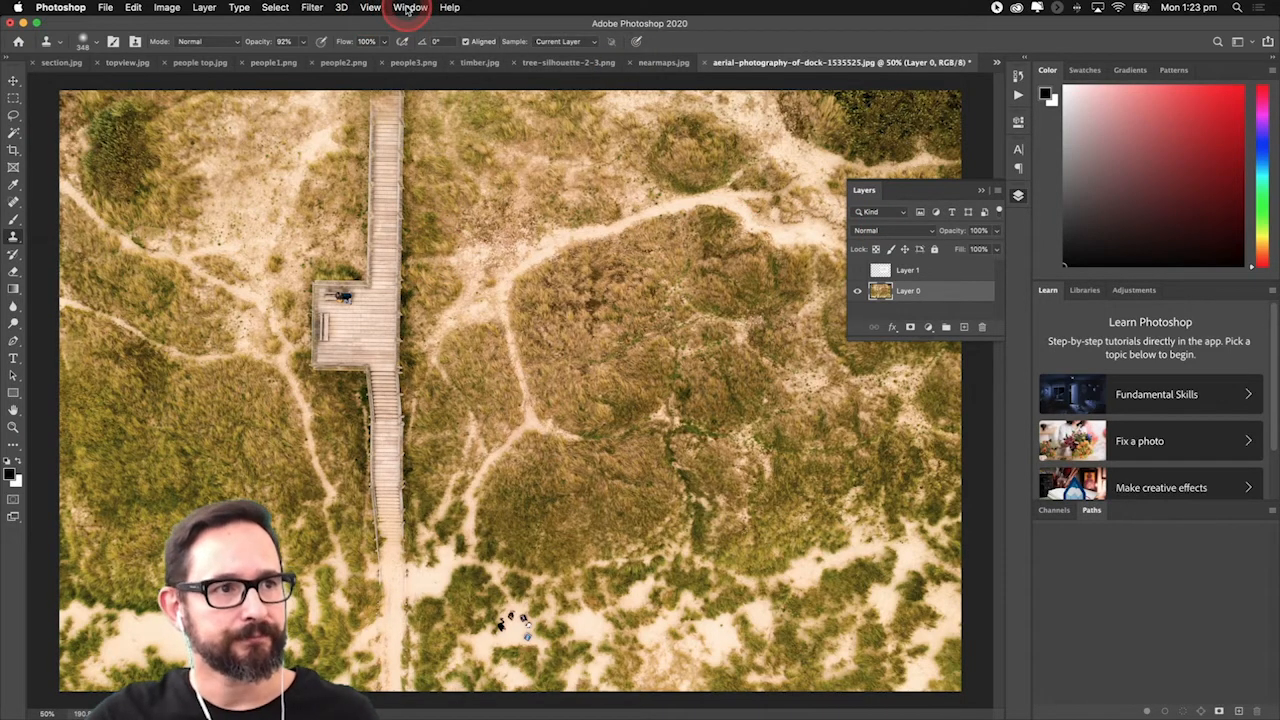
click(408, 8)
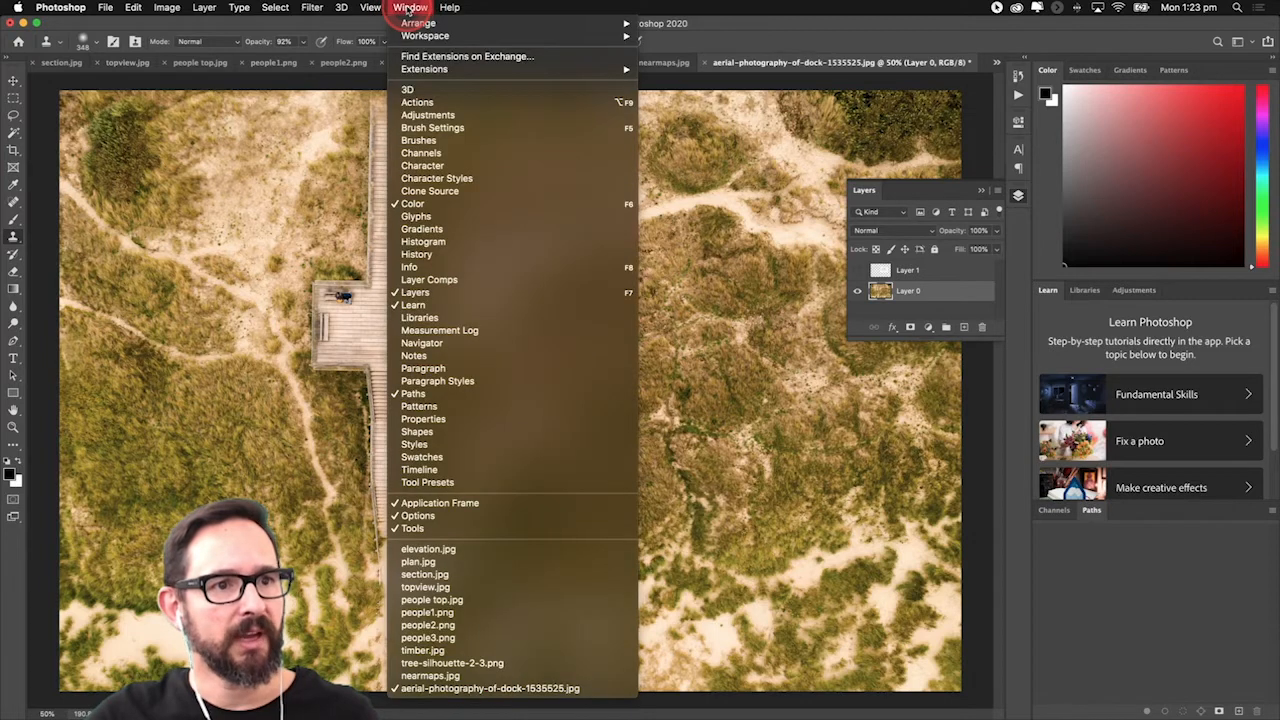
click(427, 104)
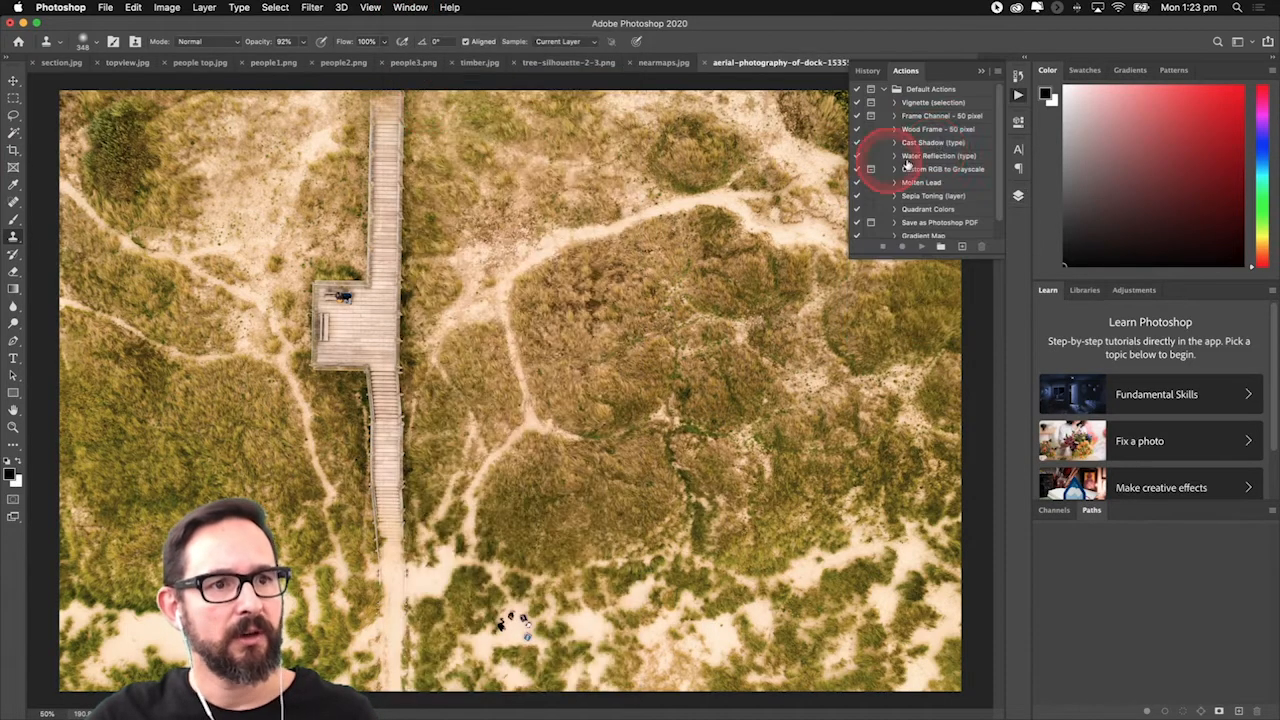
click(866, 71)
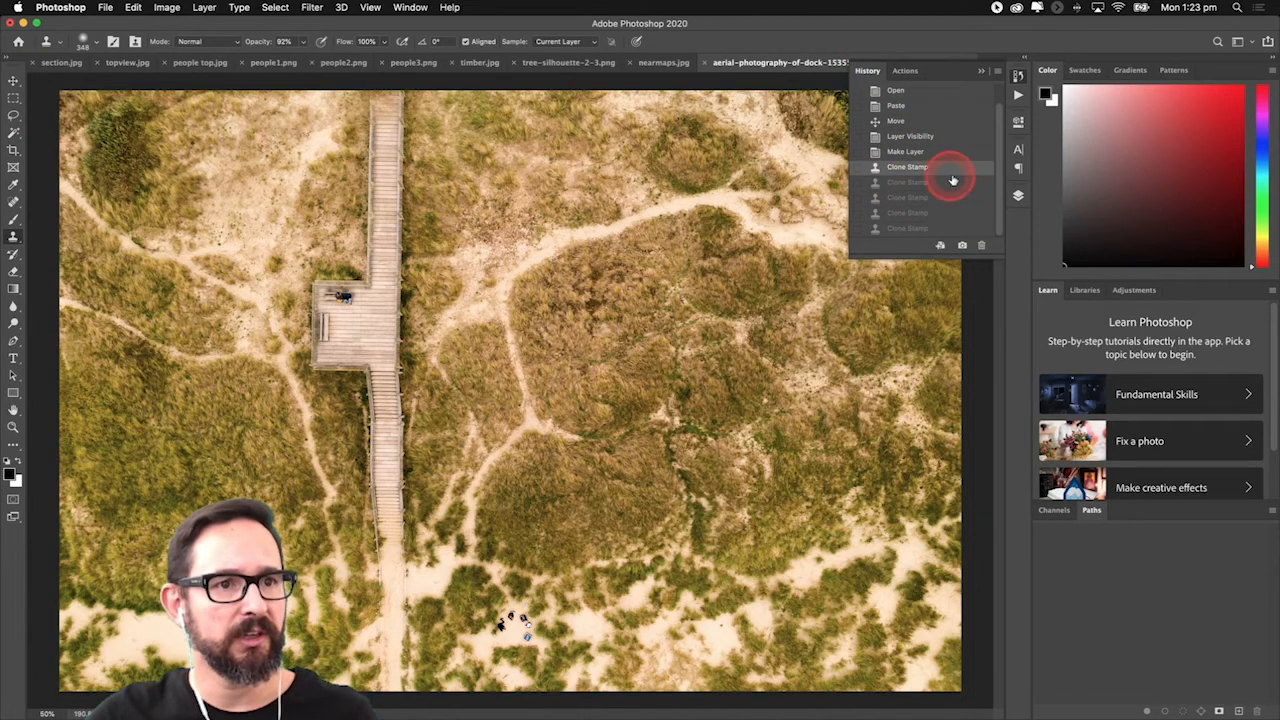
Delete the recorded Clone Stamp states from the edit history and set the Clone Stamp's opacity to 100%.
drag(952, 185, 982, 245)
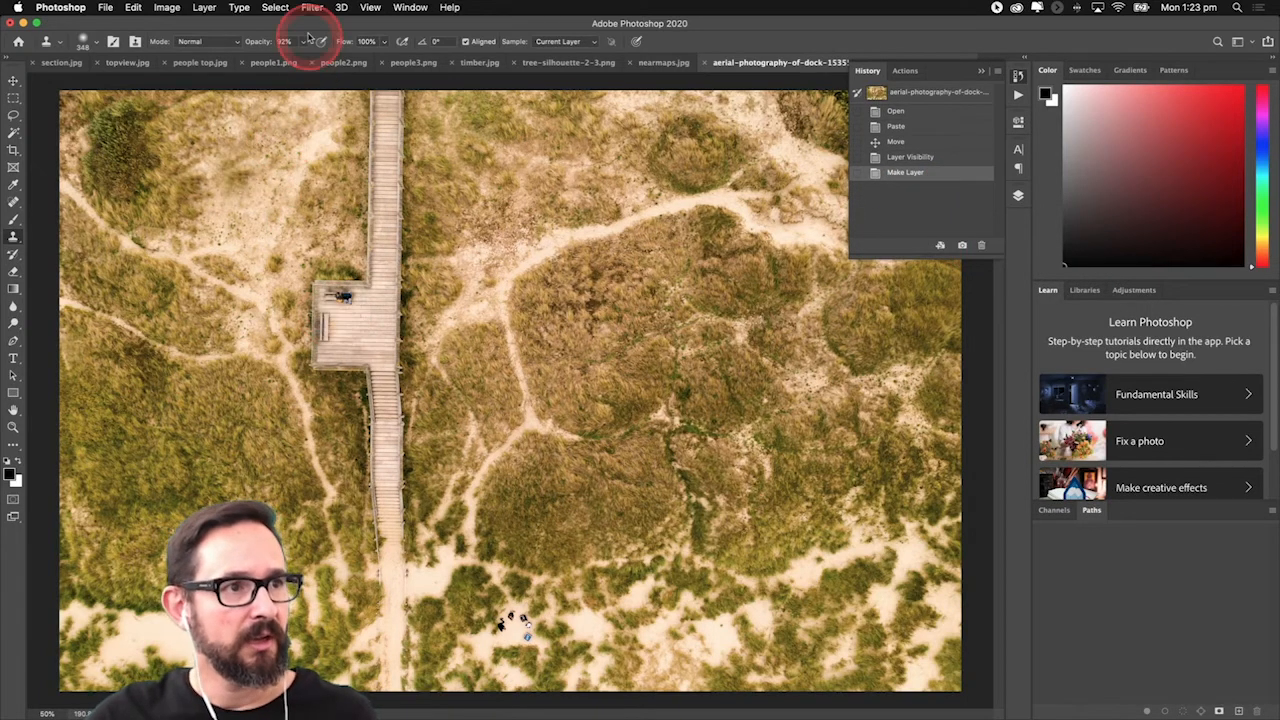
click(304, 45)
drag(310, 62, 314, 62)
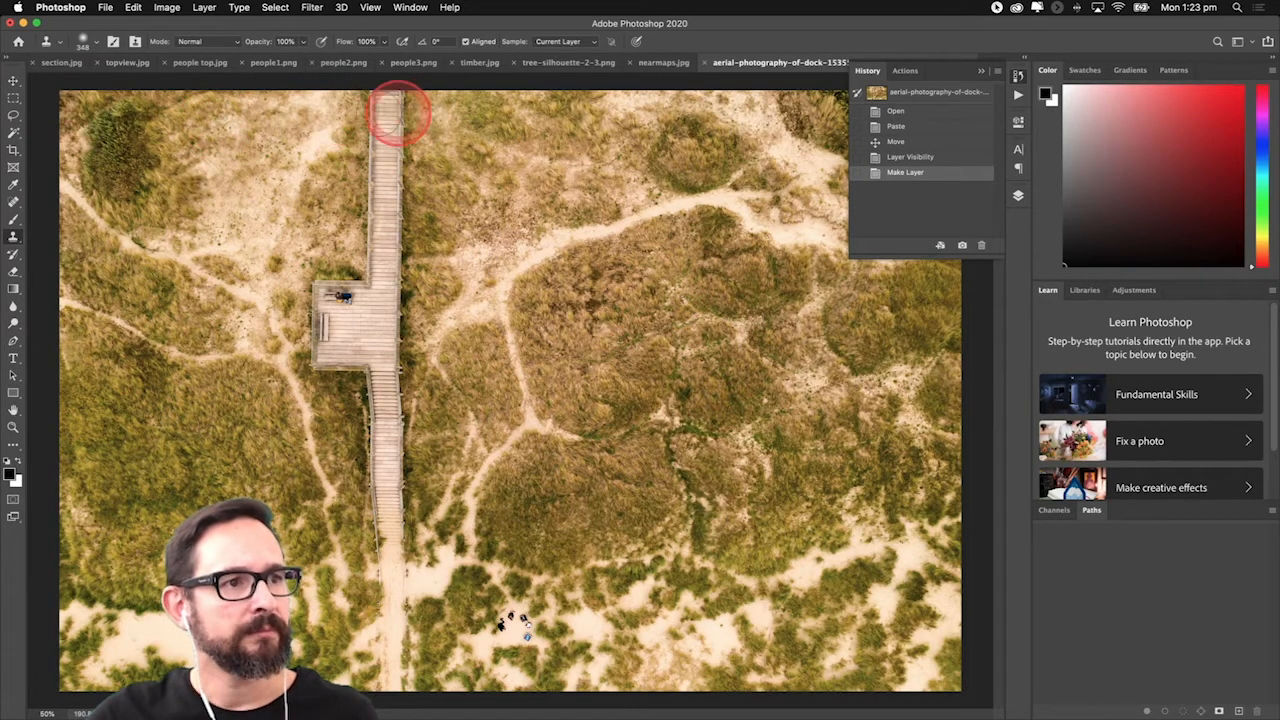
Clone nearby grass and sand over the full-height boardwalk and the wooden deck, retouching the sandy patch above the deck.
mouse_move(388, 115)
mouse_down()
mouse_move(379, 177)
mouse_move(366, 157)
mouse_move(352, 189)
mouse_move(396, 170)
mouse_move(362, 166)
mouse_move(385, 194)
mouse_move(365, 337)
mouse_move(371, 660)
mouse_up()
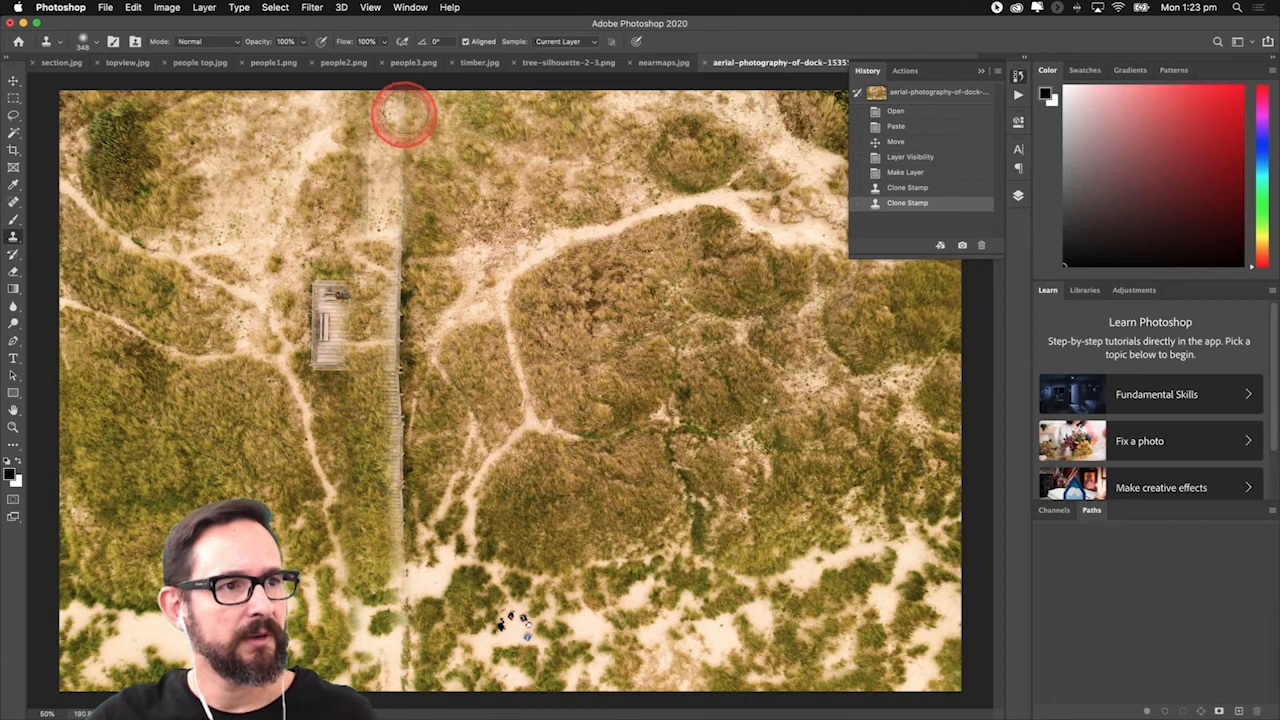
drag(400, 103, 402, 690)
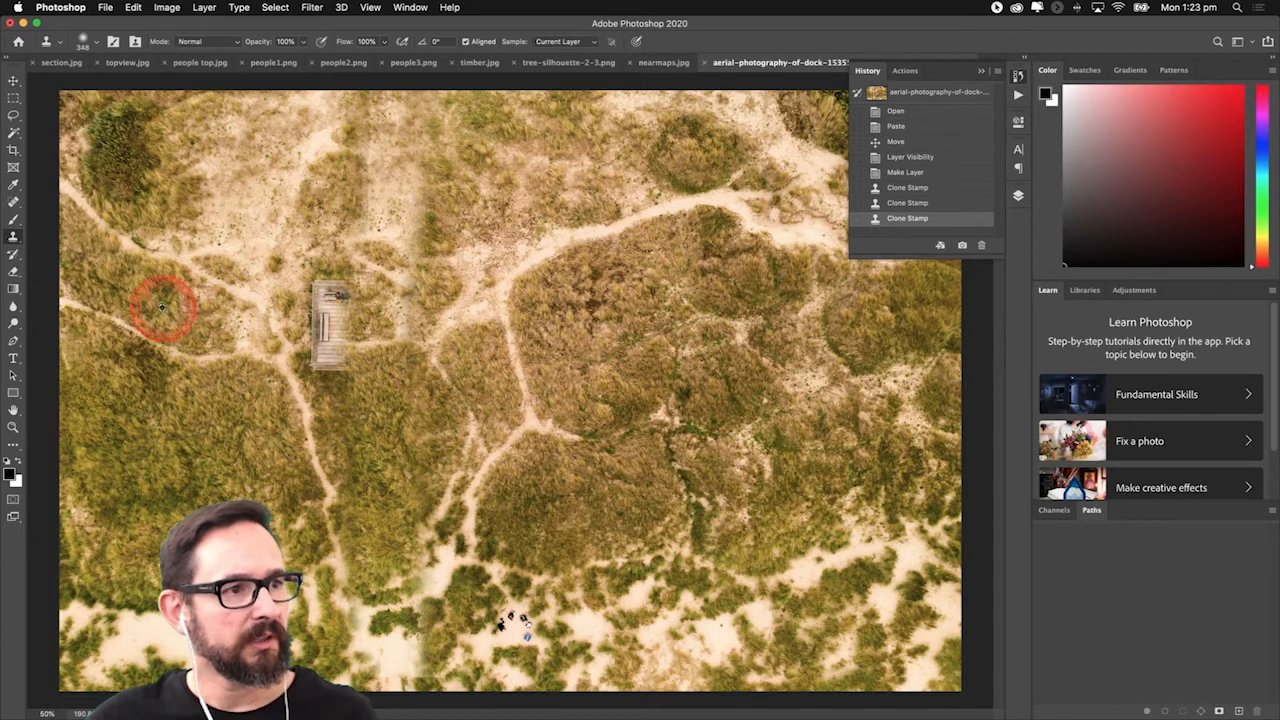
drag(340, 280, 336, 328)
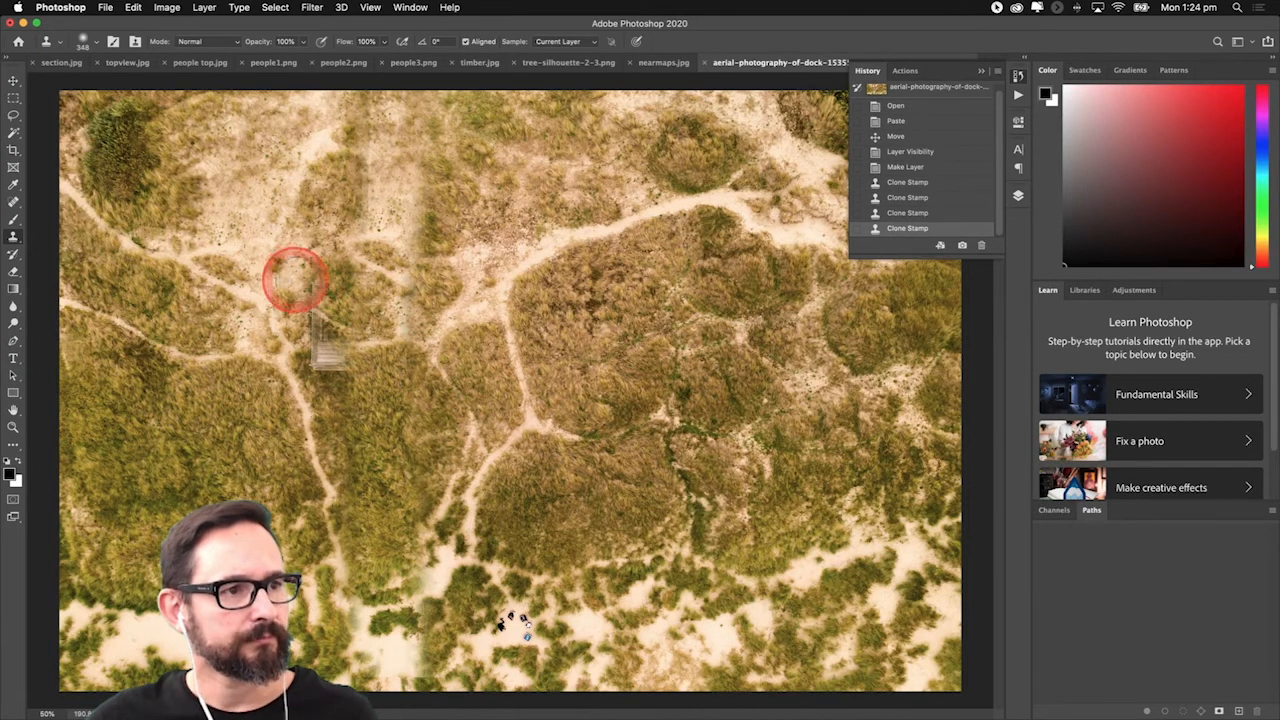
drag(333, 278, 298, 370)
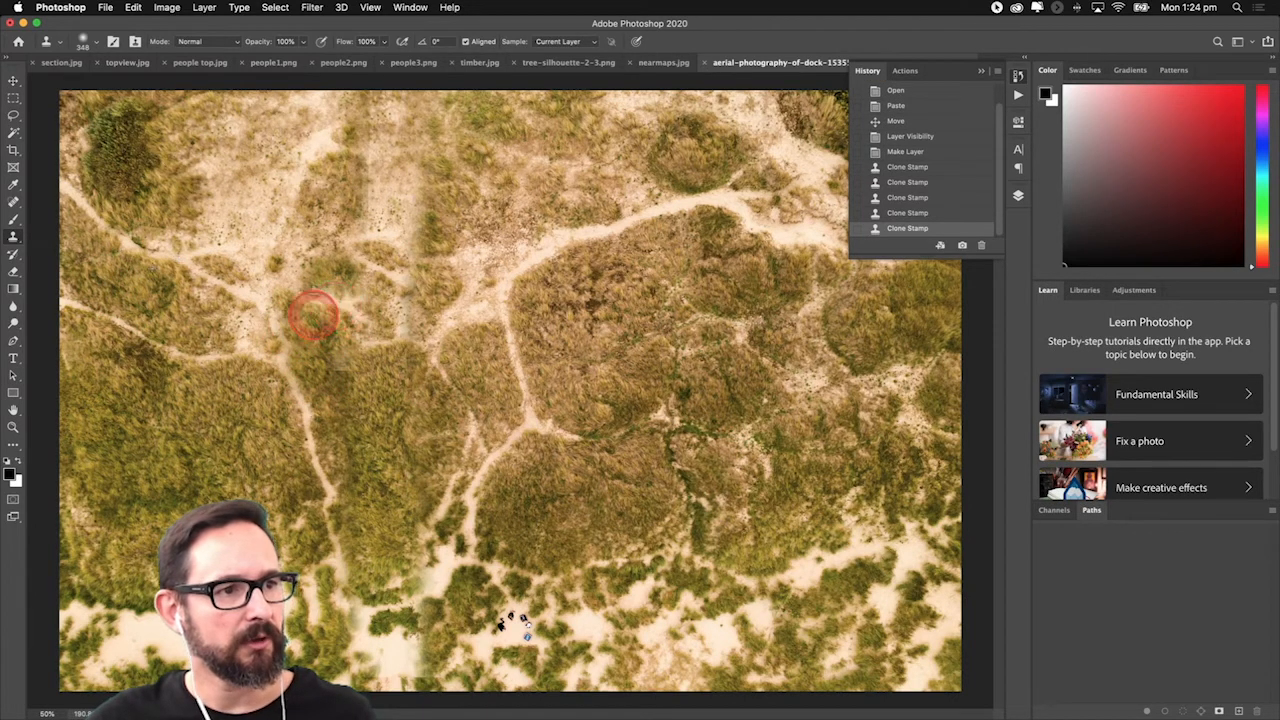
drag(313, 365, 323, 377)
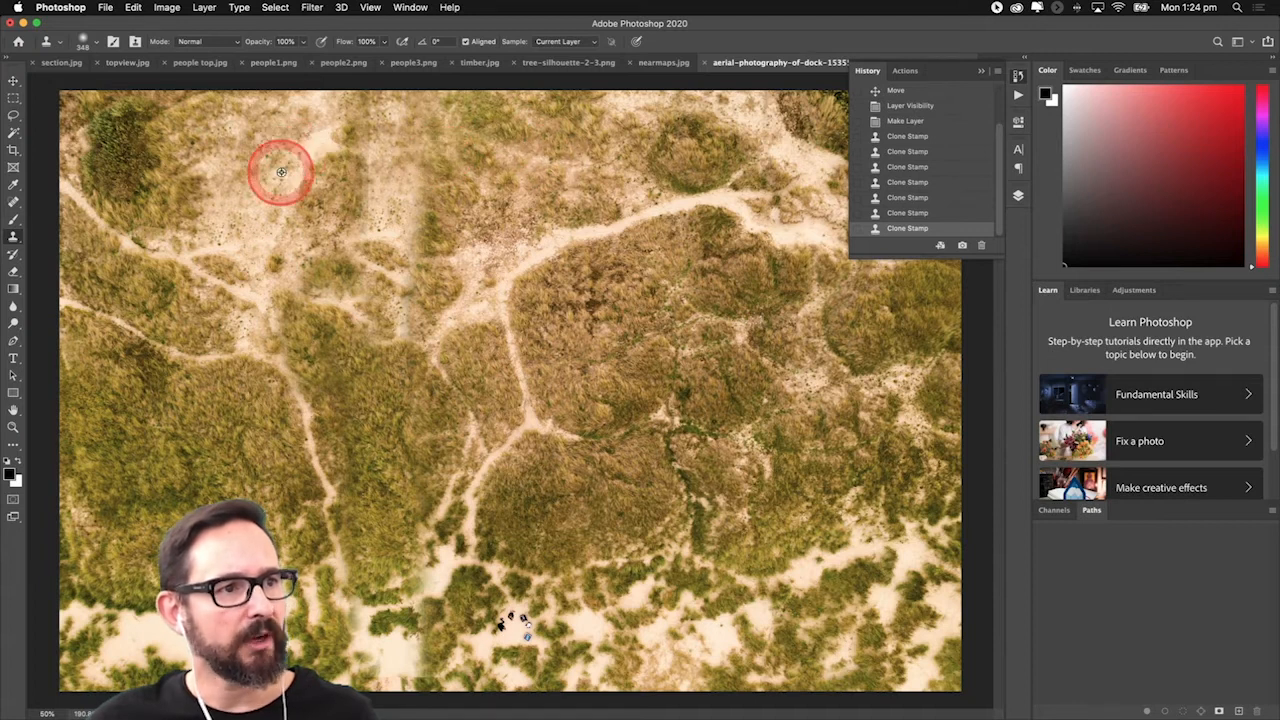
drag(374, 166, 357, 220)
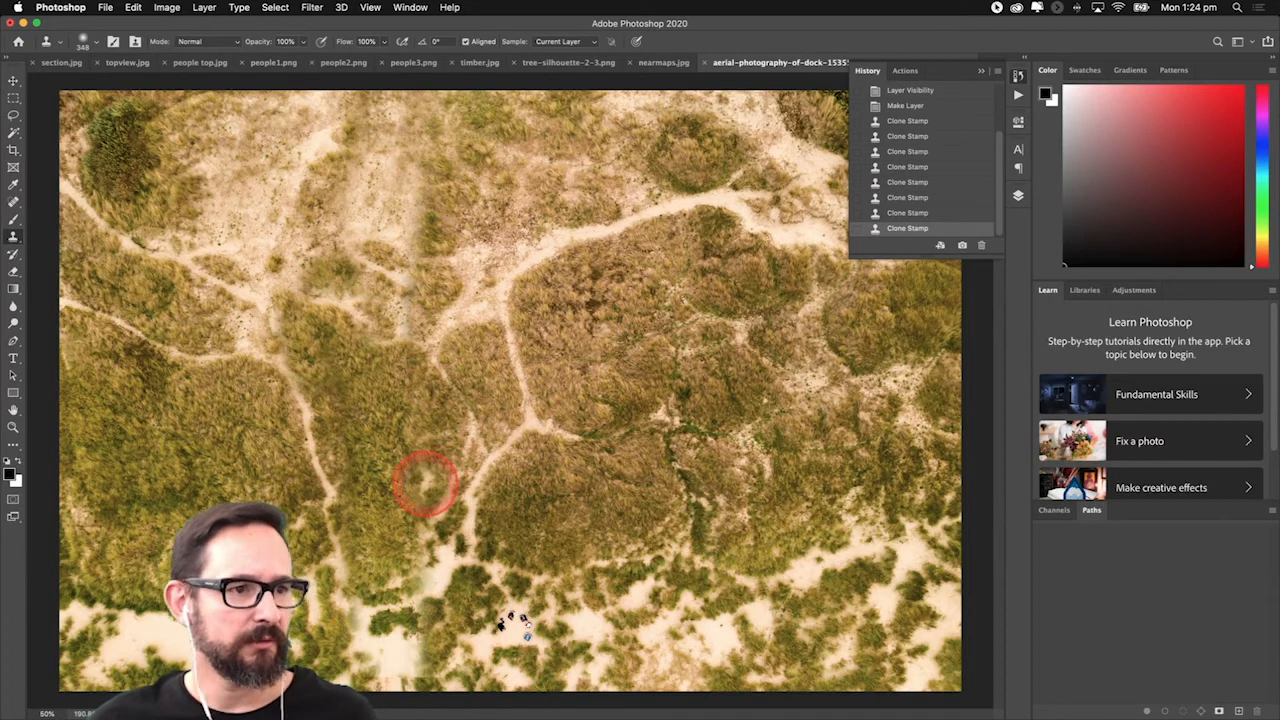
Examine the cloned grass and sand where the boardwalk stood, up close and over the whole photo.
key(z)
click(425, 484)
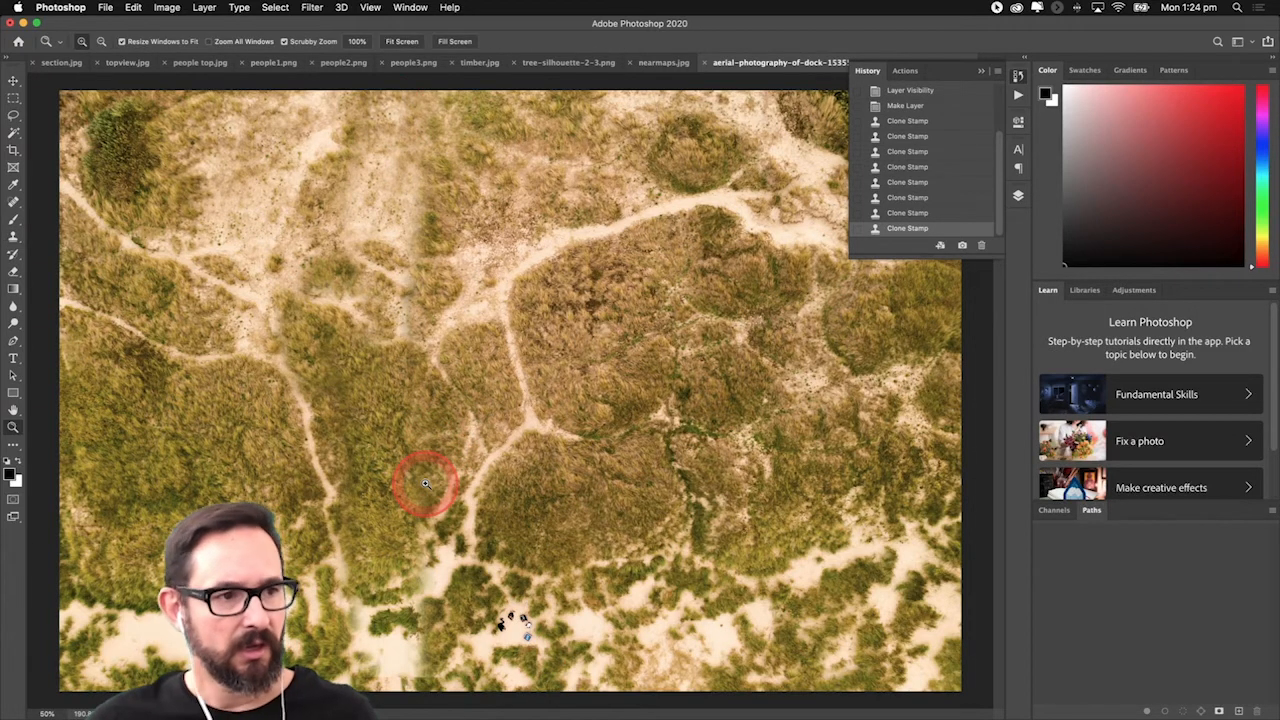
drag(425, 484, 419, 285)
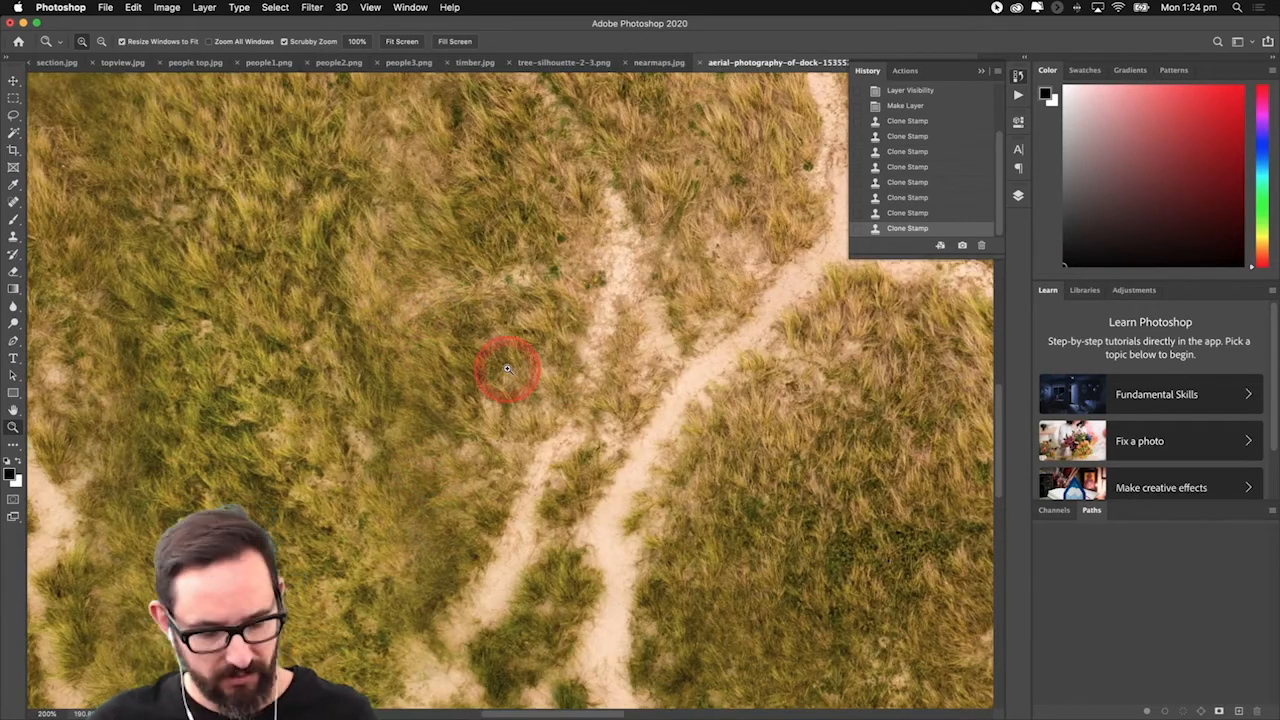
drag(507, 370, 486, 257)
alt+click(466, 263)
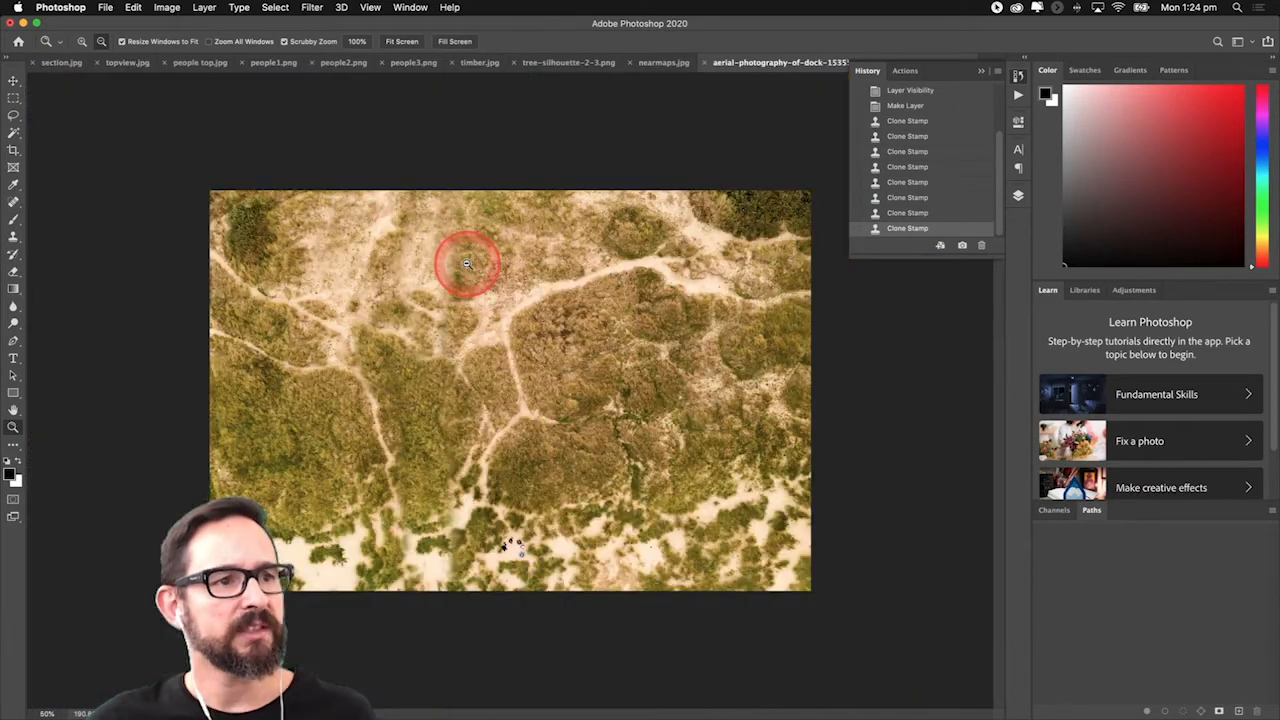
click(463, 305)
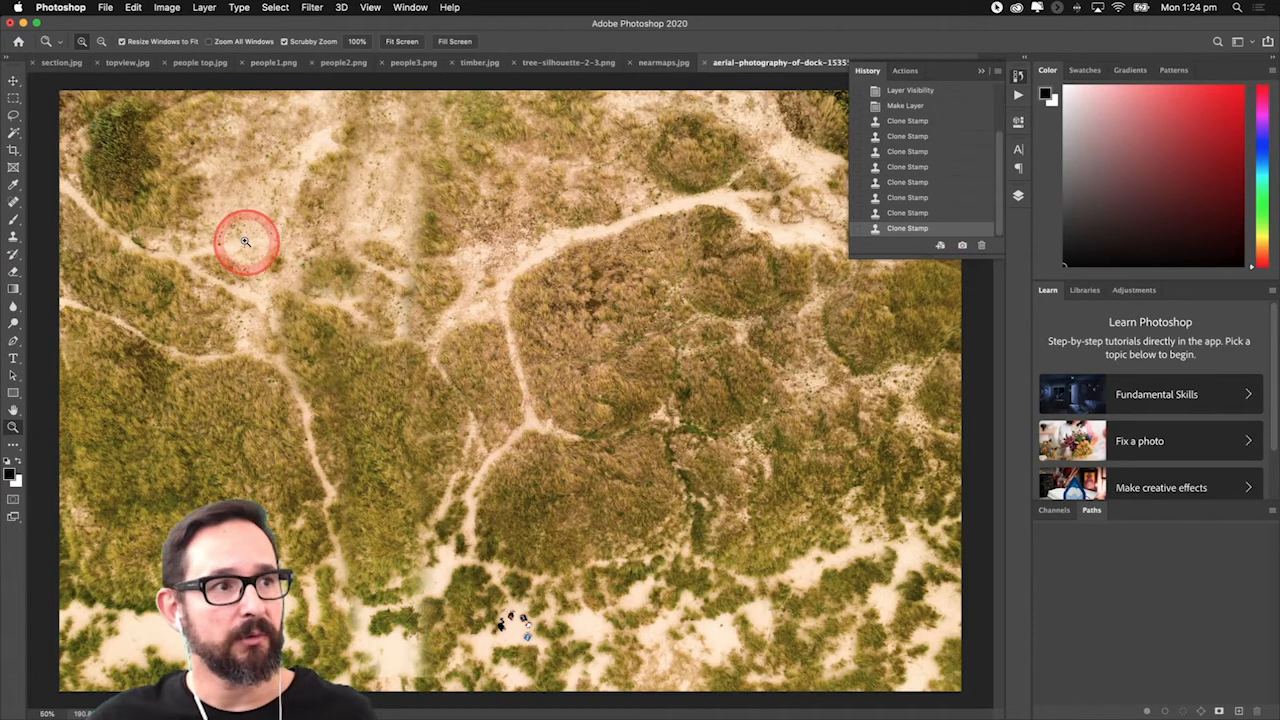
Lock all attributes of Layer 0, the retouched terrain photo.
click(13, 80)
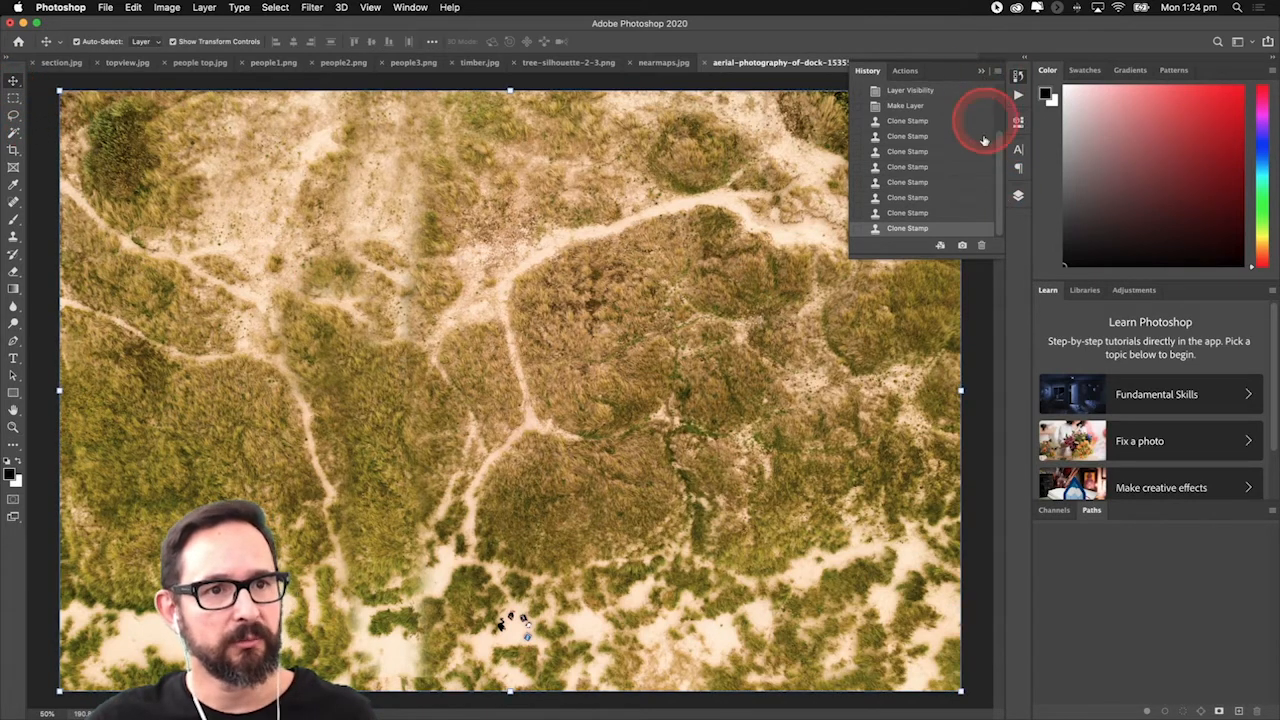
click(1019, 198)
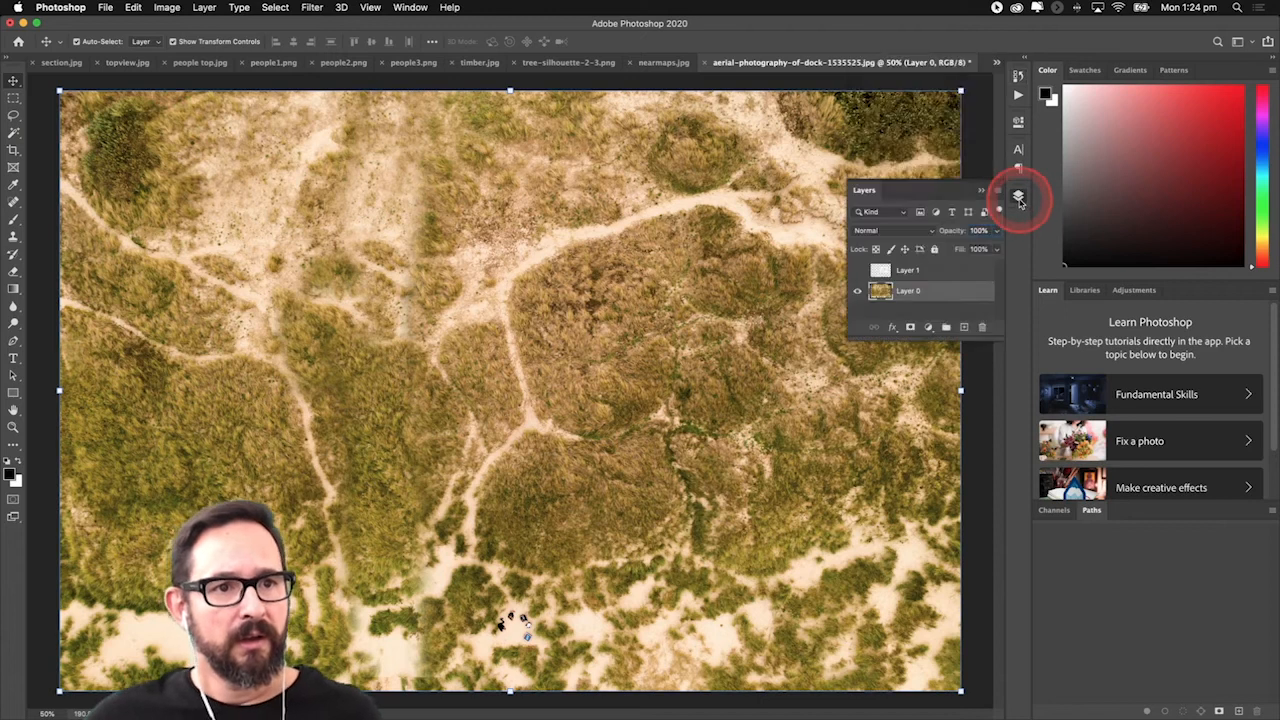
right_click(979, 290)
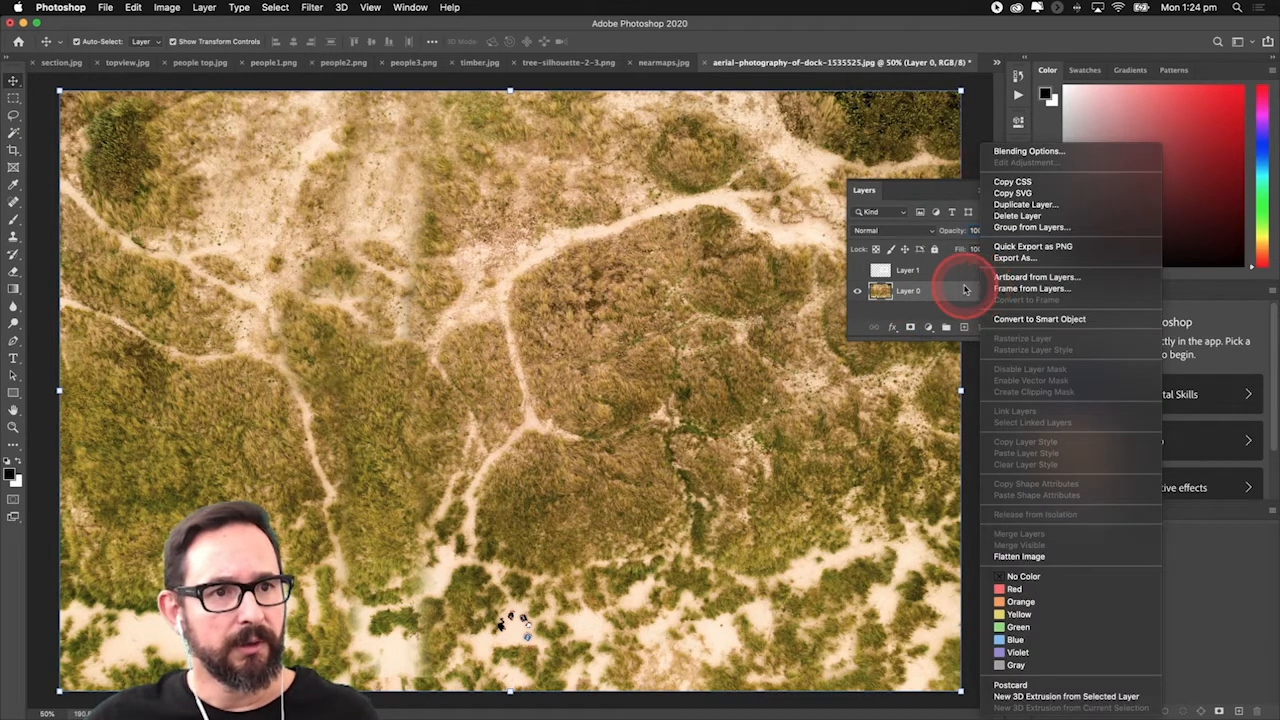
click(965, 290)
click(934, 250)
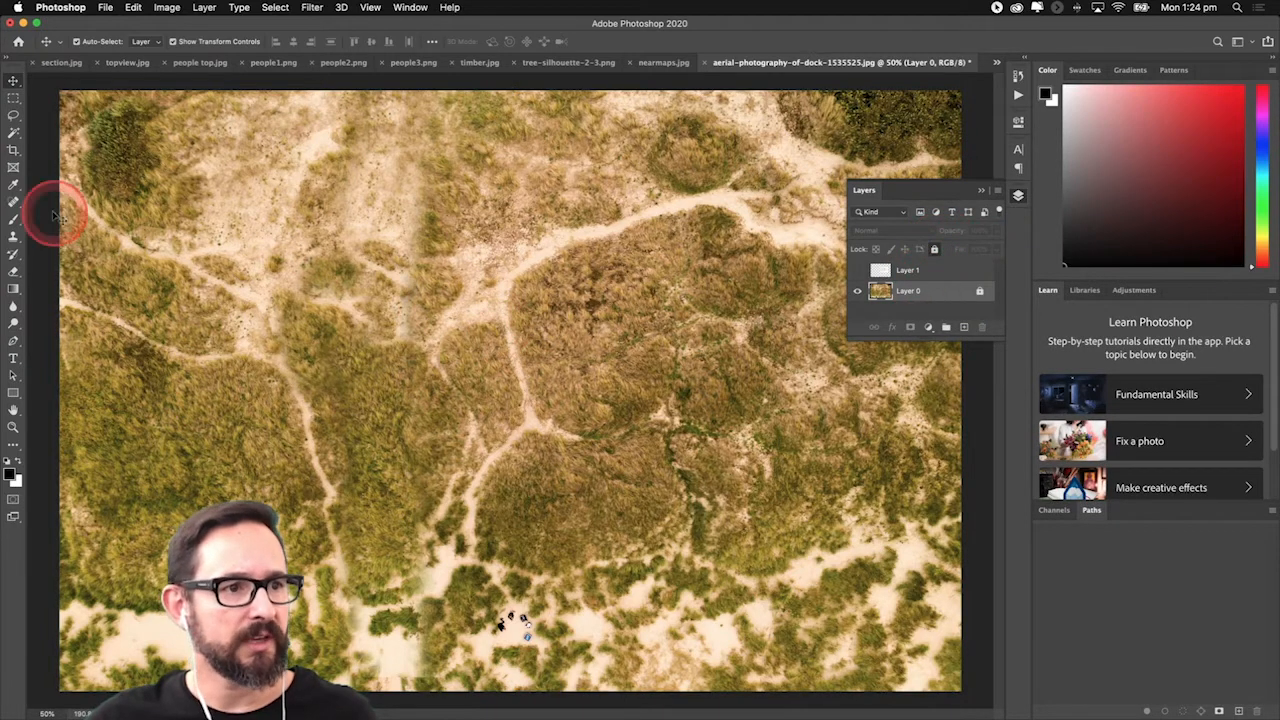
Show Layer 1 with the top-view drawing and move it over the upper-left part of the terrain, slightly past the top edge.
click(940, 276)
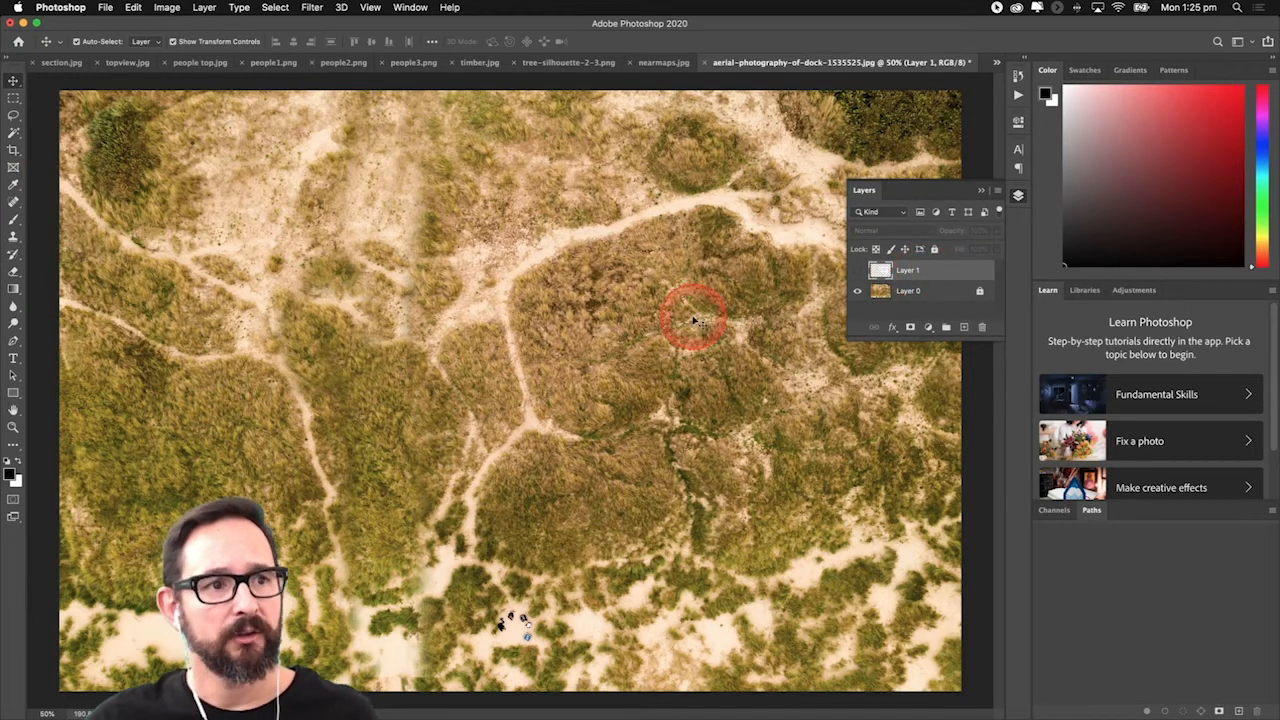
click(858, 270)
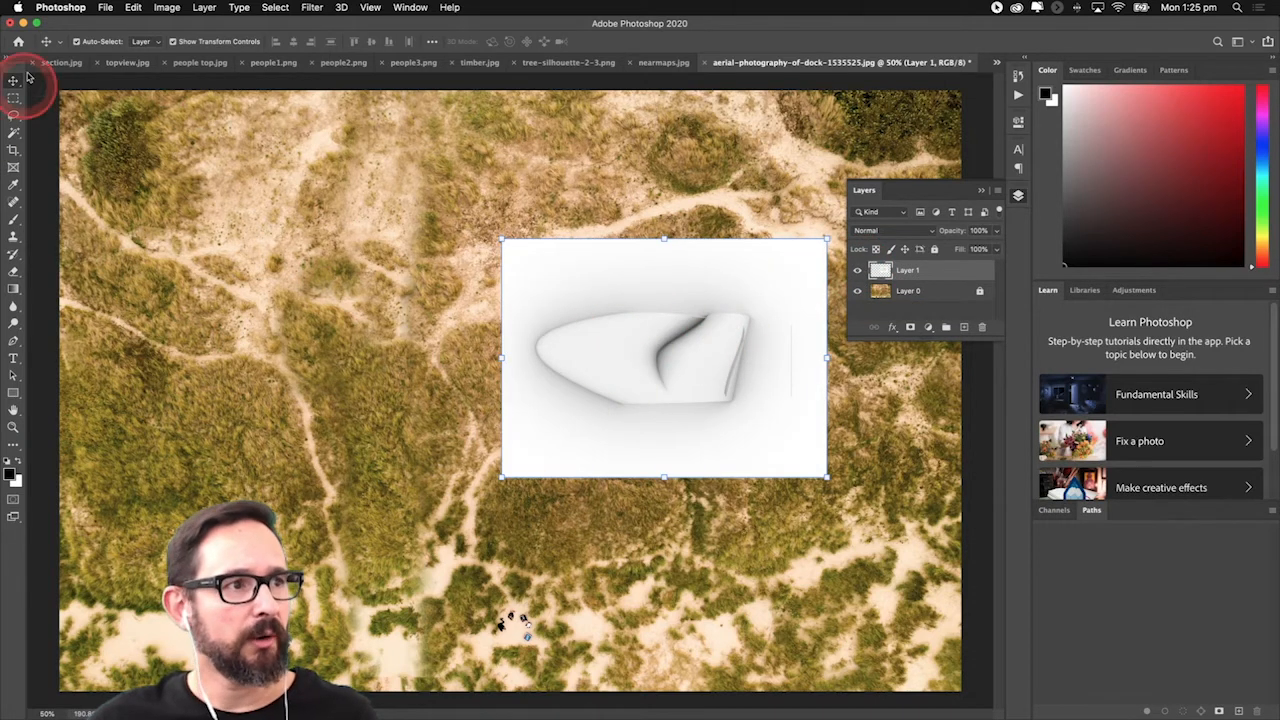
drag(643, 357, 587, 455)
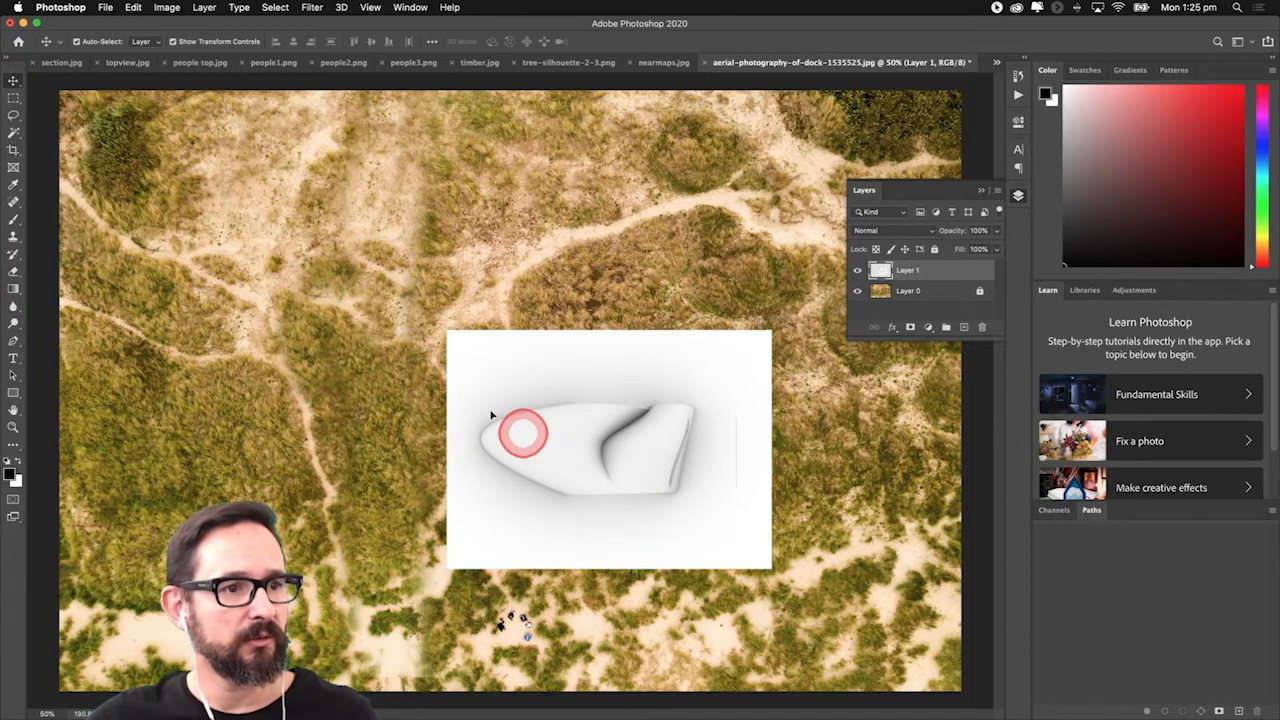
mouse_move(637, 487)
mouse_down()
mouse_move(423, 278)
mouse_move(429, 246)
mouse_move(443, 409)
mouse_move(423, 500)
mouse_move(430, 117)
mouse_up()
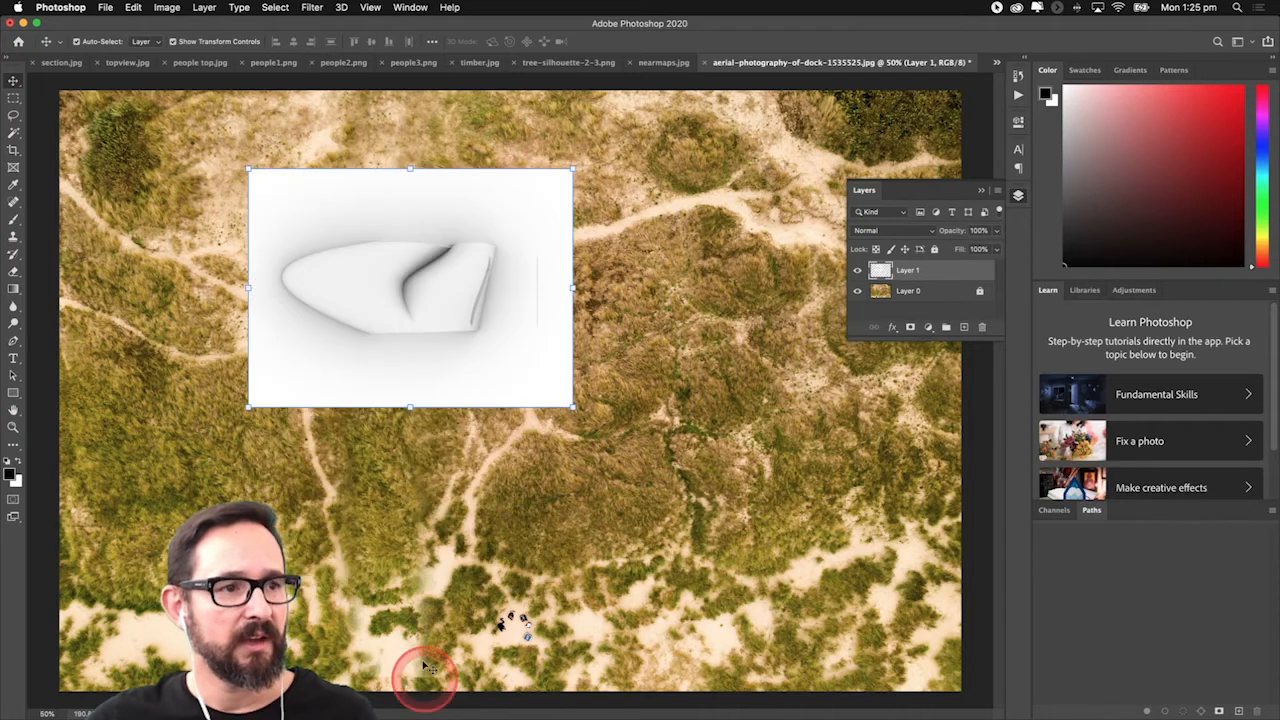
drag(408, 287, 406, 252)
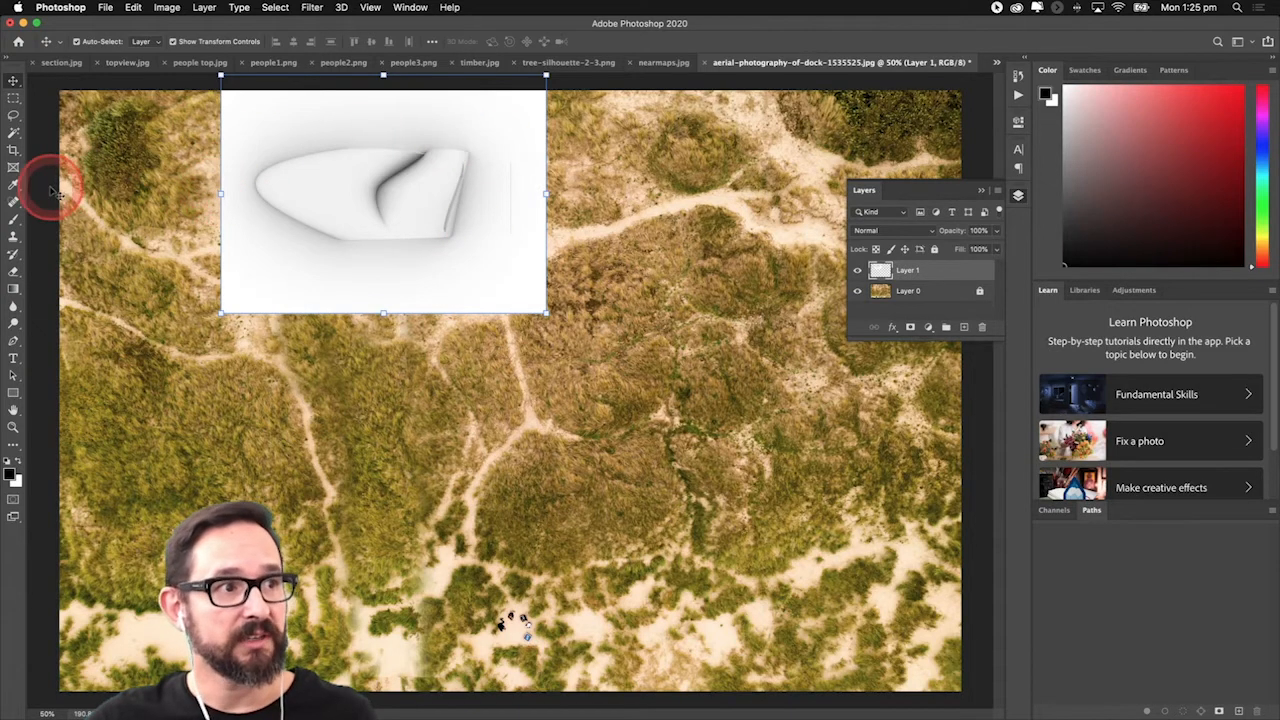
Select the white background around the top-view building with the Magic Wand at tolerance 10 and delete it.
click(14, 133)
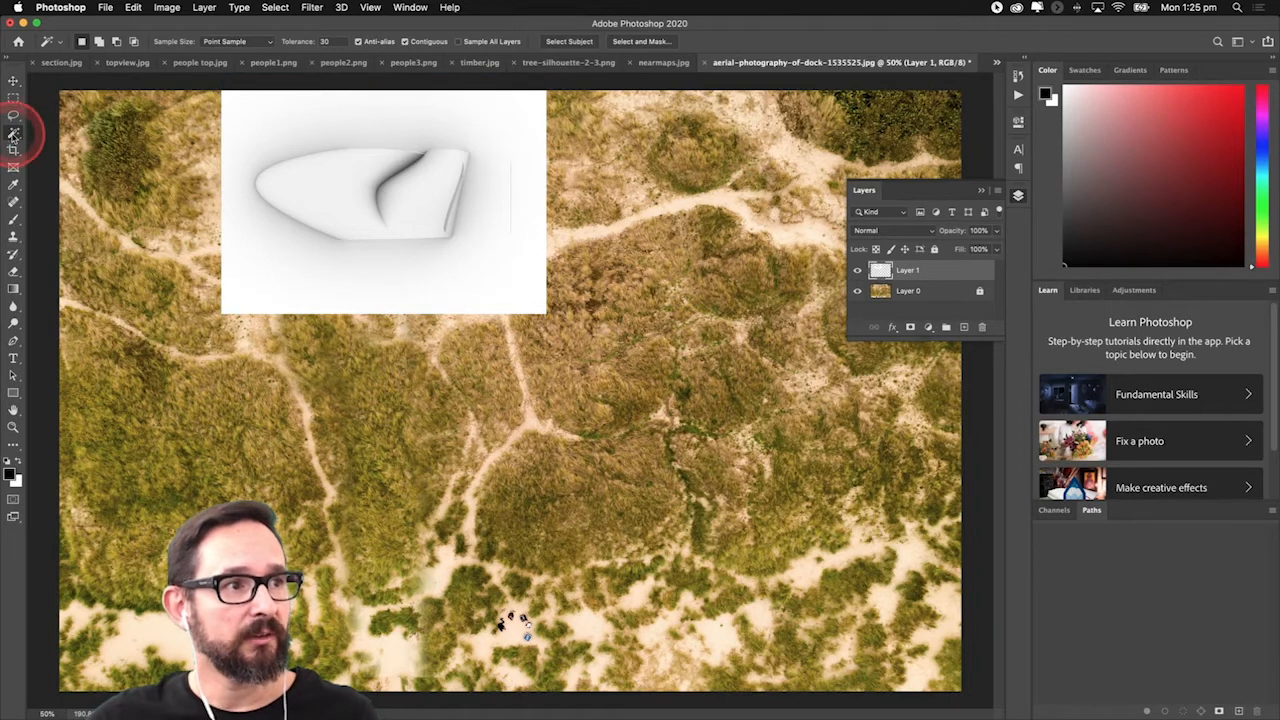
click(14, 118)
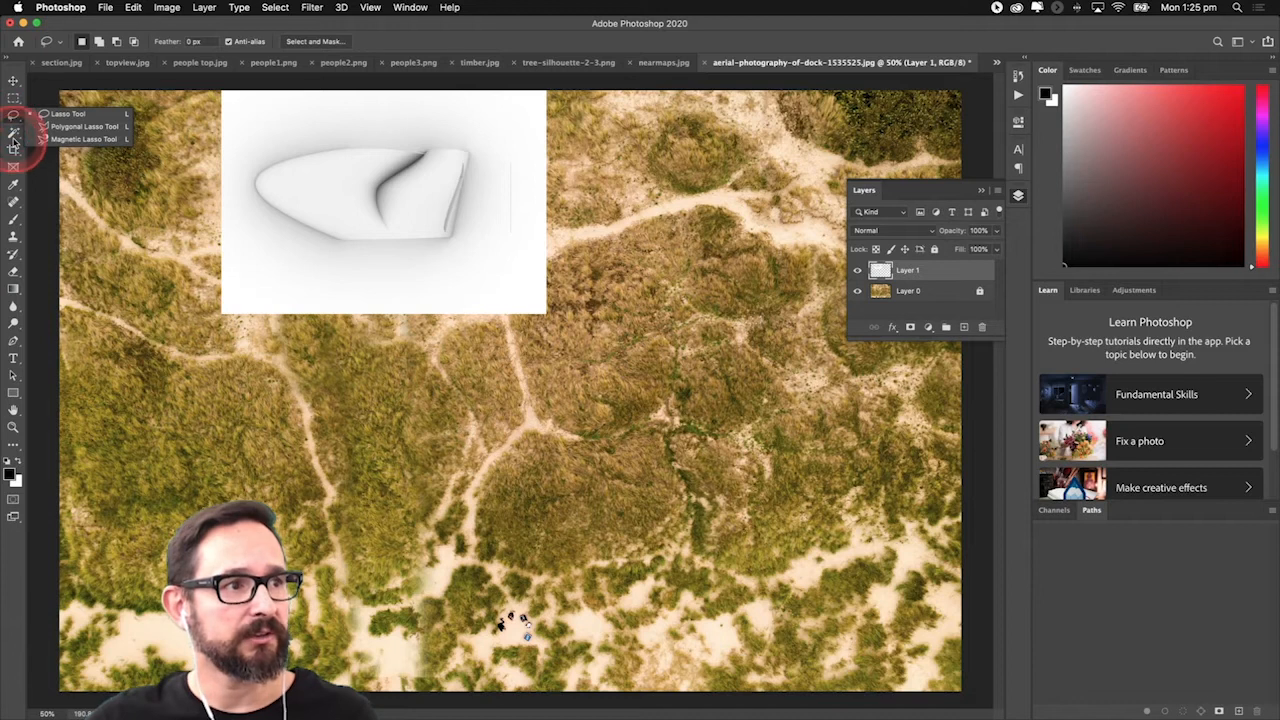
click(14, 133)
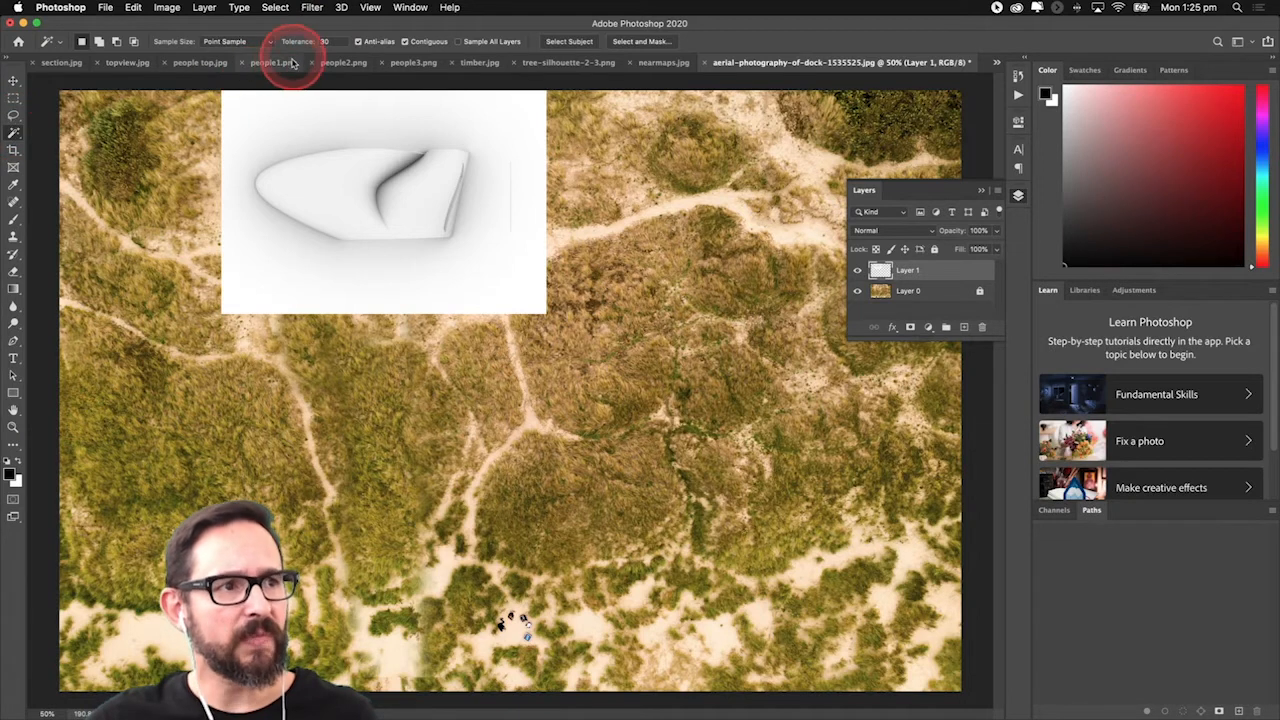
click(257, 118)
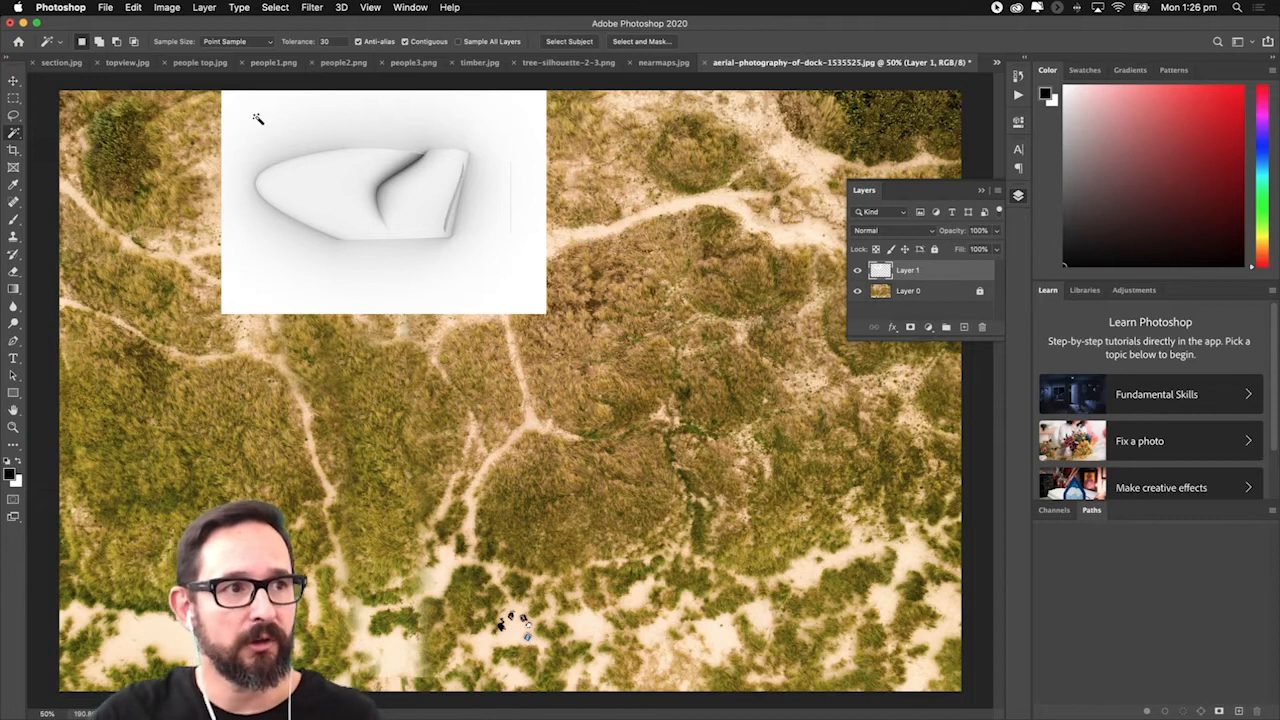
click(257, 118)
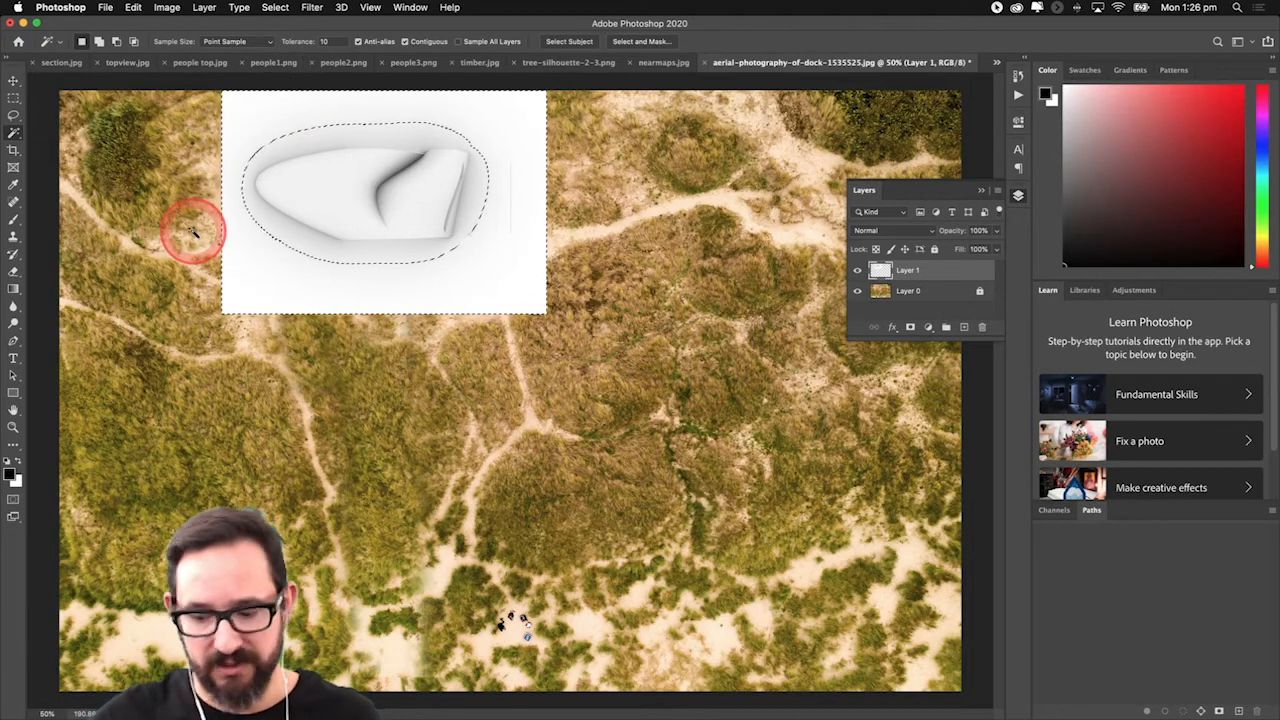
key(Delete)
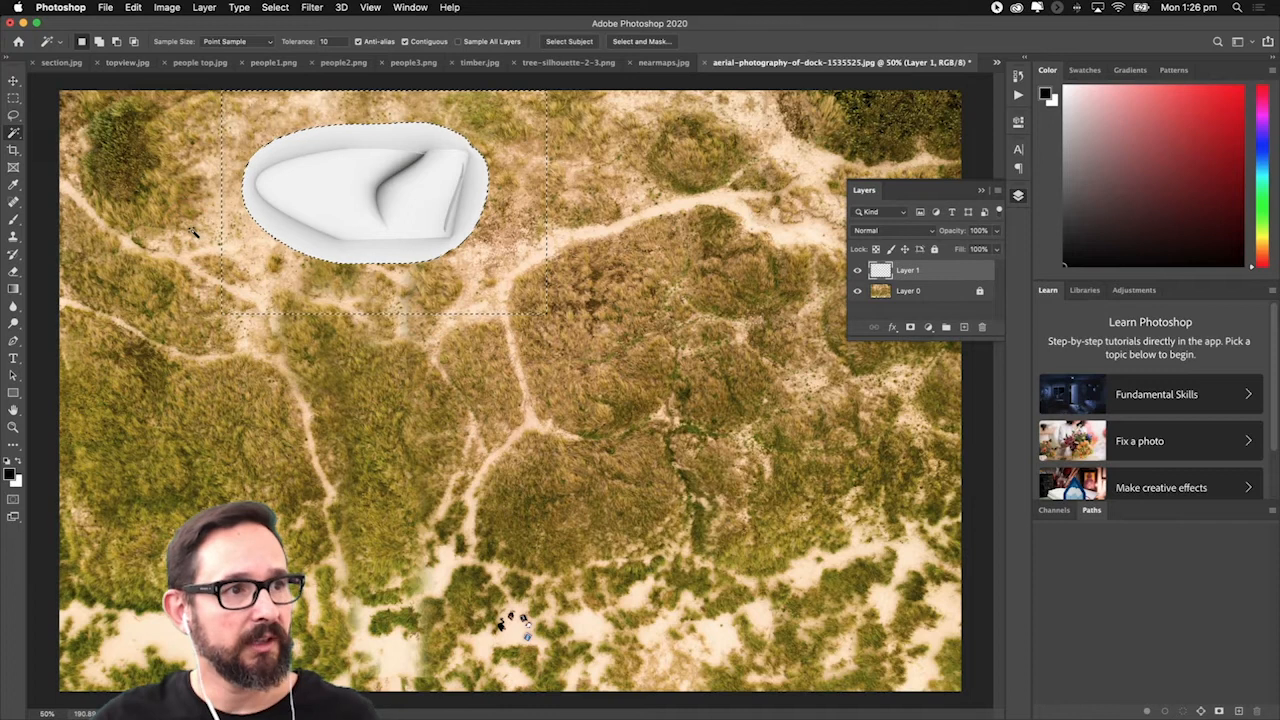
Deselect the deleted background area around the top-view building.
click(12, 82)
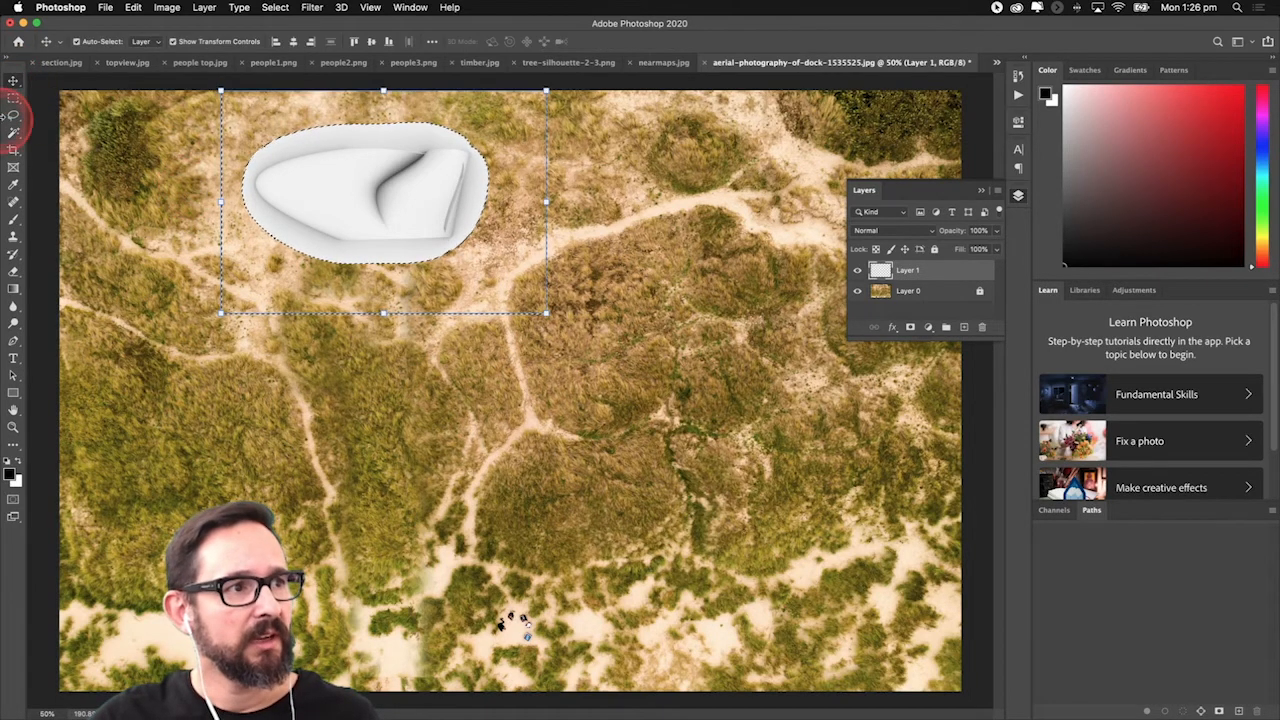
click(14, 100)
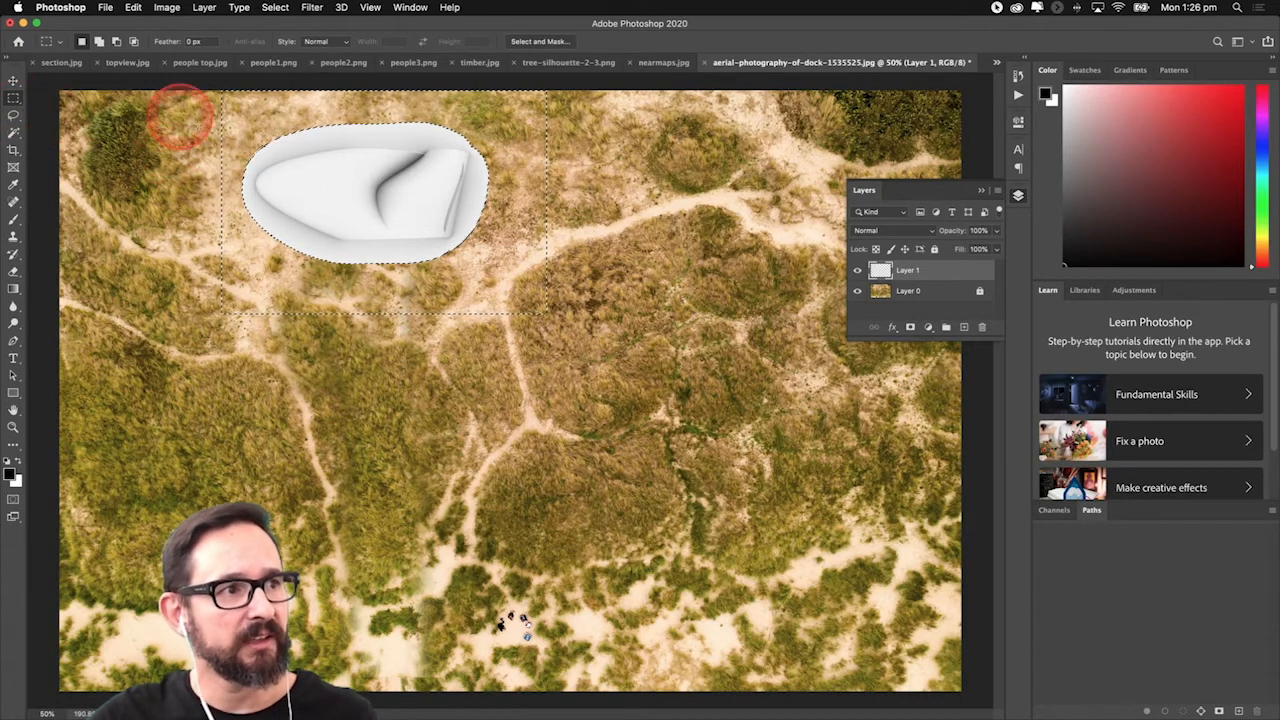
right_click(286, 164)
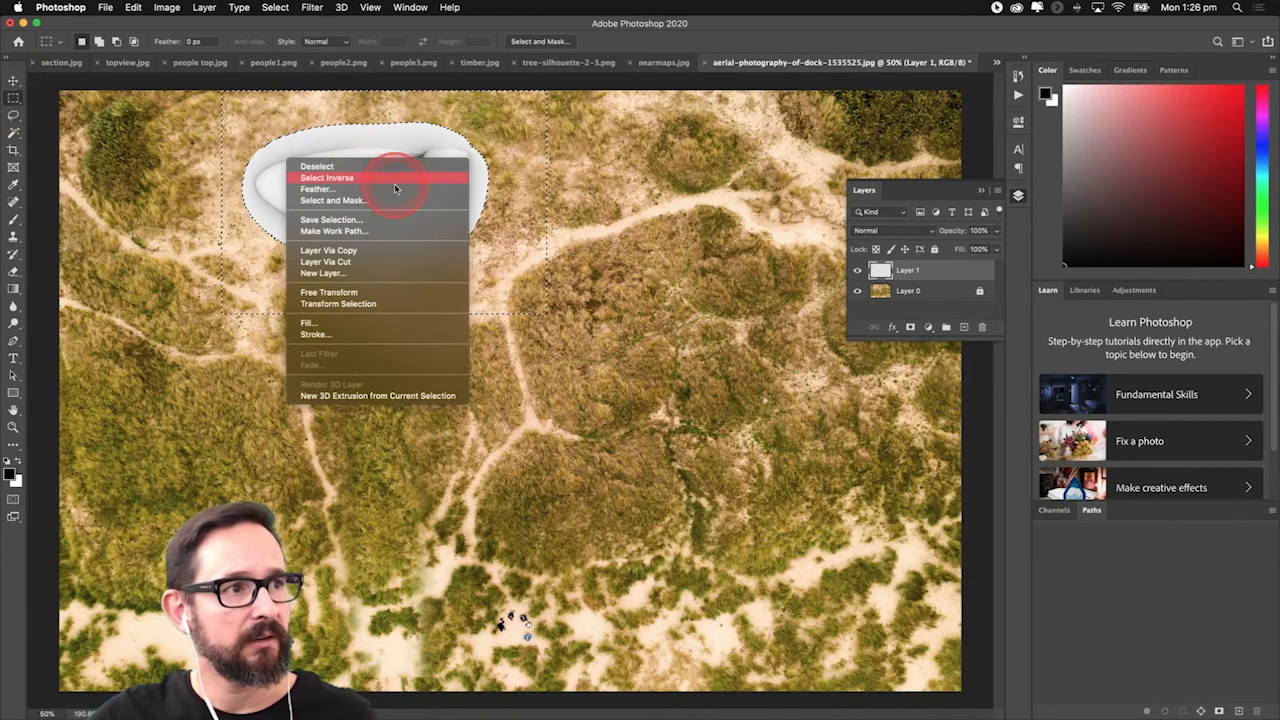
click(342, 168)
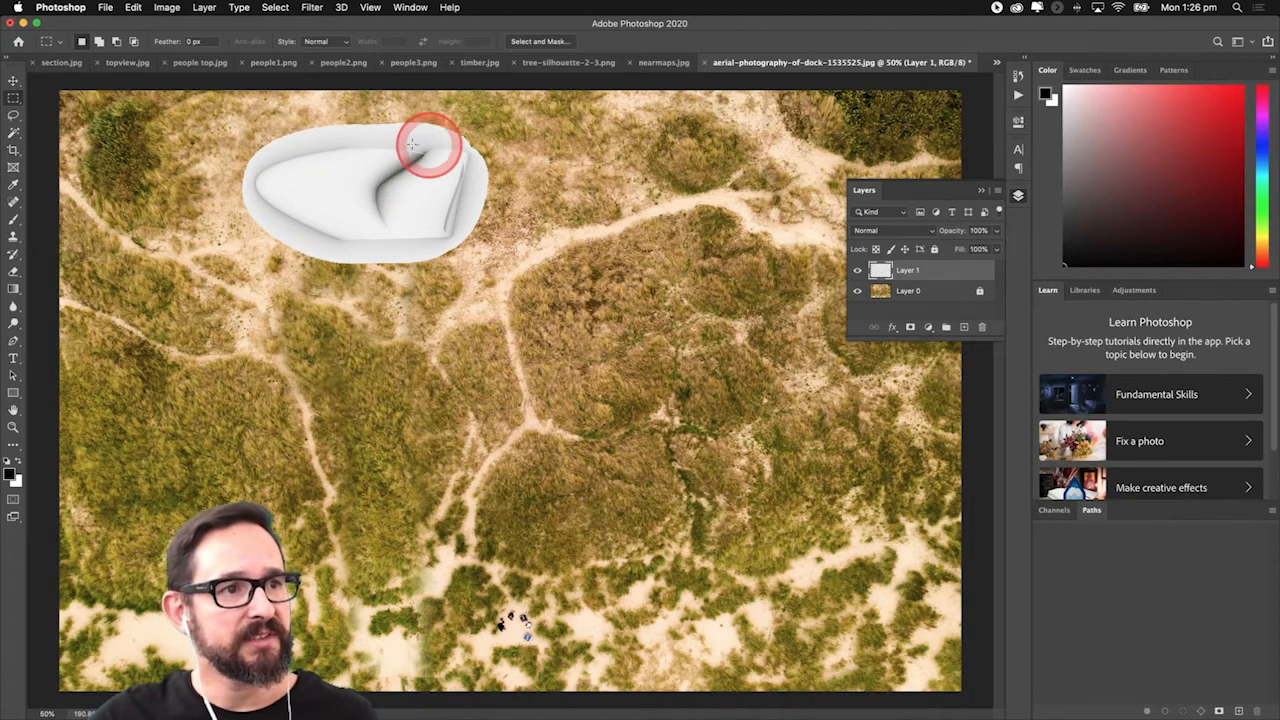
Try to select the grey shadow around the top-view building with the Magic Wand at tolerance 10, and deselect it.
key(z)
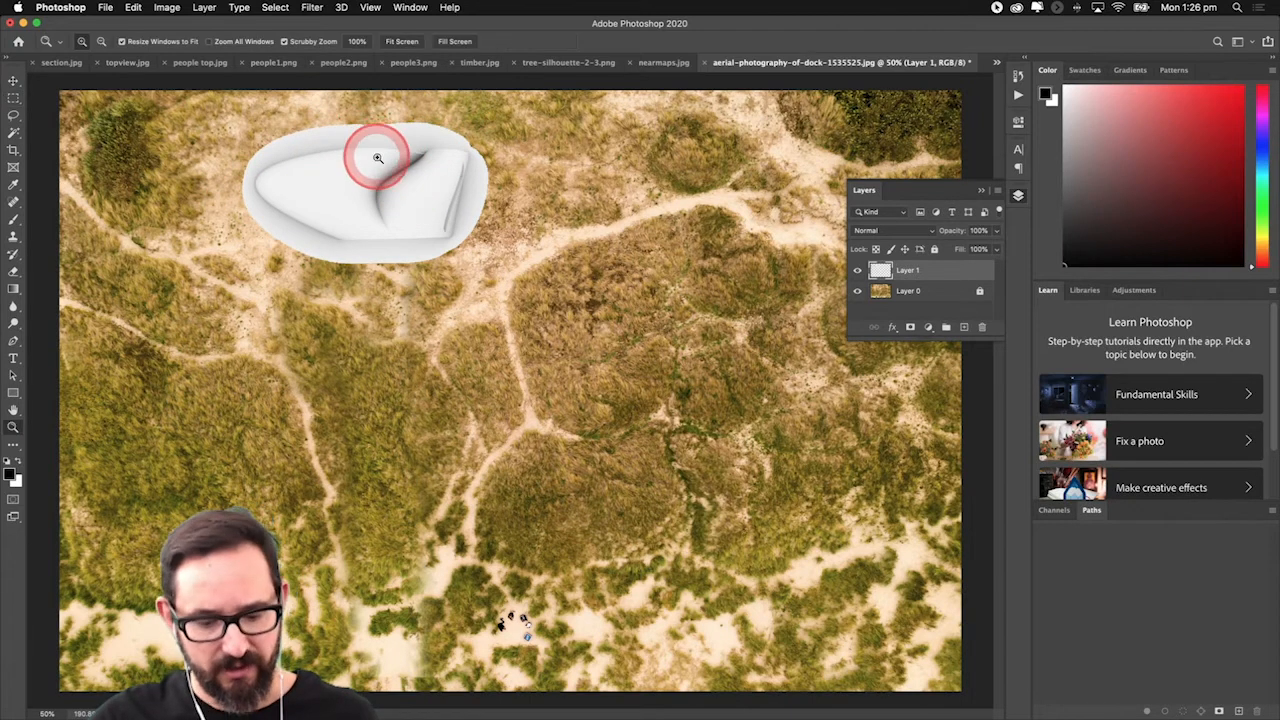
click(378, 152)
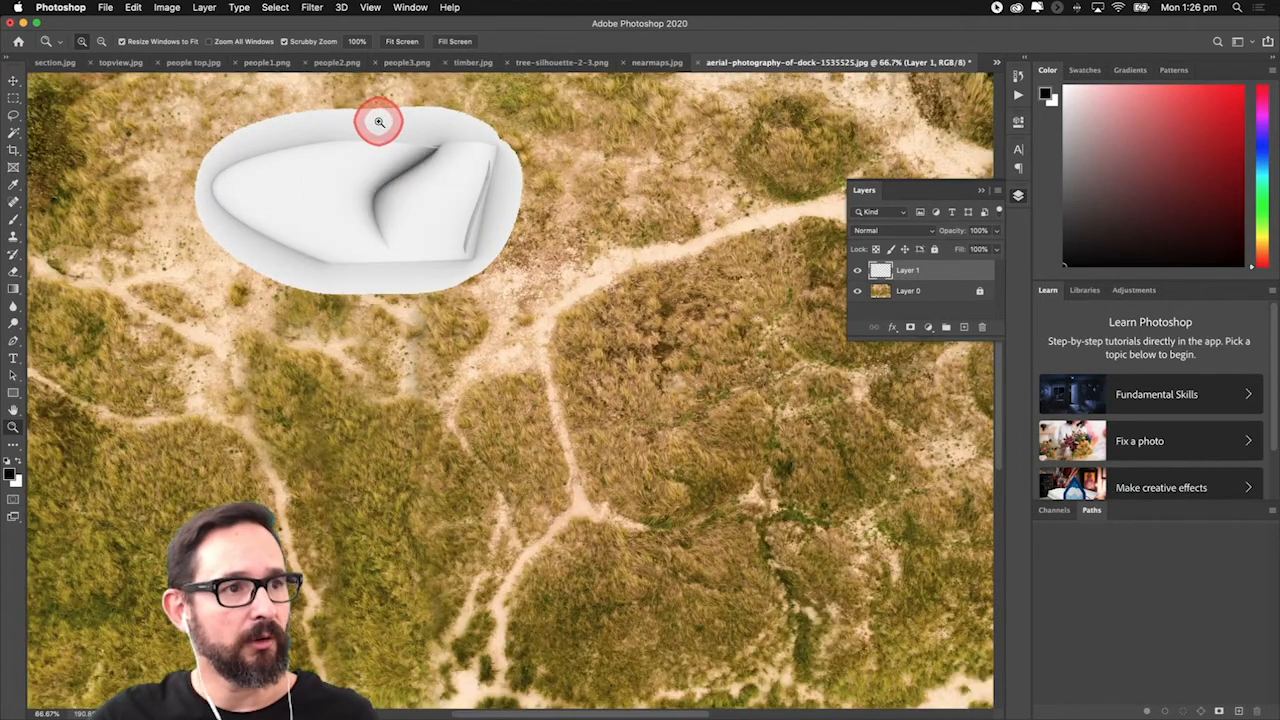
click(378, 121)
click(378, 121)
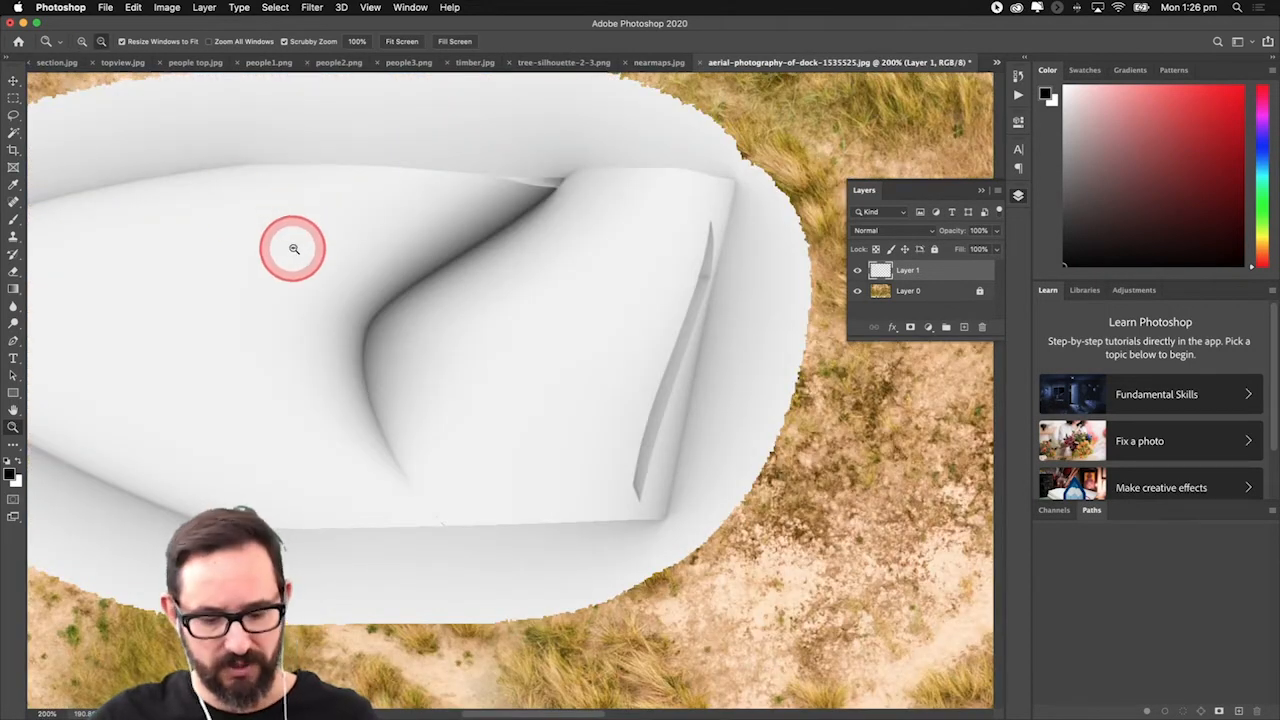
alt+click(295, 250)
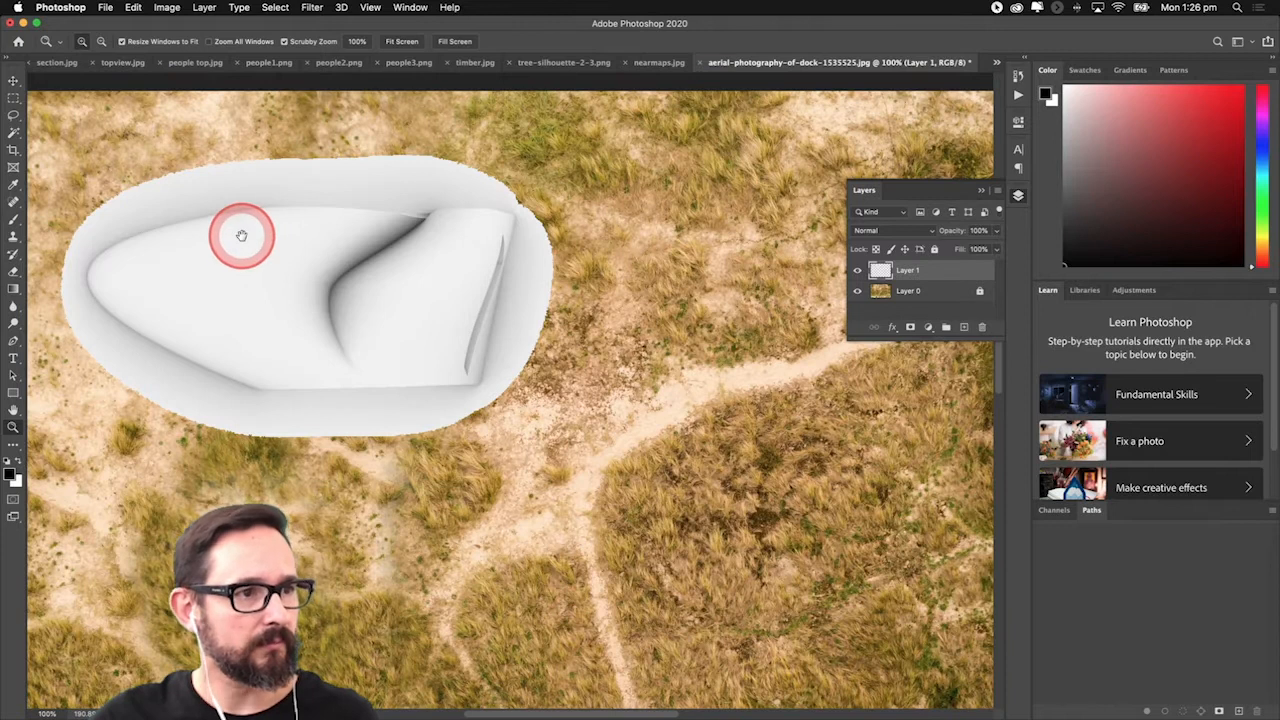
drag(242, 236, 269, 253)
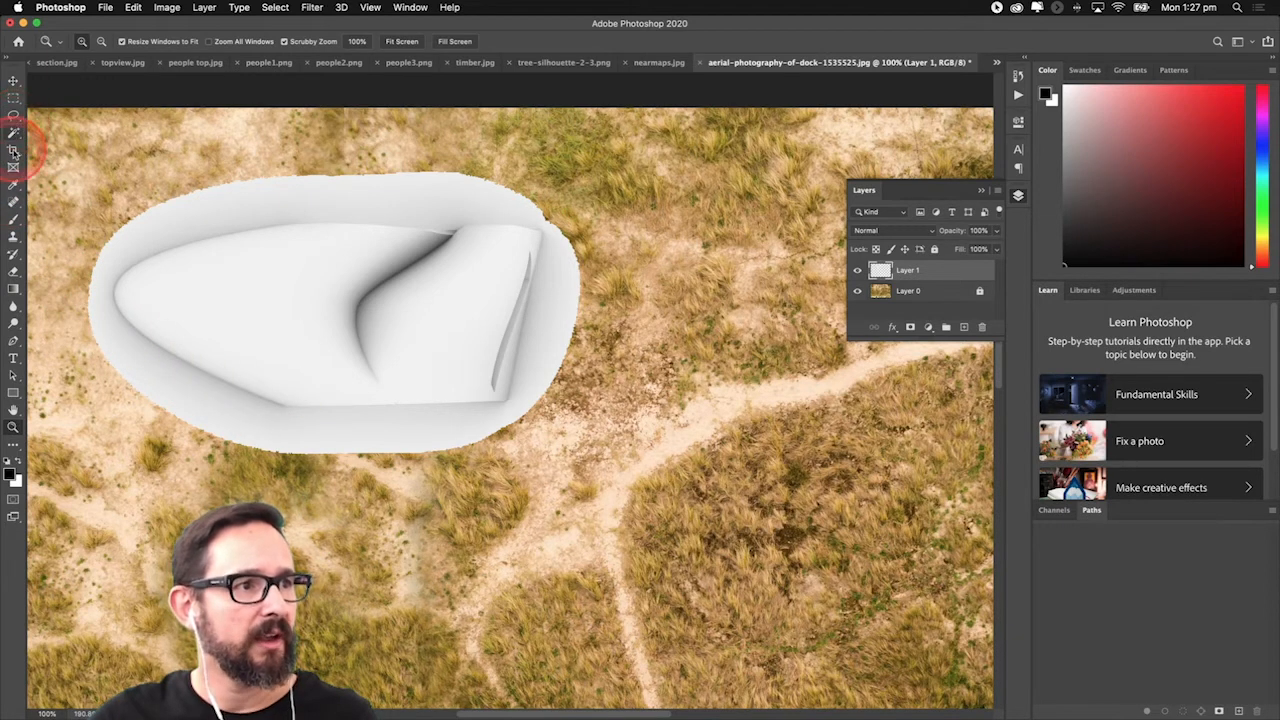
click(13, 132)
click(228, 204)
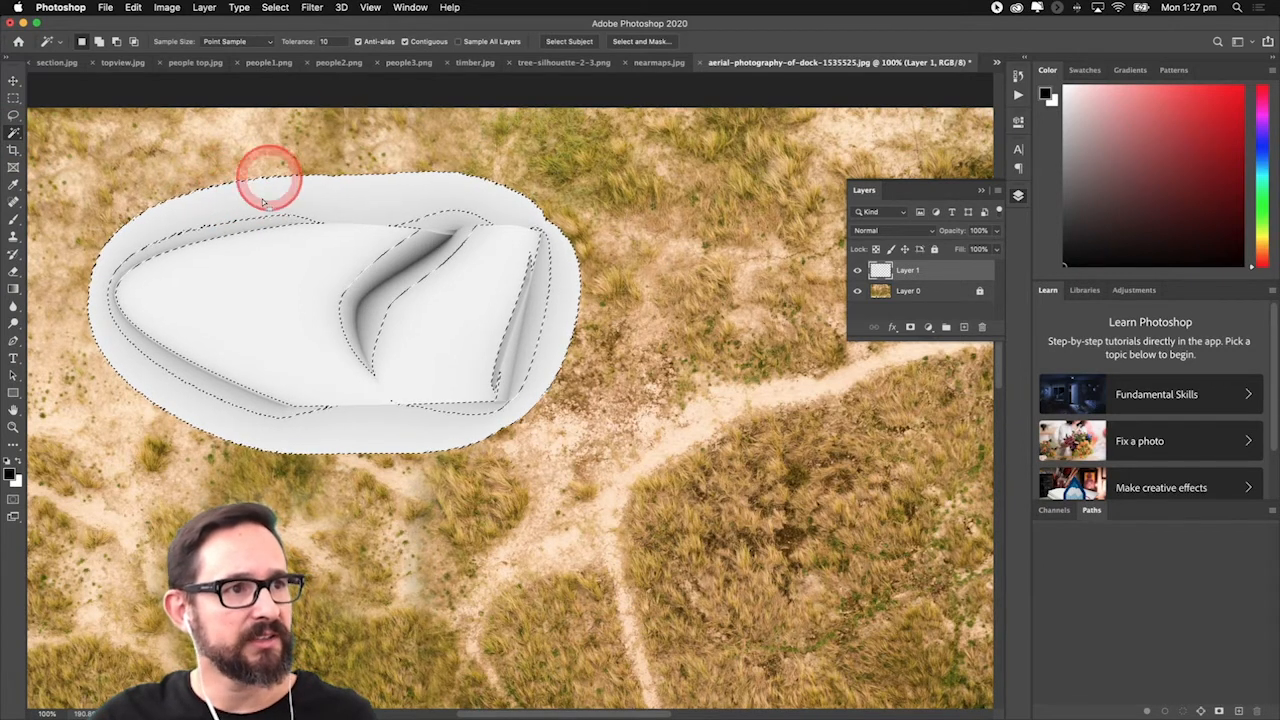
key(super+d)
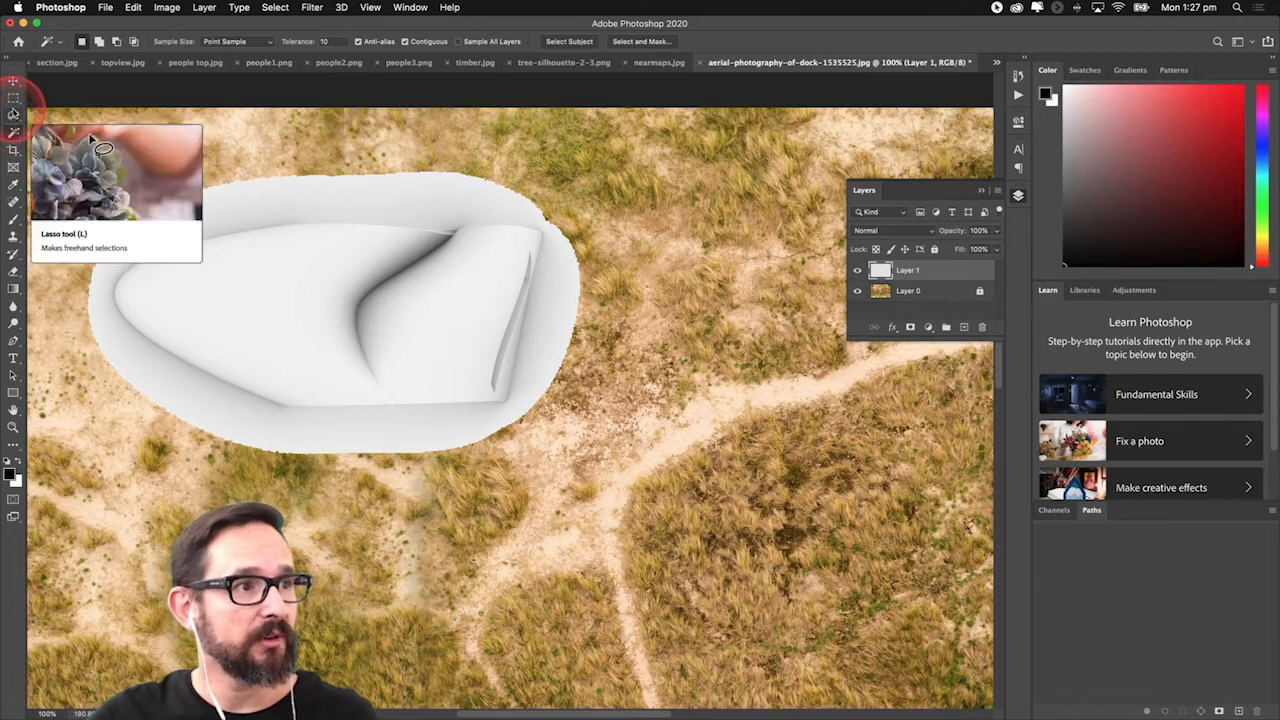
Outline the building roughly with the freehand Lasso inside its grey shadow, invert the selection and delete the outer shadow on Layer 1.
click(13, 115)
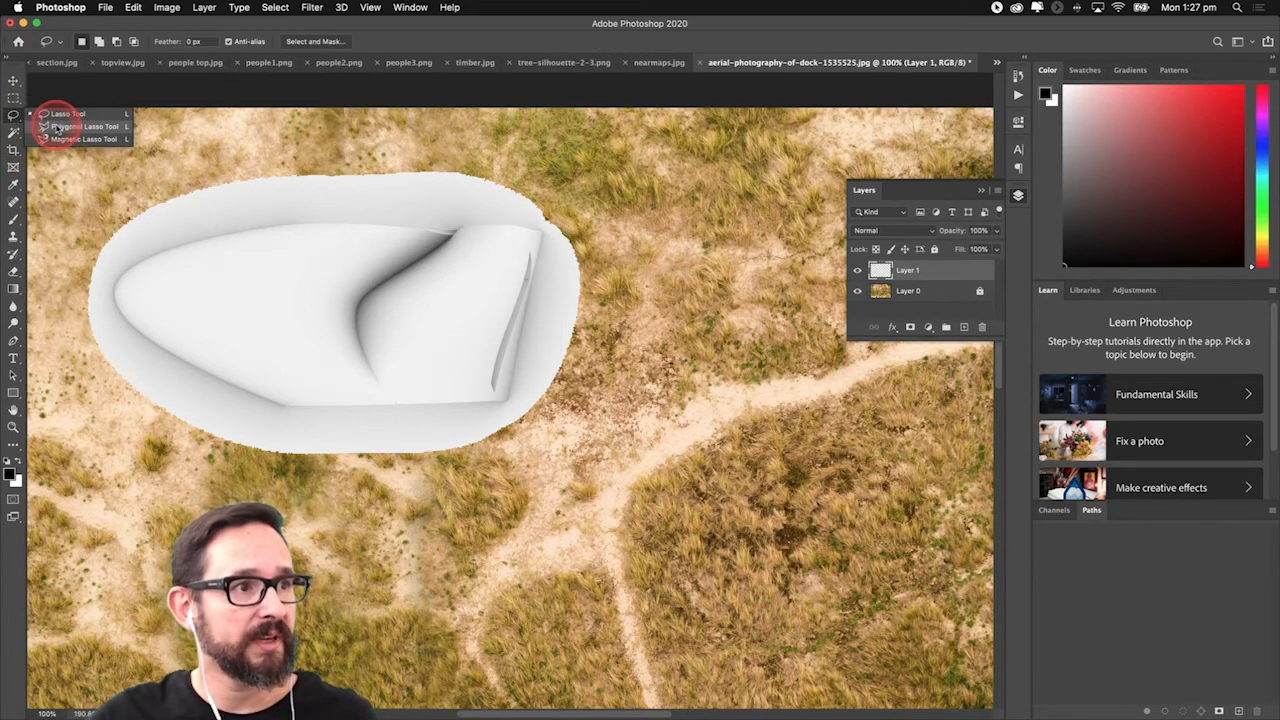
click(57, 141)
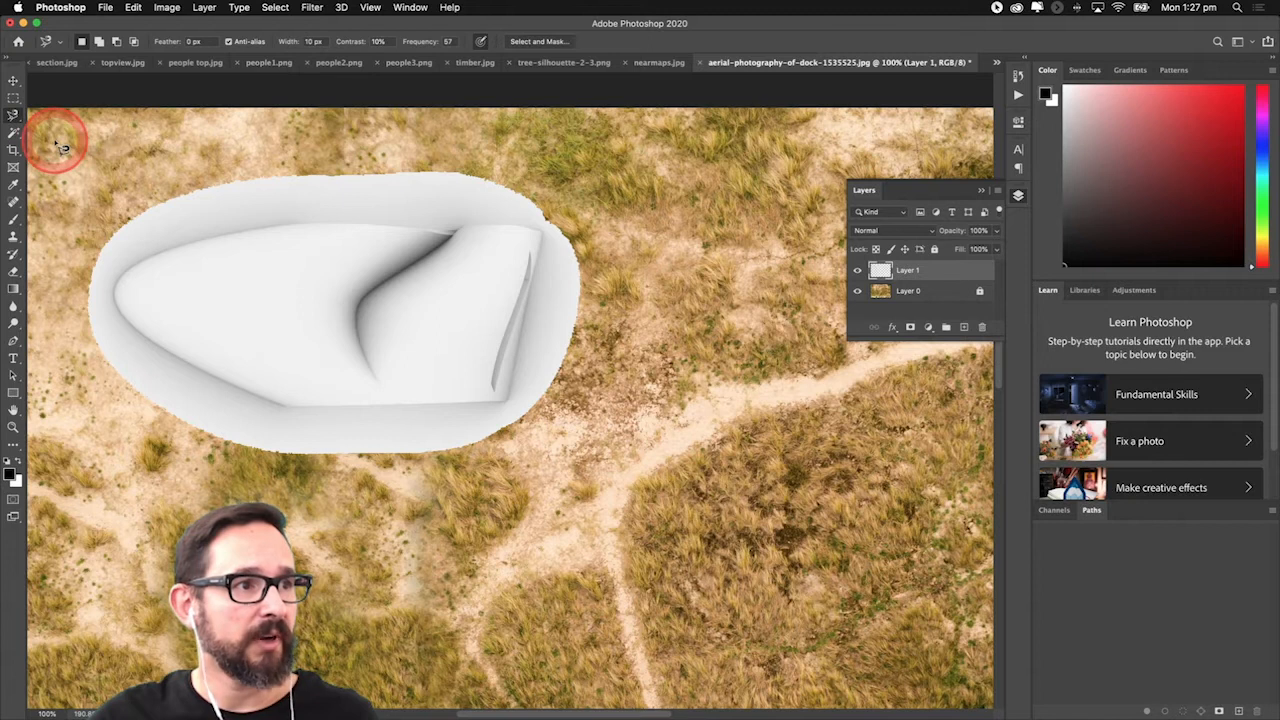
click(10, 116)
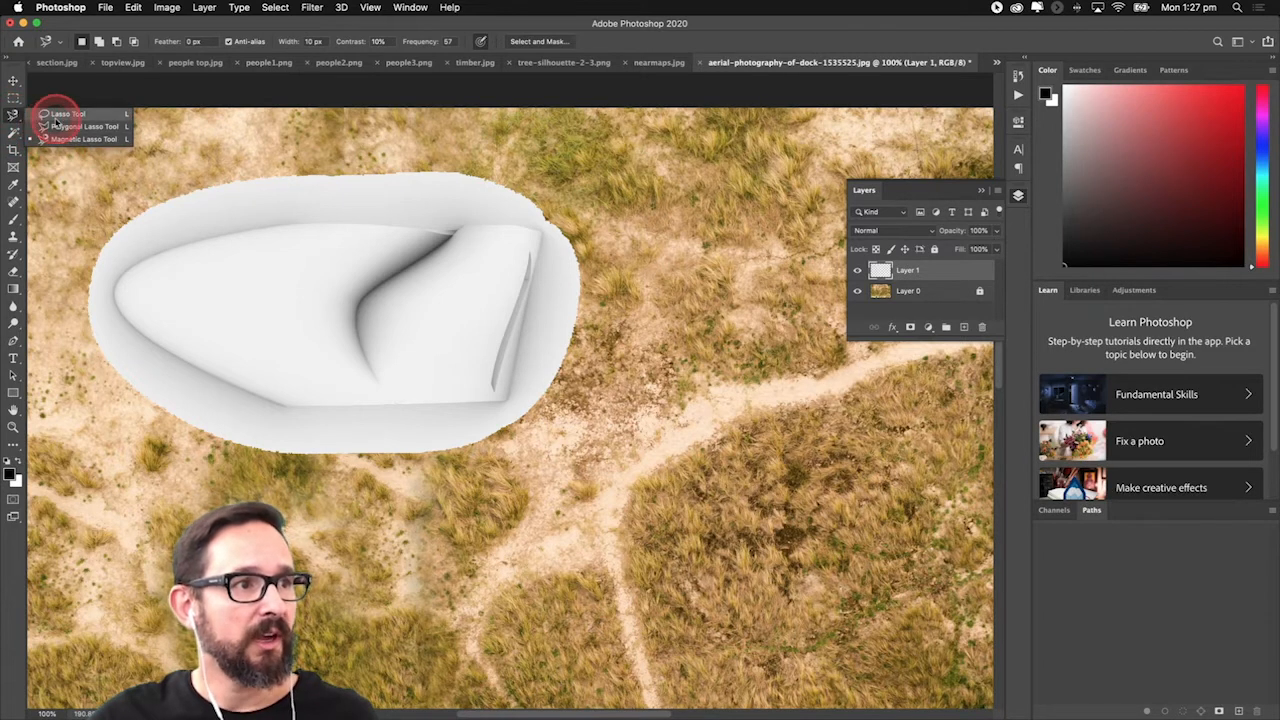
click(55, 108)
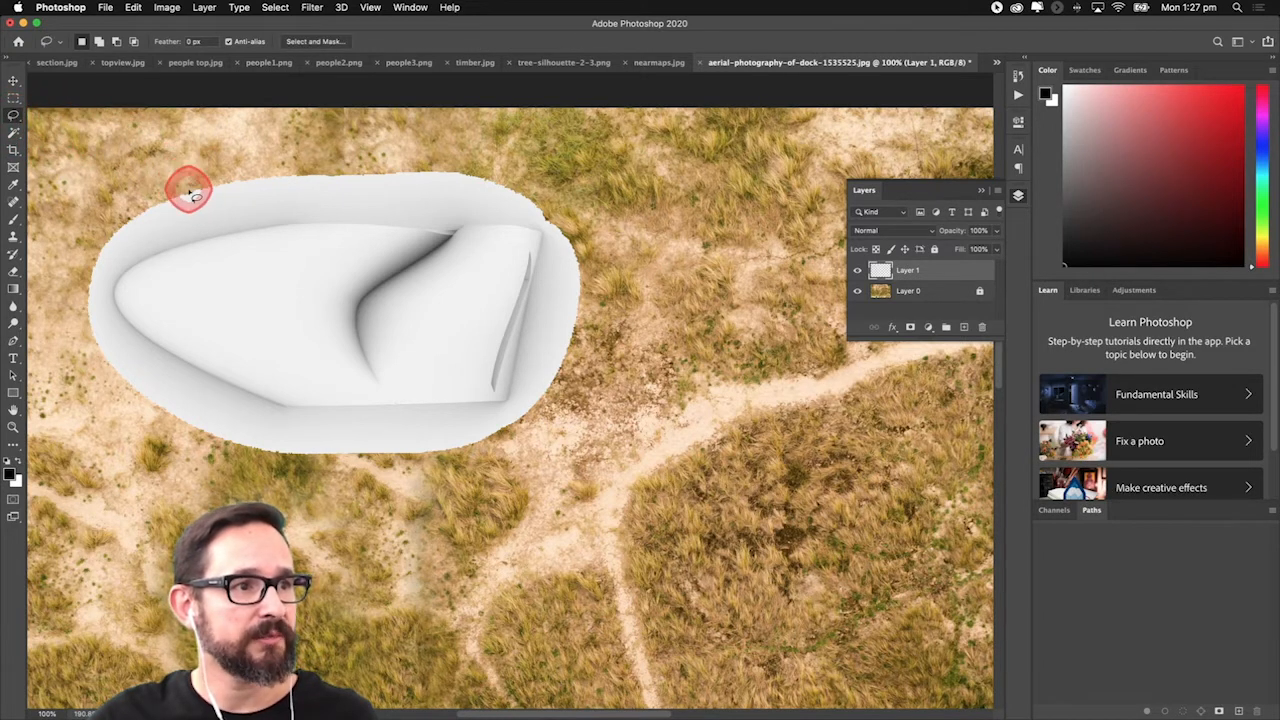
mouse_move(184, 198)
mouse_down()
mouse_move(95, 254)
mouse_move(106, 312)
mouse_move(171, 383)
mouse_move(259, 426)
mouse_move(366, 440)
mouse_move(492, 425)
mouse_move(540, 394)
mouse_move(574, 282)
mouse_move(564, 181)
mouse_move(487, 205)
mouse_move(299, 209)
mouse_move(221, 190)
mouse_move(143, 214)
mouse_up()
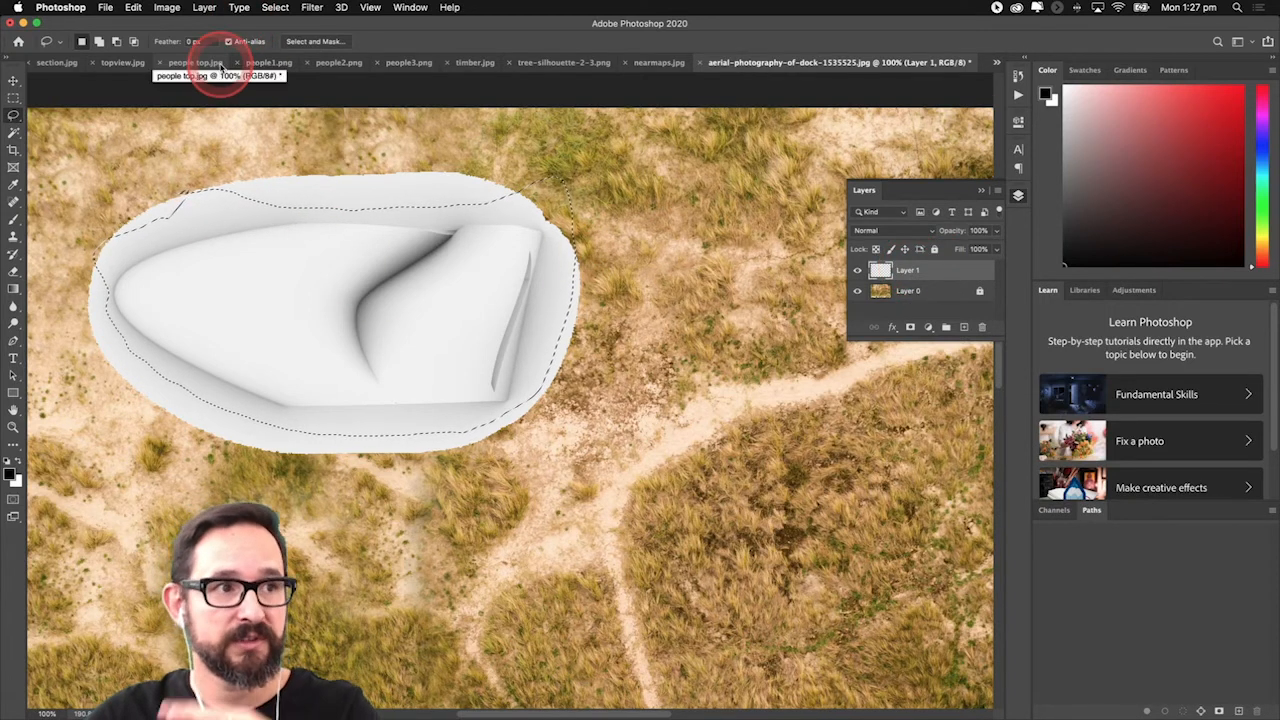
click(168, 8)
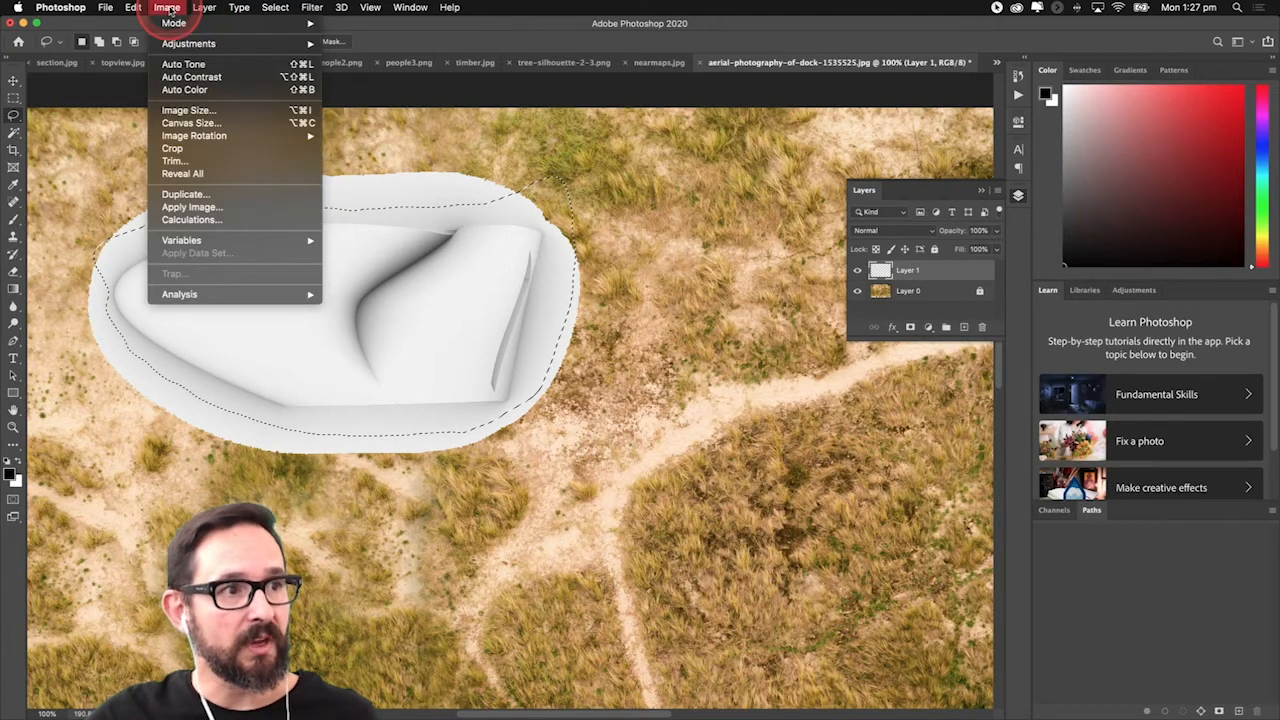
mouse_move(287, 8)
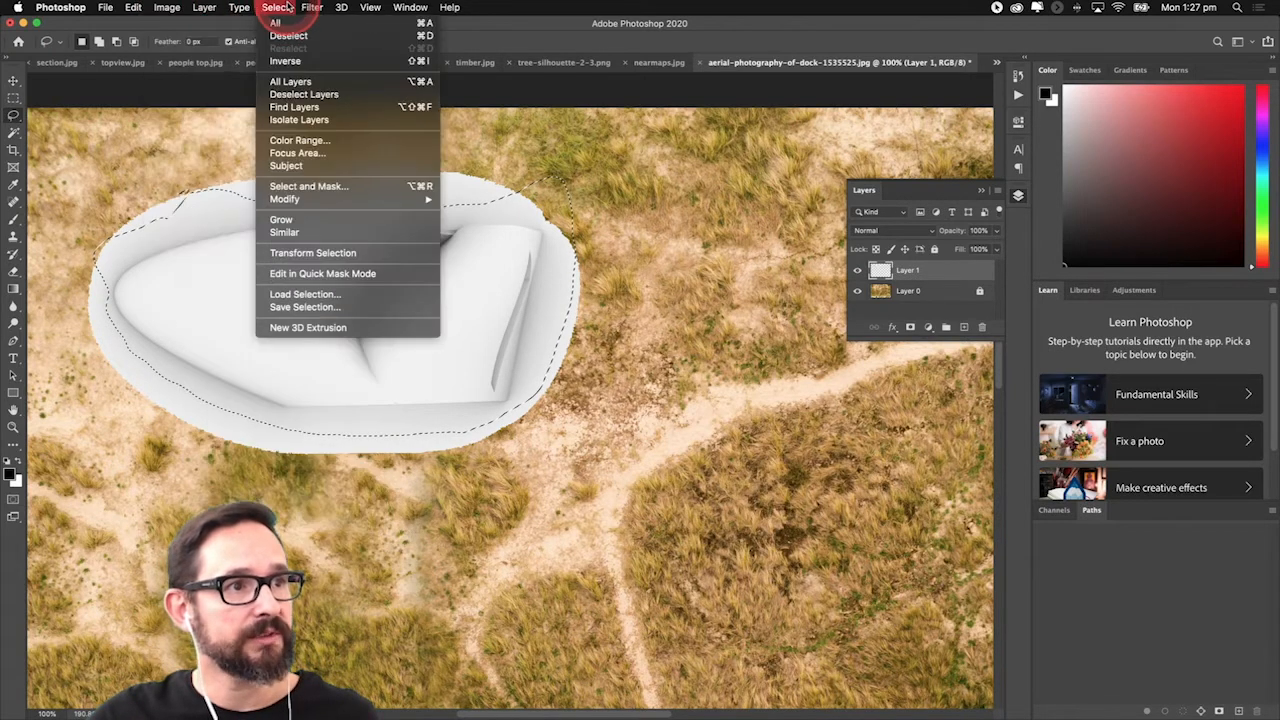
click(290, 61)
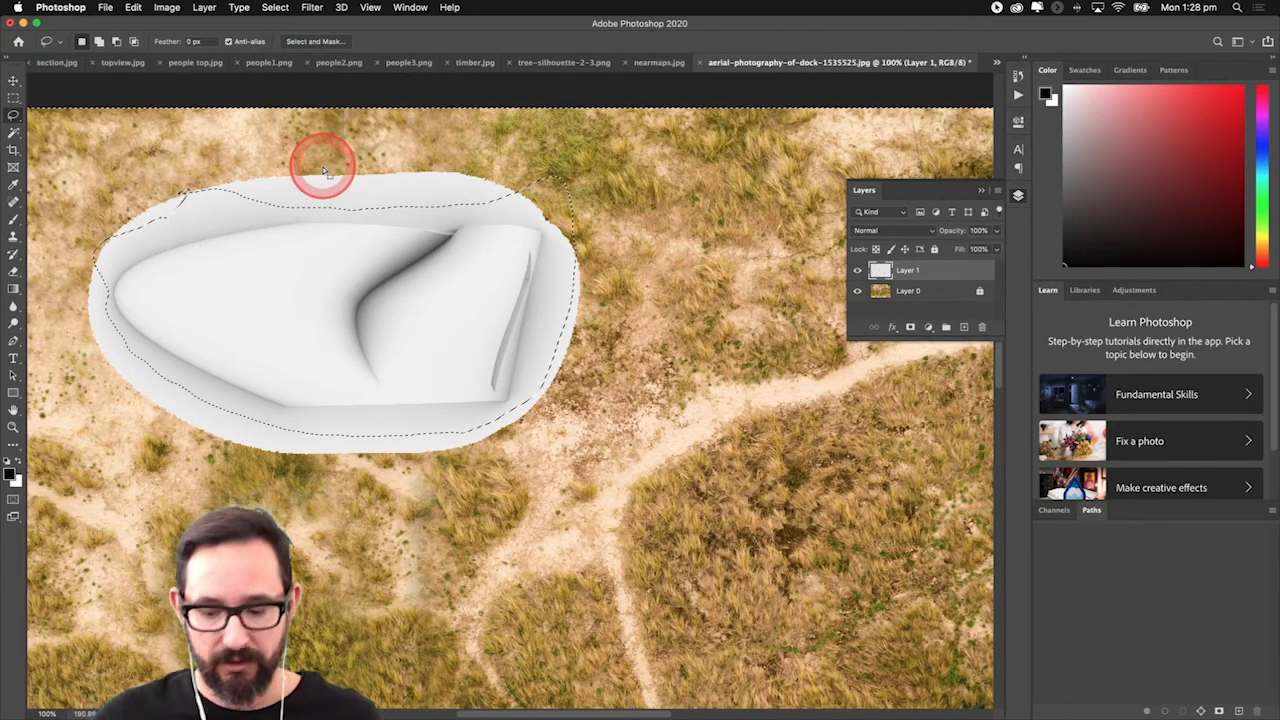
key(Delete)
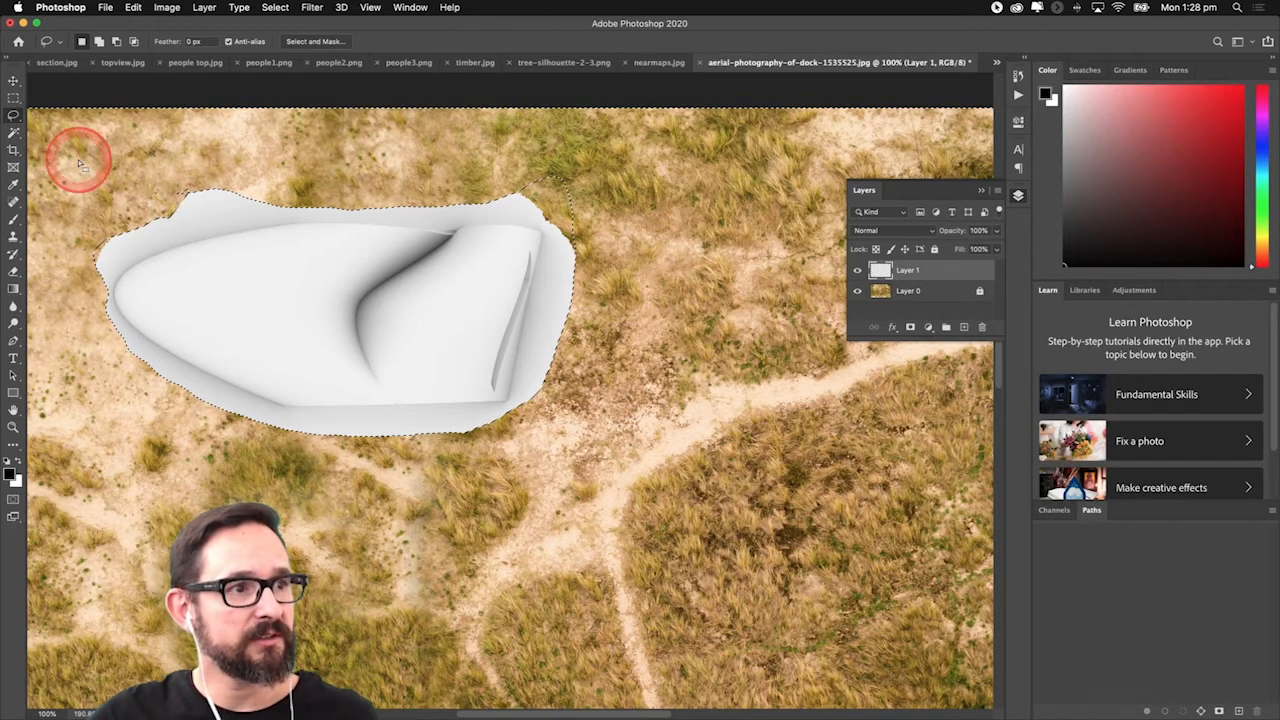
Outline the building more closely with straight Polygonal Lasso segments, invert the selection and delete the shadow outside it.
click(14, 117)
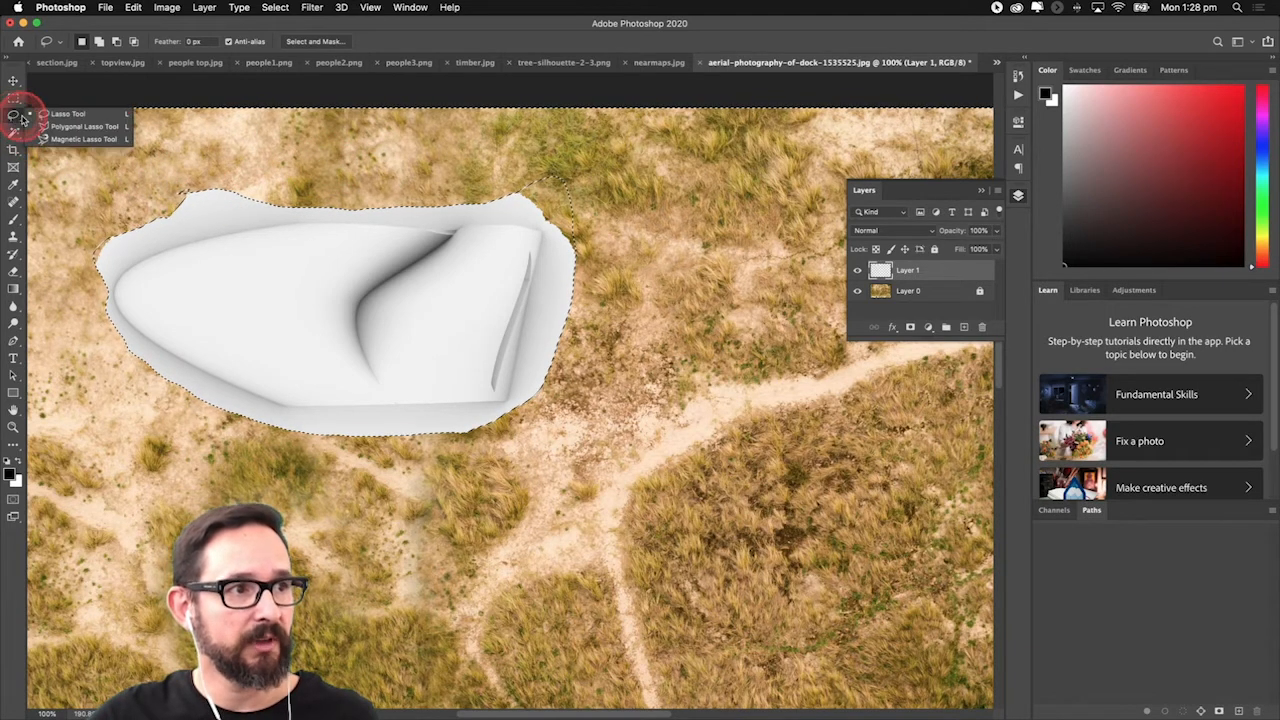
click(70, 126)
click(236, 210)
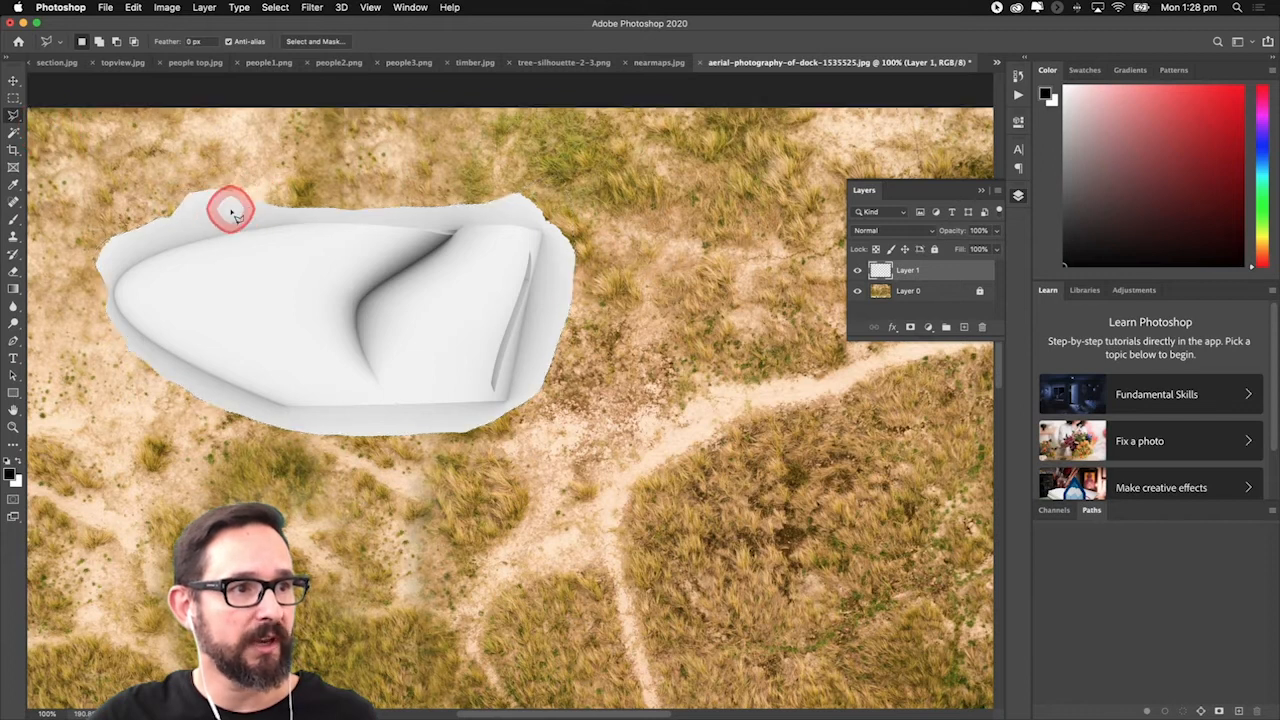
click(112, 262)
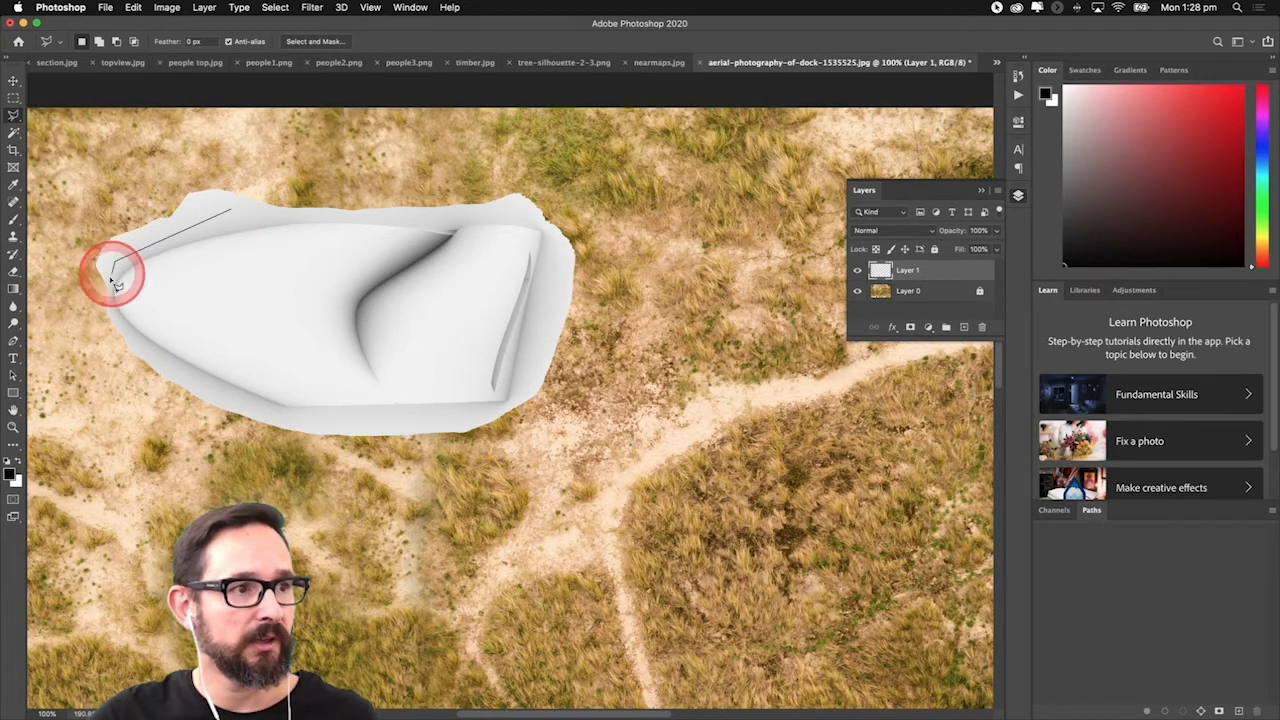
click(103, 292)
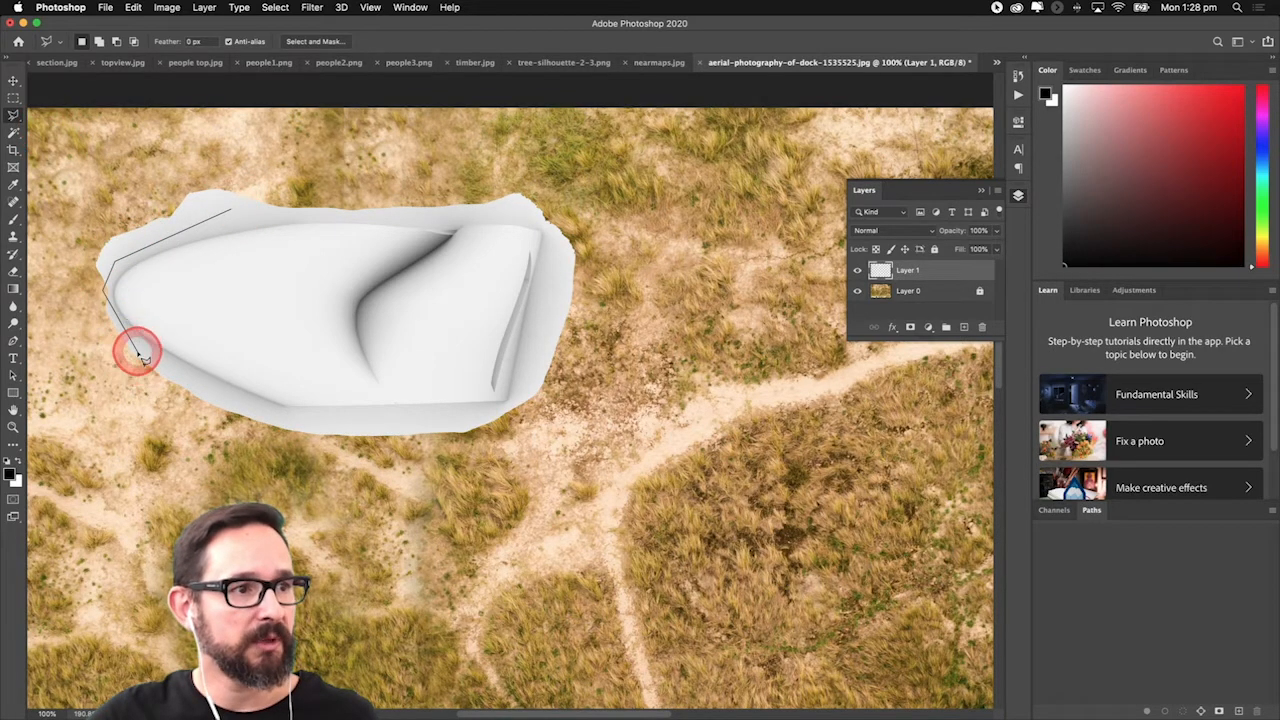
click(140, 350)
click(305, 428)
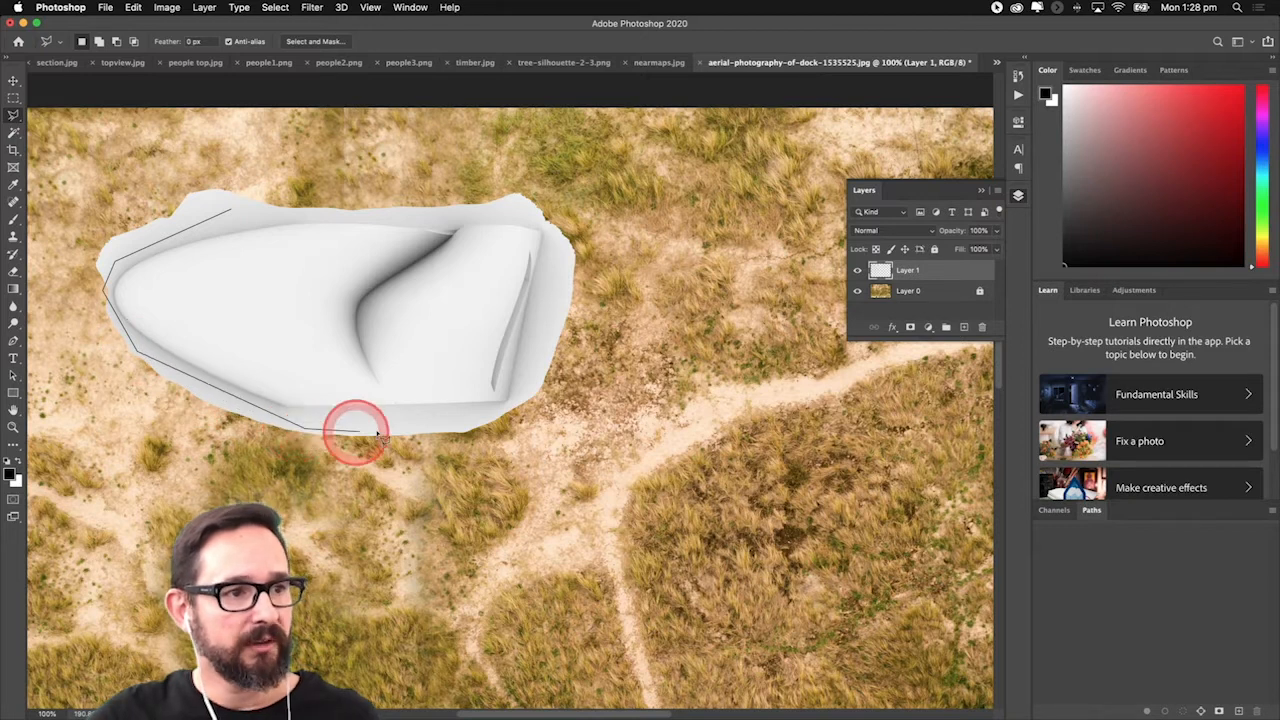
click(510, 413)
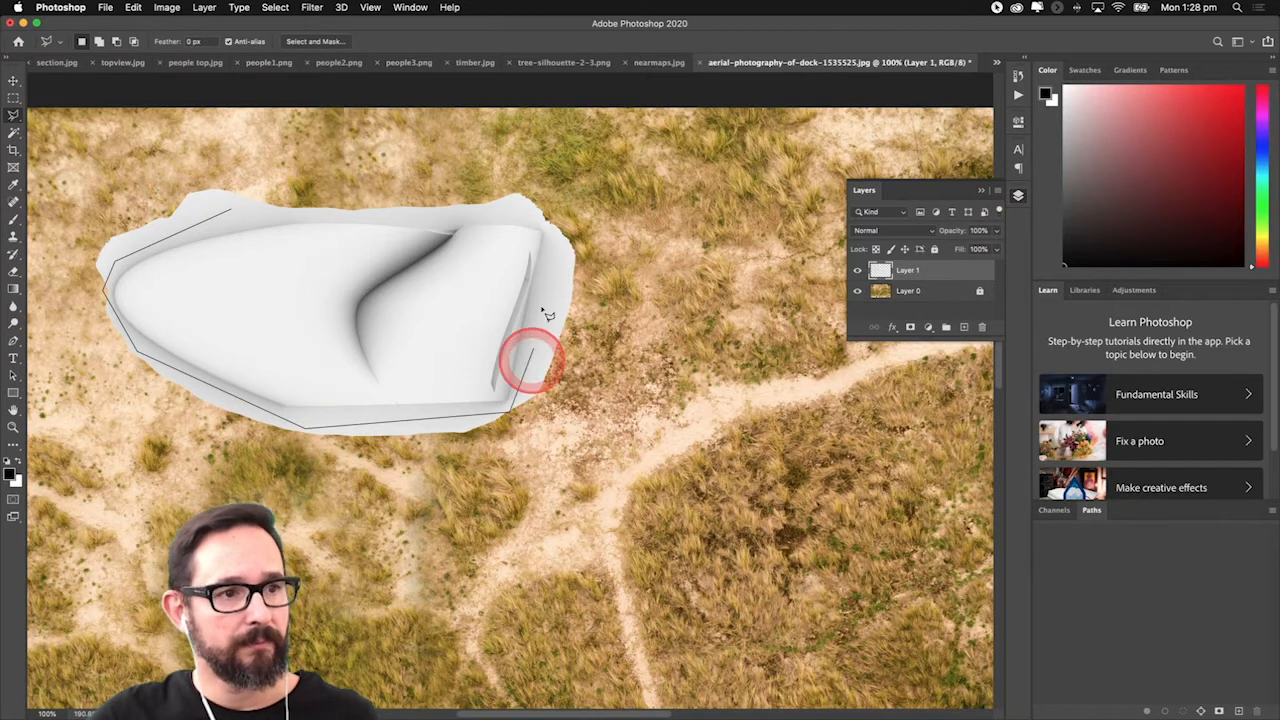
click(556, 199)
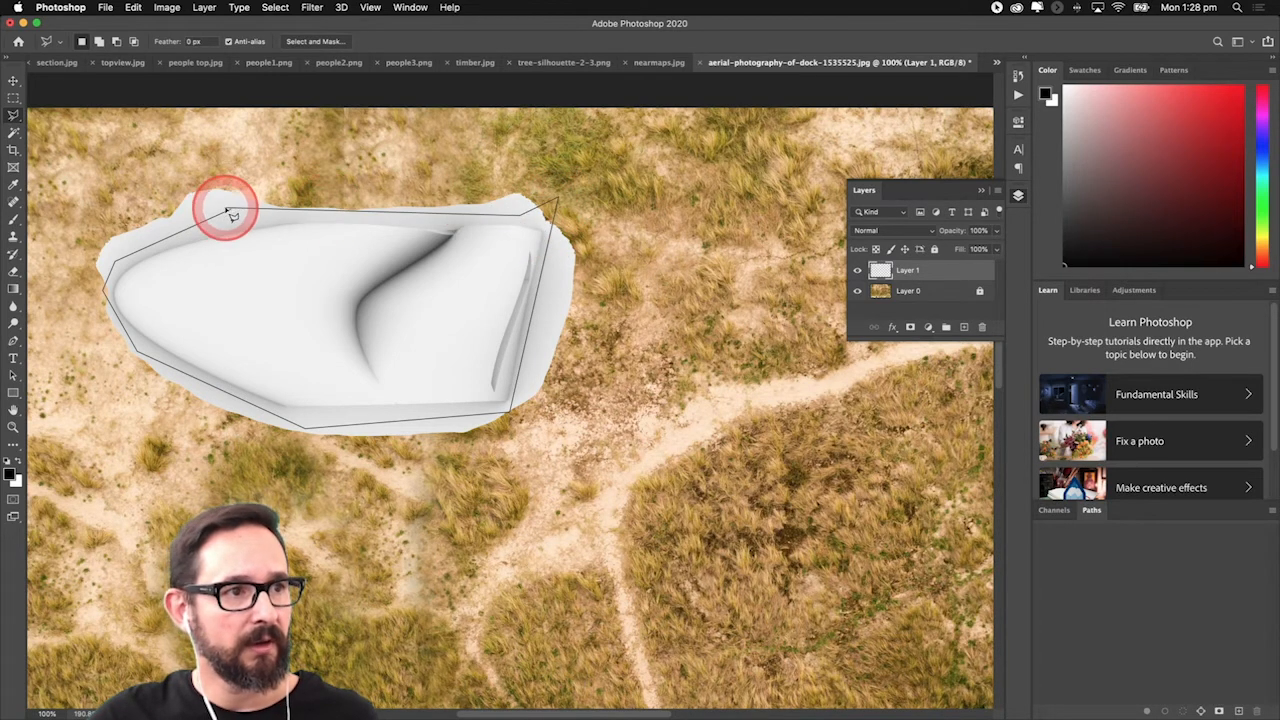
click(232, 213)
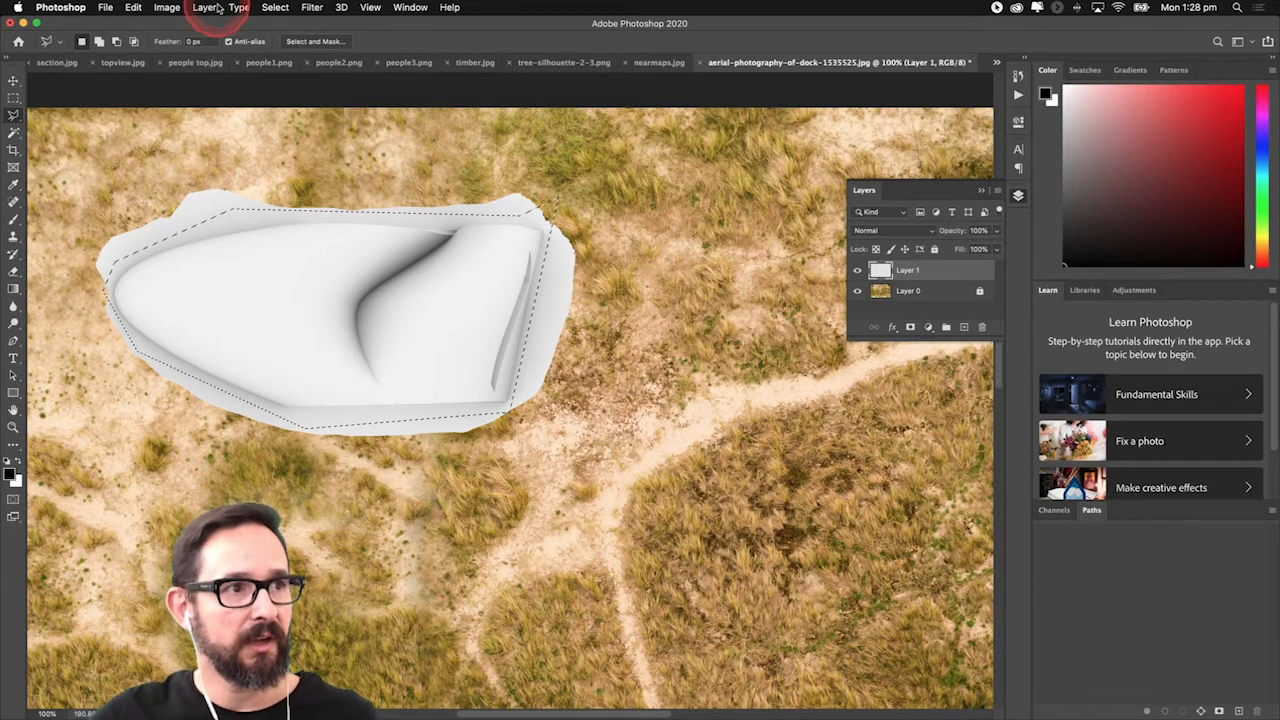
click(266, 9)
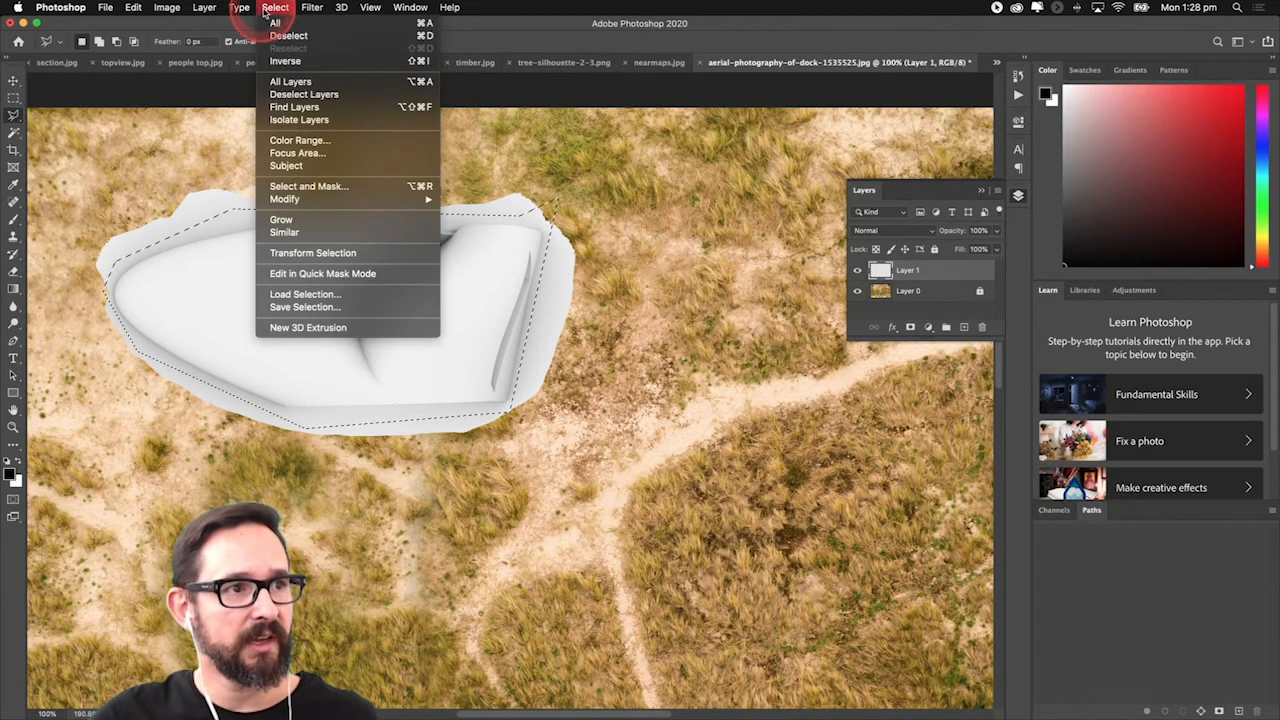
click(285, 60)
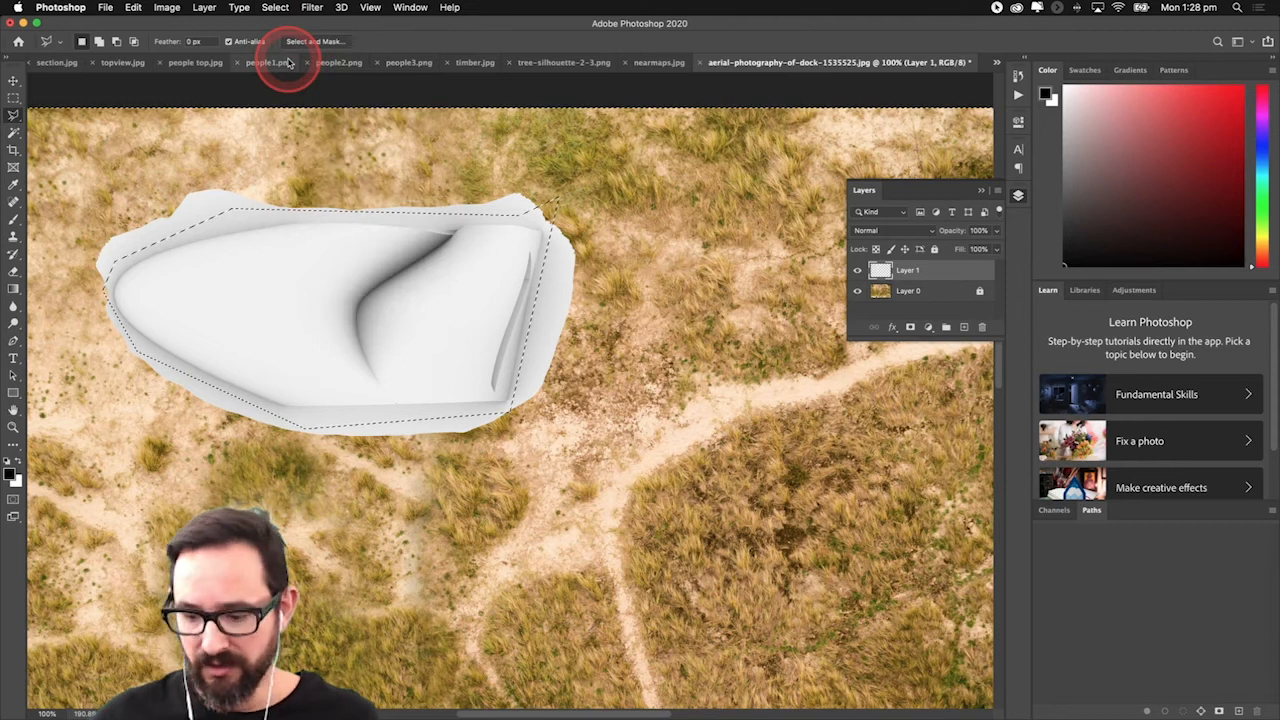
key(Delete)
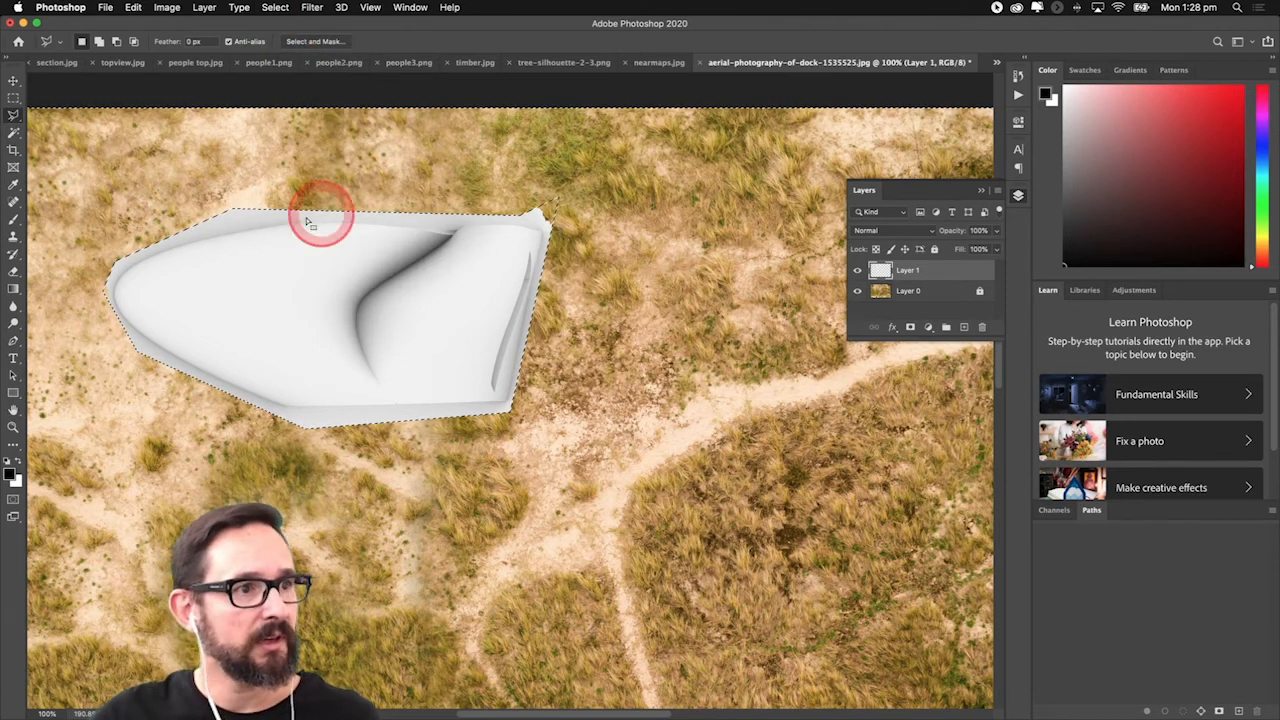
Trace the building's edge with the Magnetic Lasso at width 10 px, contrast 10% and frequency 57, invert the selection and delete the remaining shadow.
click(14, 116)
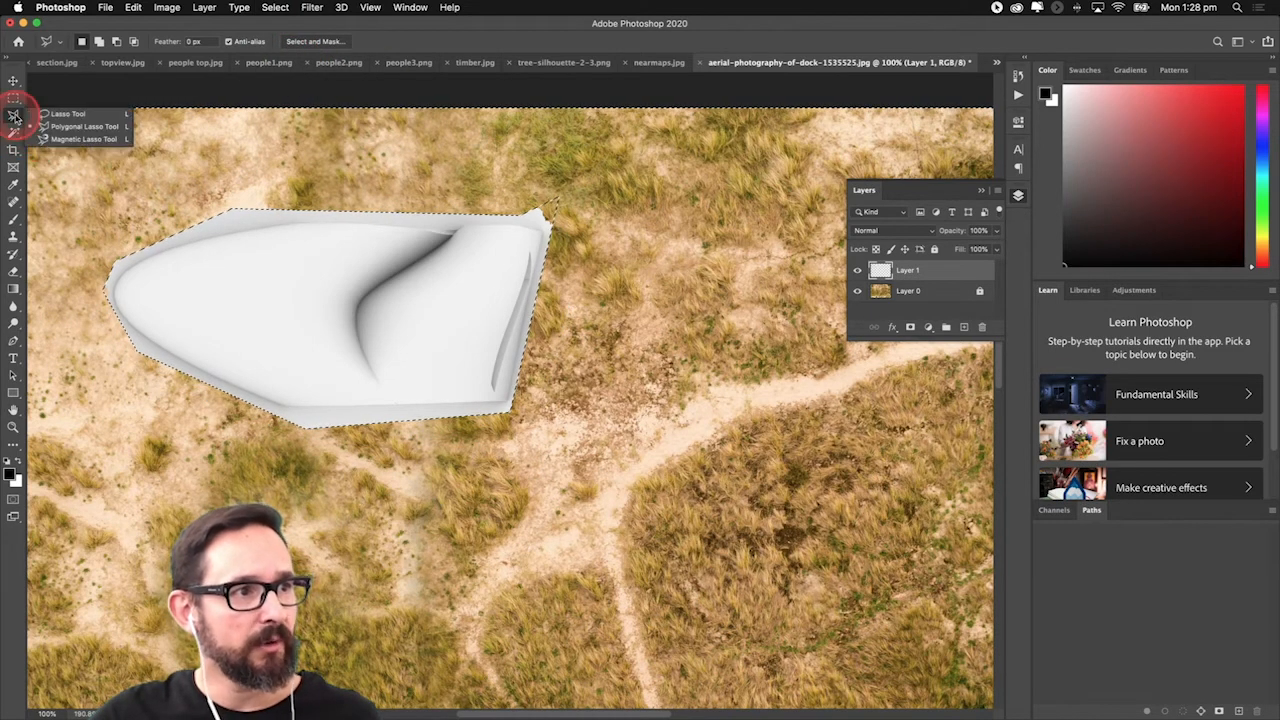
click(55, 139)
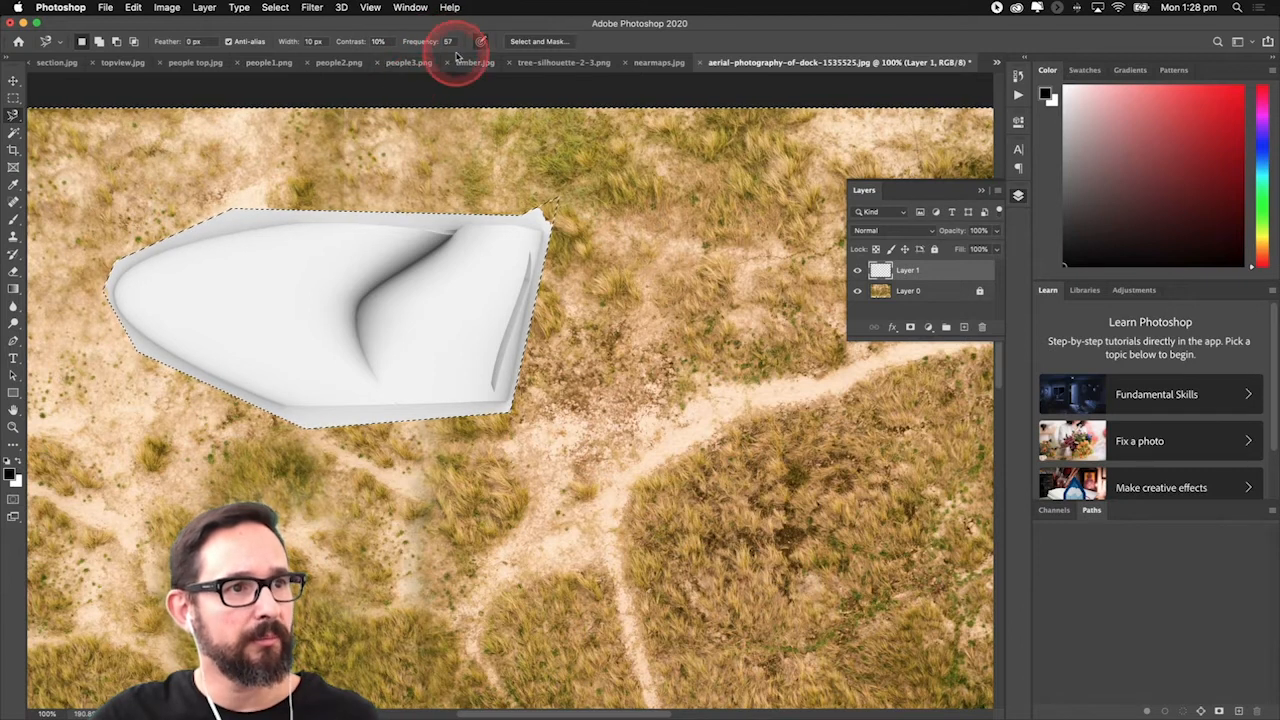
click(232, 233)
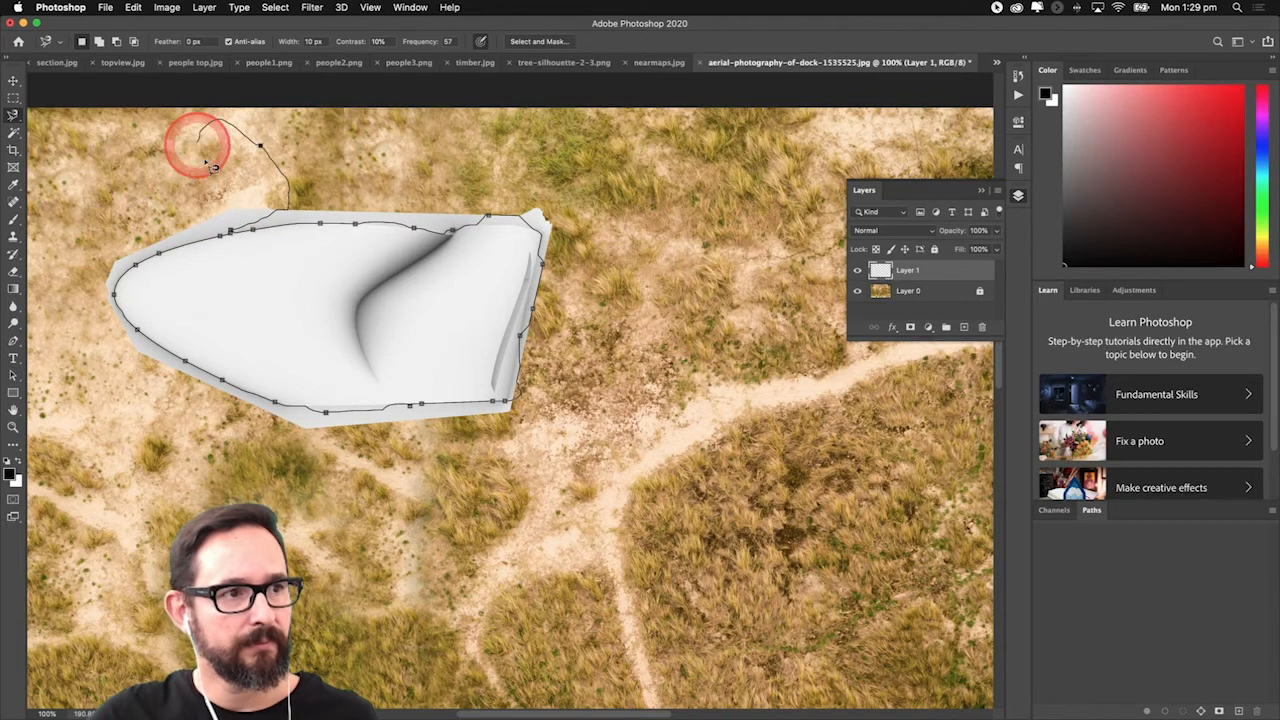
click(234, 233)
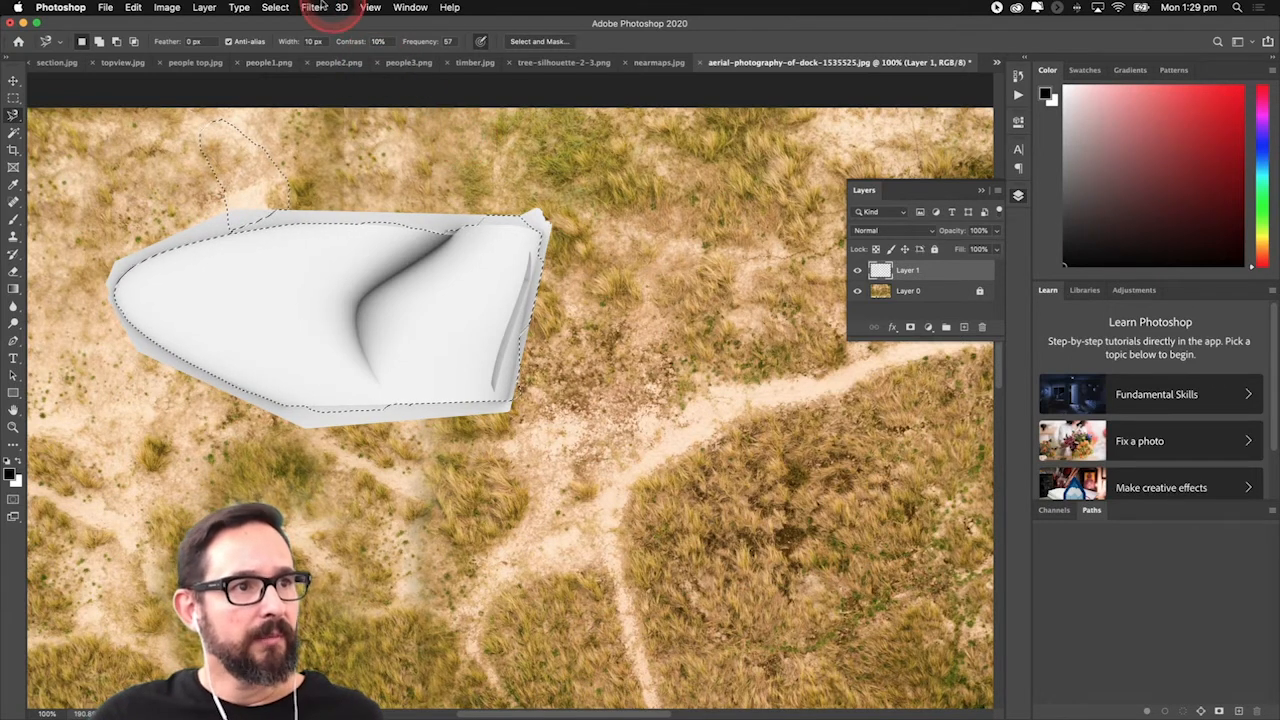
click(275, 7)
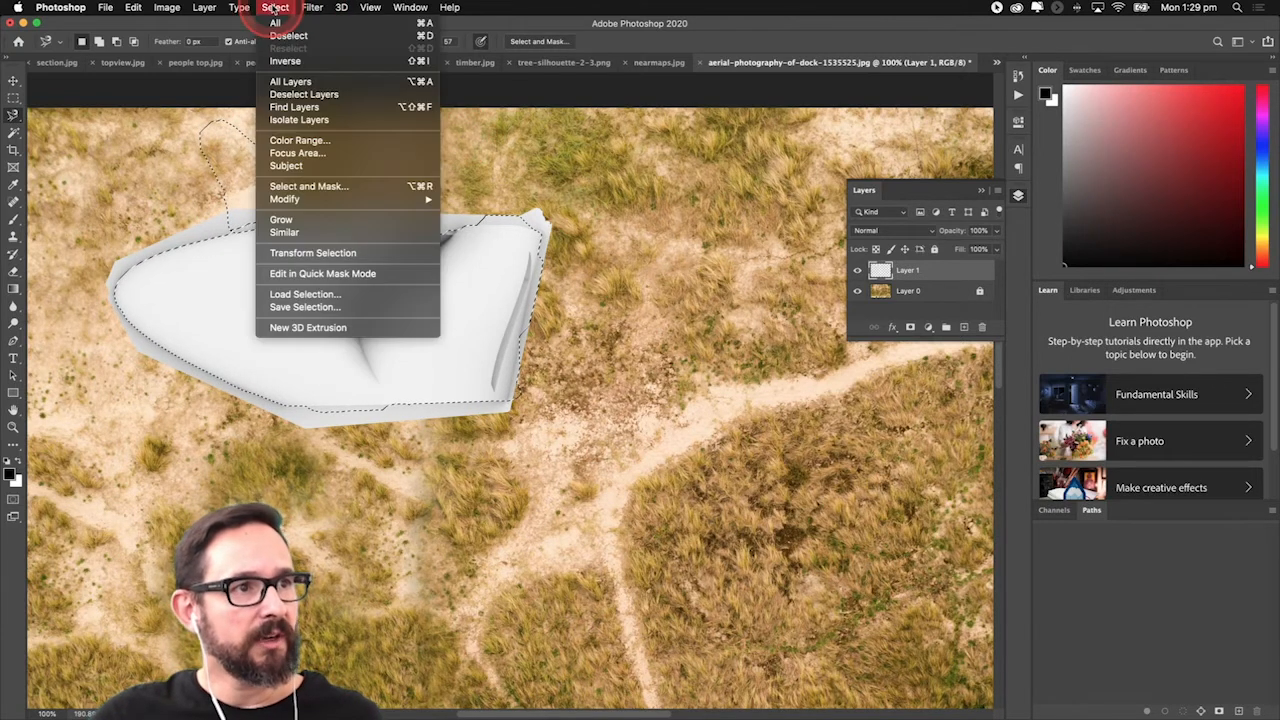
click(300, 60)
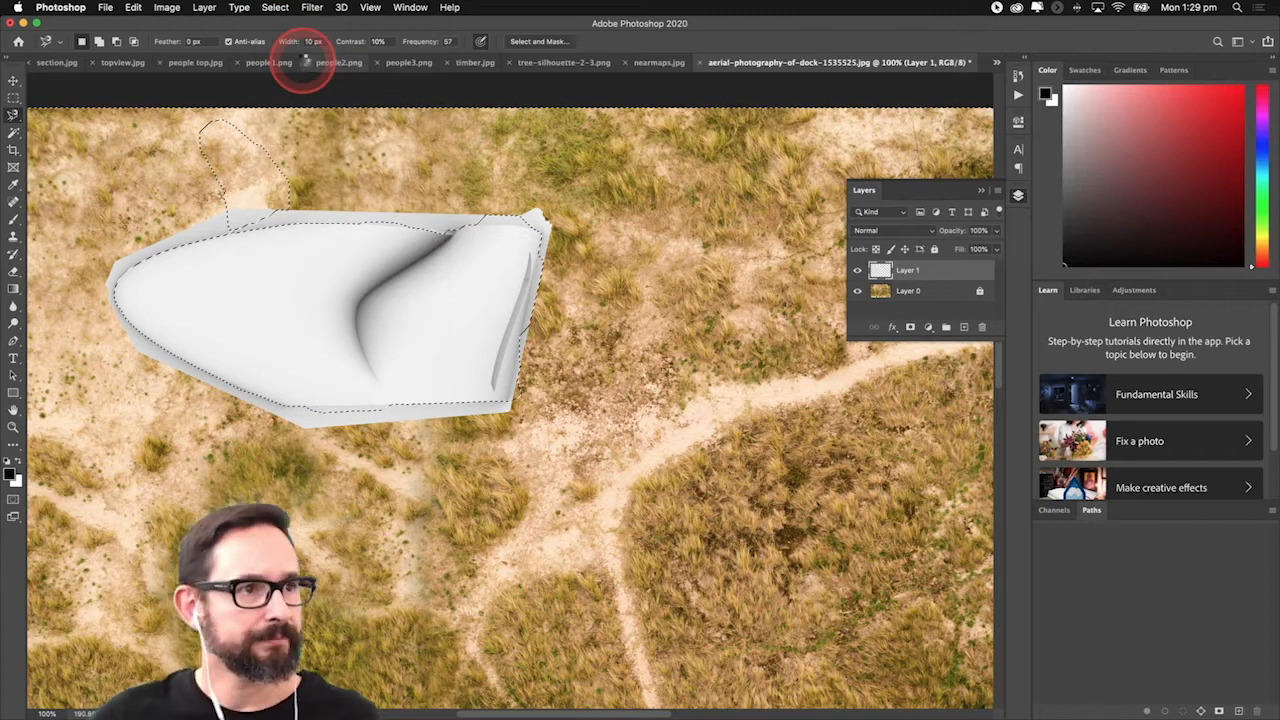
key(Delete)
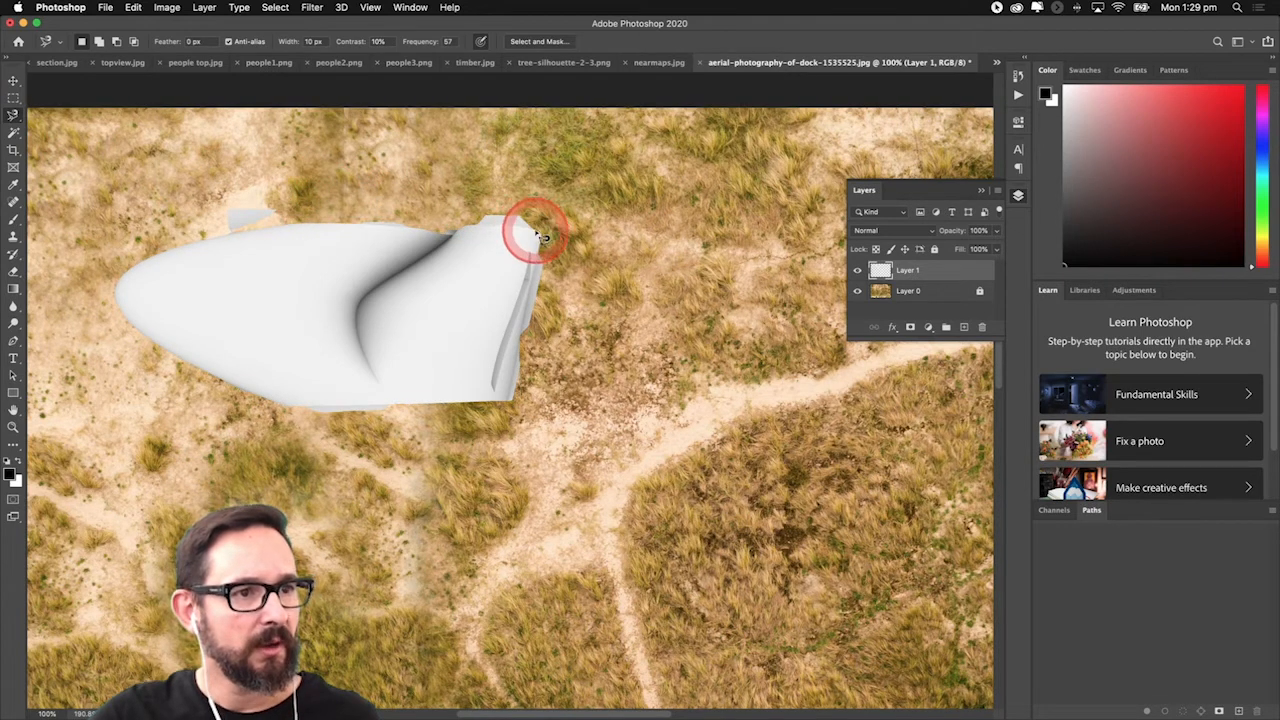
key(z)
click(435, 218)
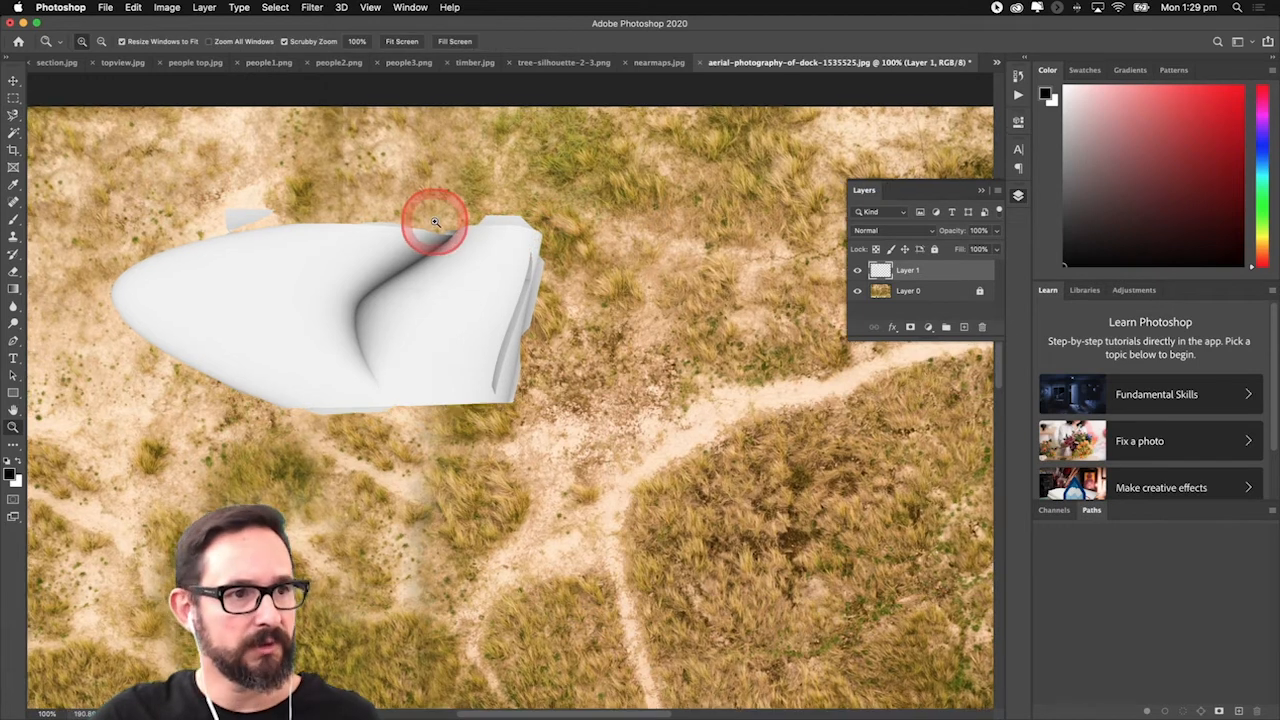
Enclose the leftover shadow fragment above the building's rounded end with the Magnetic Lasso and delete it from Layer 1.
click(435, 220)
click(354, 254)
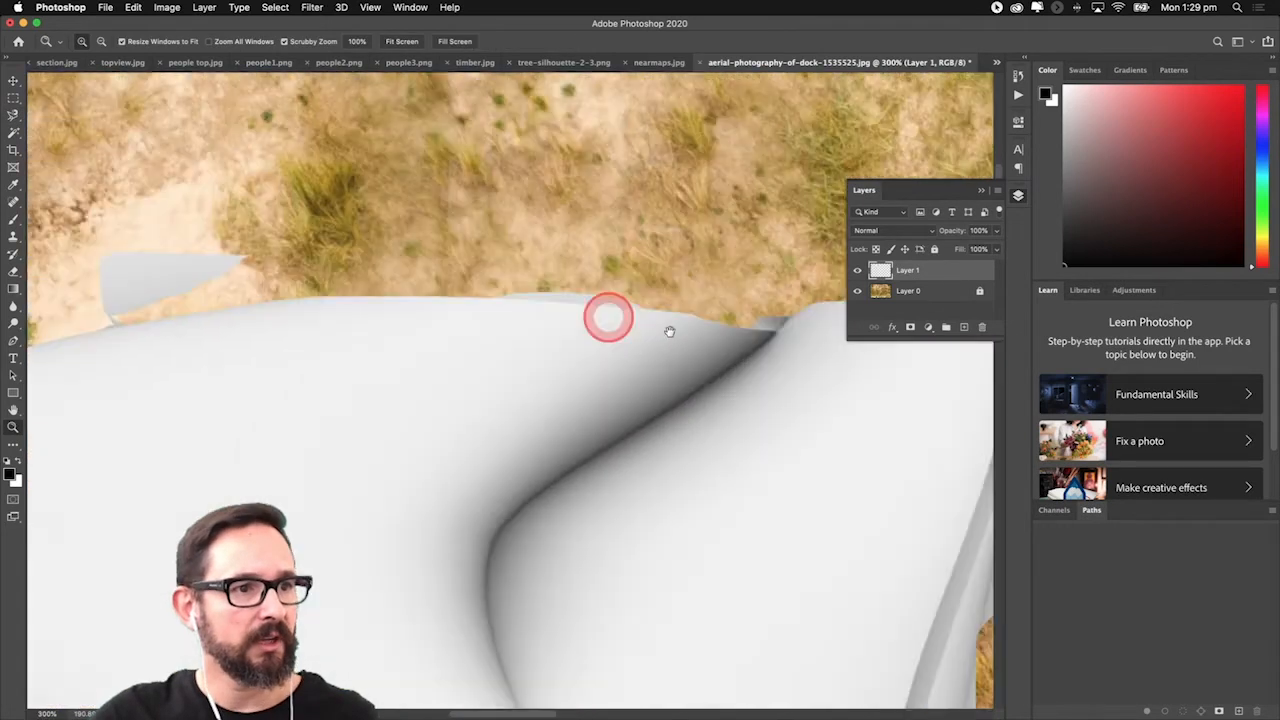
click(13, 116)
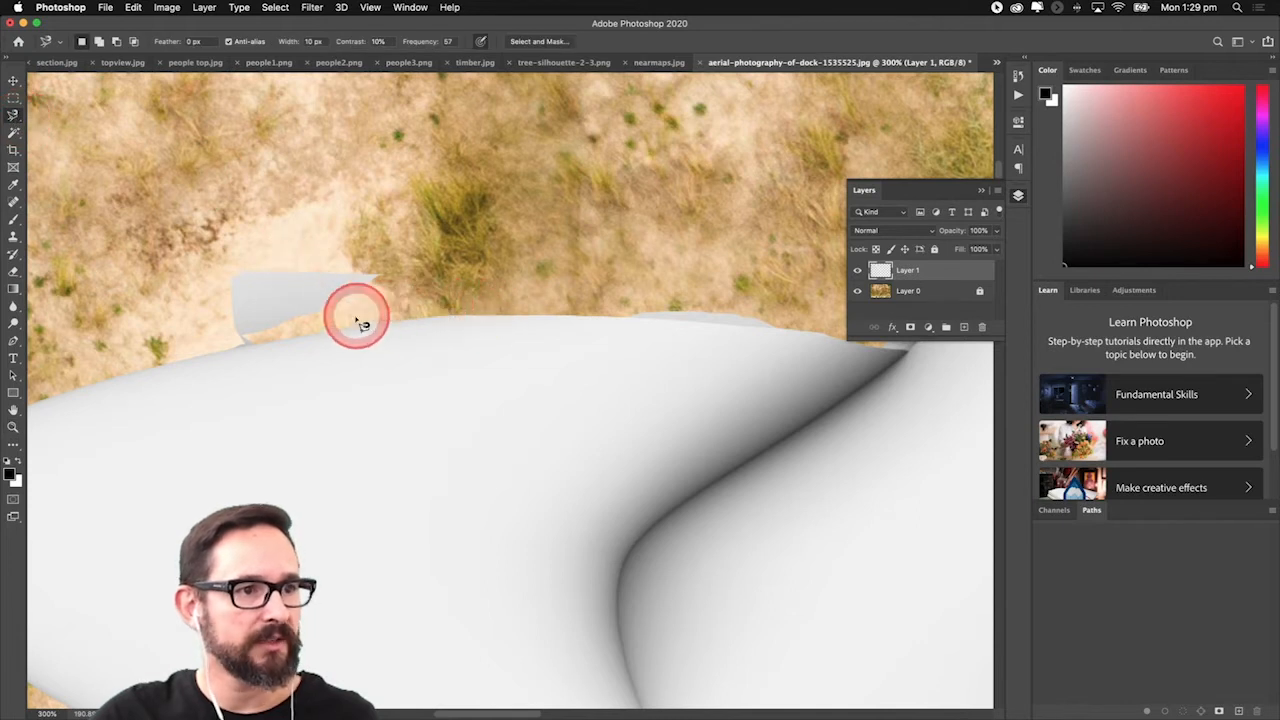
click(276, 341)
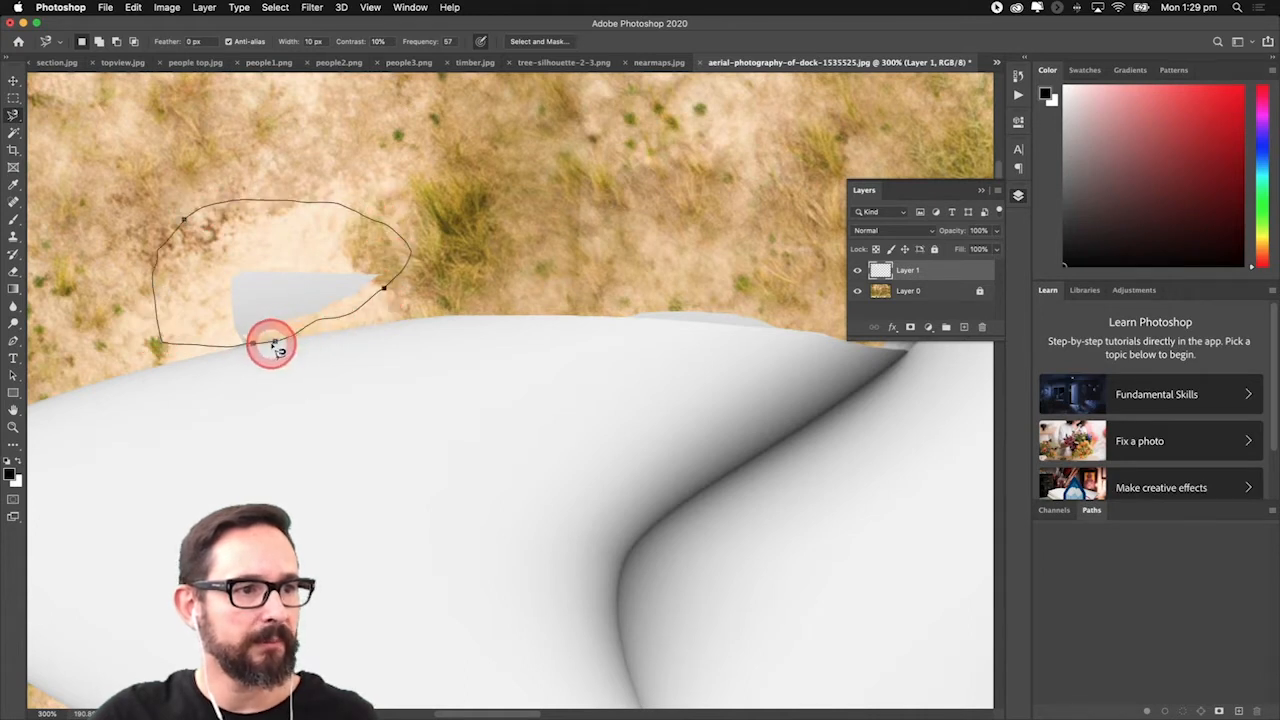
click(276, 343)
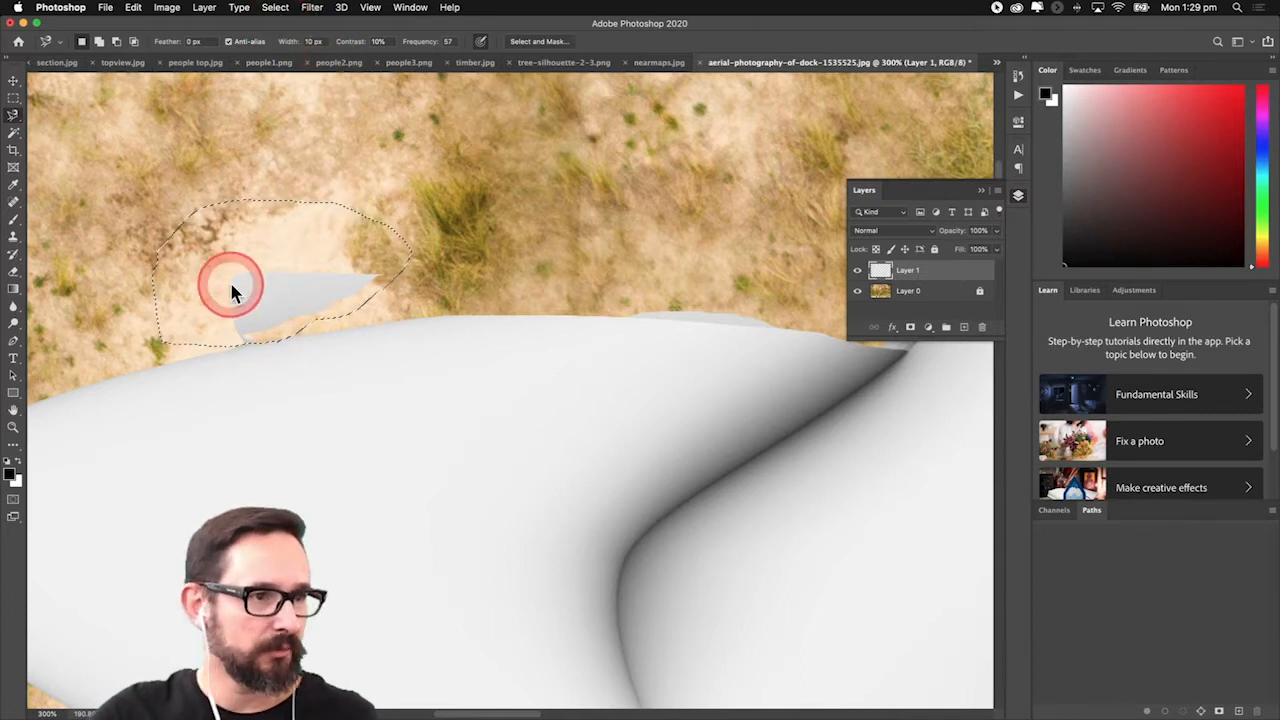
key(Delete)
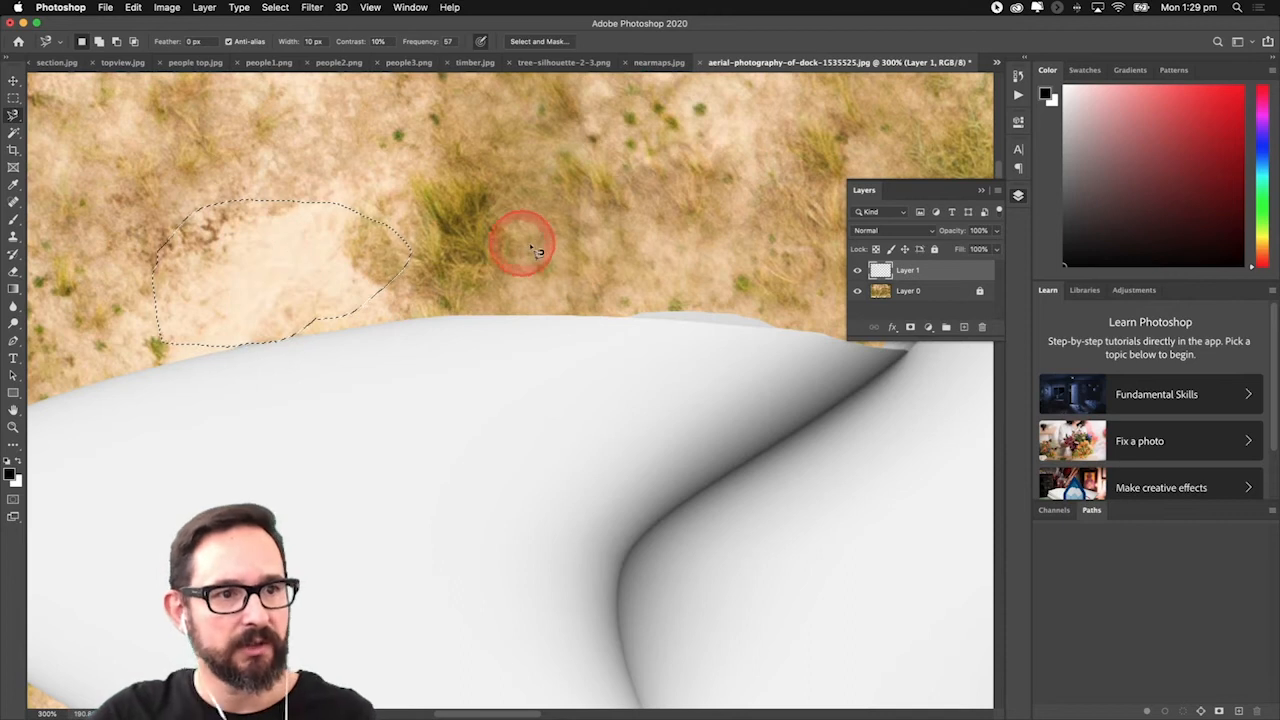
Trace the building's upper edge near its squared end with the Magnetic Lasso, delete the shadow remnants outside it, and deselect.
drag(585, 244, 204, 217)
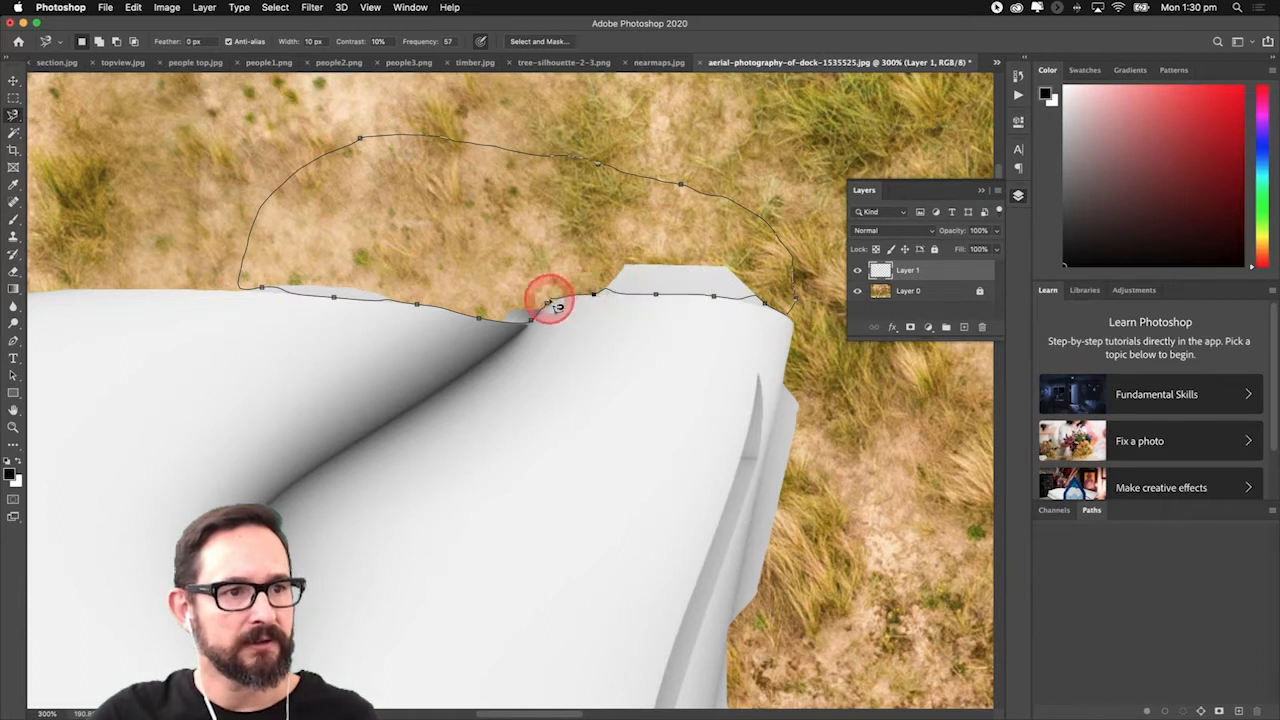
double_click(547, 304)
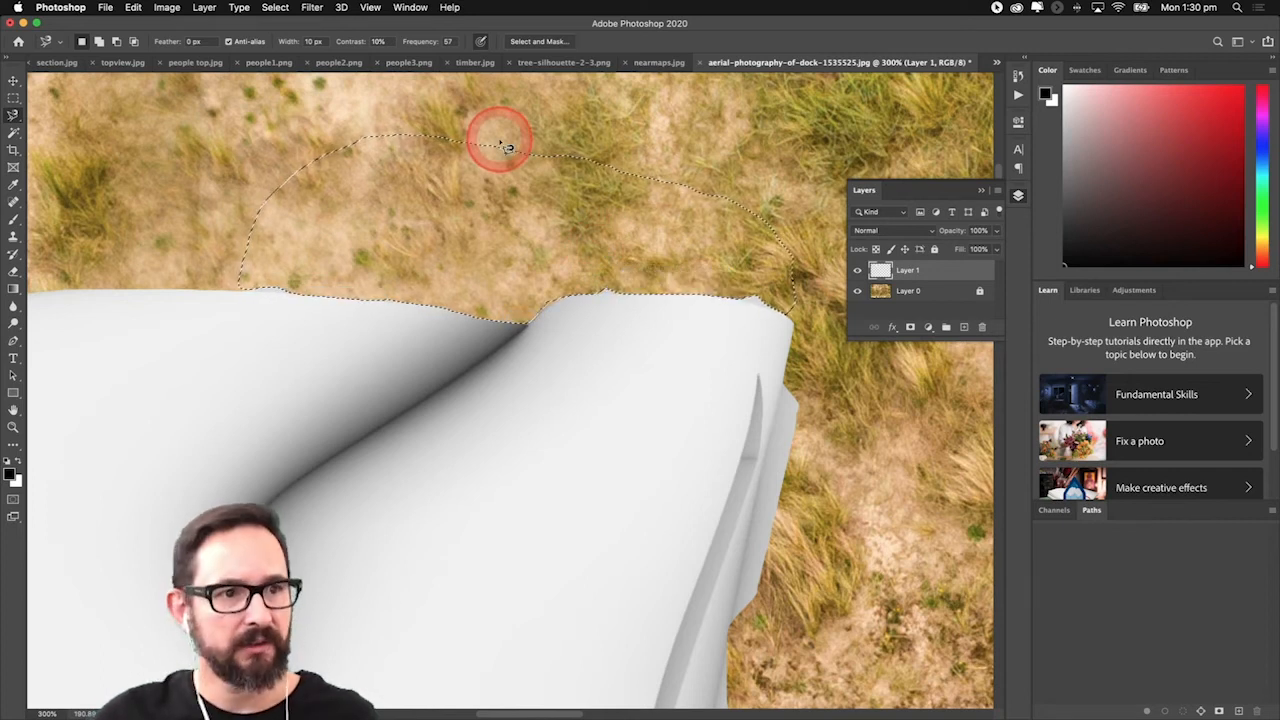
click(791, 321)
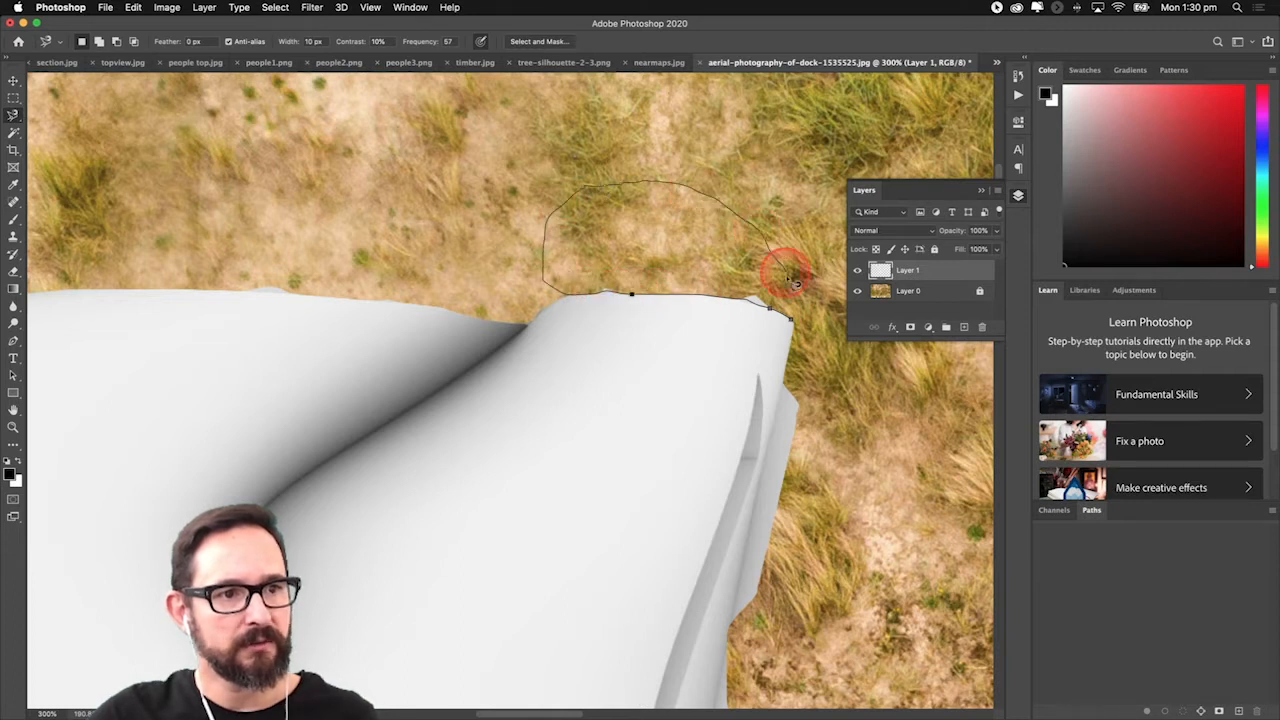
click(793, 322)
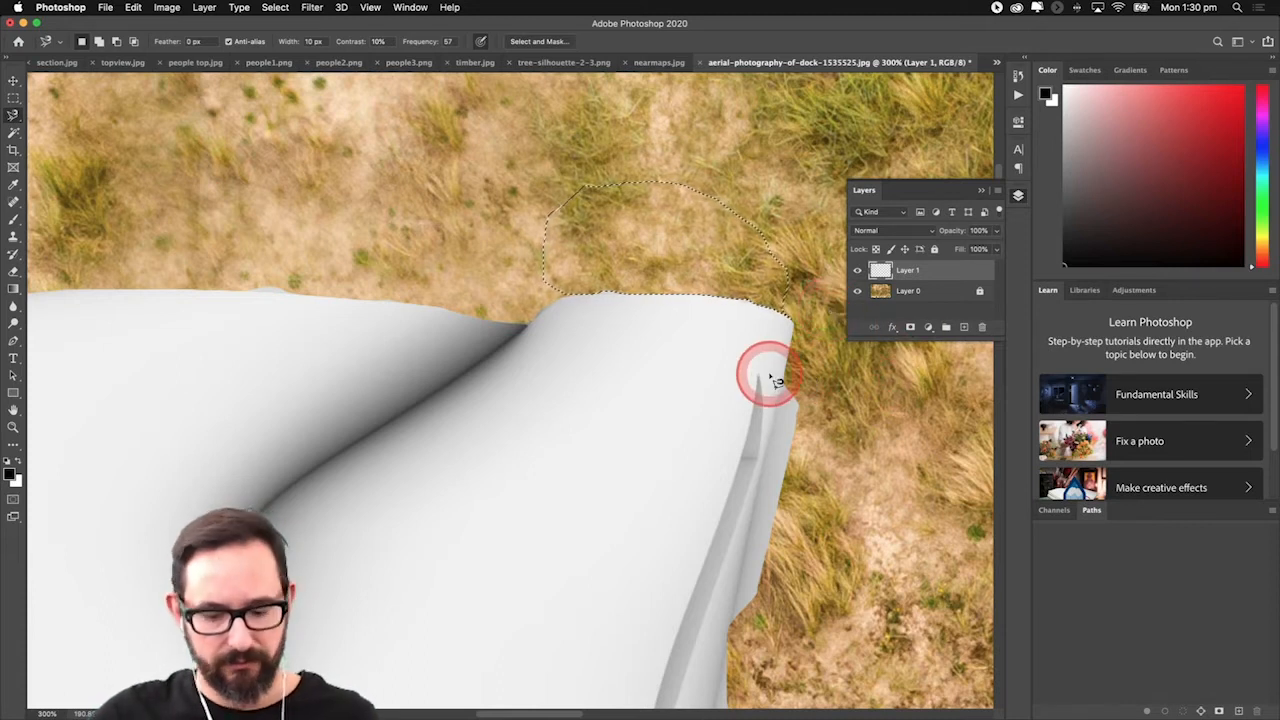
key(super+d)
Select the shadow strip along the building's squared end with the Magnetic Lasso, delete it, and deselect.
drag(723, 434, 584, 177)
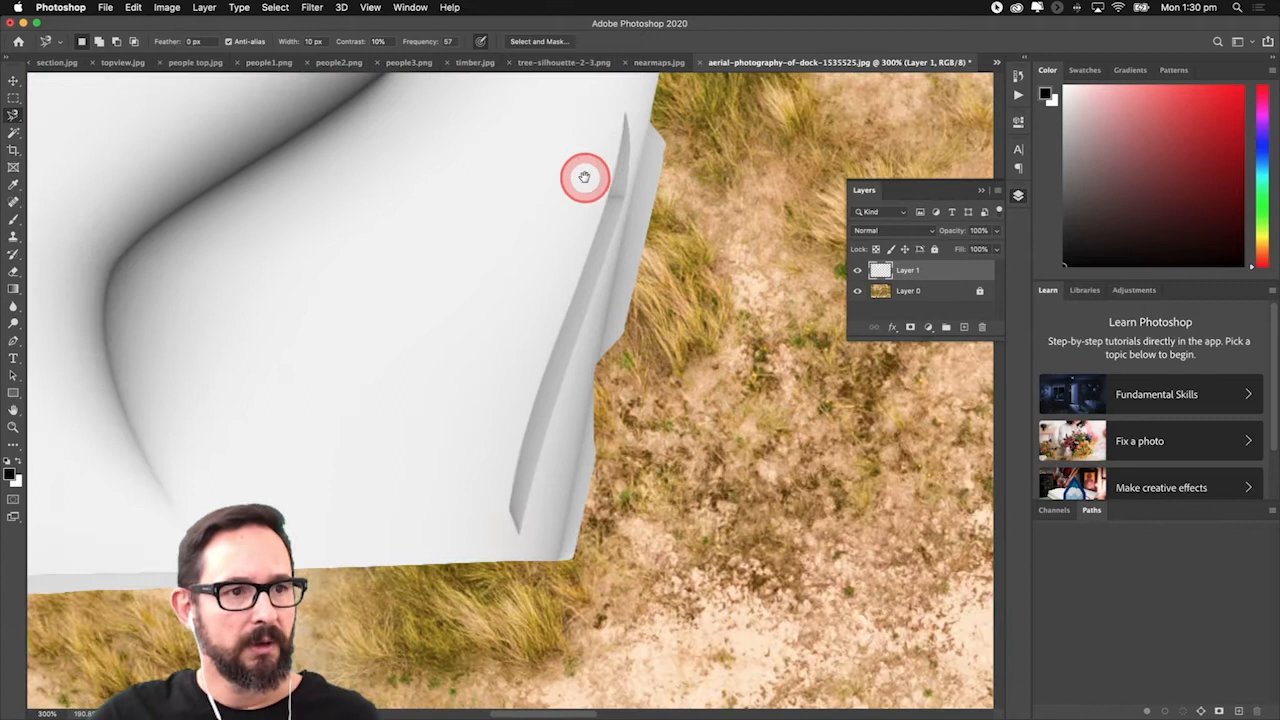
click(660, 122)
mouse_move(648, 128)
mouse_down()
mouse_move(553, 590)
mouse_move(642, 567)
mouse_move(686, 469)
mouse_move(717, 190)
mouse_up()
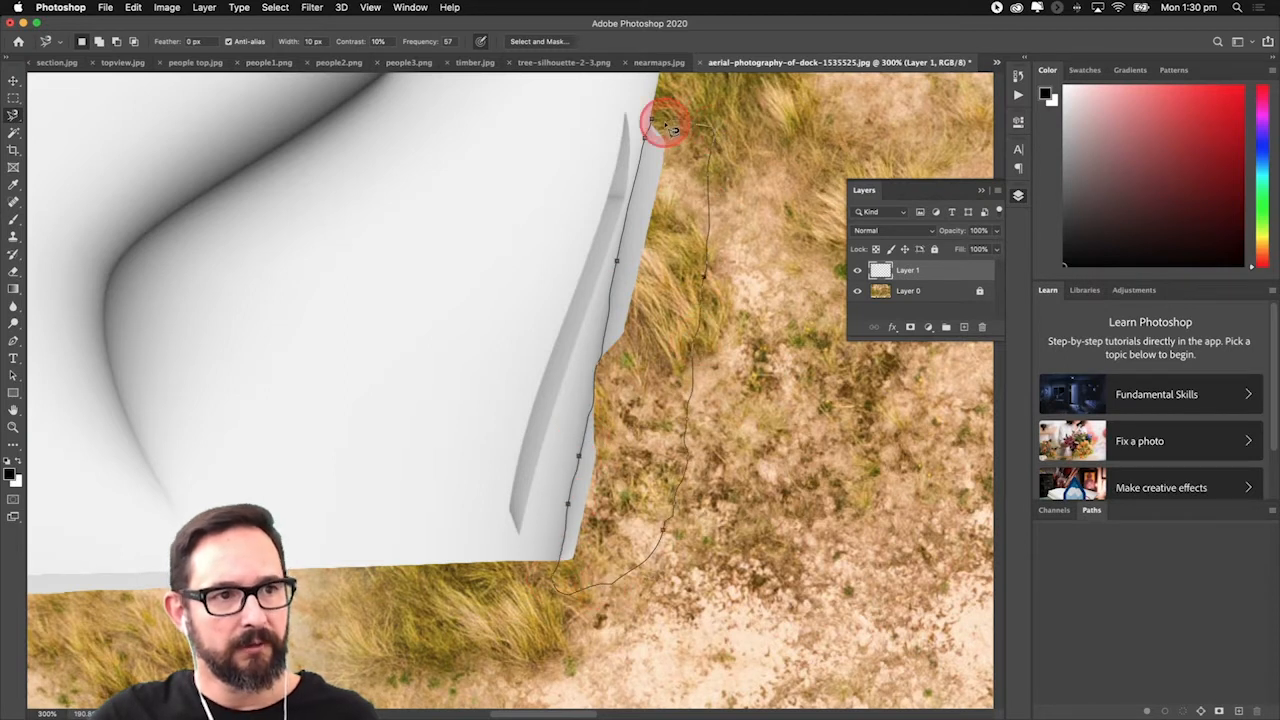
drag(664, 128, 652, 122)
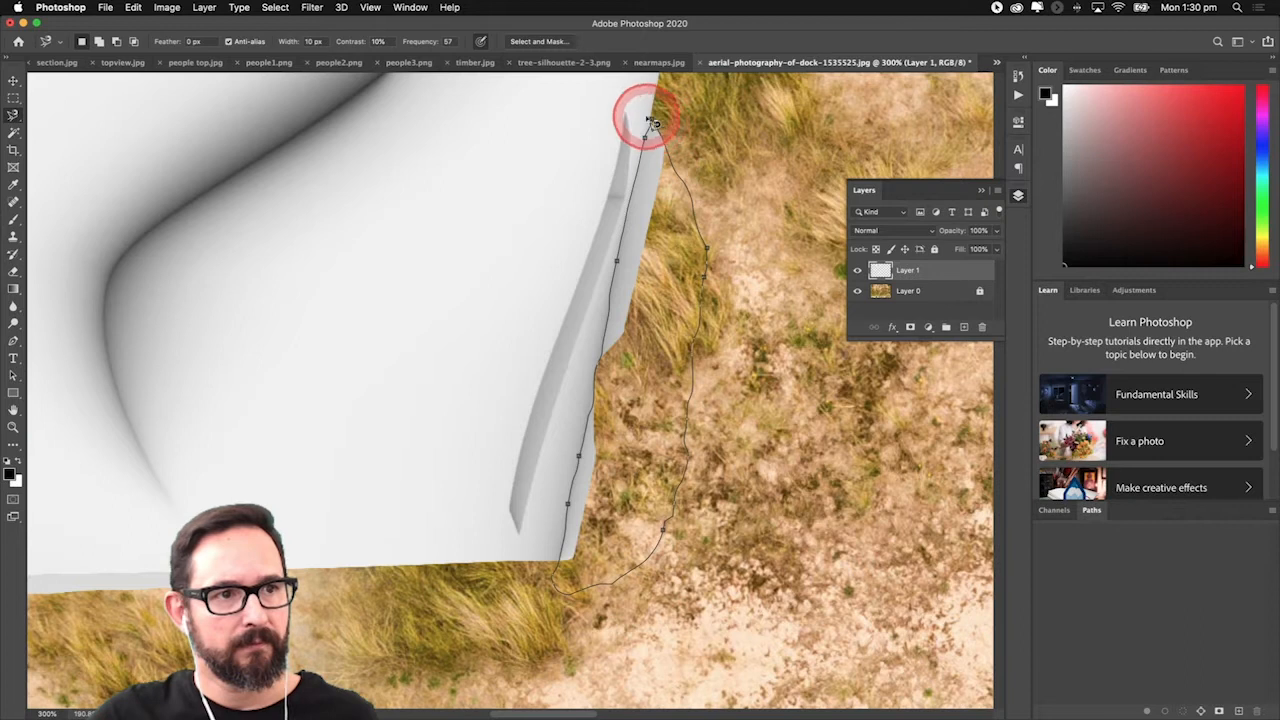
click(652, 122)
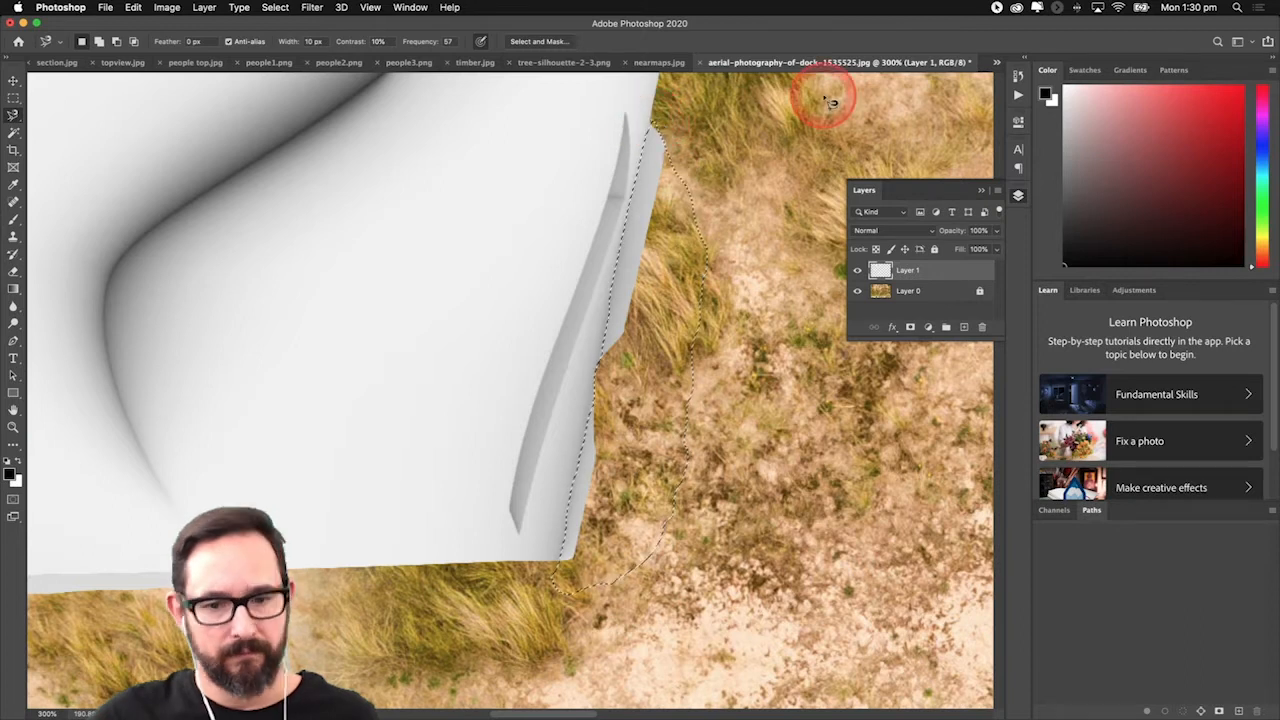
key(Delete)
key(super+d)
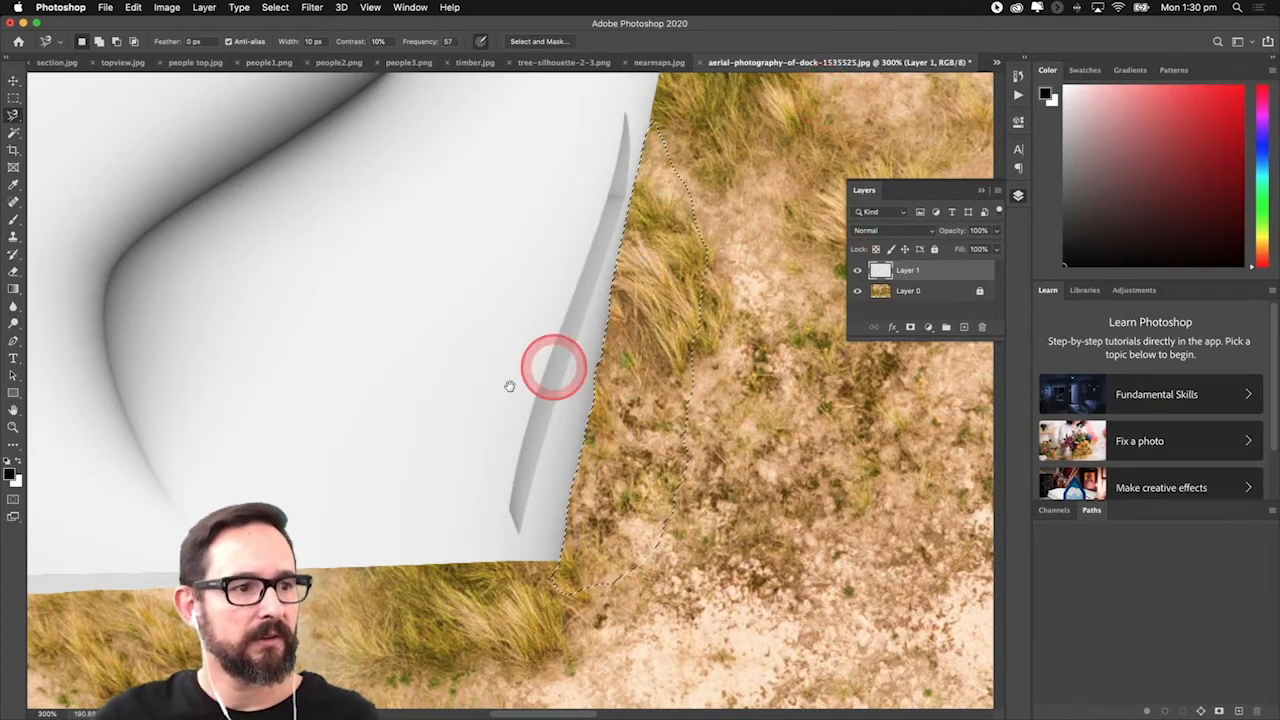
Set the Magnetic Lasso to contrast 5% and frequency 70, trace the shadow along the building's lower edge, and delete it.
mouse_move(283, 448)
mouse_down()
mouse_move(592, 331)
mouse_move(991, 288)
mouse_move(789, 280)
mouse_up()
click(751, 456)
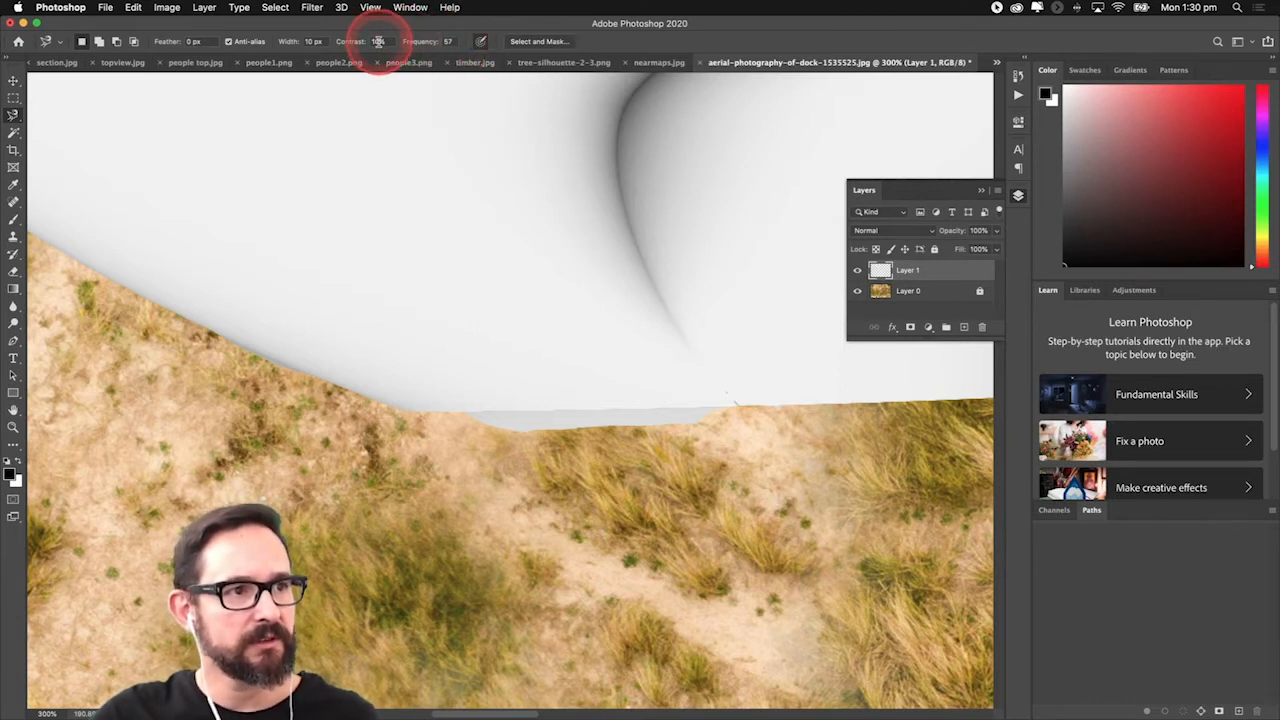
text(5)
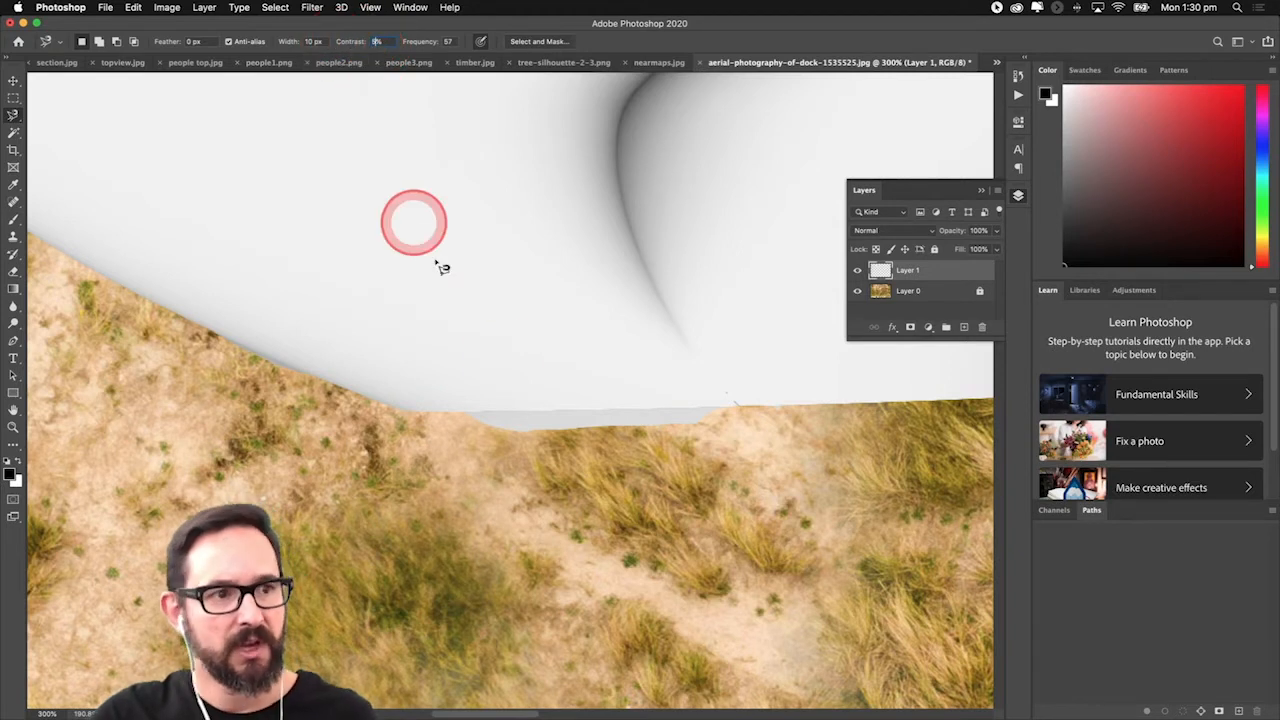
click(517, 405)
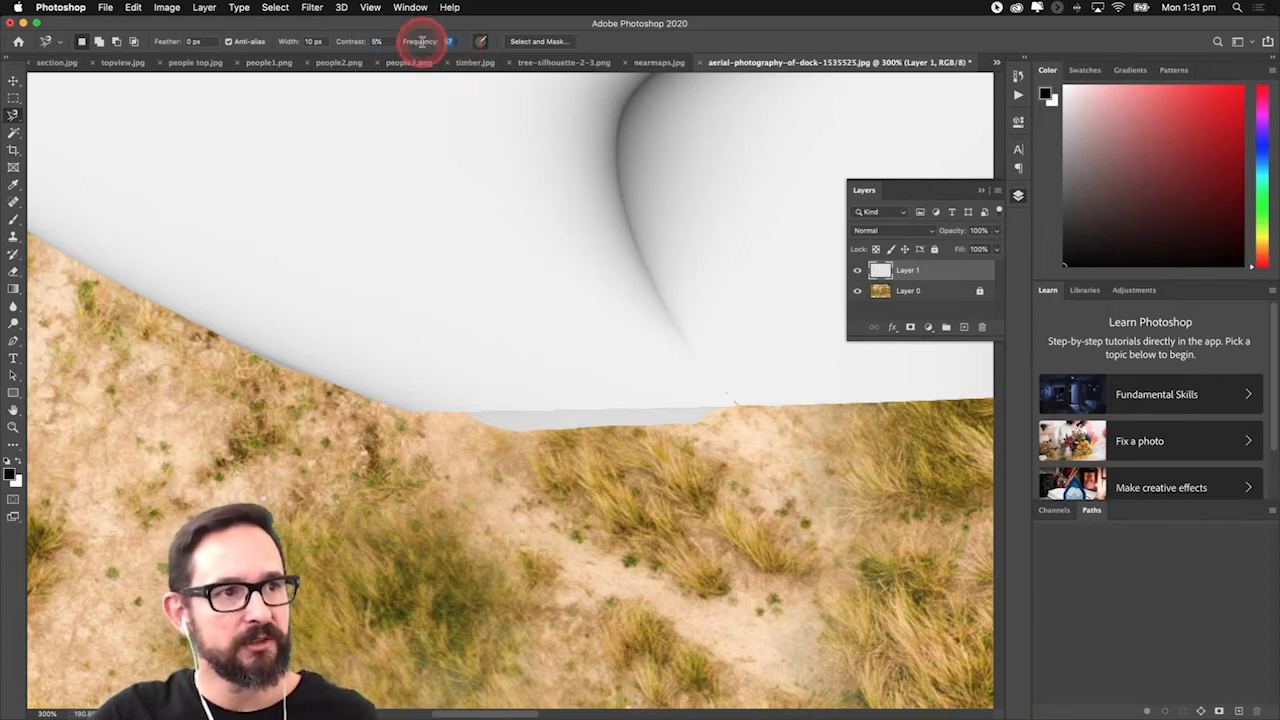
text(7)
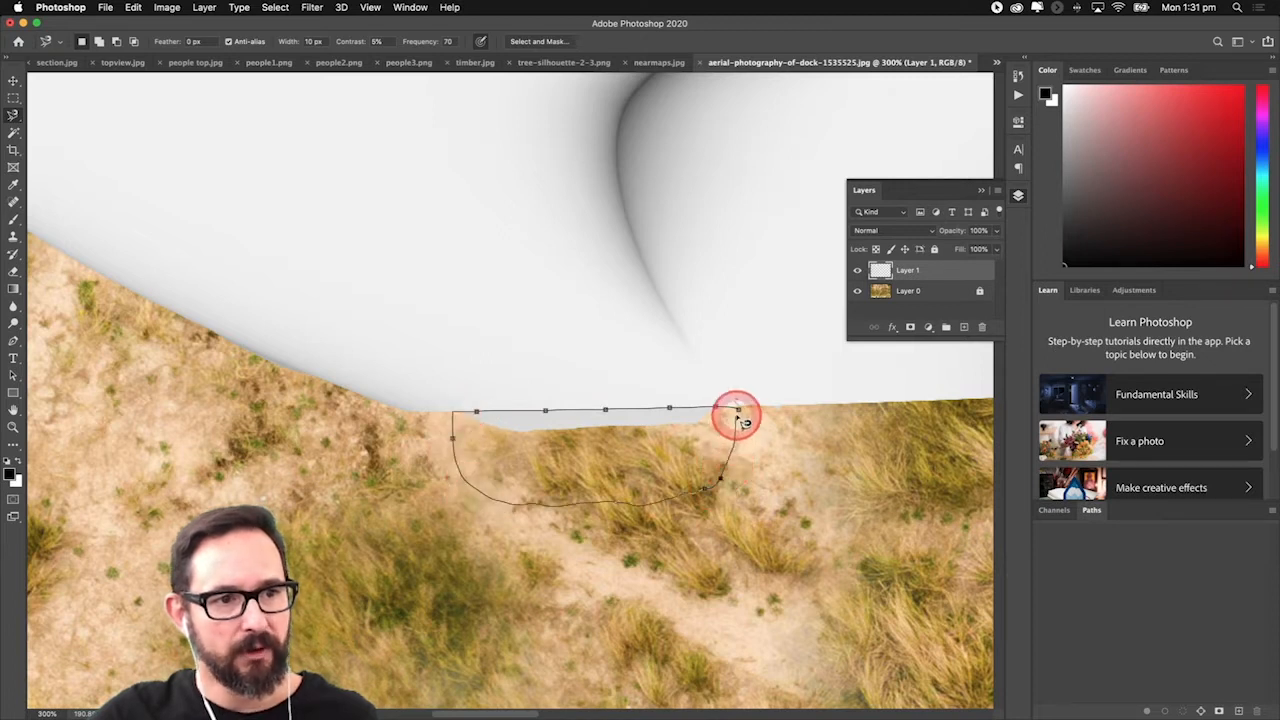
click(740, 412)
key(Delete)
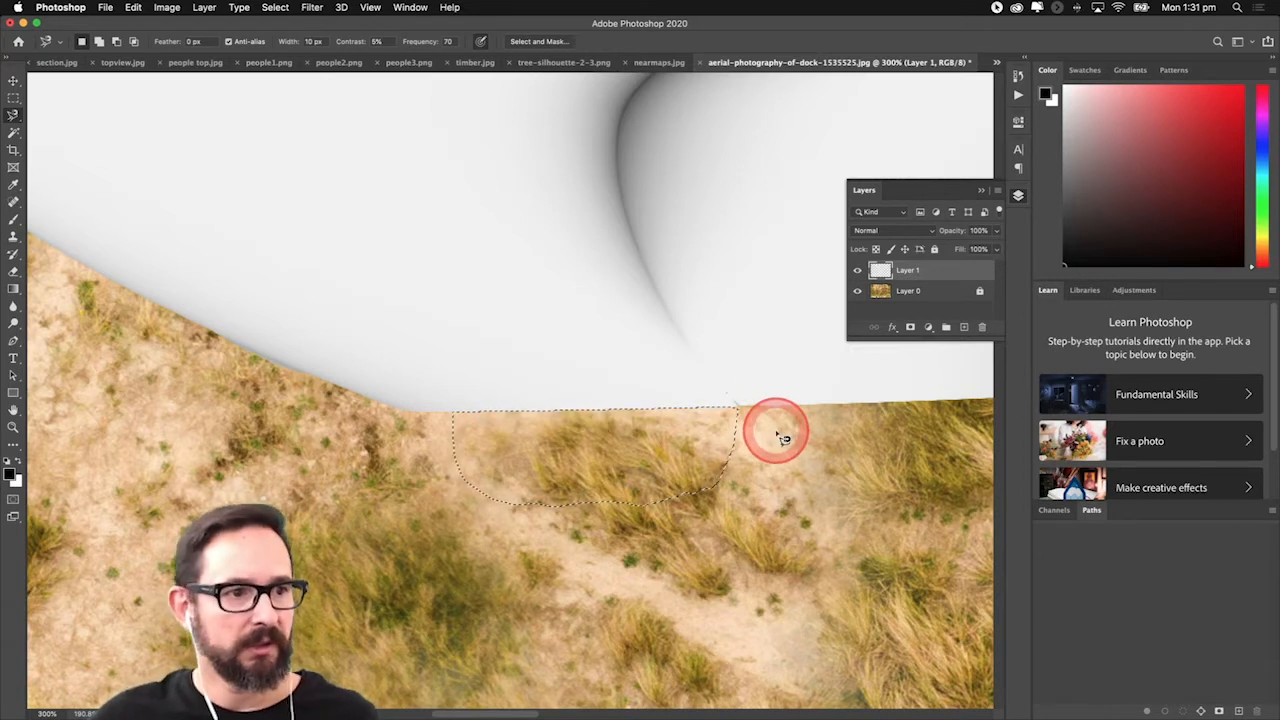
Check the cut-out building against the whole terrain and deselect the area along its lower edge.
key(z)
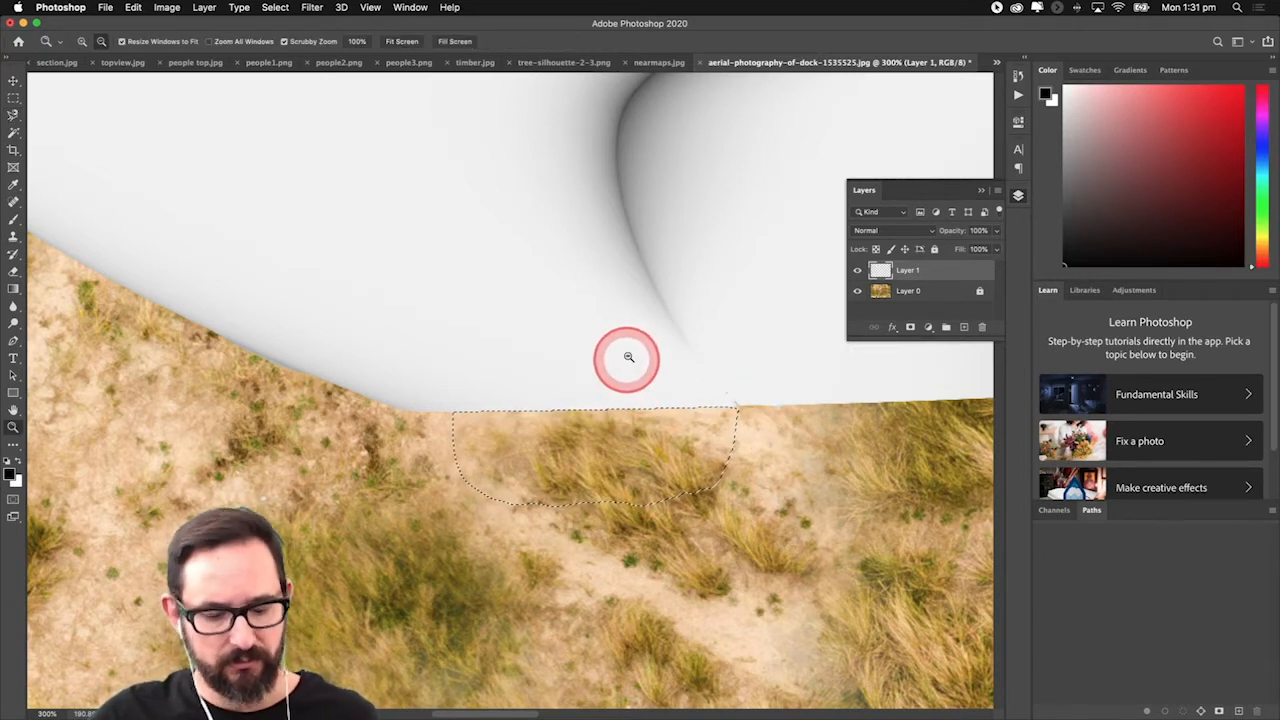
alt+click(626, 346)
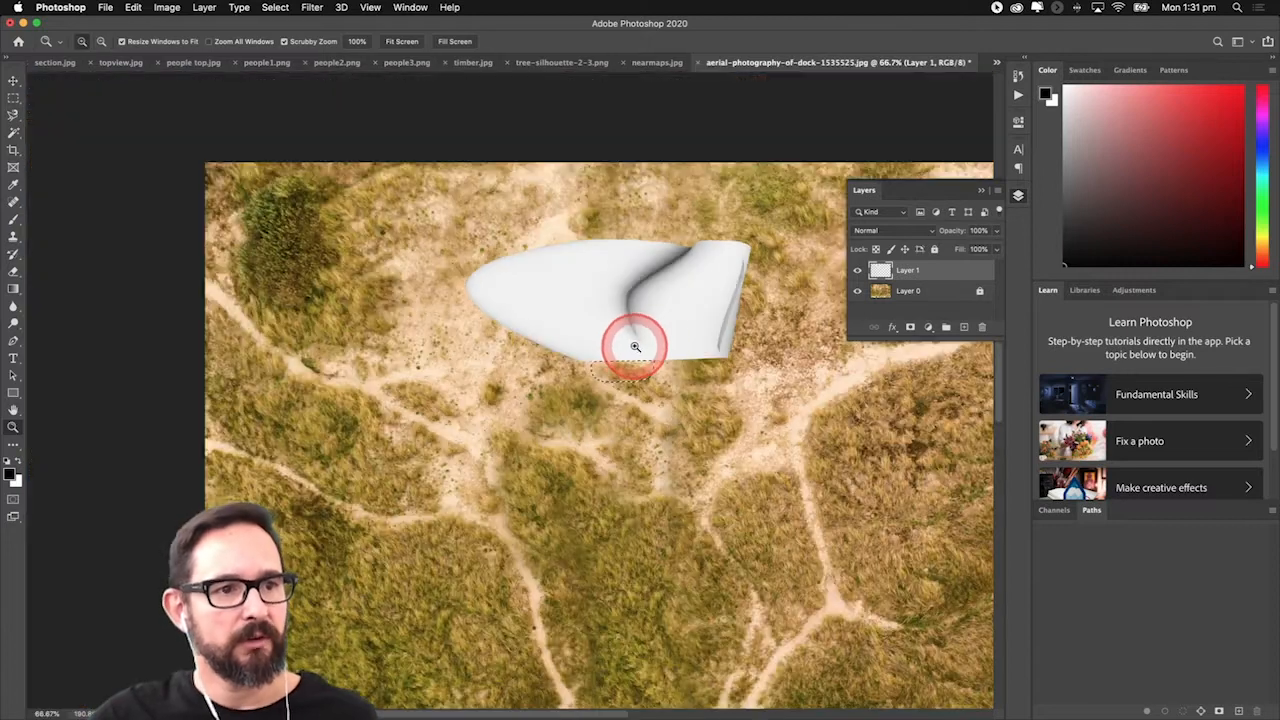
drag(663, 334, 535, 80)
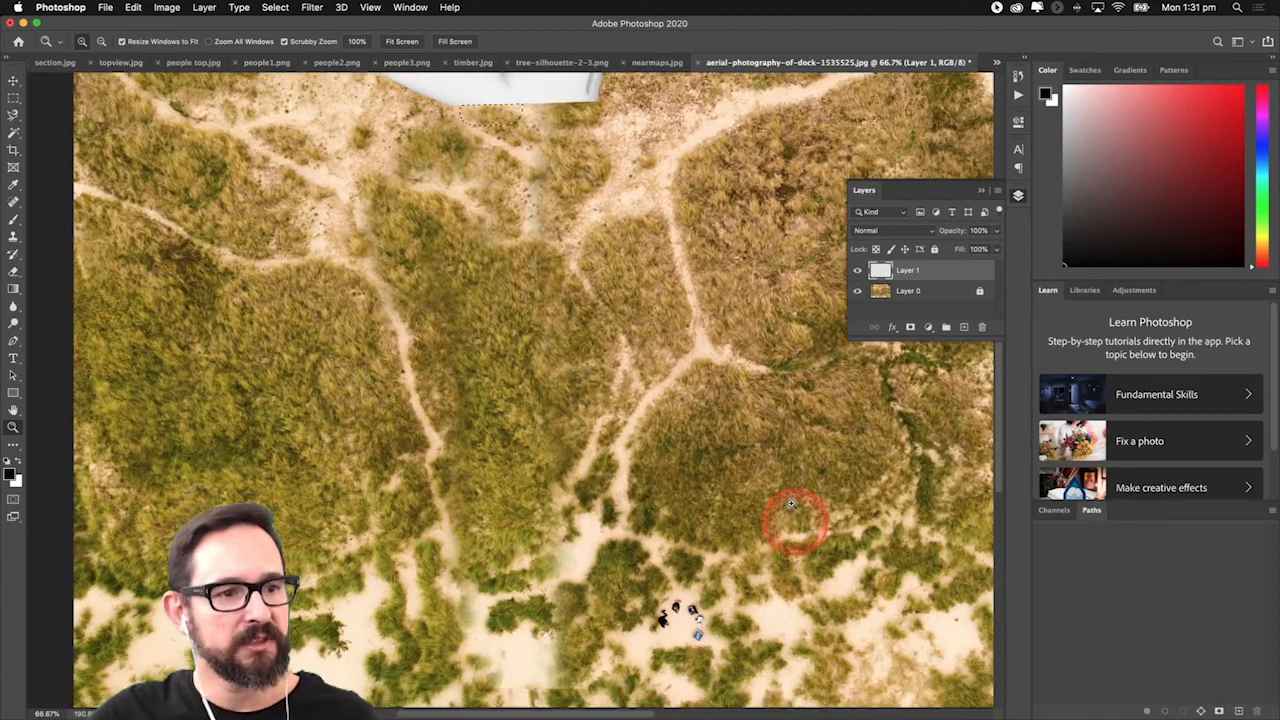
drag(576, 215, 560, 346)
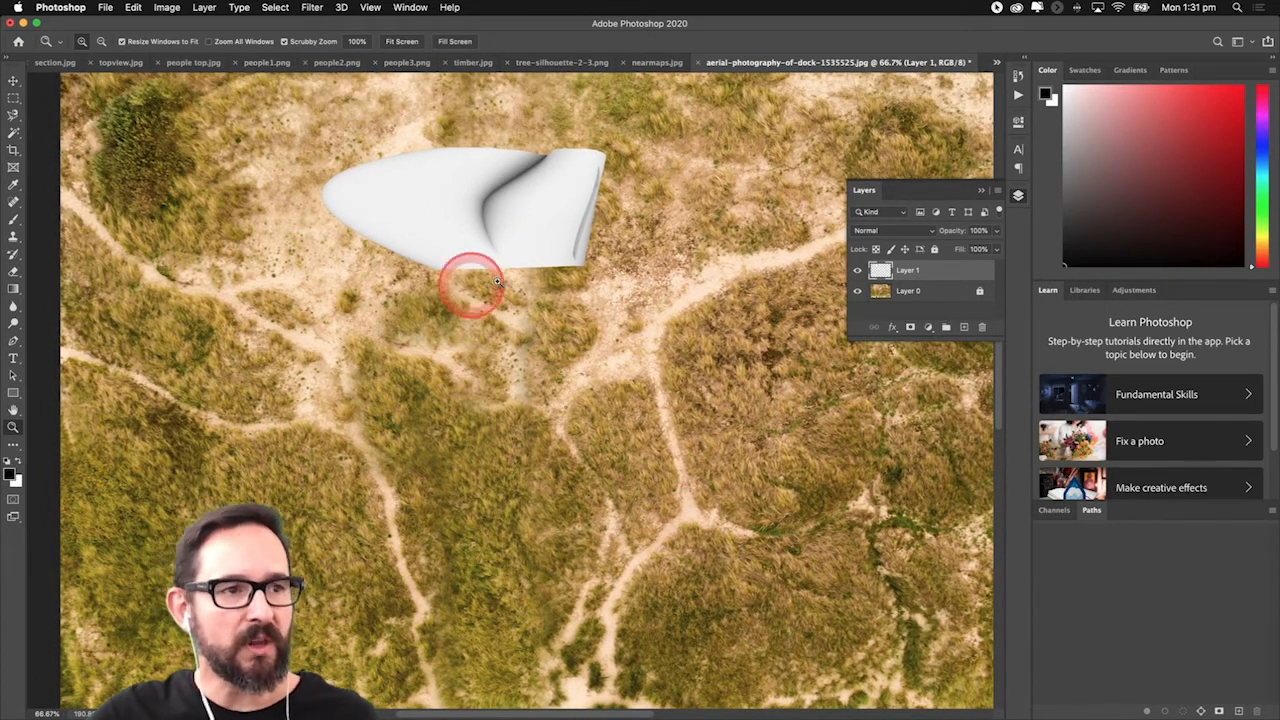
key(super+z)
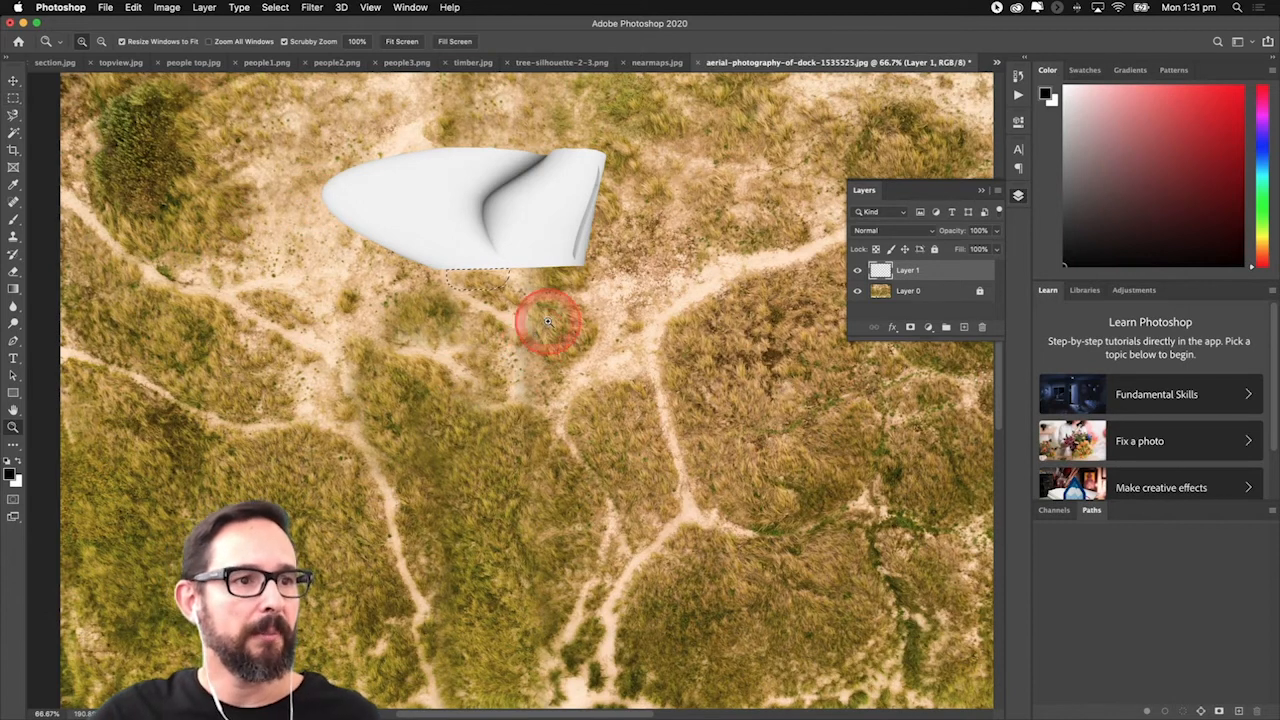
click(13, 97)
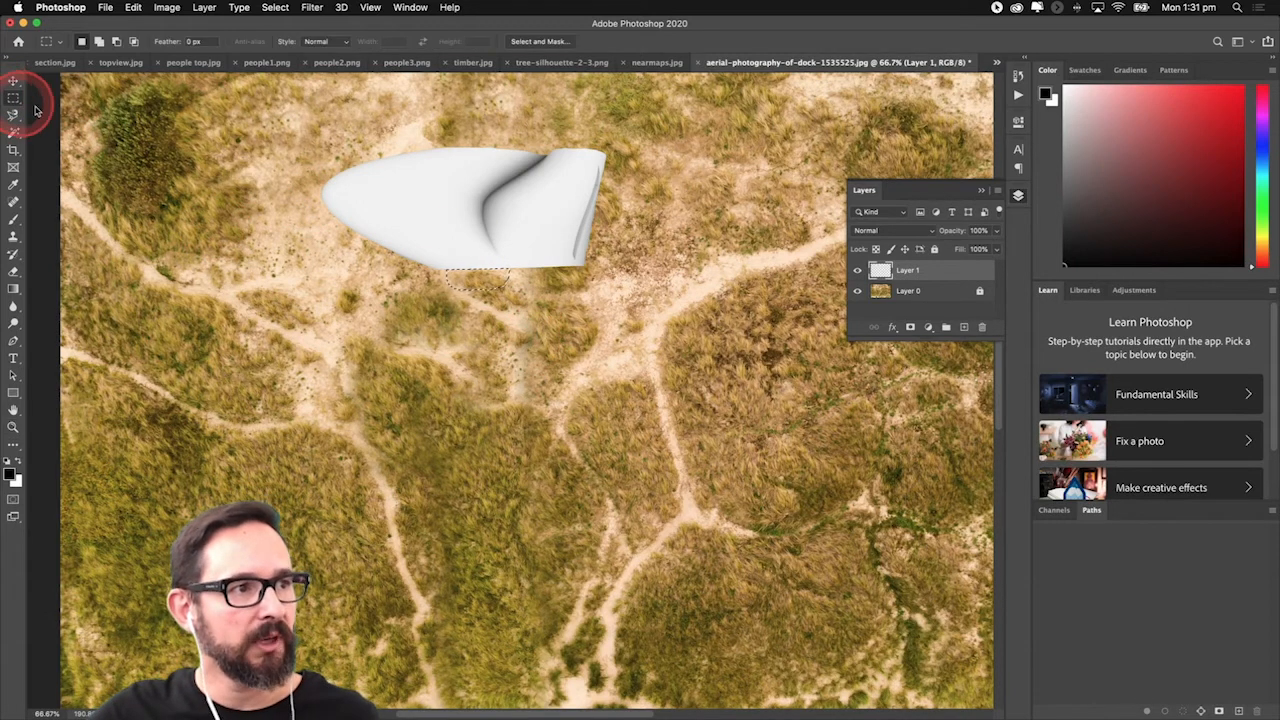
right_click(462, 273)
click(481, 282)
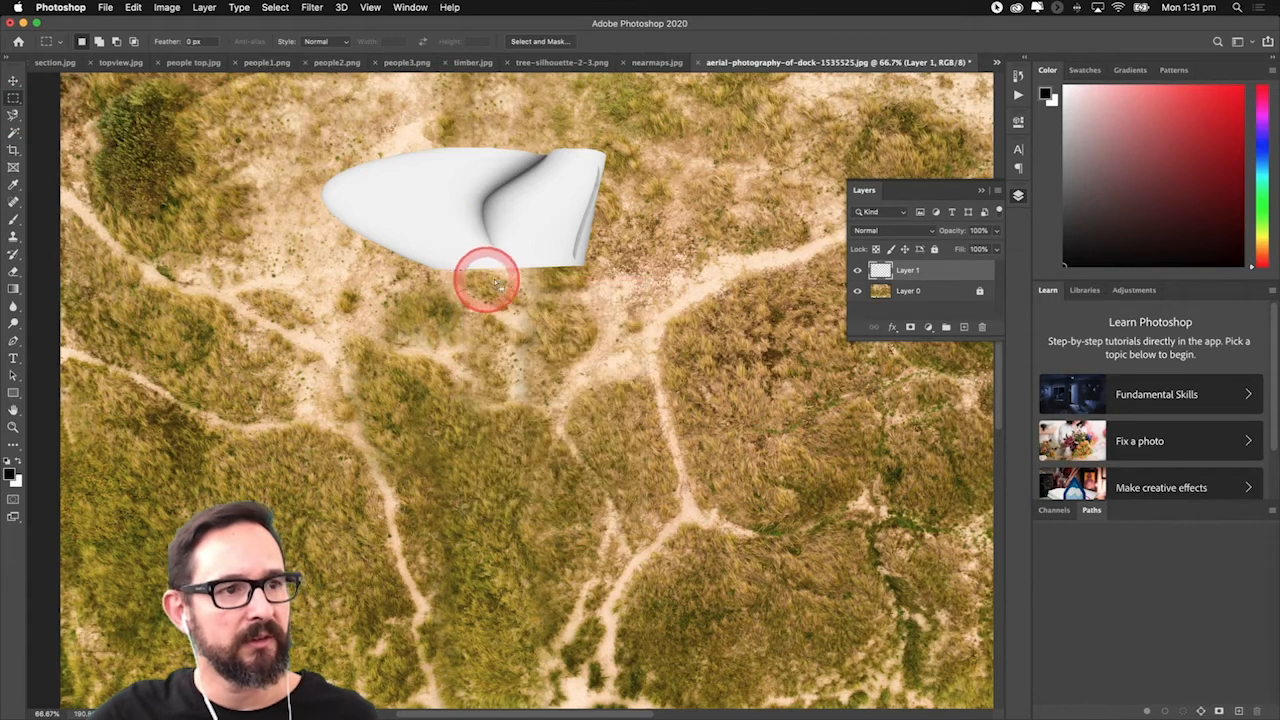
Lower the opacity of the building on Layer 1 to 93%.
click(13, 81)
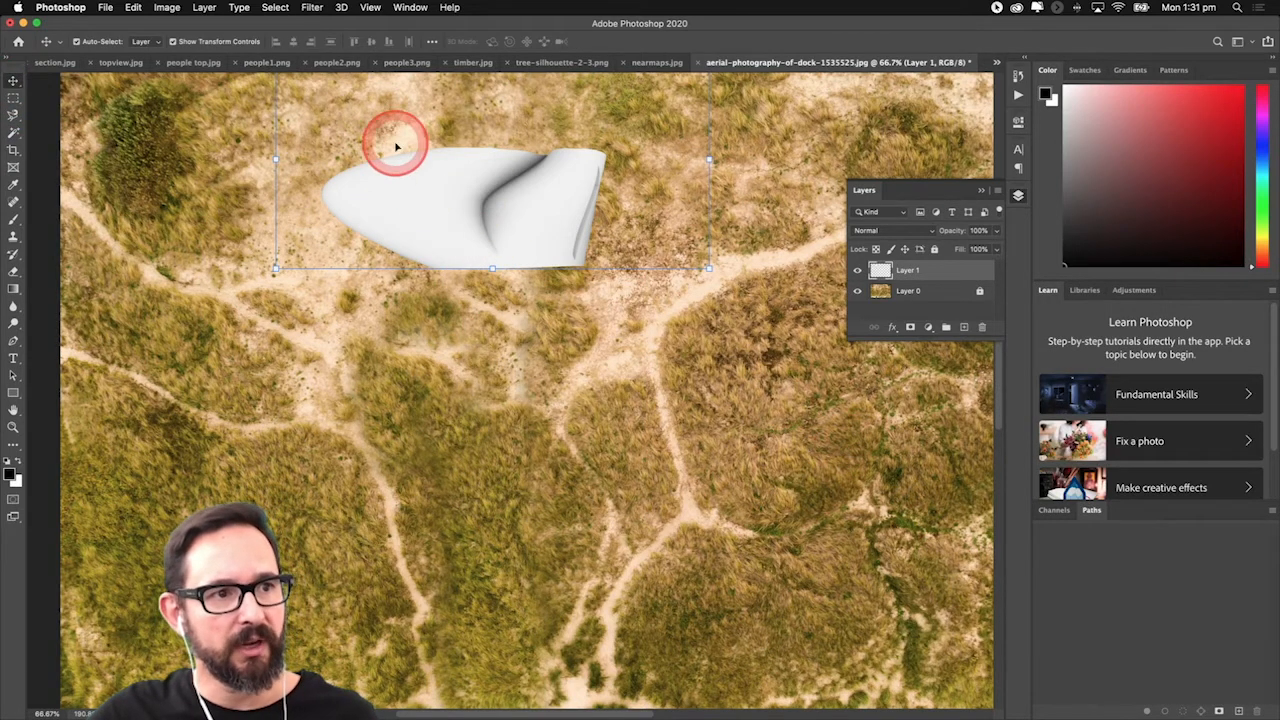
drag(563, 338, 563, 391)
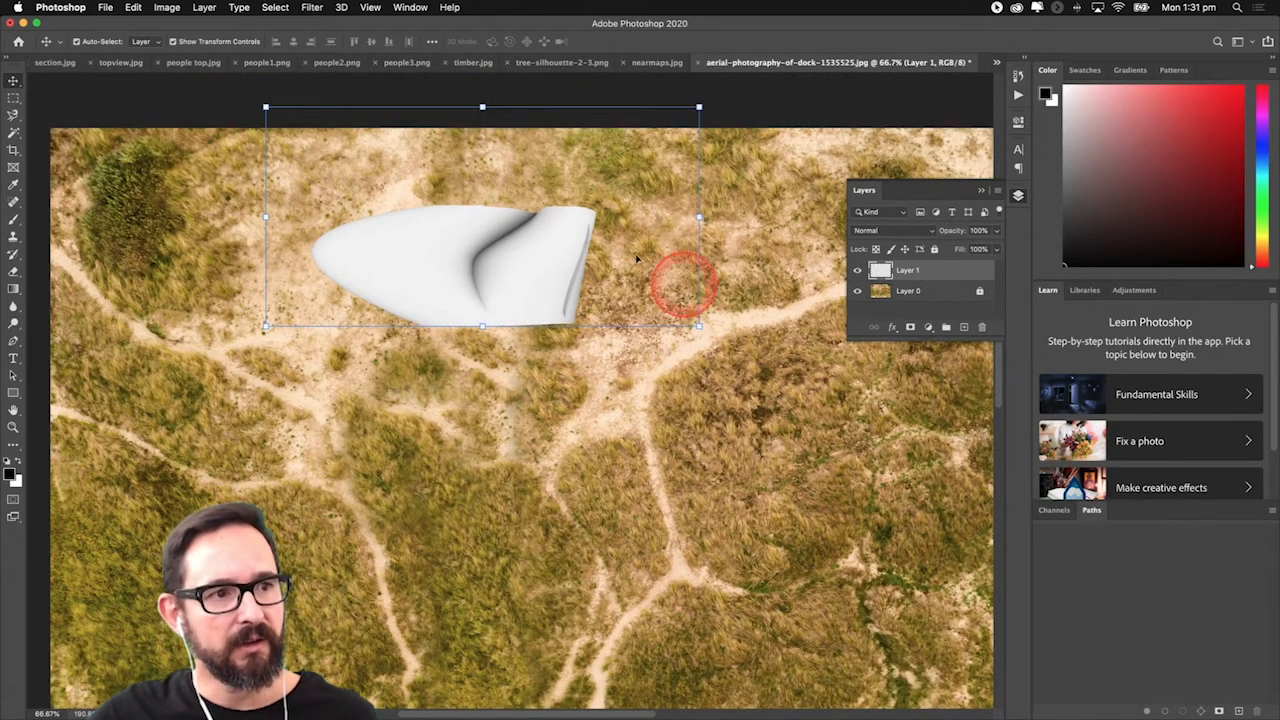
click(998, 231)
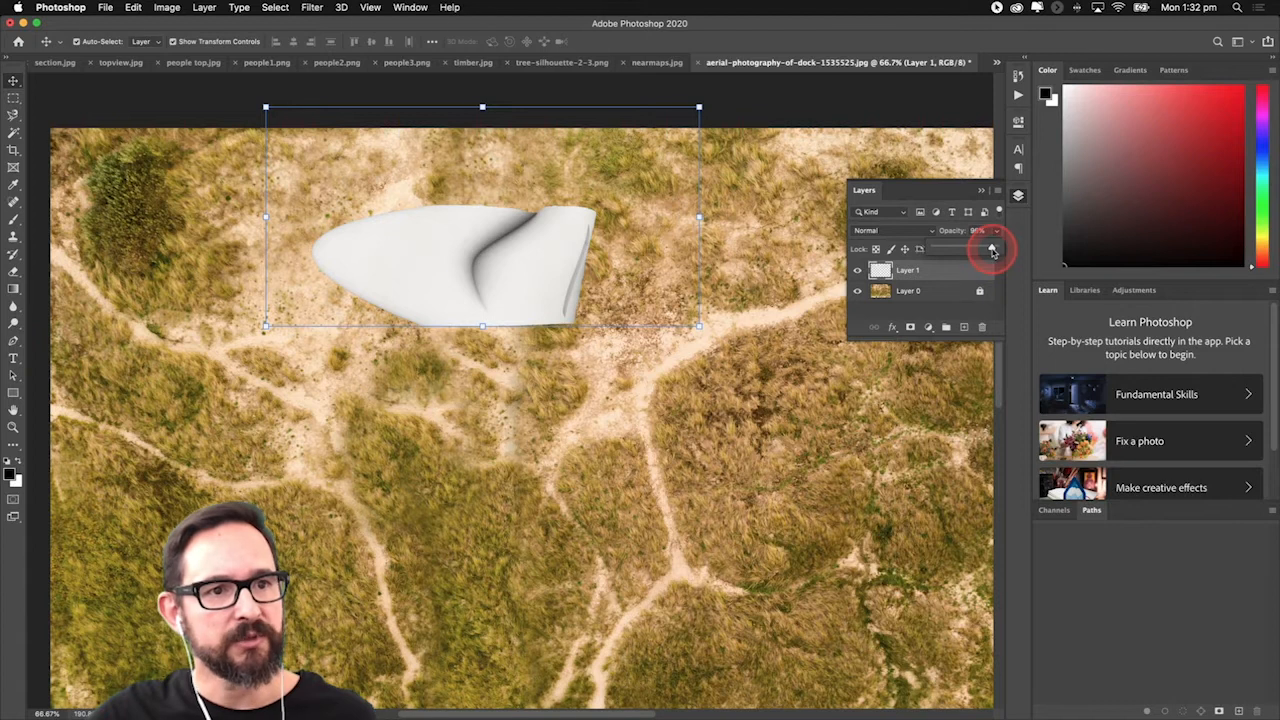
drag(977, 251, 973, 252)
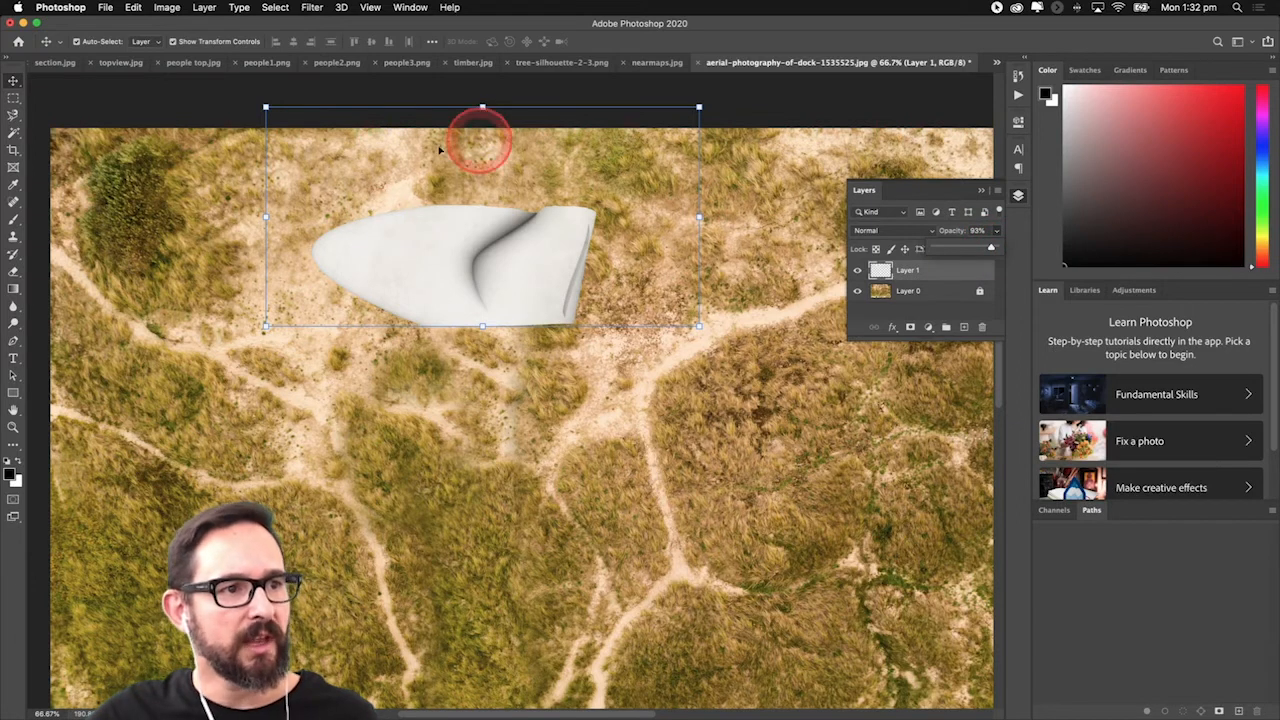
Select the building's Layer 1 and lock all of its properties.
click(12, 112)
click(13, 82)
click(271, 137)
click(483, 230)
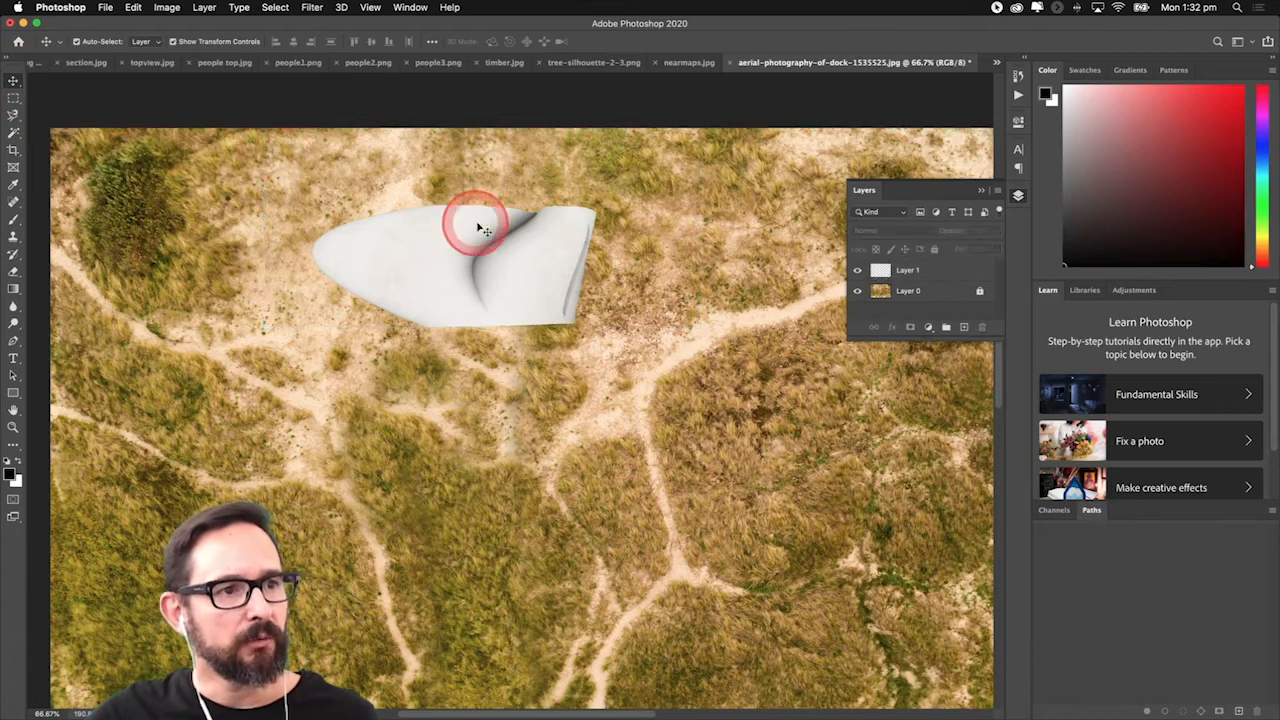
click(975, 271)
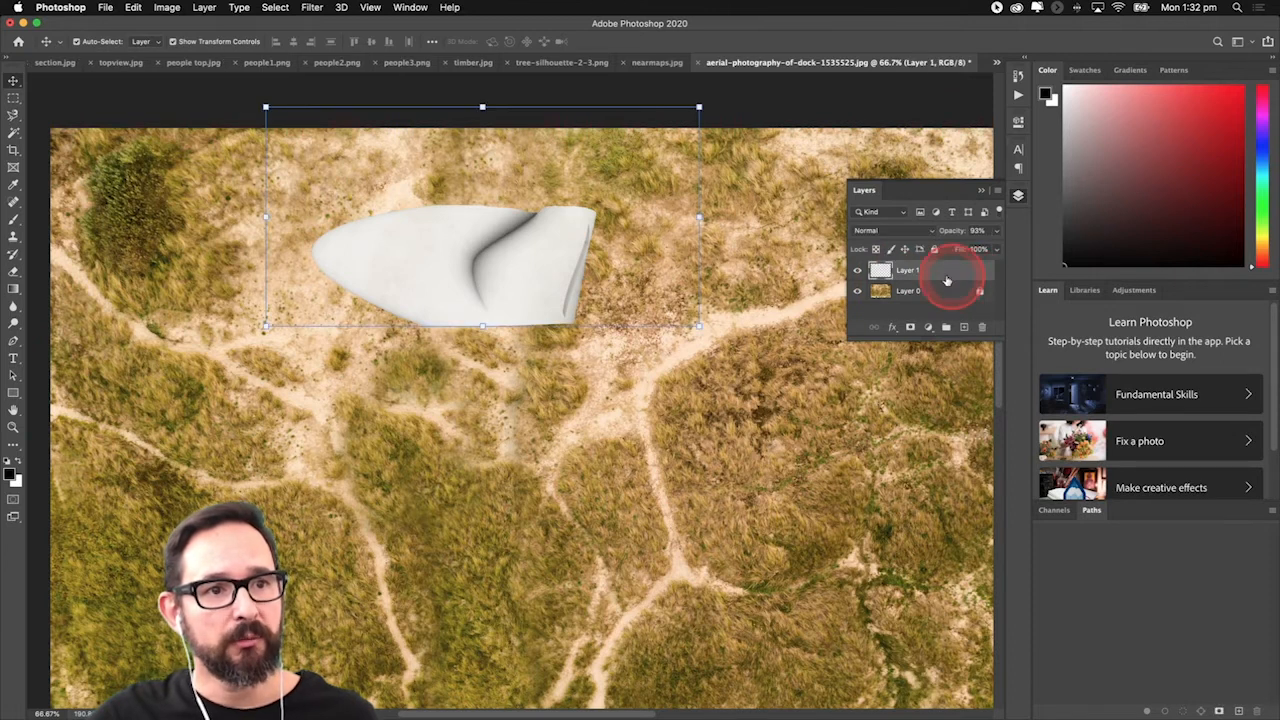
click(935, 250)
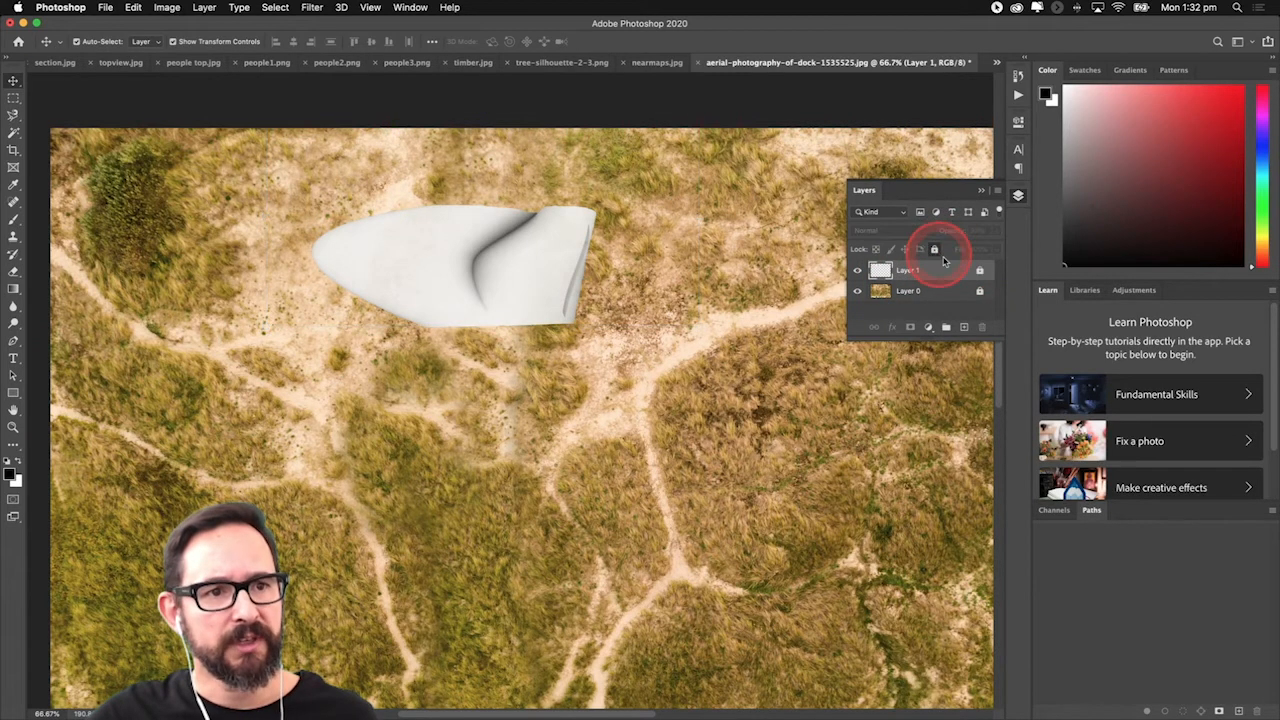
Hide the terrain on Layer 0 so only the building cut-out is shown.
click(857, 291)
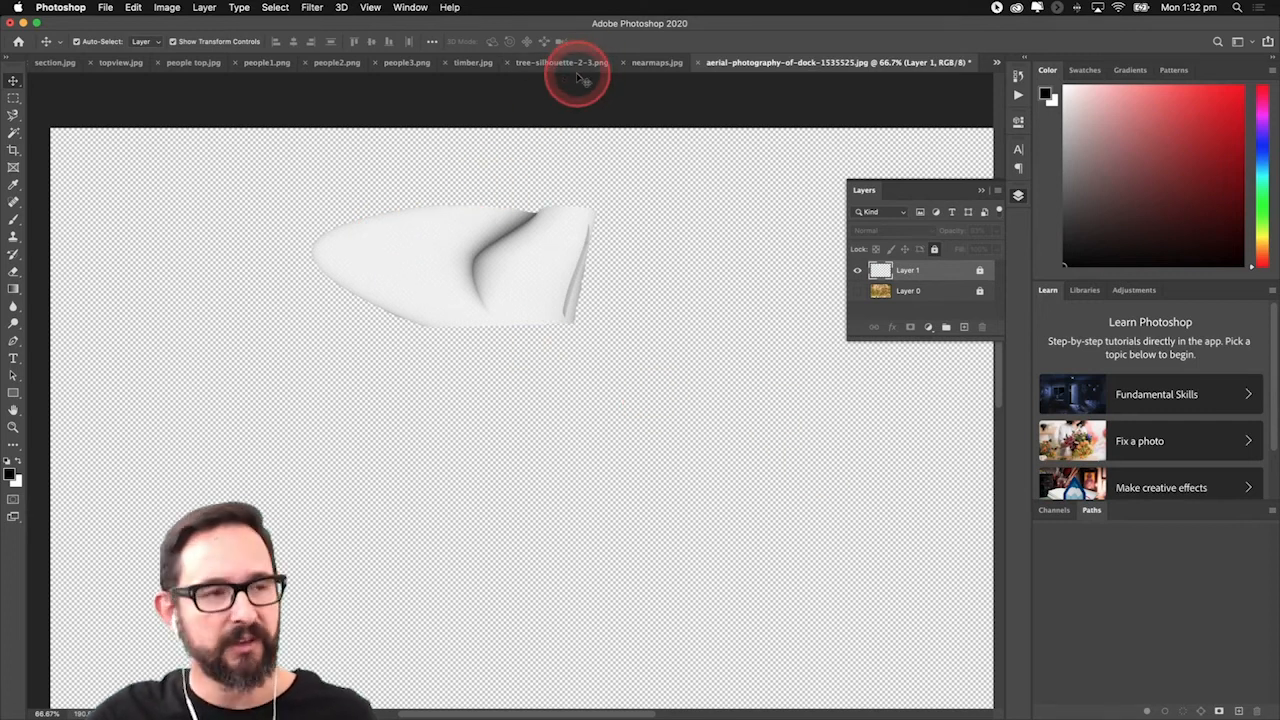
Switch to Chrome and view the image results for "people silhouette png top".
key(super+Tab)
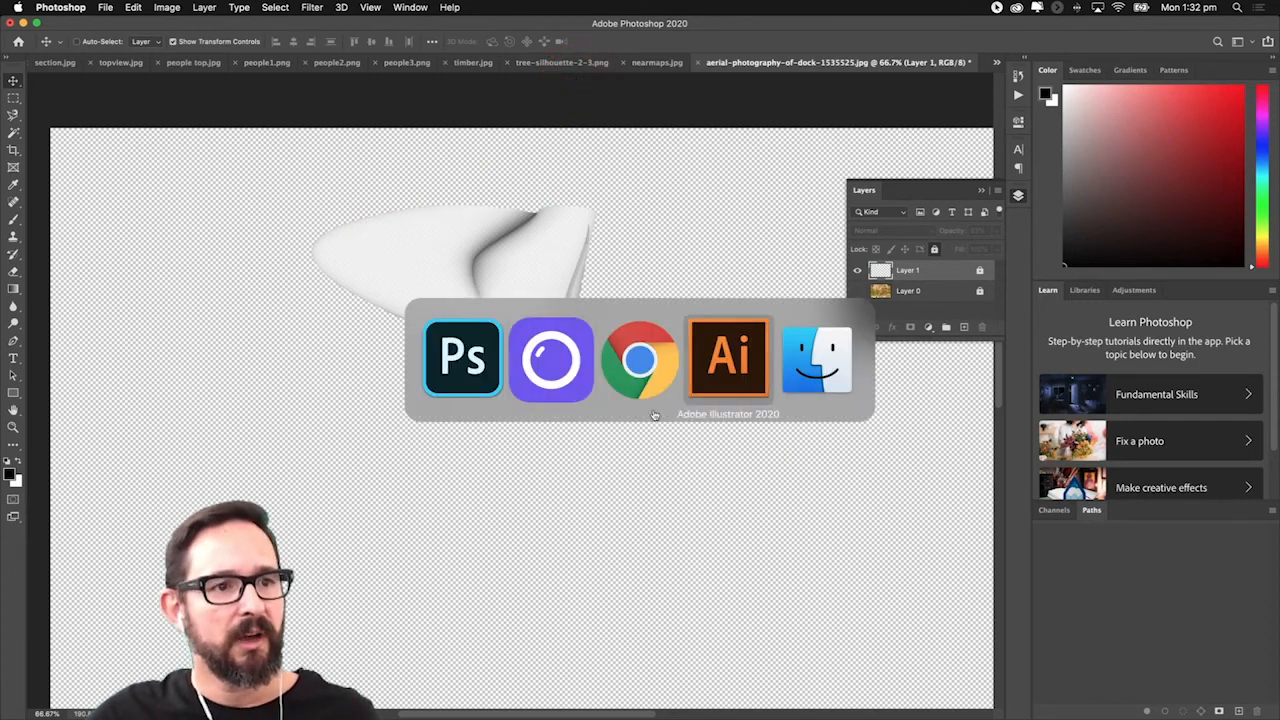
click(643, 384)
click(735, 38)
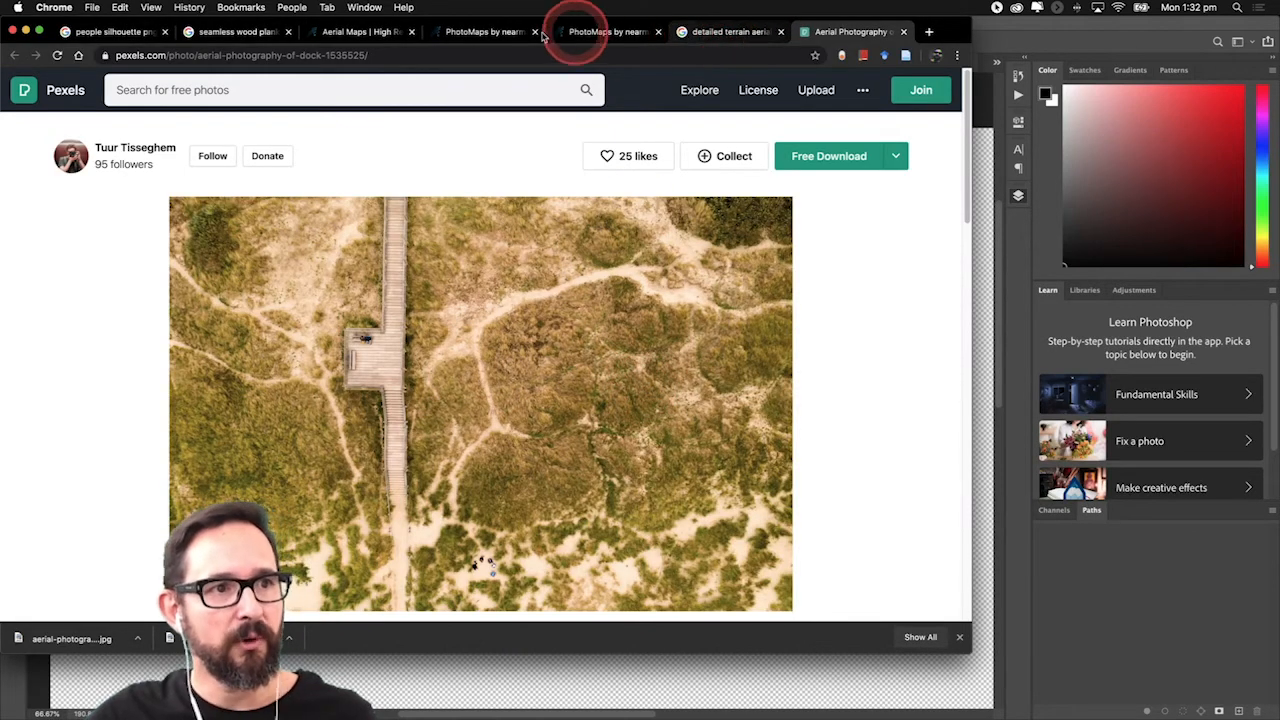
click(112, 33)
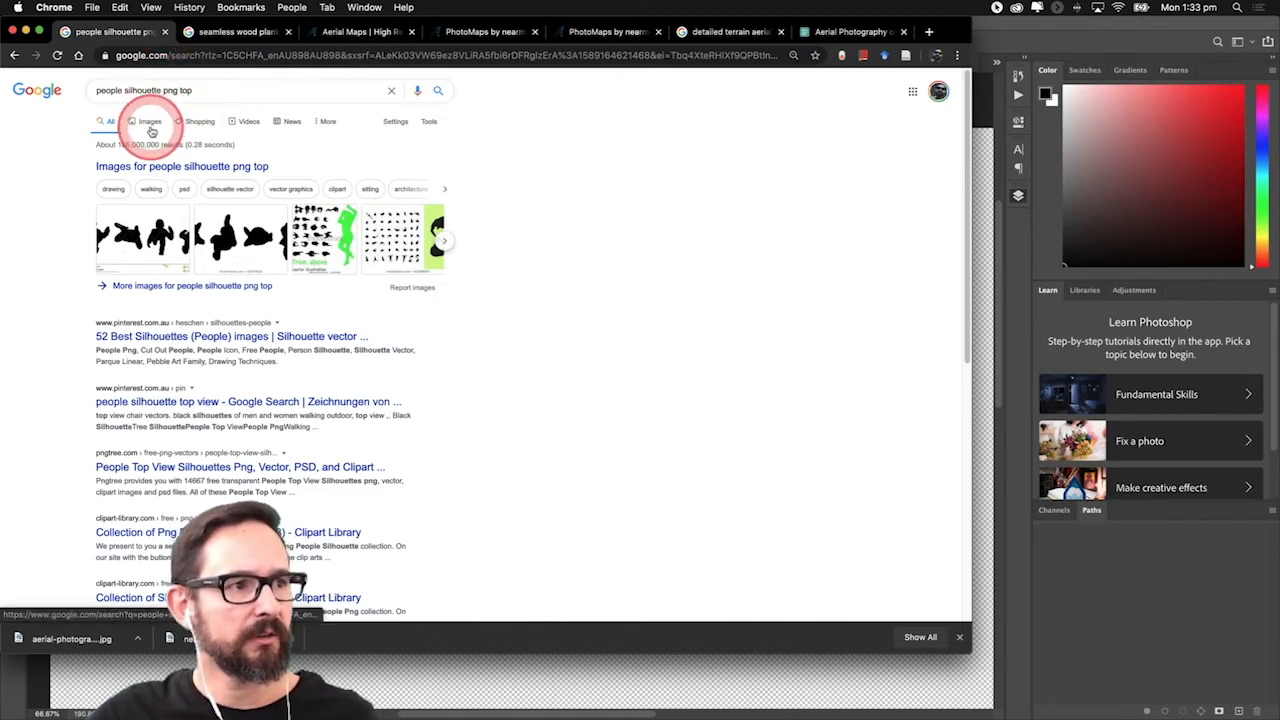
click(150, 131)
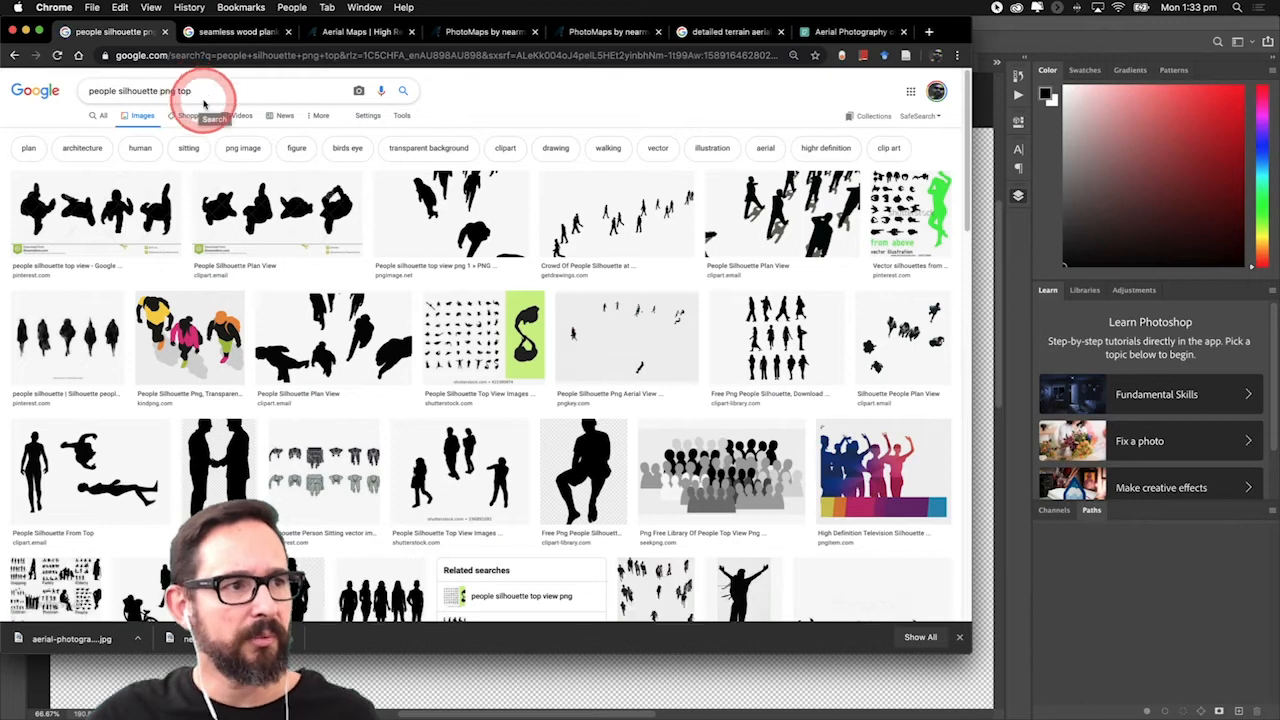
Filter the "seamless wood plank texture" image results to medium size and preview the Naldz Graphics wood plank texture.
click(230, 33)
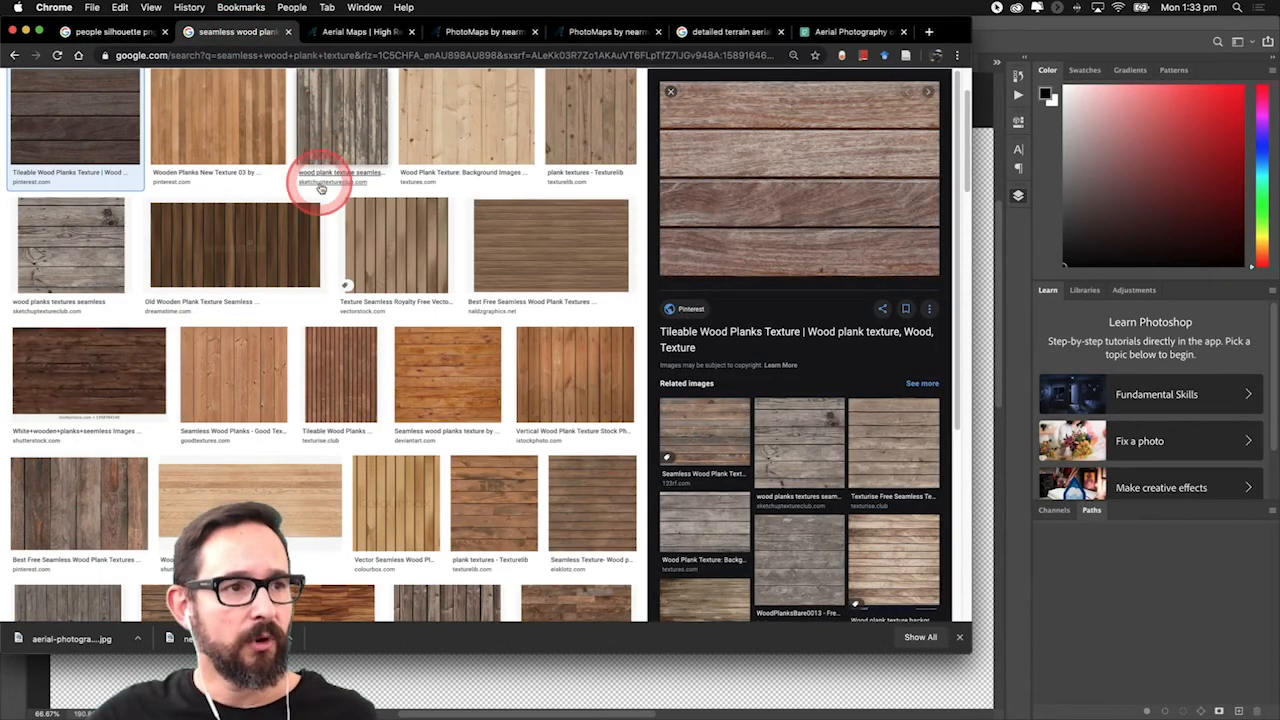
scroll(323, 186, up, 3)
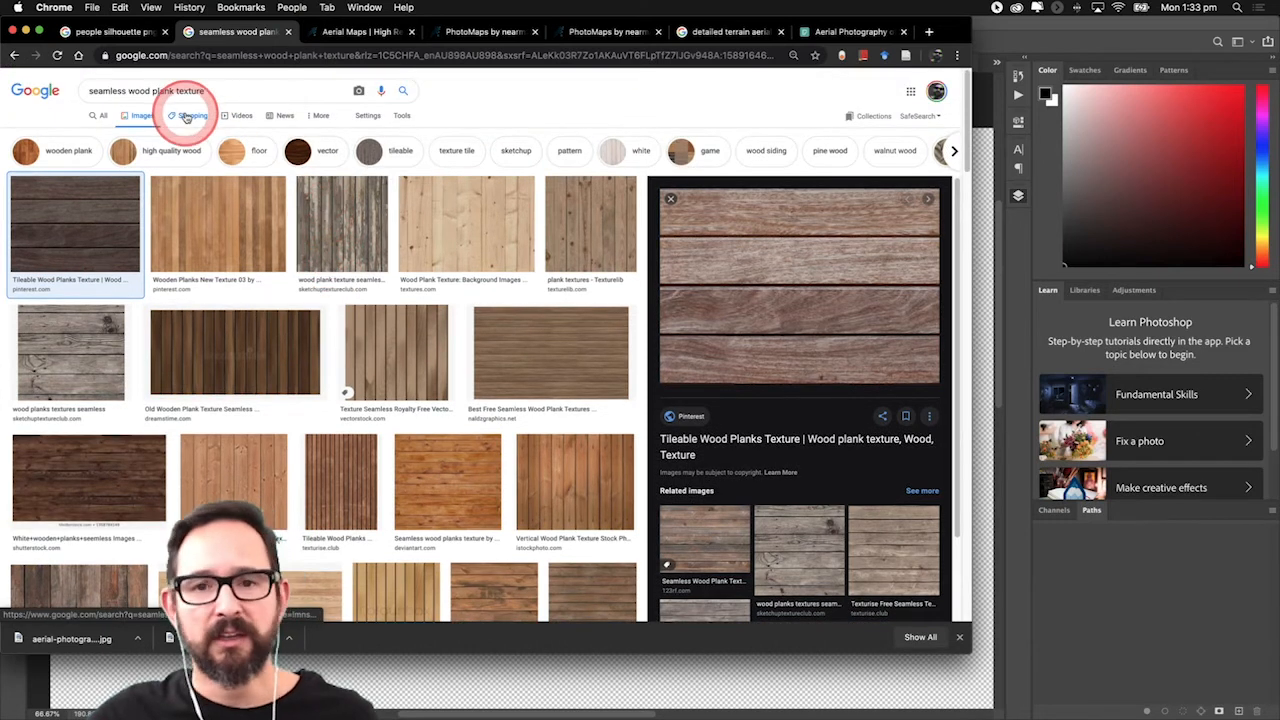
double_click(98, 91)
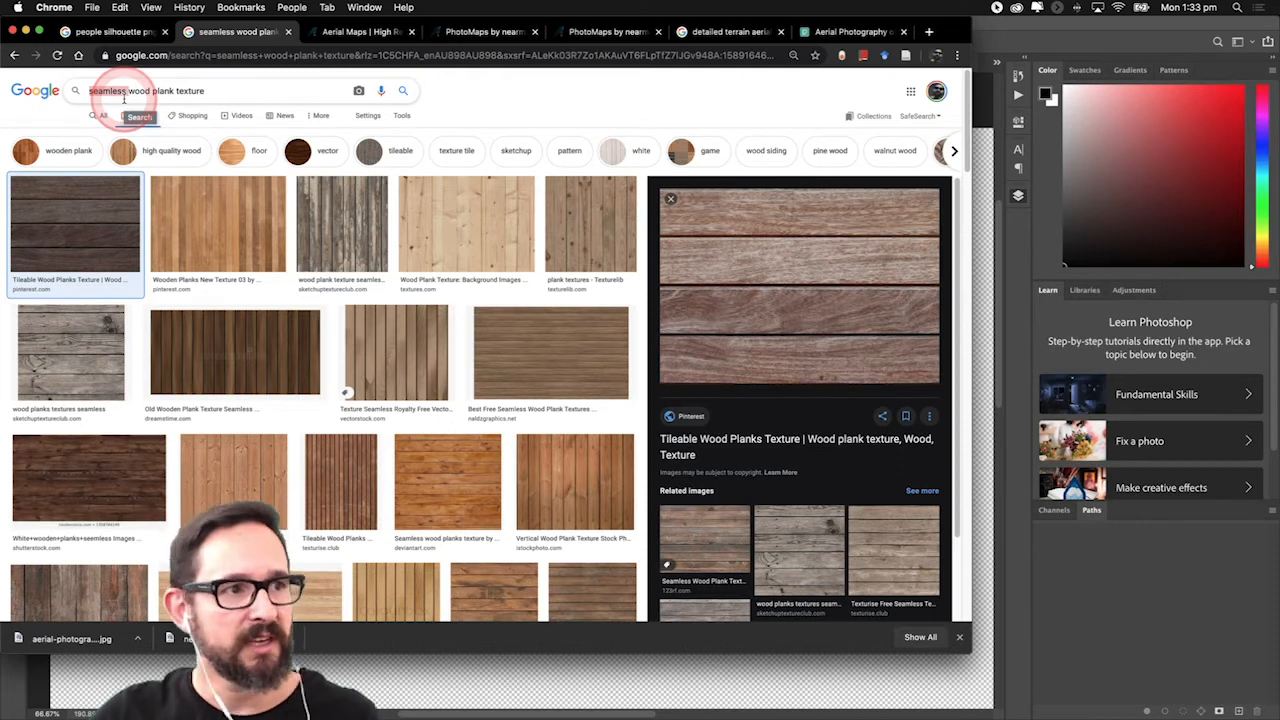
double_click(116, 92)
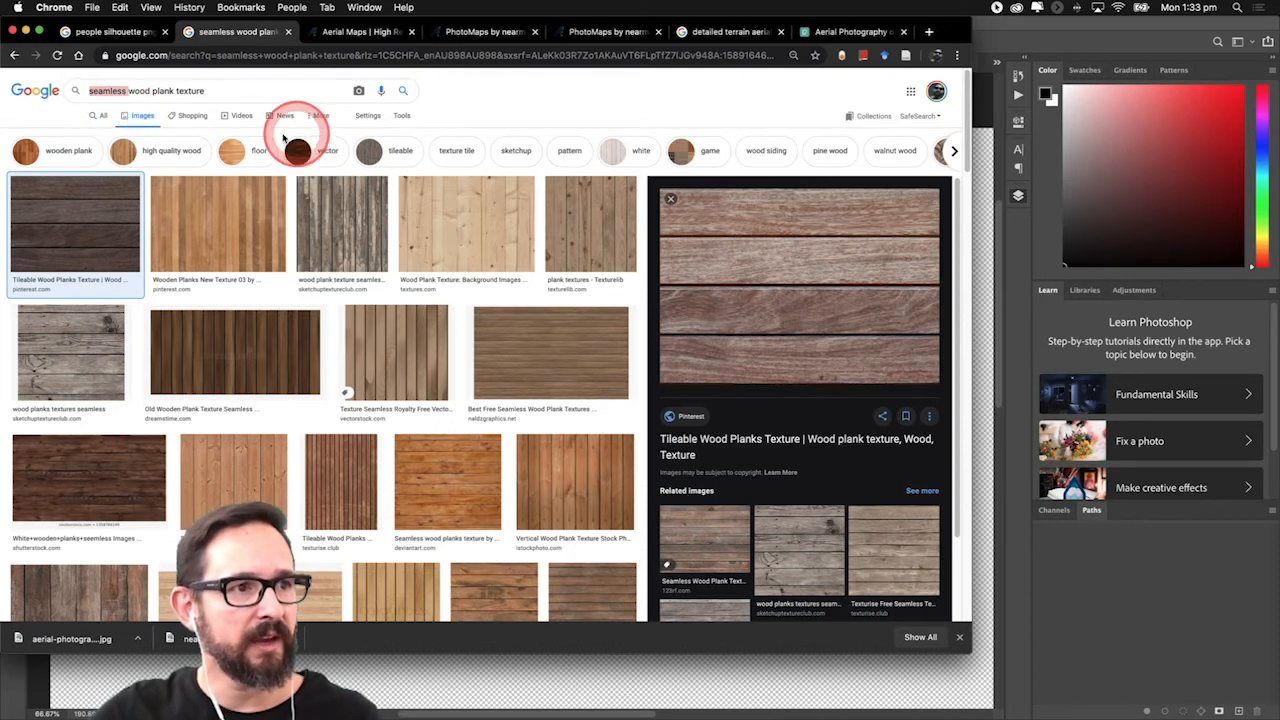
click(400, 125)
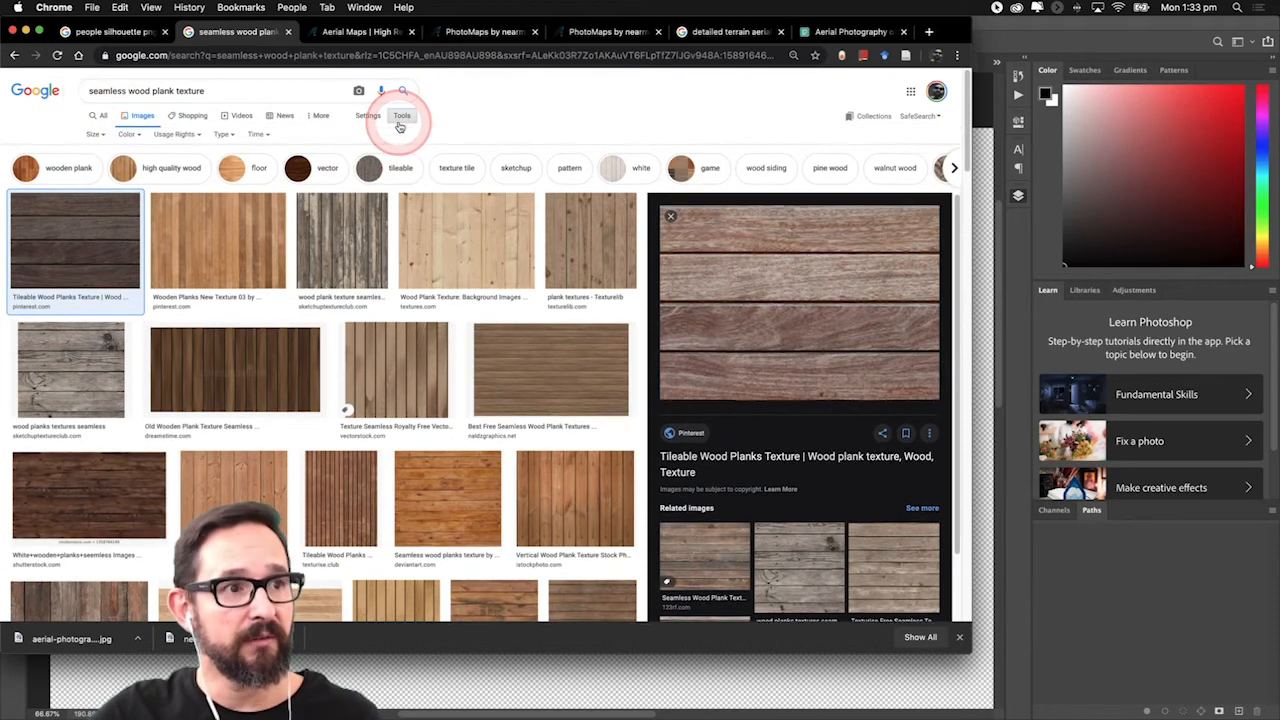
click(97, 135)
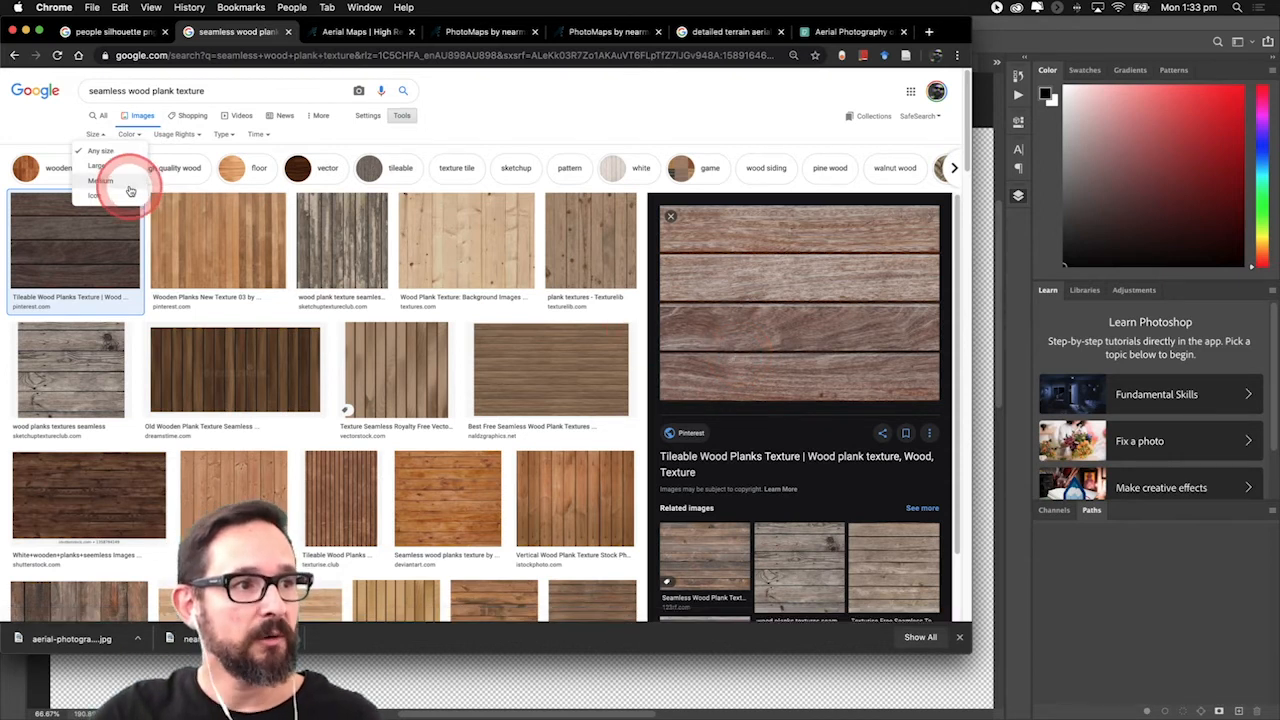
click(122, 184)
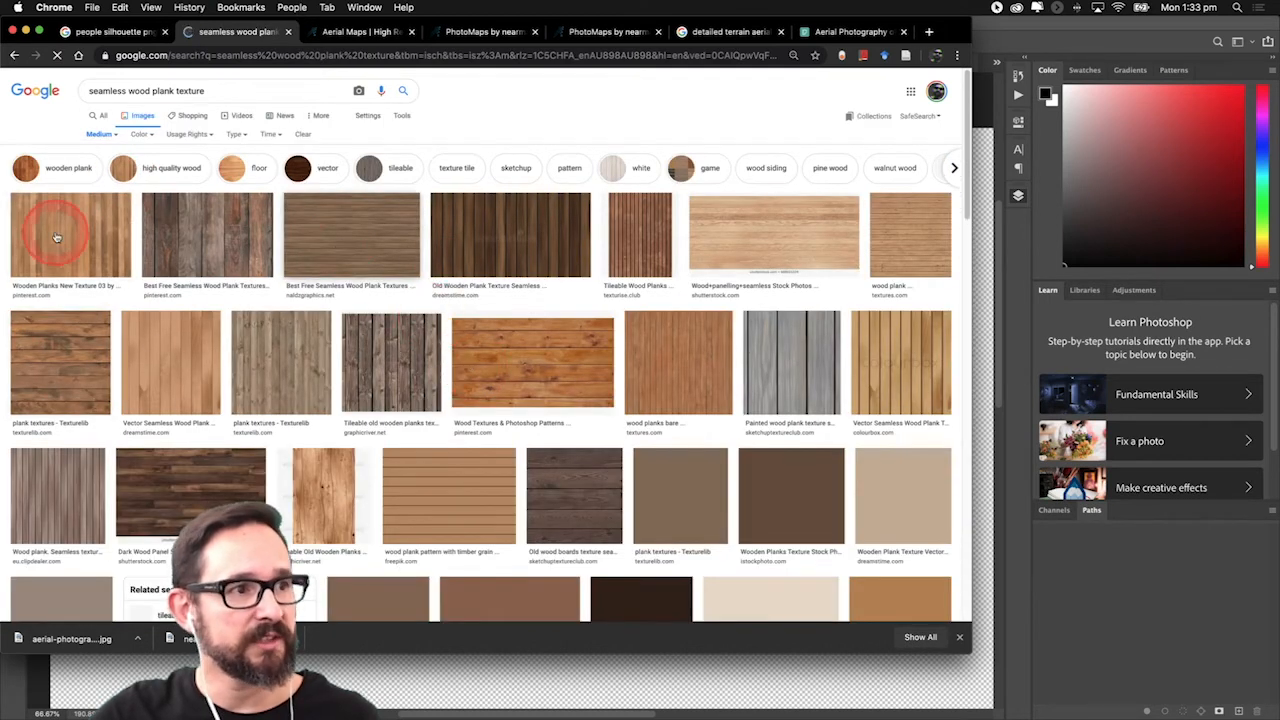
click(348, 252)
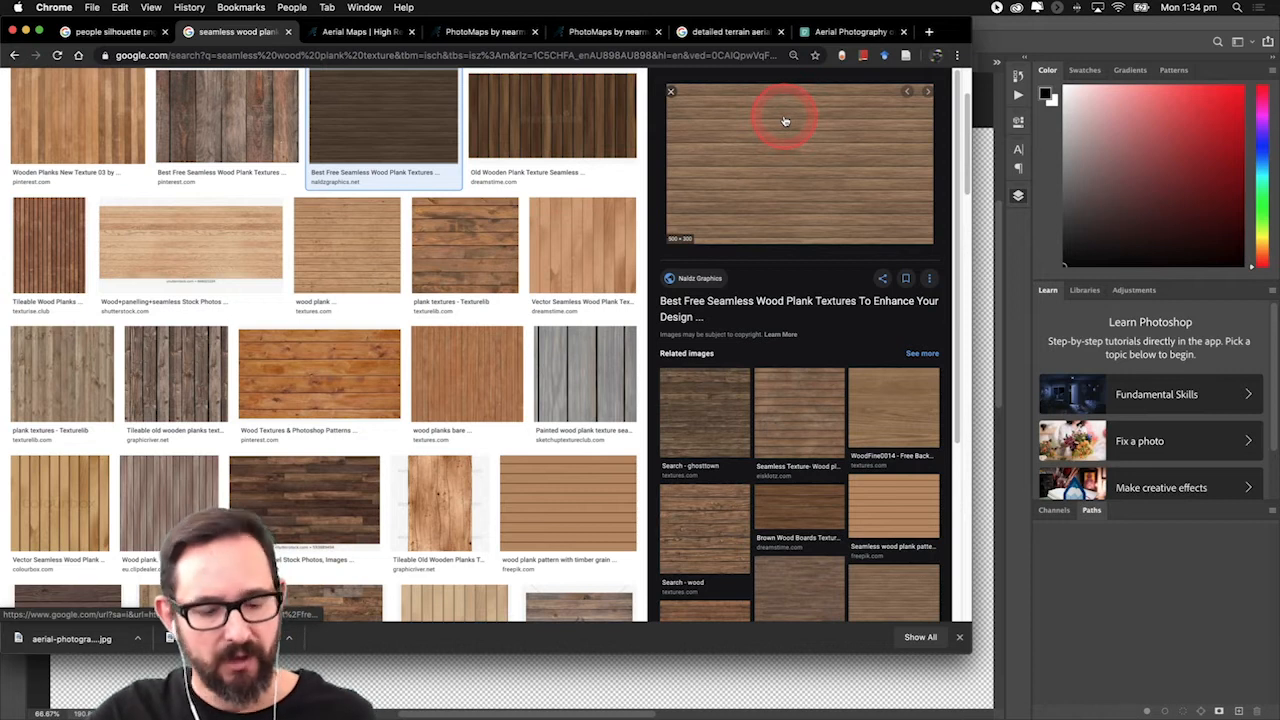
Switch back to Photoshop, copy the entire timber.jpg image, and paste it into the aerial photography document.
key(super+Tab)
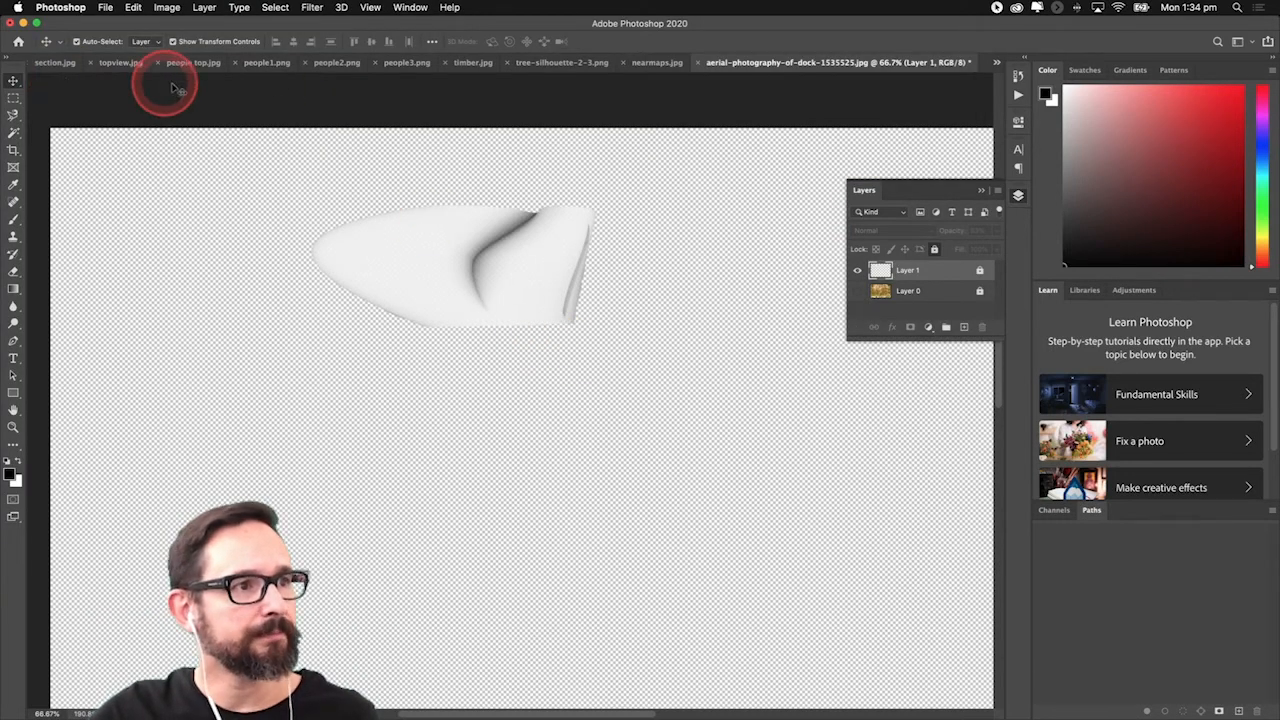
click(474, 63)
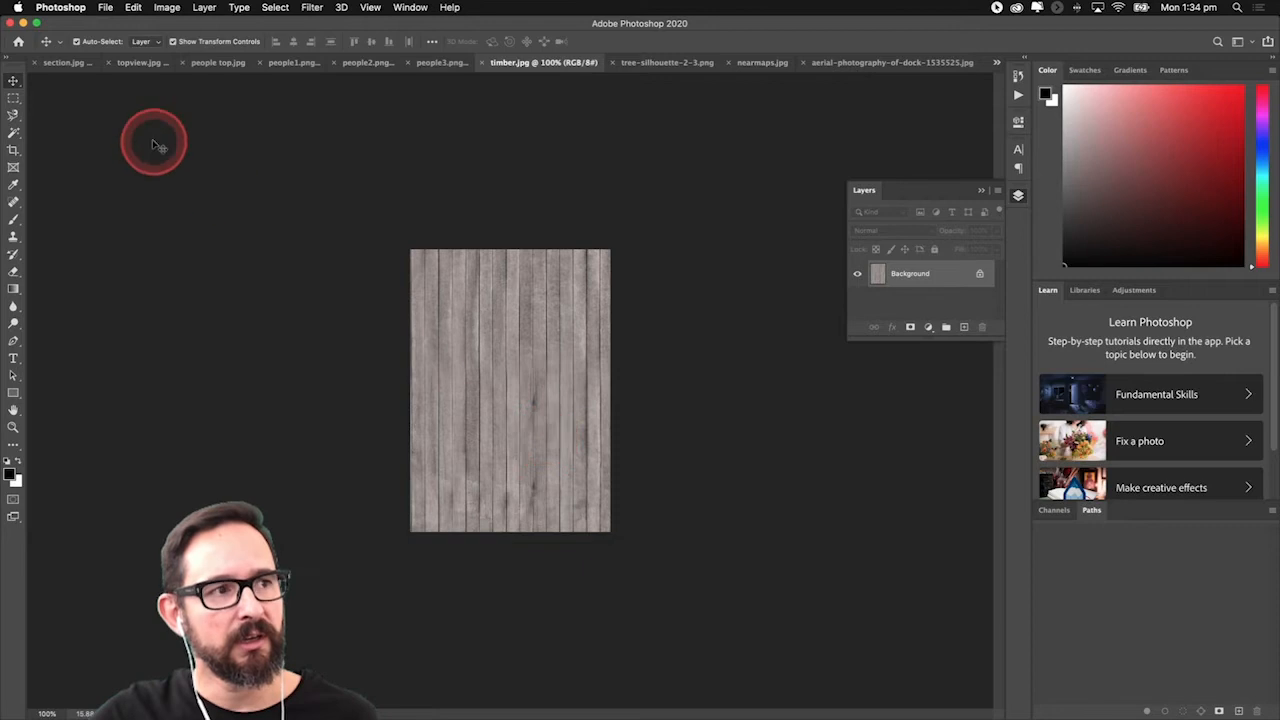
click(14, 98)
drag(354, 220, 766, 631)
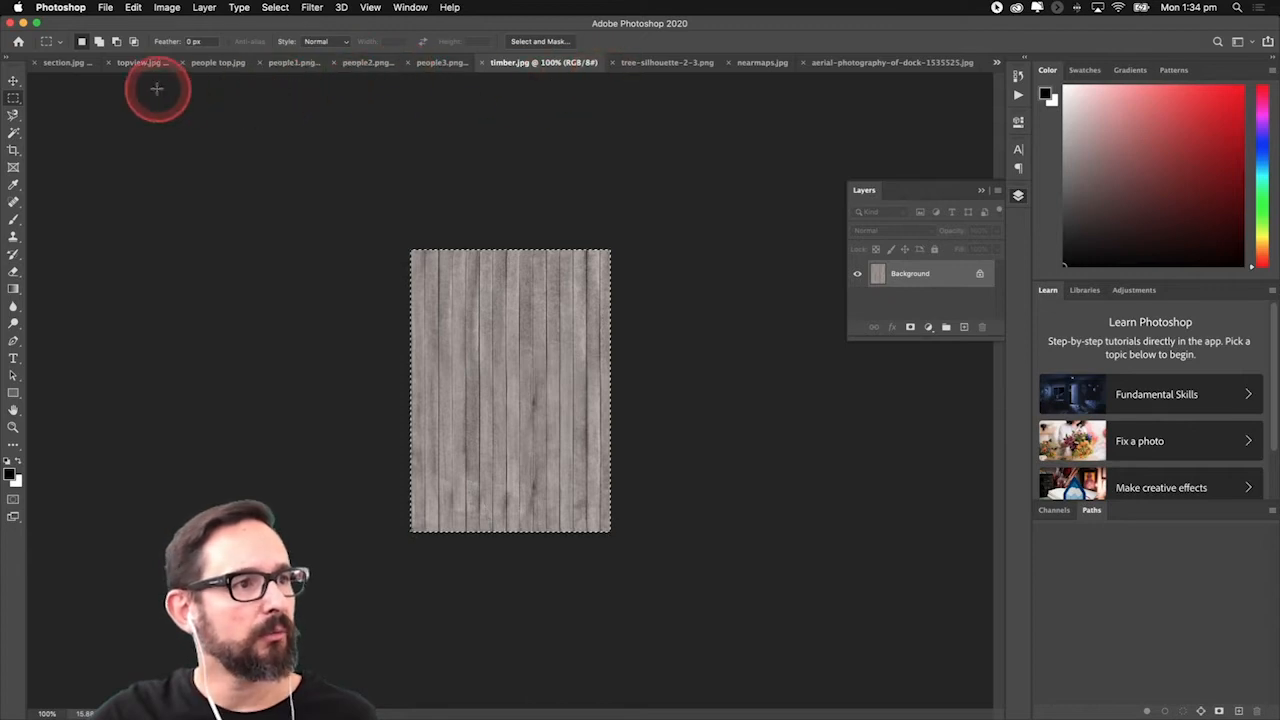
click(870, 63)
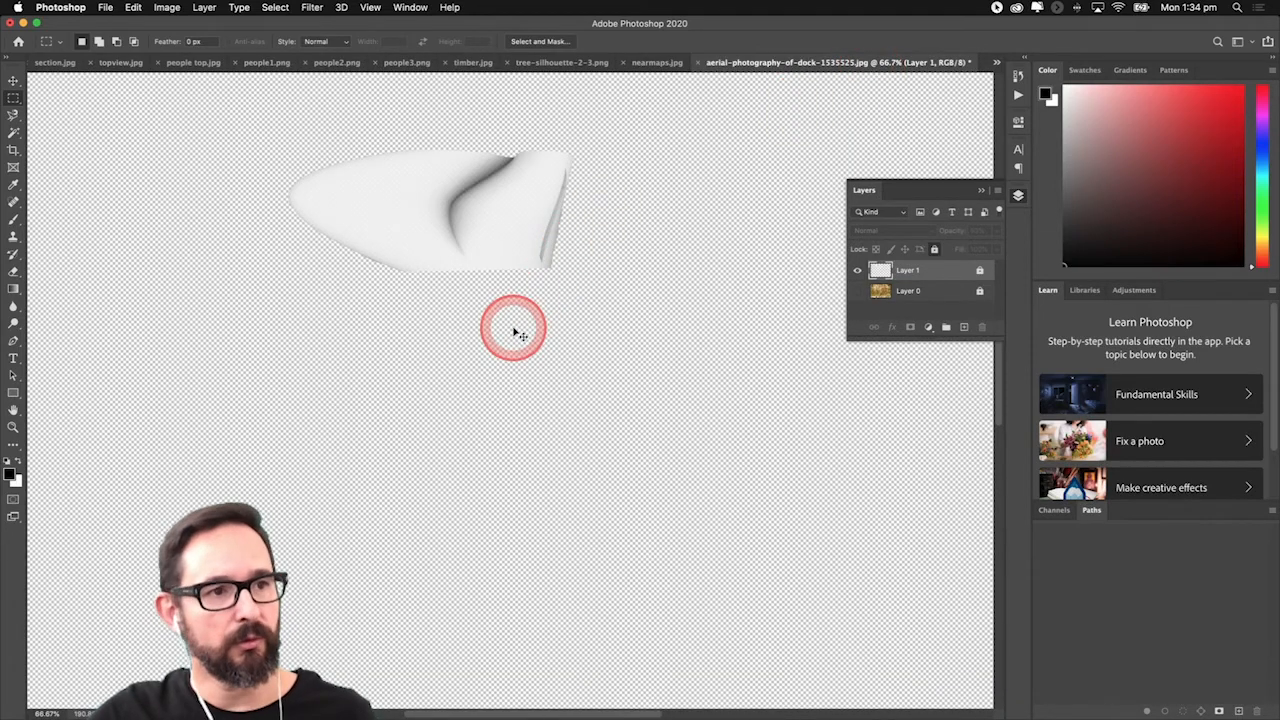
key(super+v)
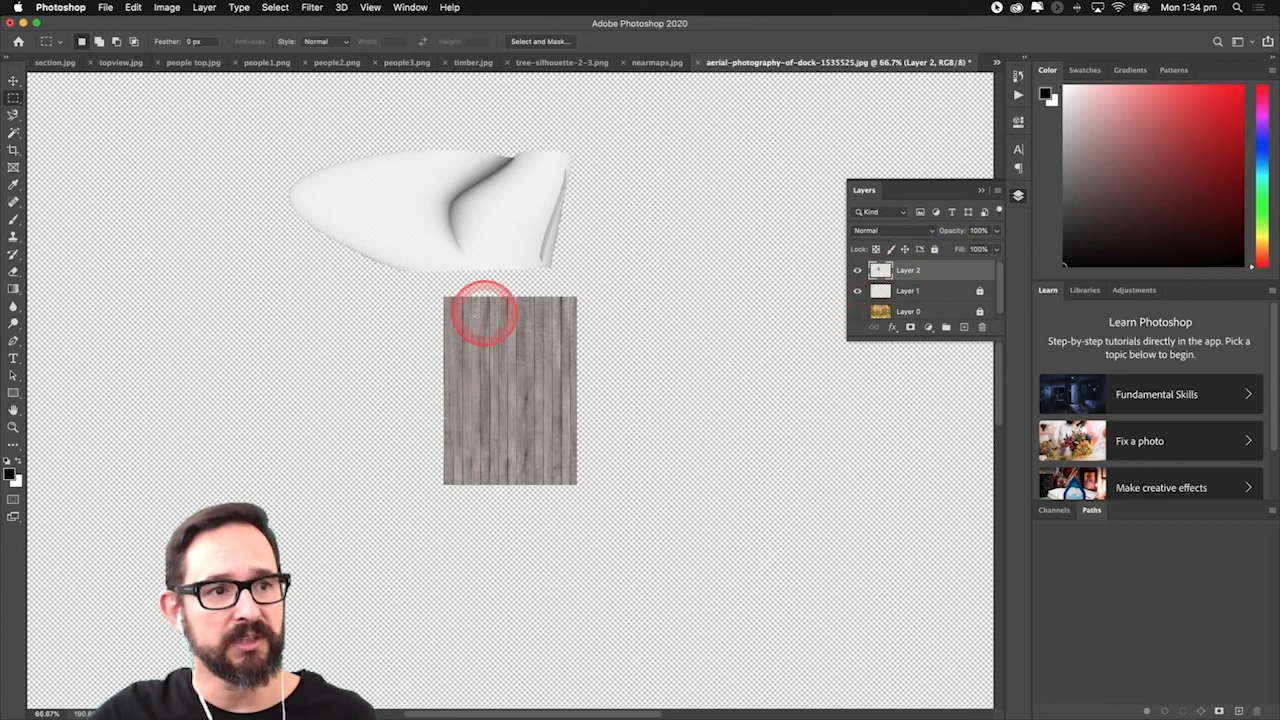
Move the timber texture over the building's wider end, and try its layer beneath Layer 1 before placing it back above.
click(13, 80)
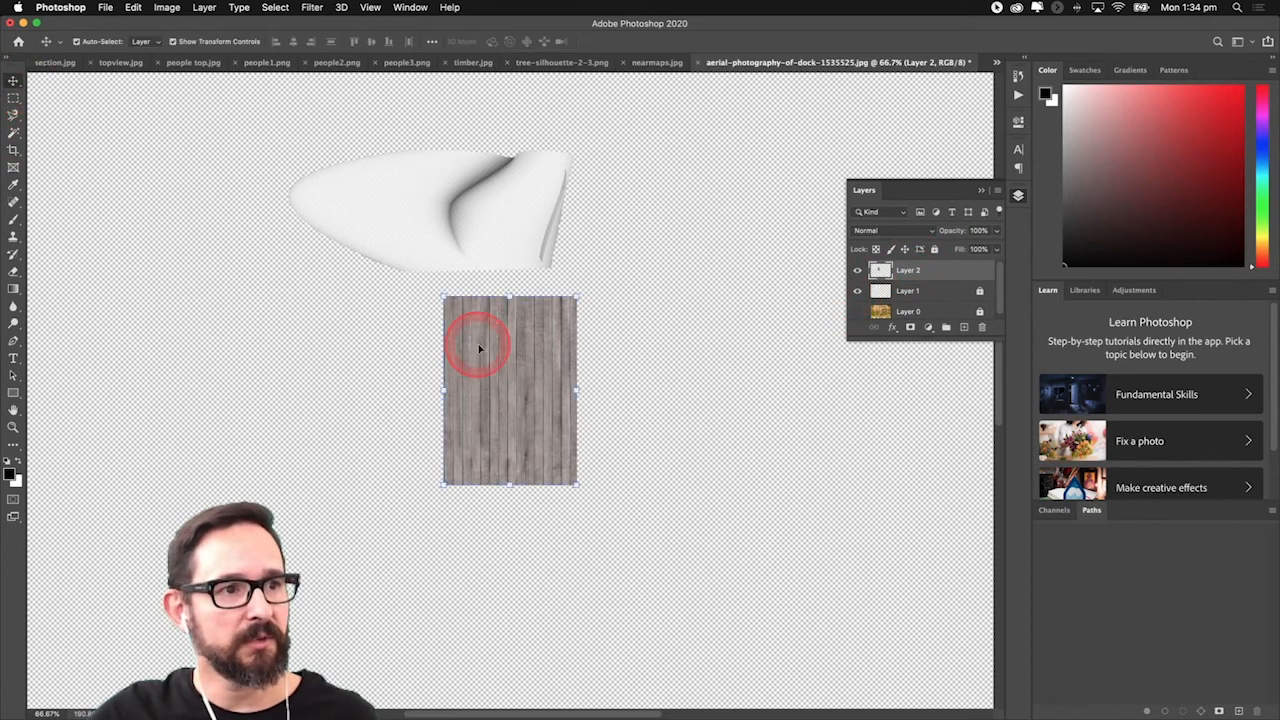
drag(480, 349, 477, 243)
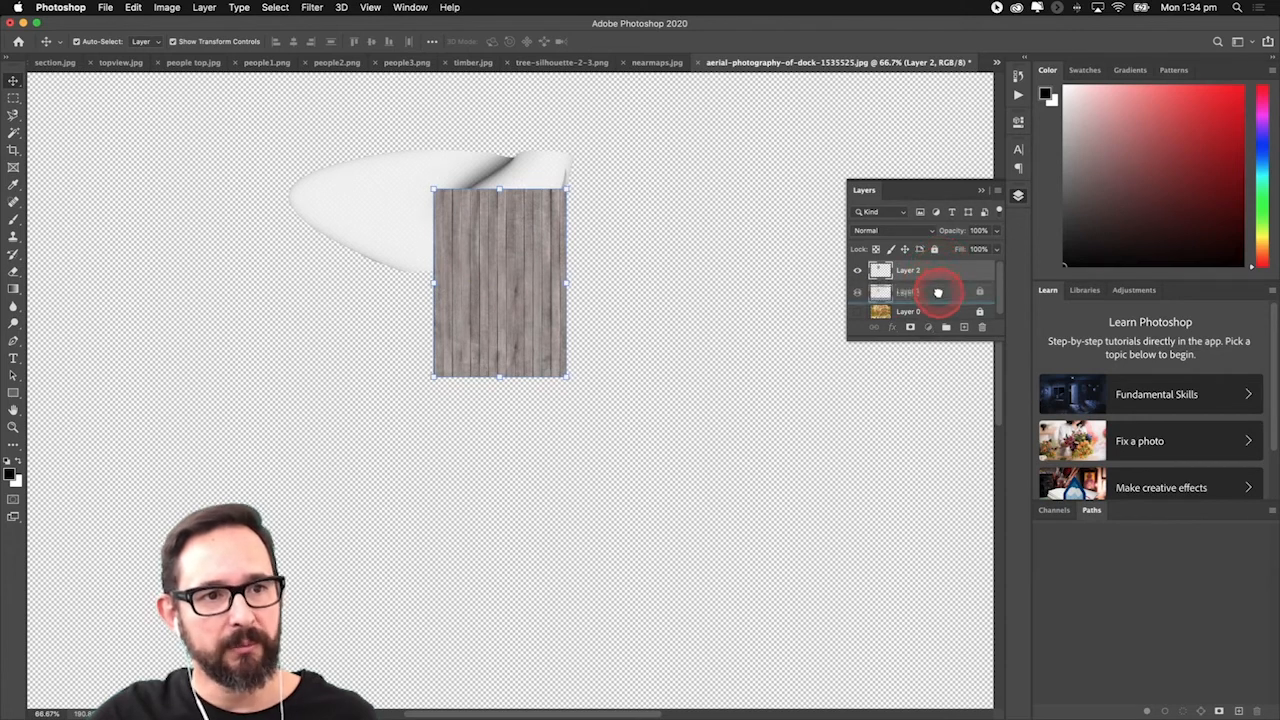
drag(938, 292, 937, 290)
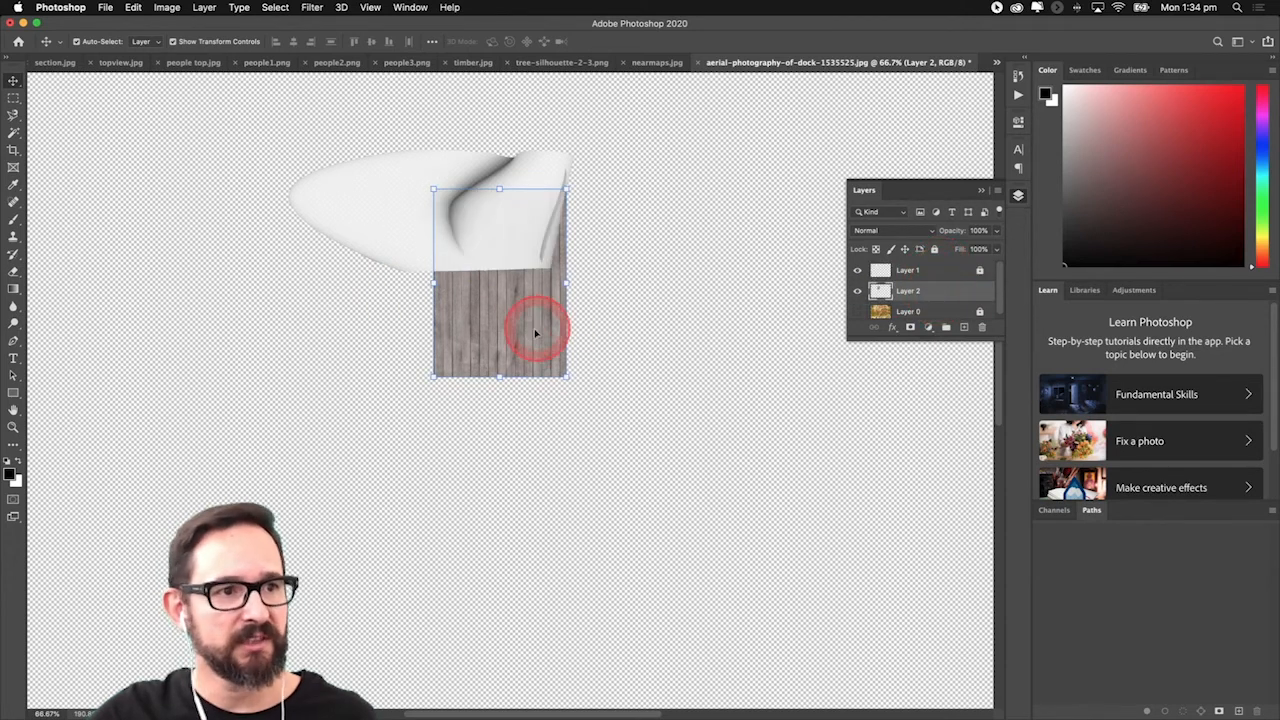
drag(927, 303, 930, 268)
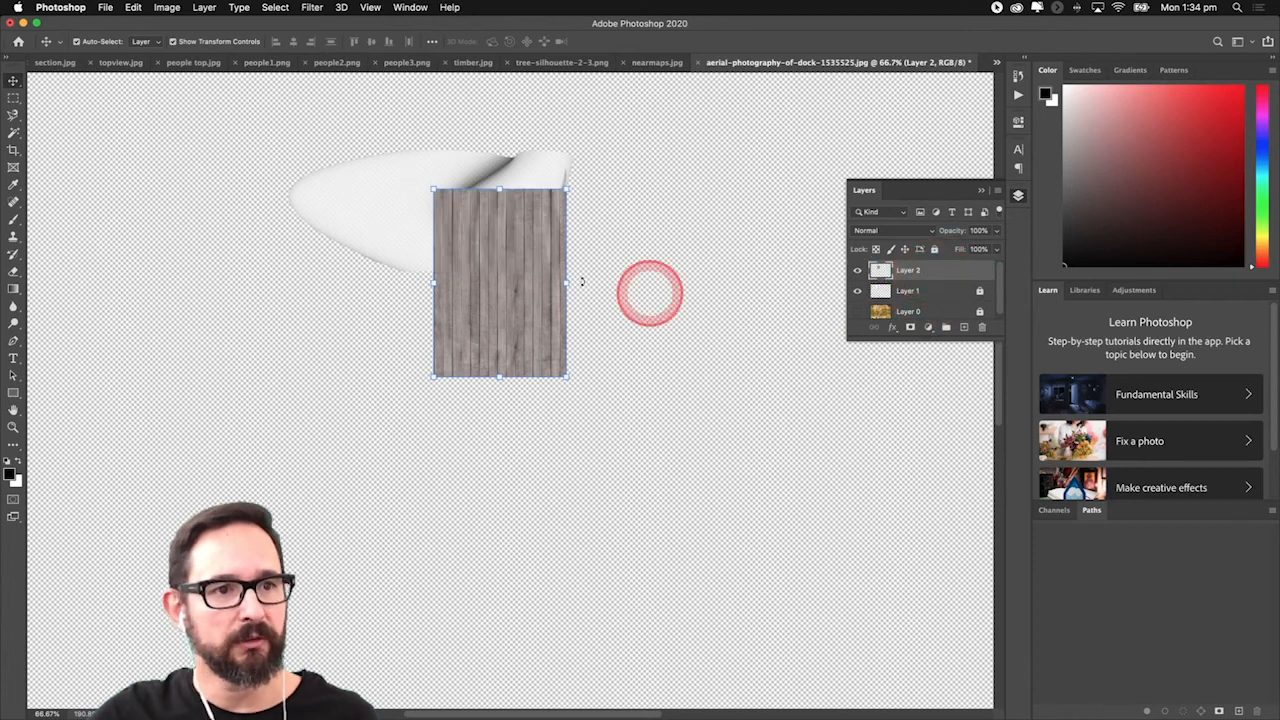
Save the document on the computer as siteplan in Photoshop format with layers, in the Photoshop Ortho Tutorial folder.
click(108, 9)
click(128, 160)
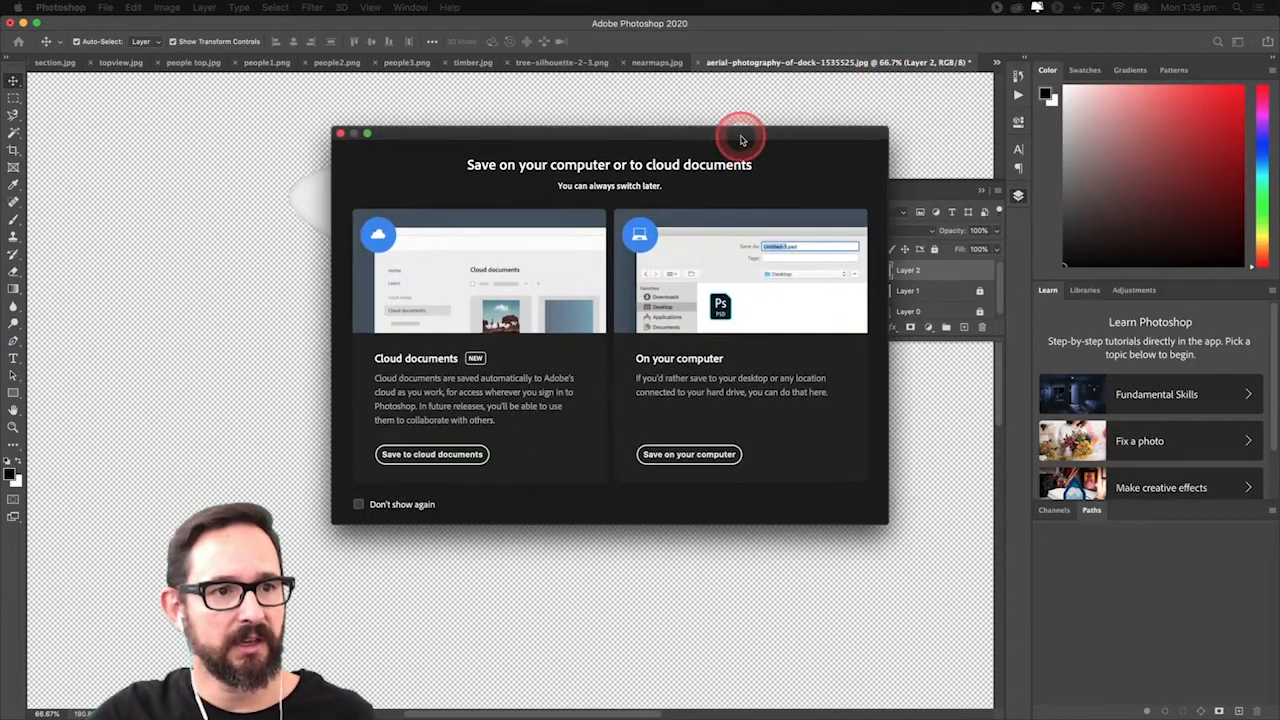
click(716, 457)
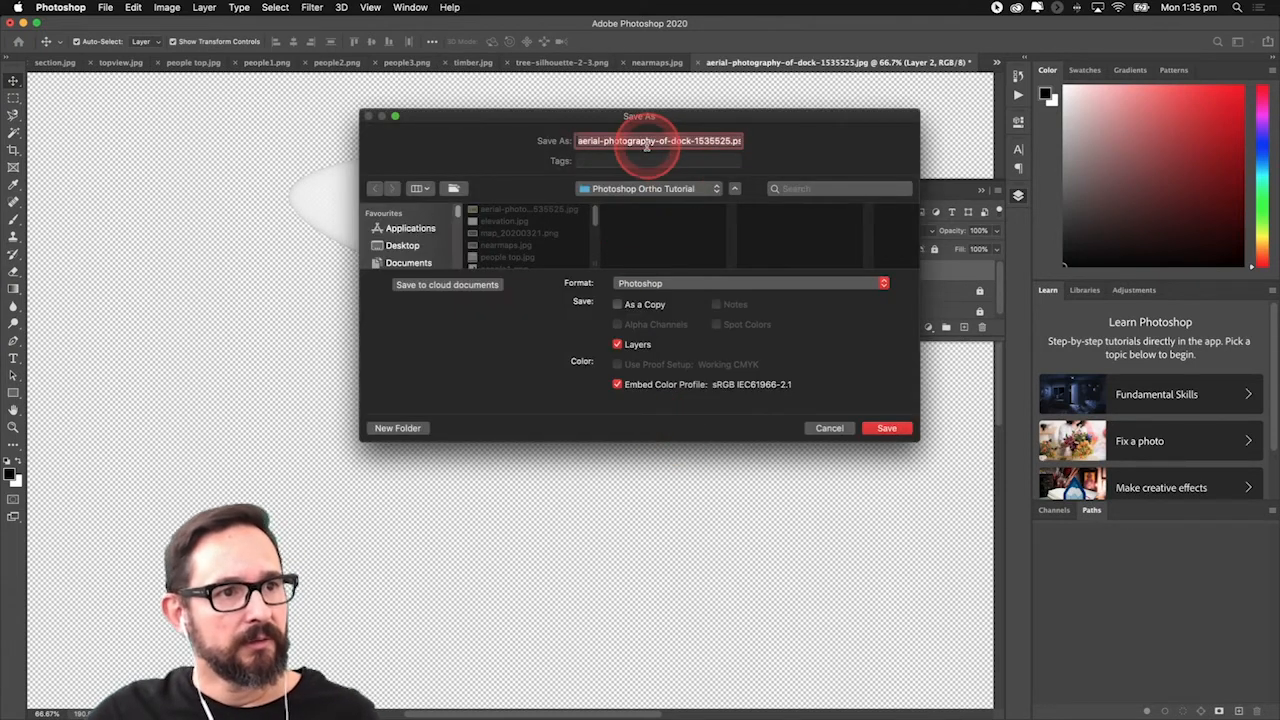
text(ae)
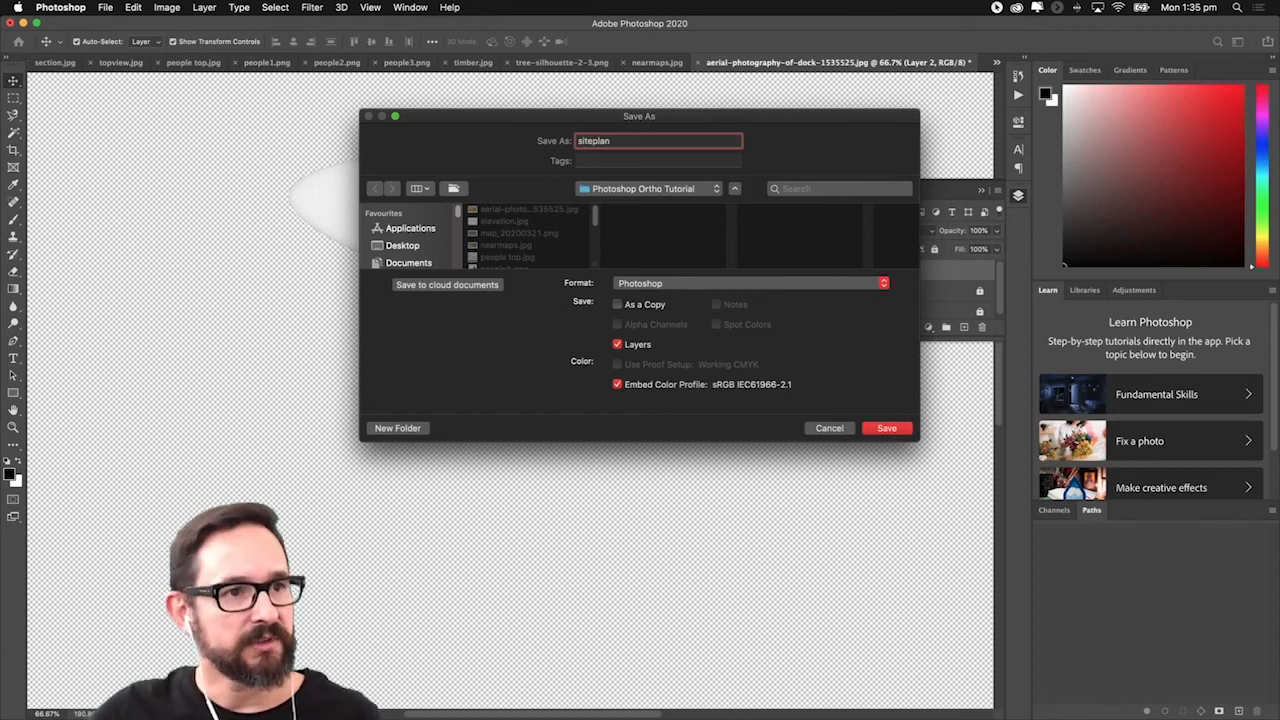
click(887, 428)
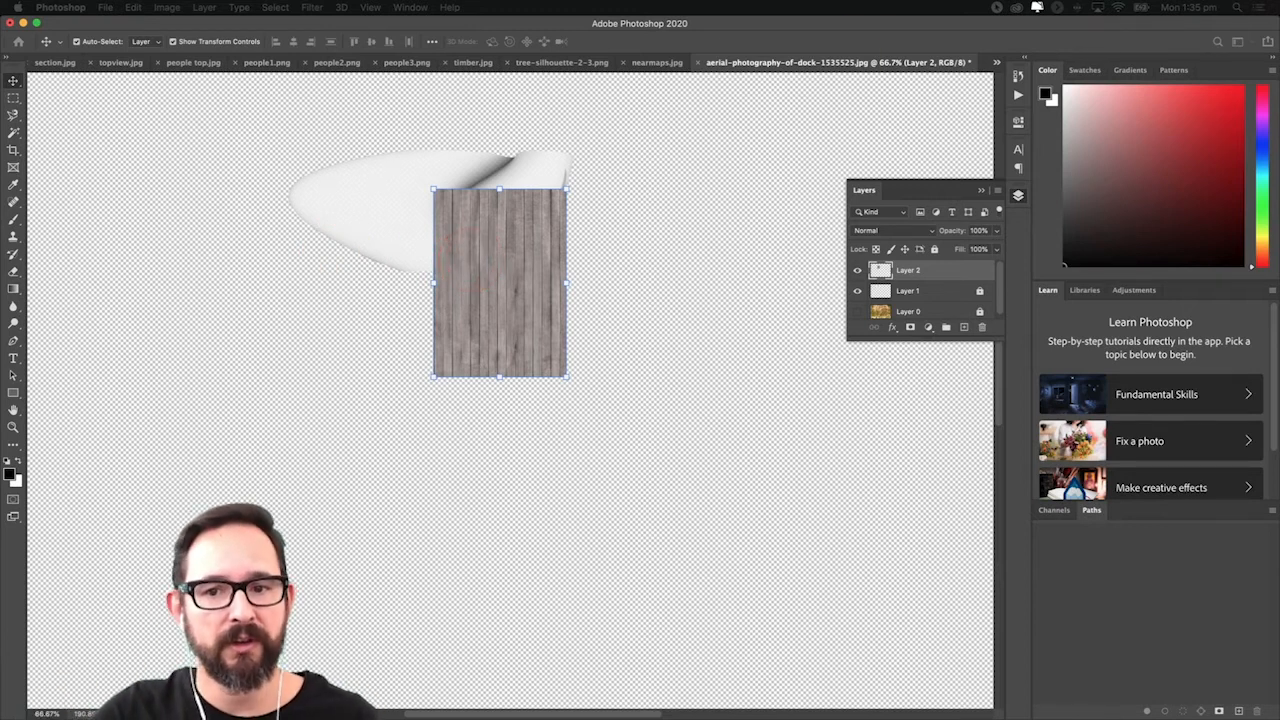
Rotate the timber texture -90° so its planks run lengthwise, and move it over the wider end of the building.
click(475, 258)
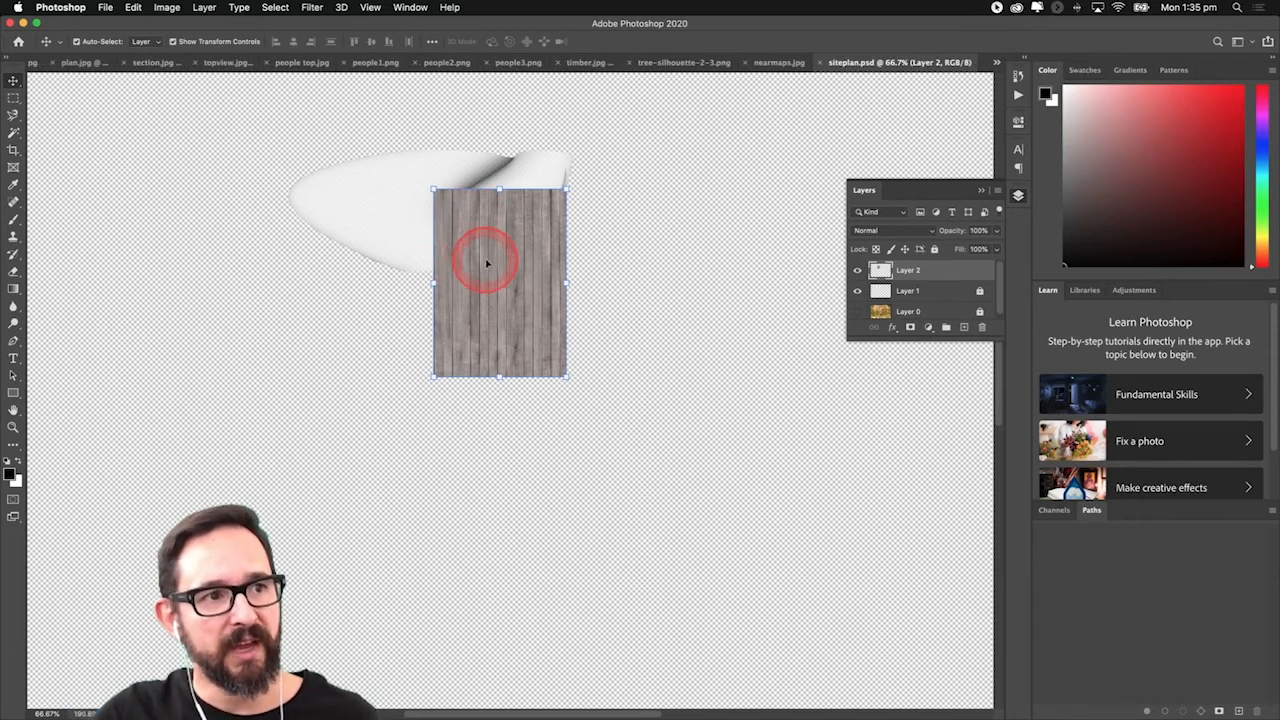
drag(422, 181, 372, 374)
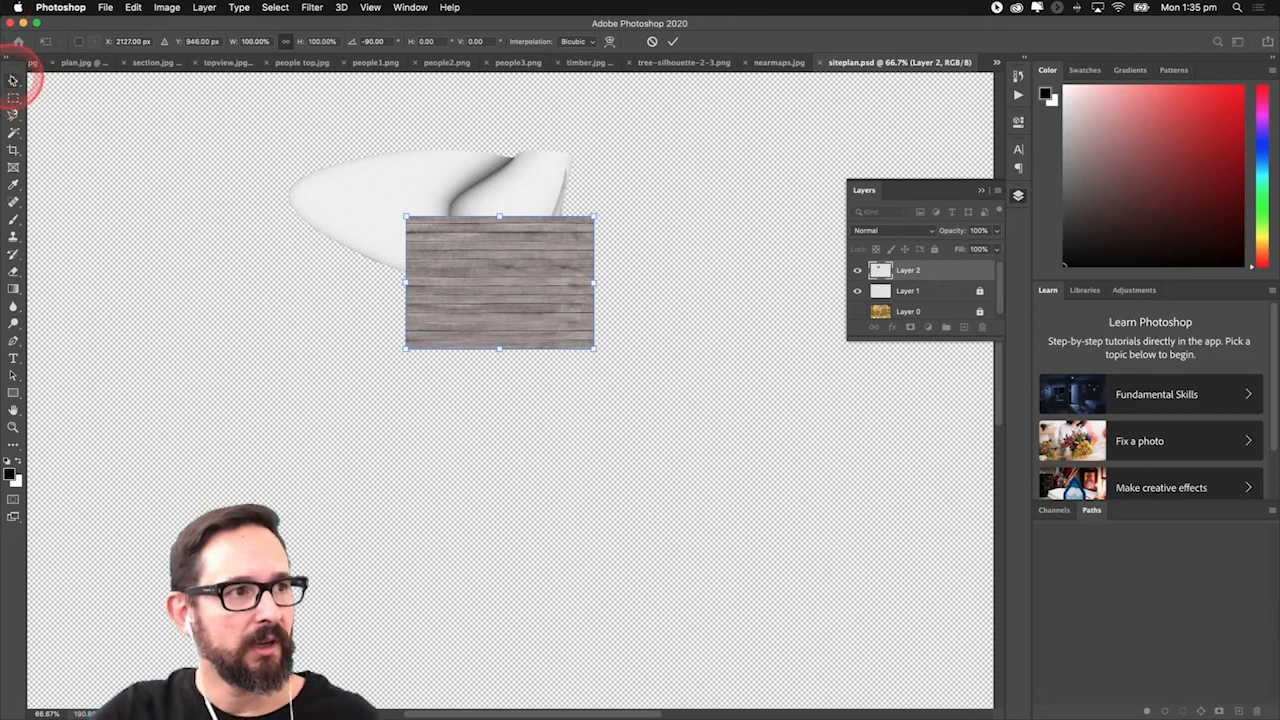
click(13, 80)
click(520, 317)
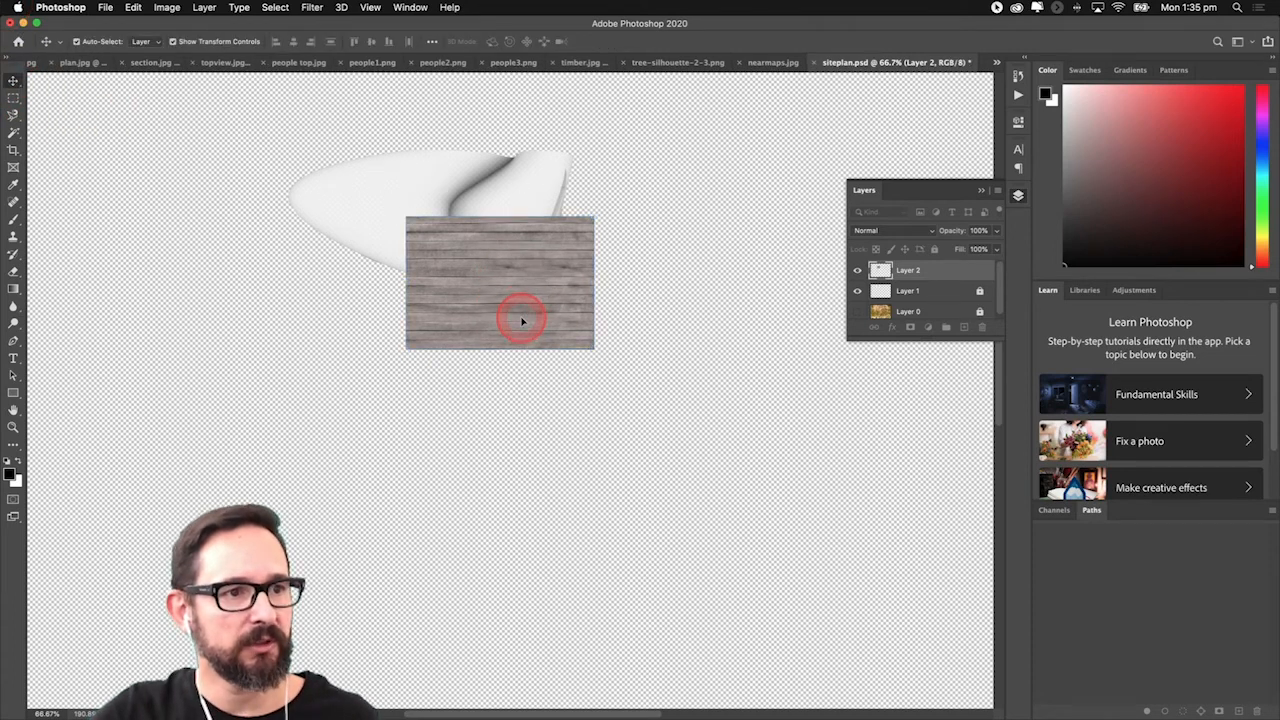
drag(511, 301, 580, 420)
Try scaling the timber proportionally to about 152% to reach the building's pointed end, and undo the scaling.
key(z)
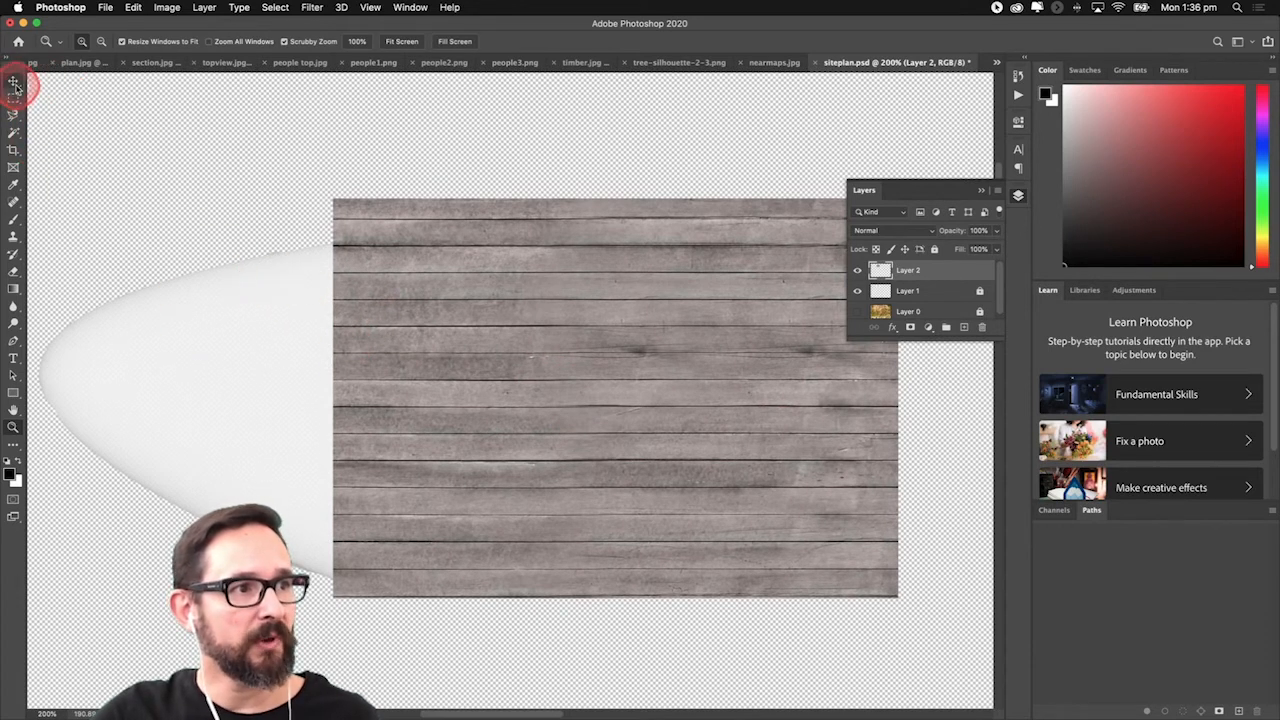
click(14, 84)
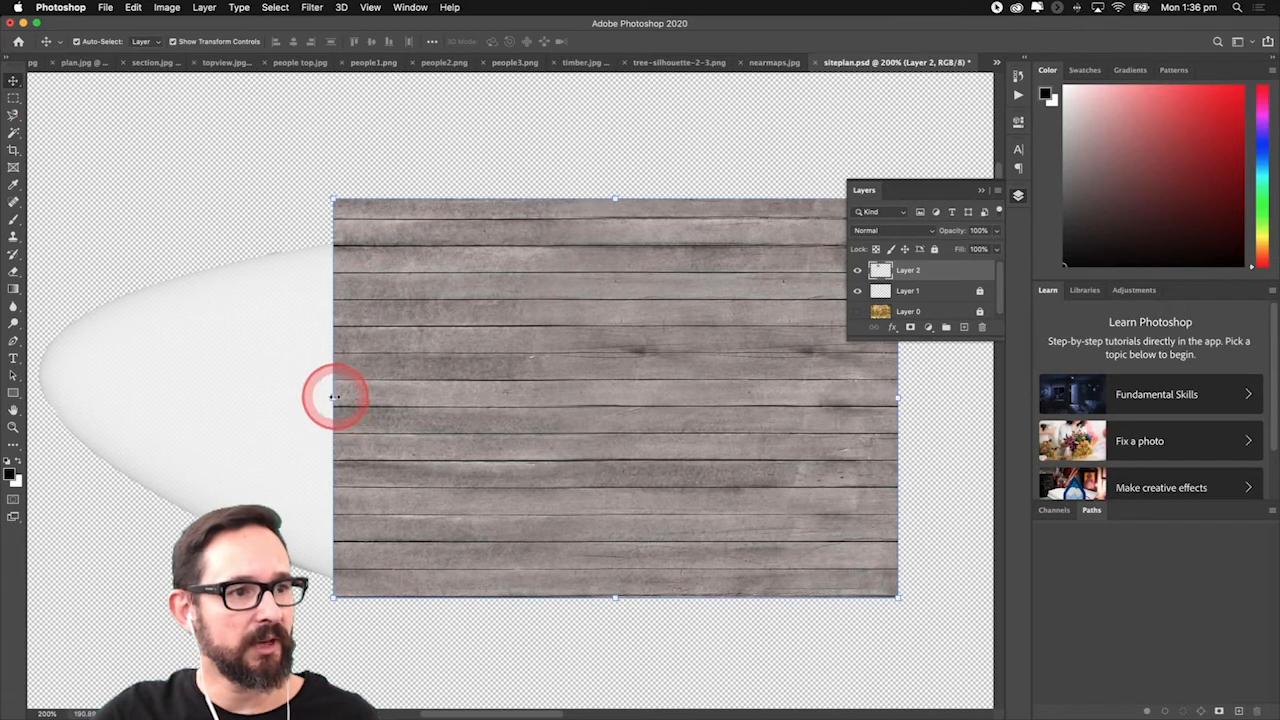
drag(335, 397, 48, 410)
drag(44, 409, 39, 409)
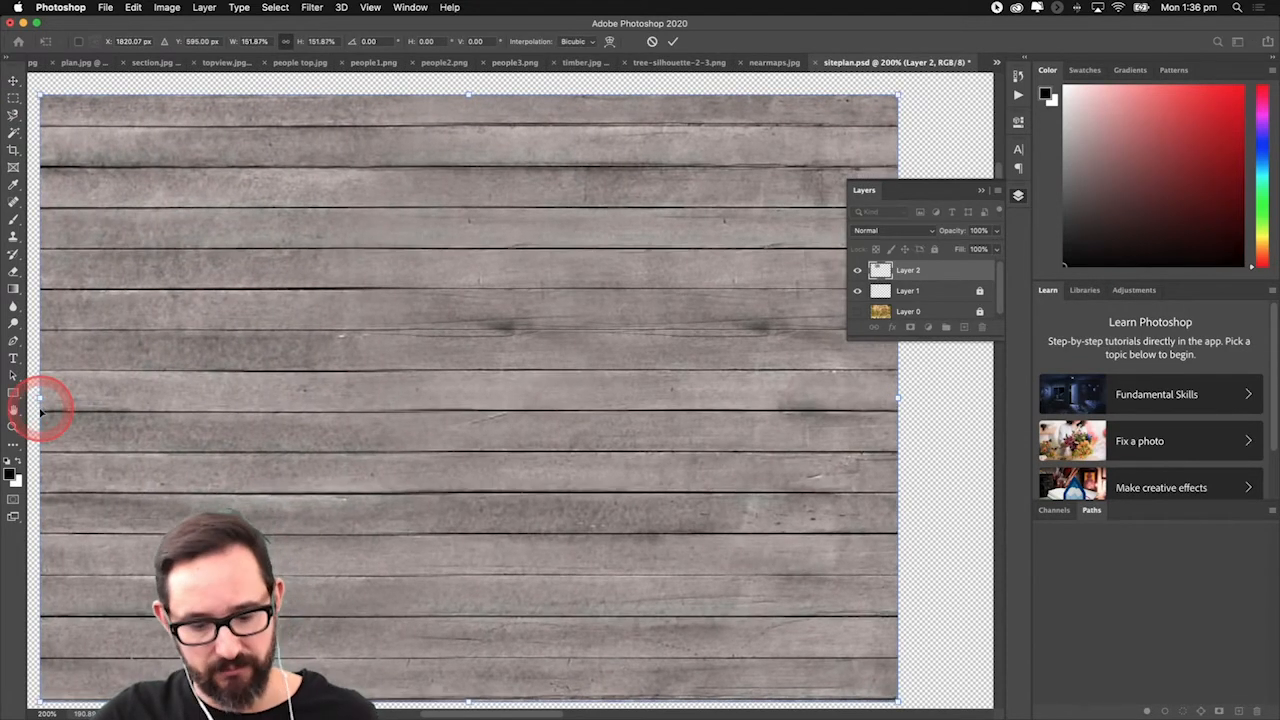
key(super+z)
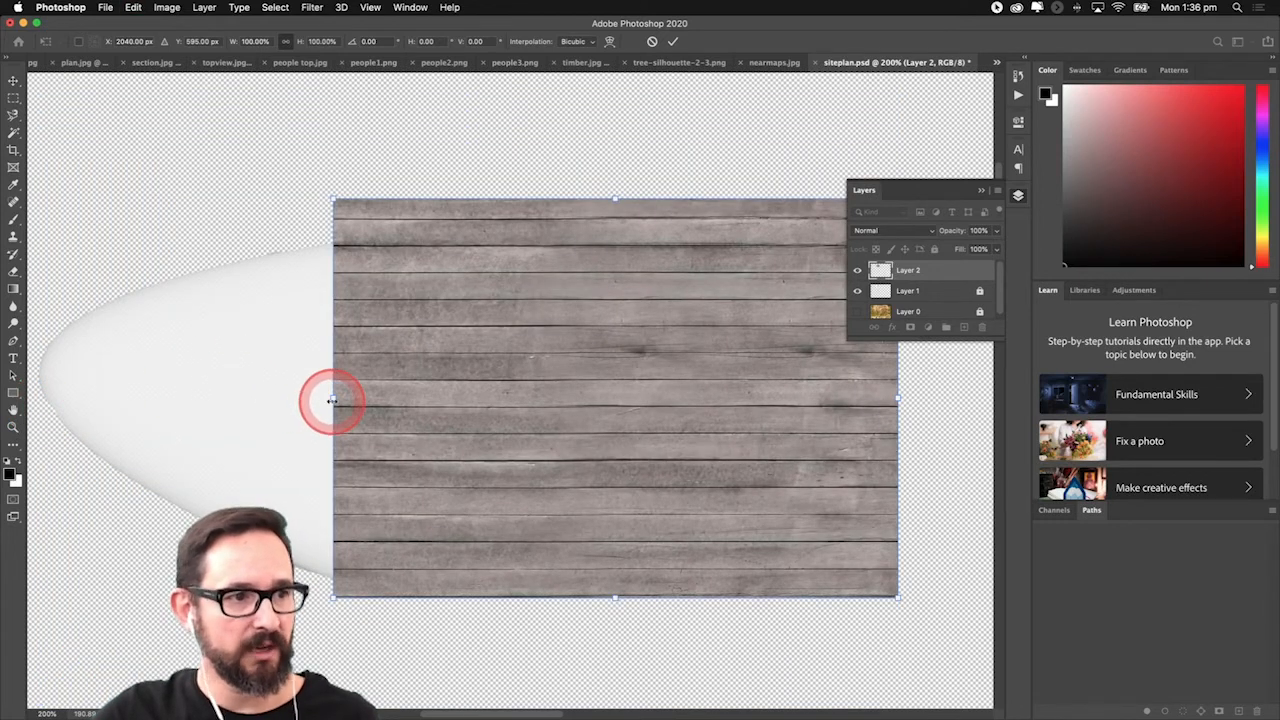
Stretch the timber lengthwise to about 152% to reach the building's pointed end, and lower its layer fill to 47%.
drag(332, 400, 30, 362)
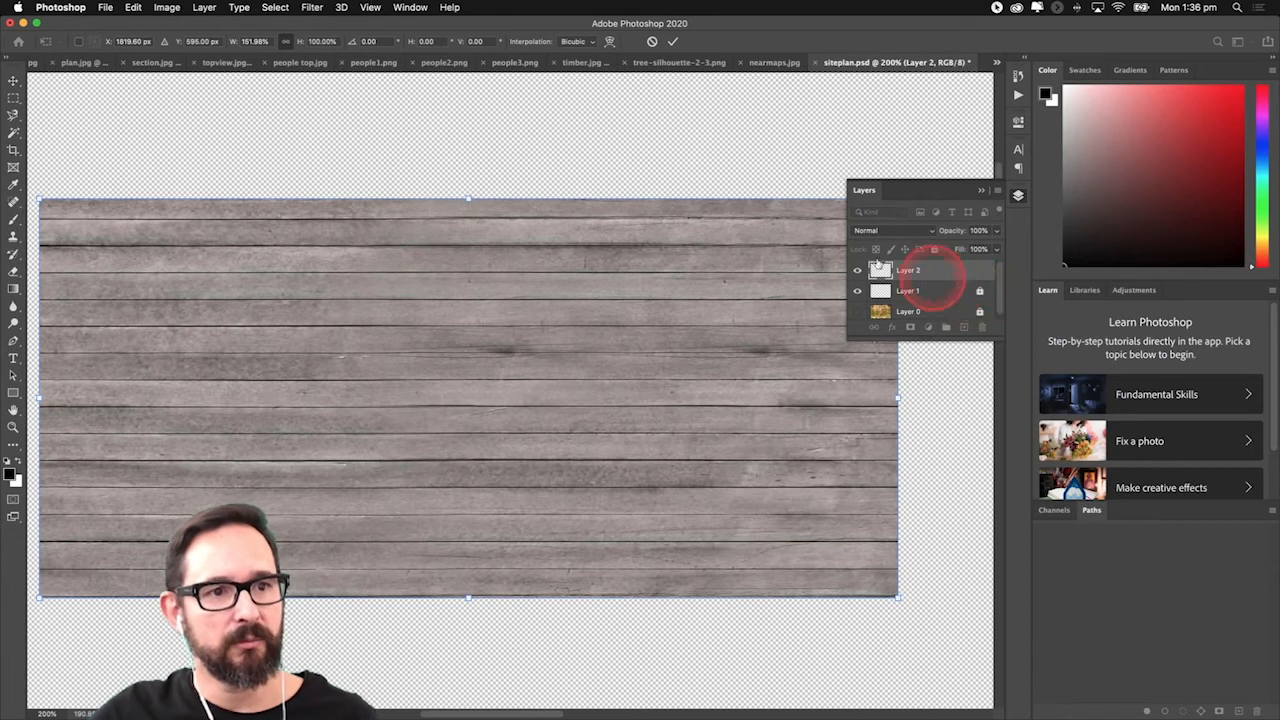
click(996, 251)
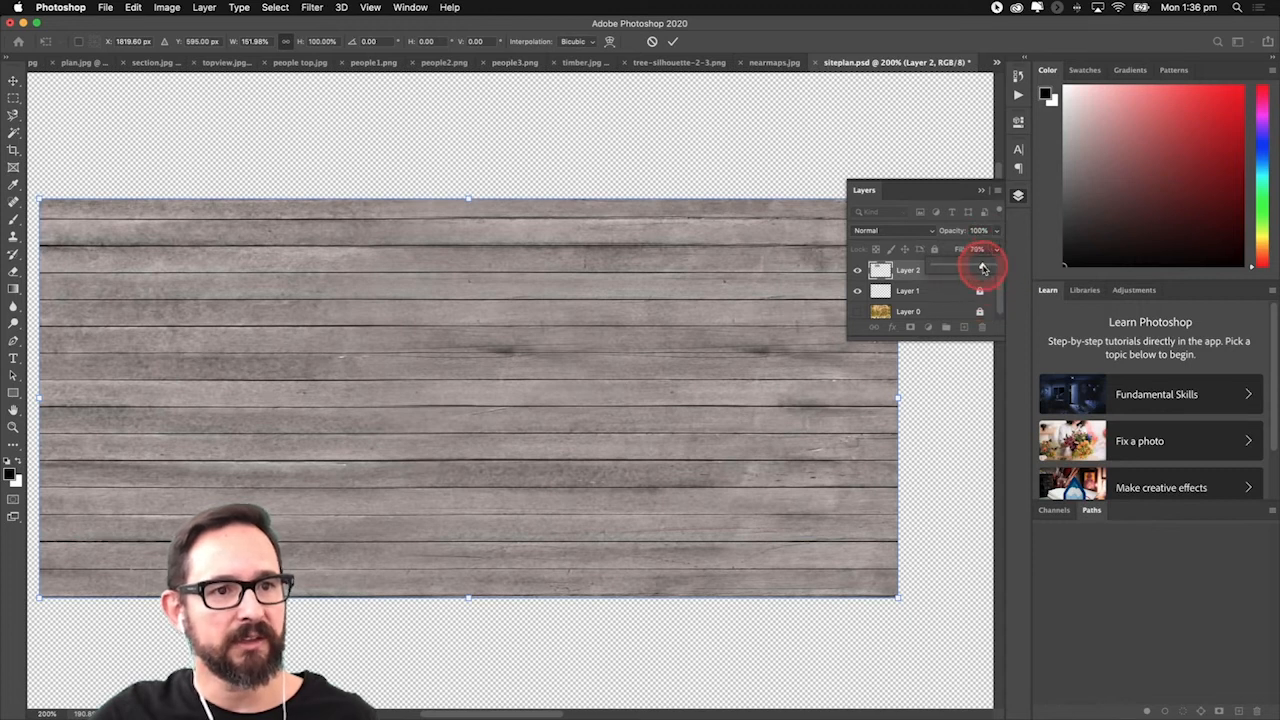
drag(980, 268, 963, 268)
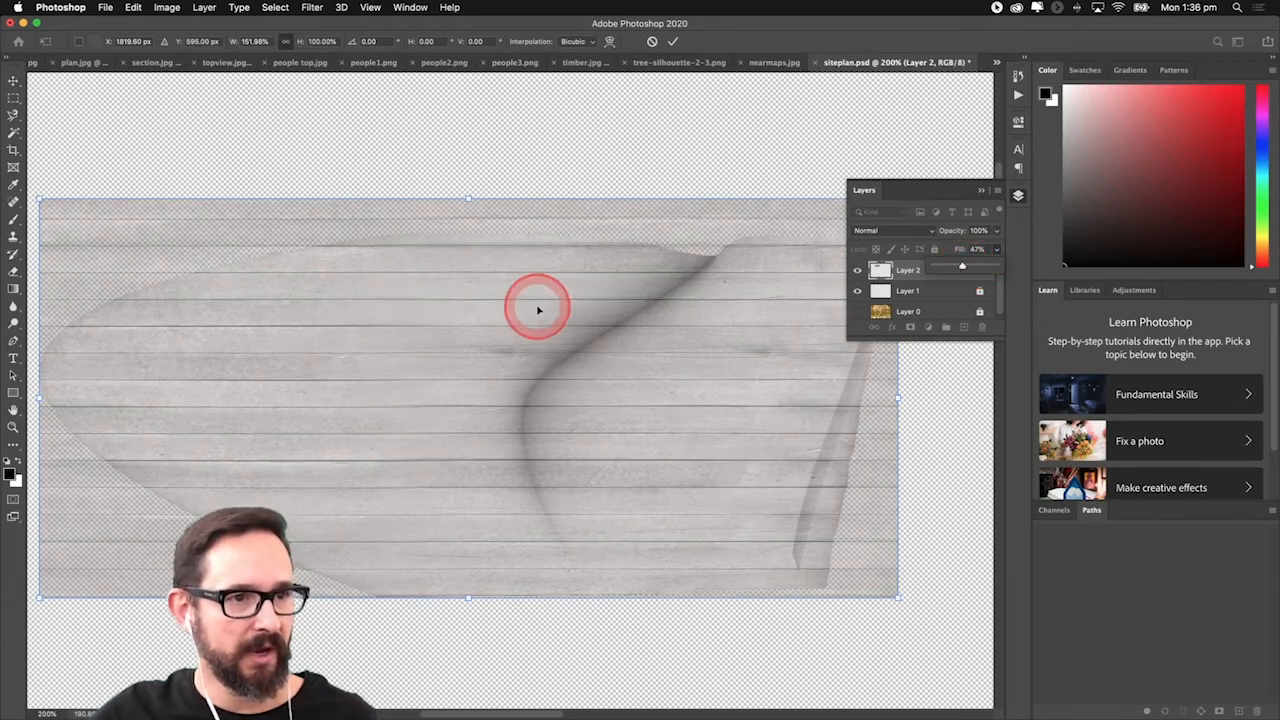
Fit the timber to the building's extents, scaling it to about 96% height and 151.5% width.
drag(466, 200, 463, 229)
drag(76, 414, 41, 411)
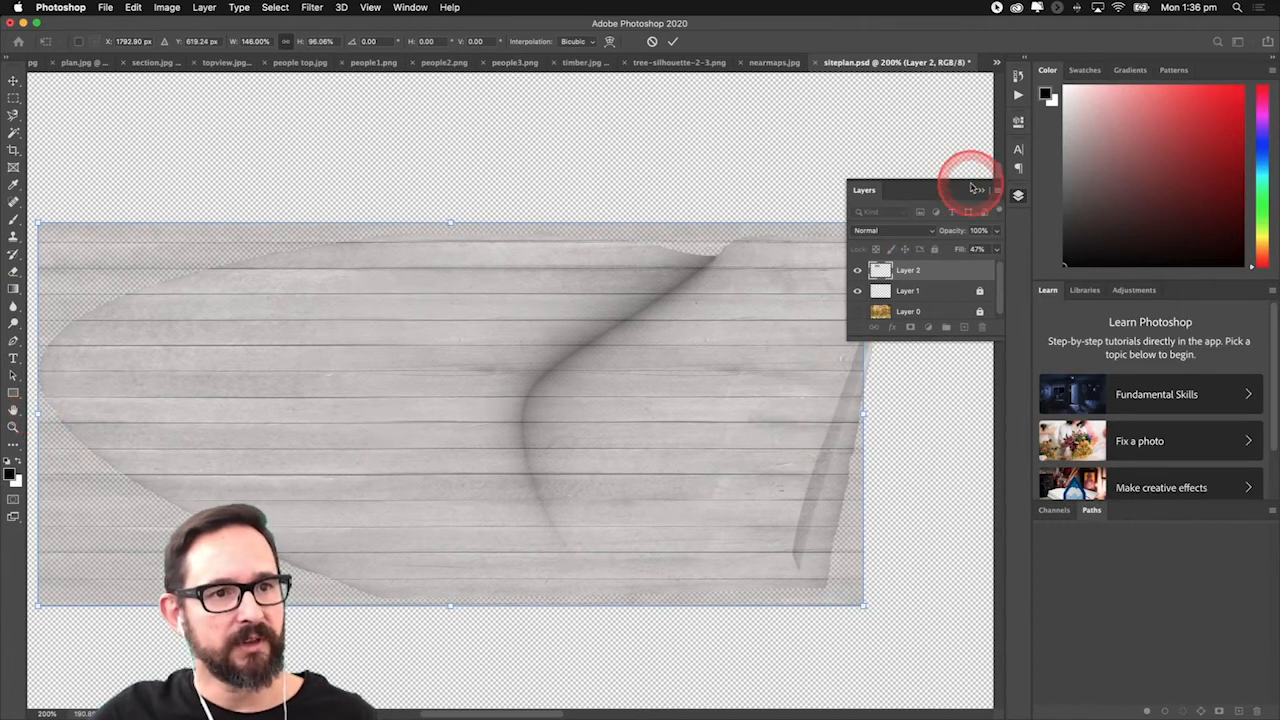
click(984, 192)
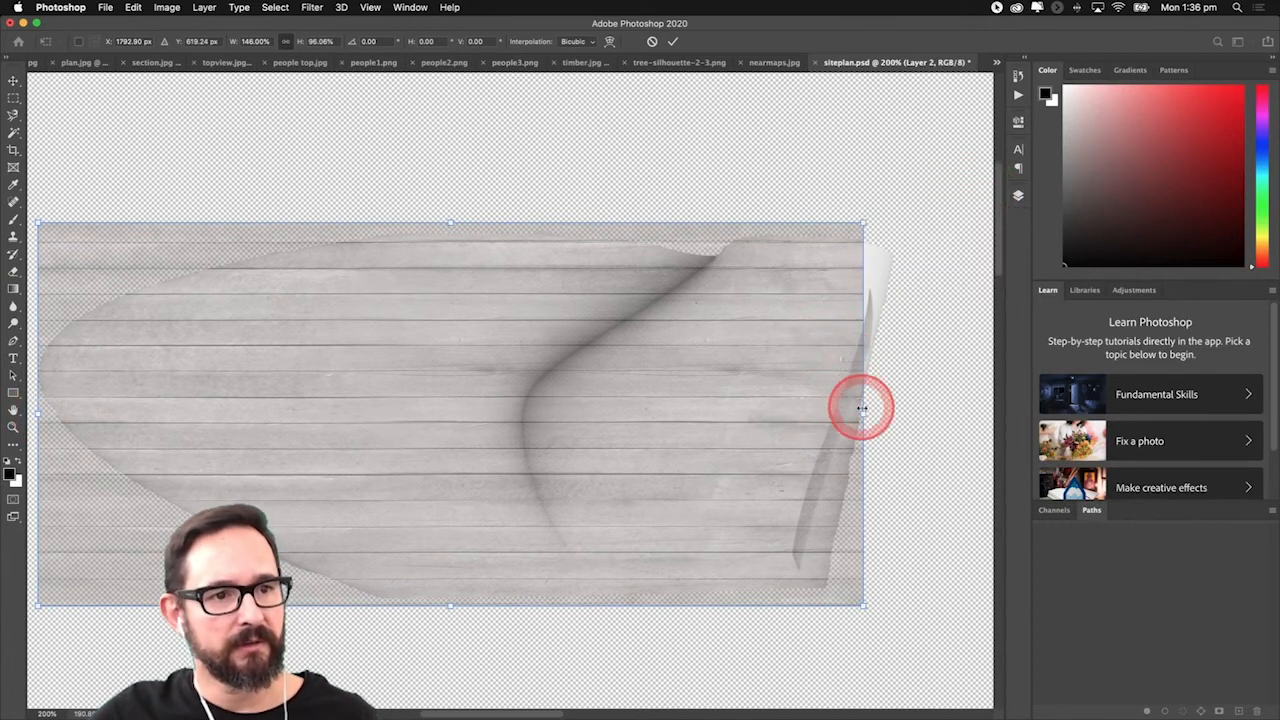
drag(865, 413, 890, 413)
key(super+z)
key(super+z)
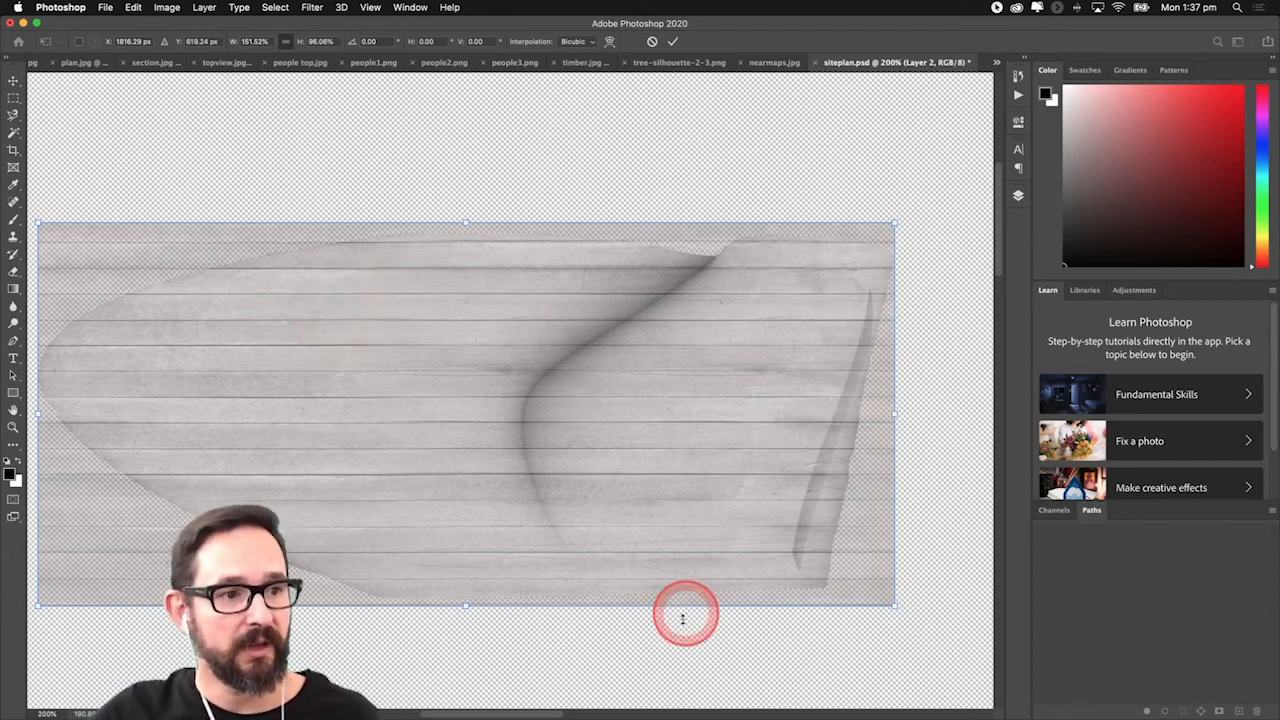
Nudge the timber upward by about 10 px over the building.
key(Up)
key(Up)
key(Up)
key(Up)
key(Up)
key(Up)
key(Up)
key(Up)
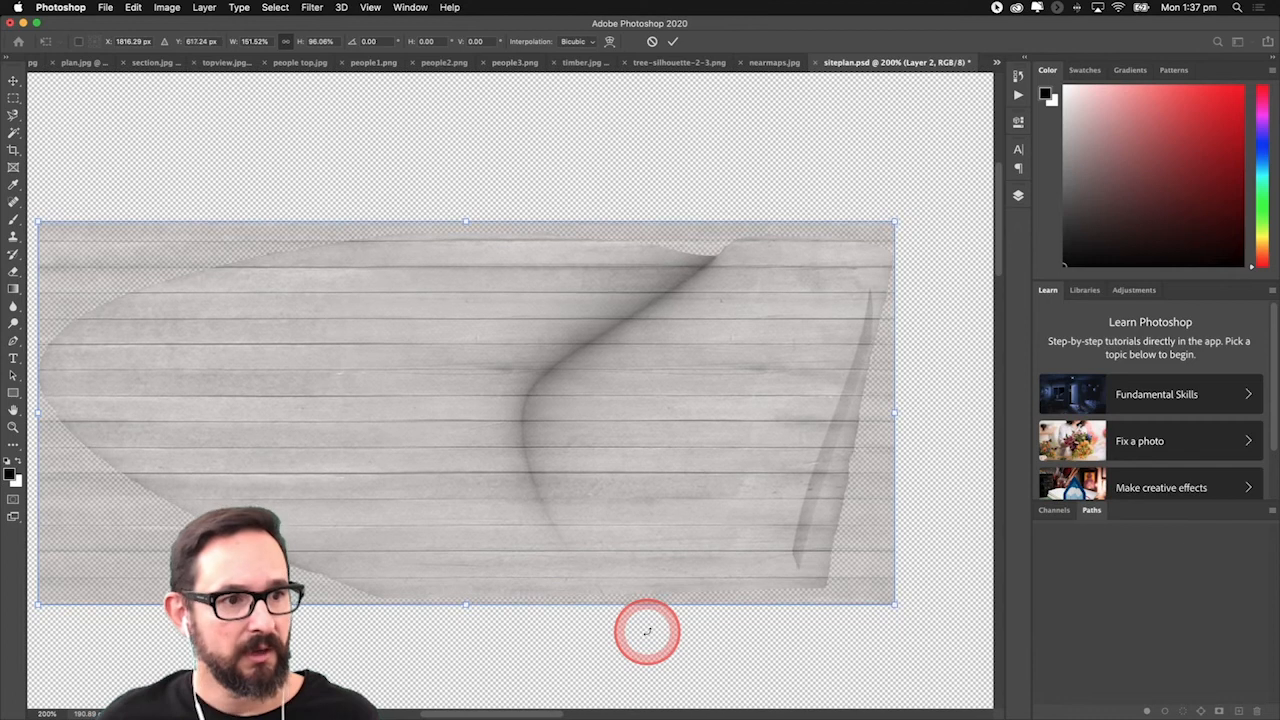
key(Up)
key(Up)
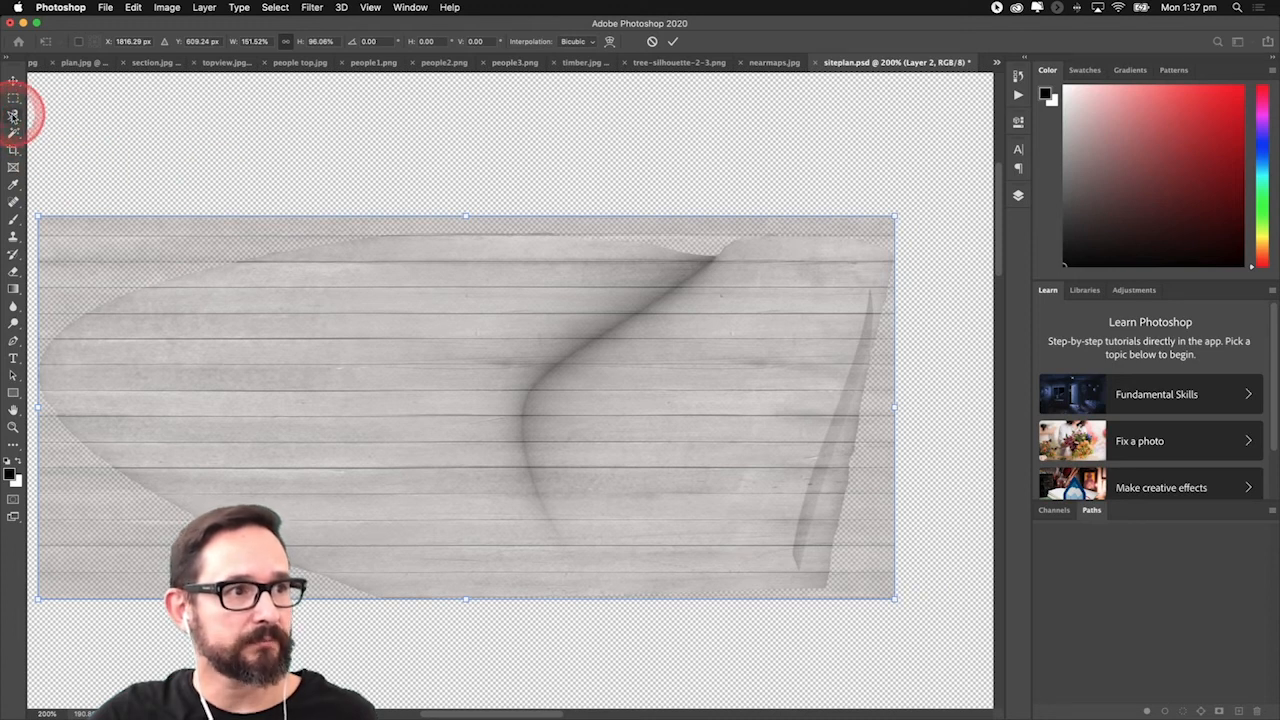
Trace a closed selection around the building's outline with the Magnetic Lasso, on the timber layer.
click(13, 115)
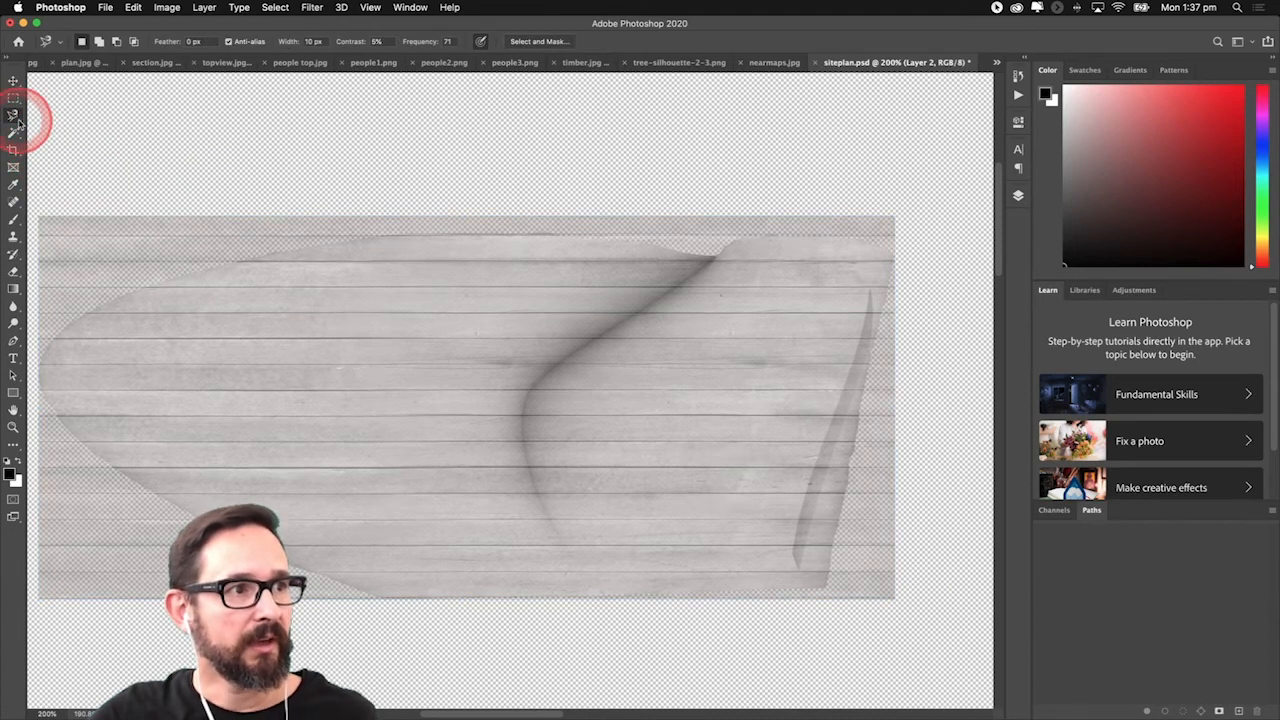
click(338, 242)
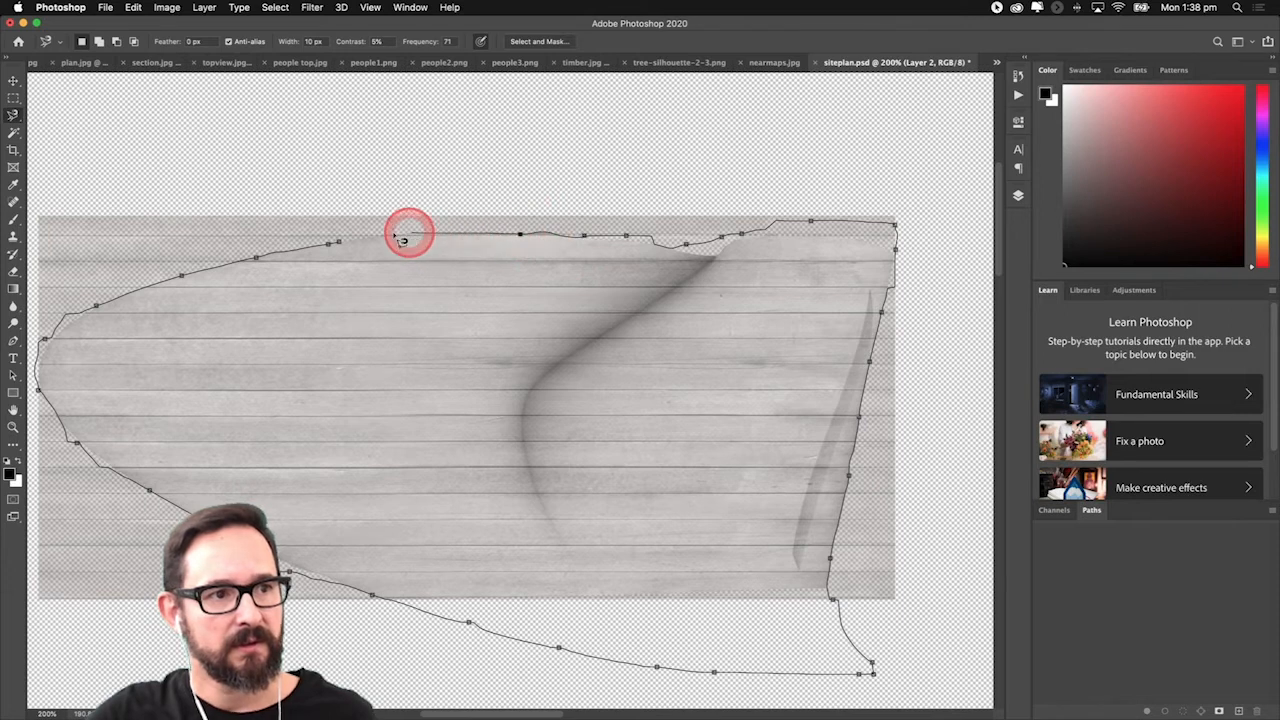
click(349, 244)
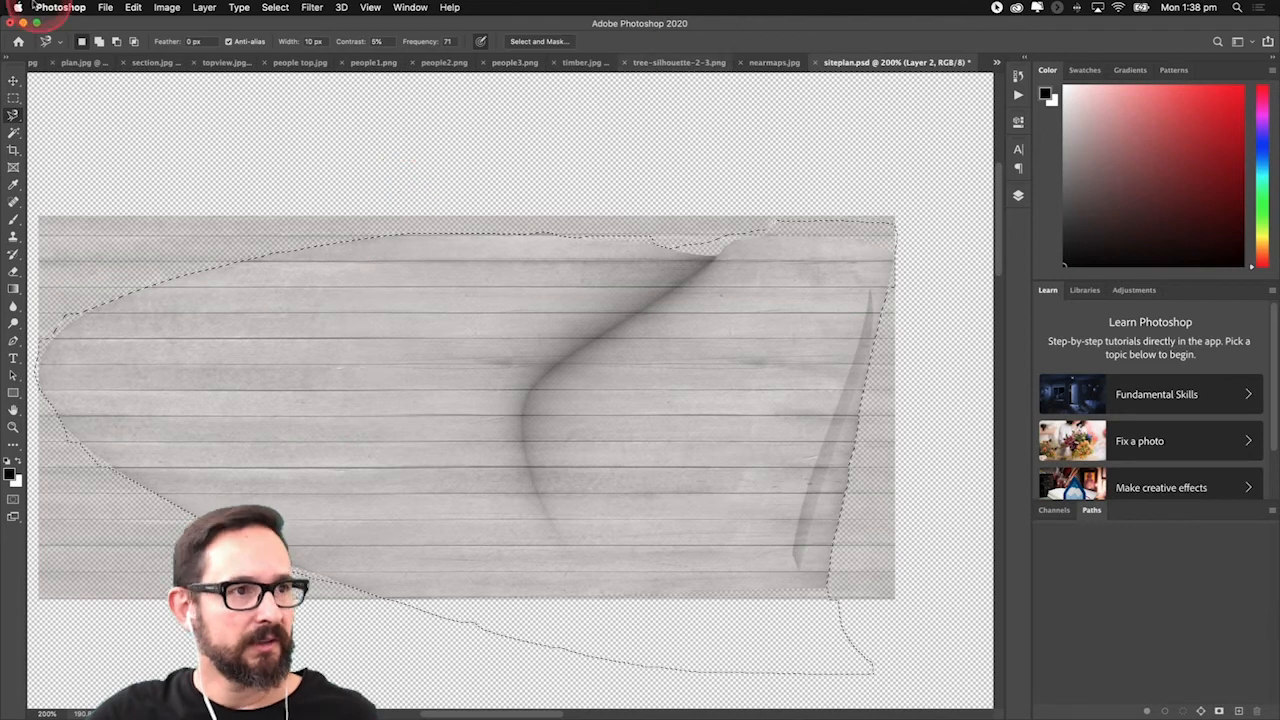
Invert the outline selection and delete the timber outside the building.
click(264, 8)
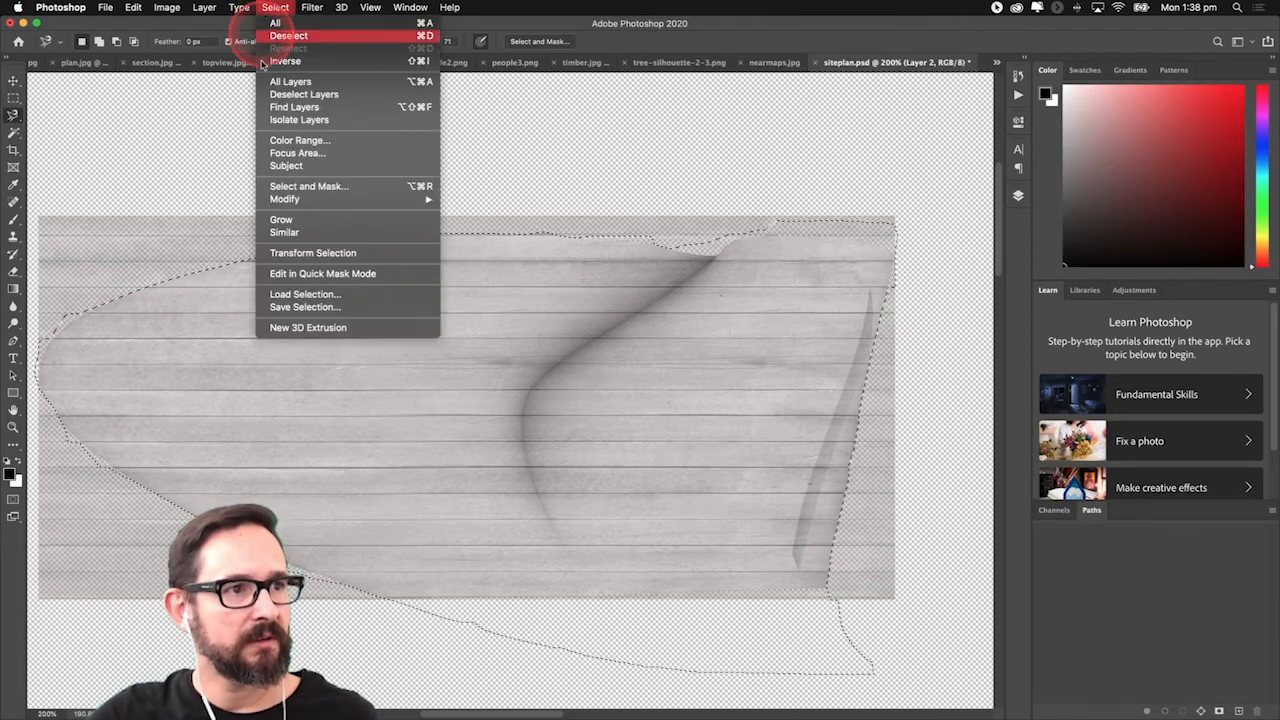
click(287, 62)
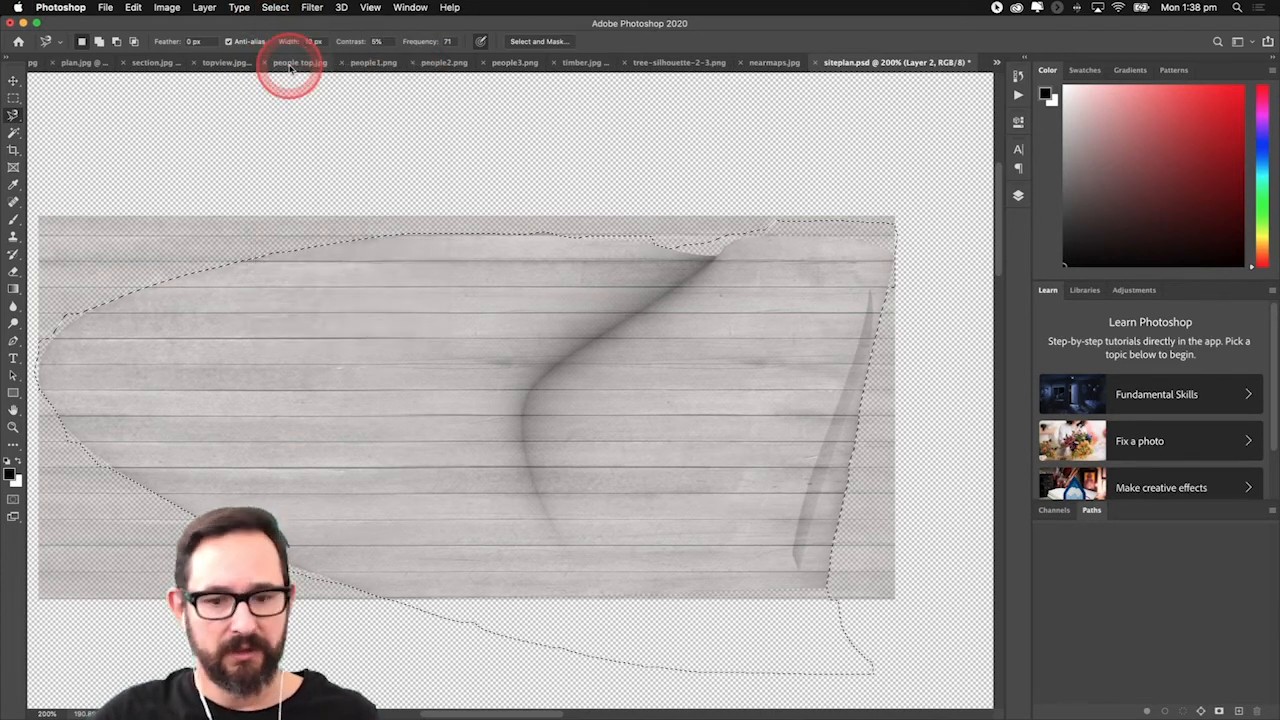
key(Delete)
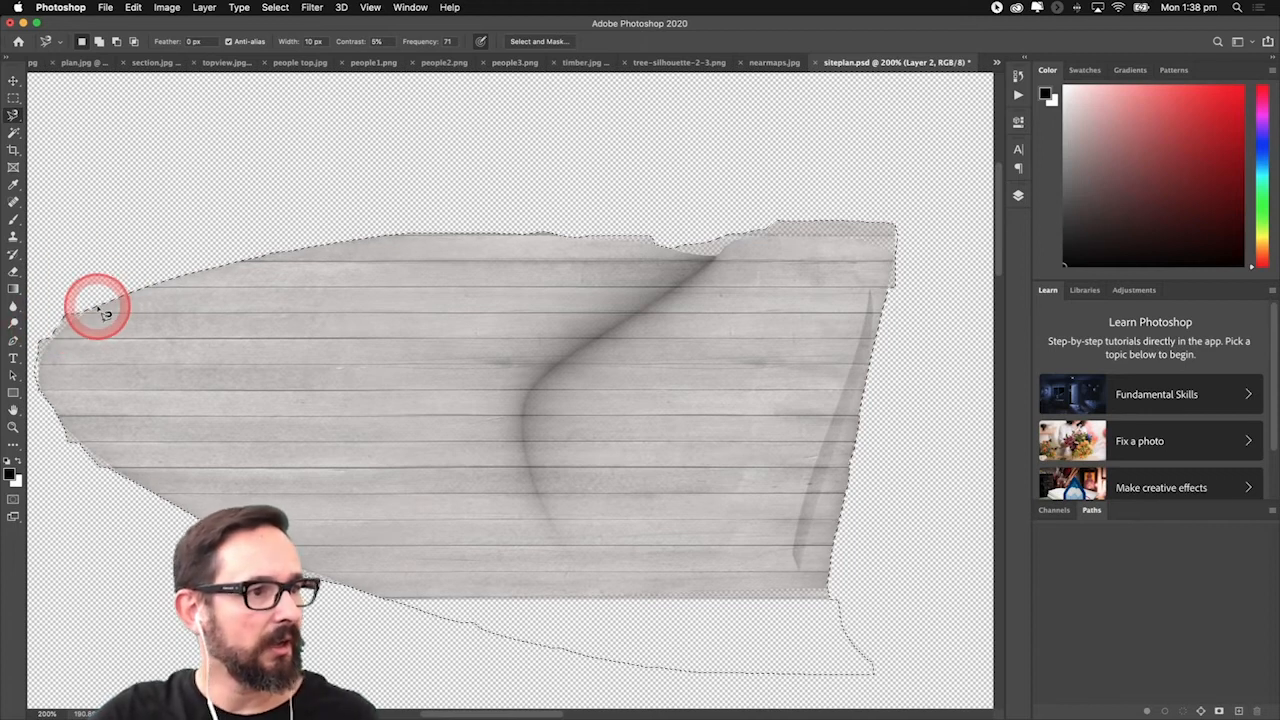
Trim the leftover timber at the pointed end and along the upper edge near the wider end with Magnetic Lasso selections.
click(88, 322)
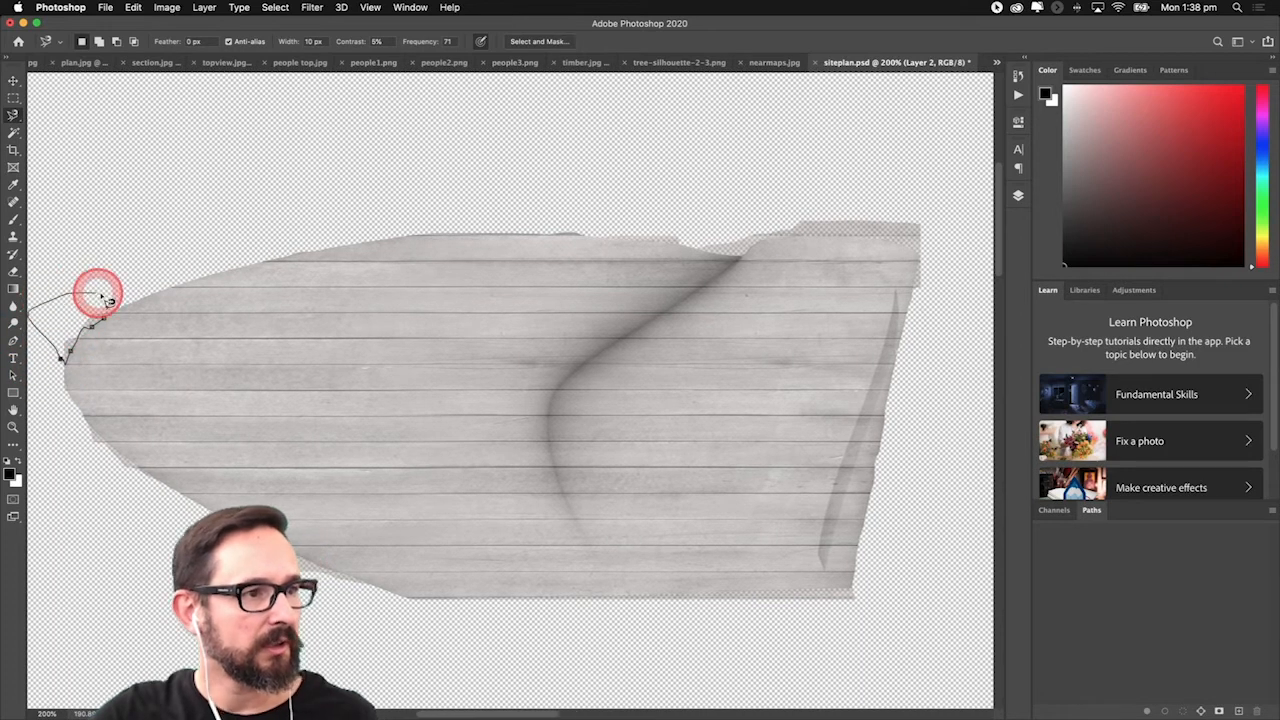
double_click(105, 318)
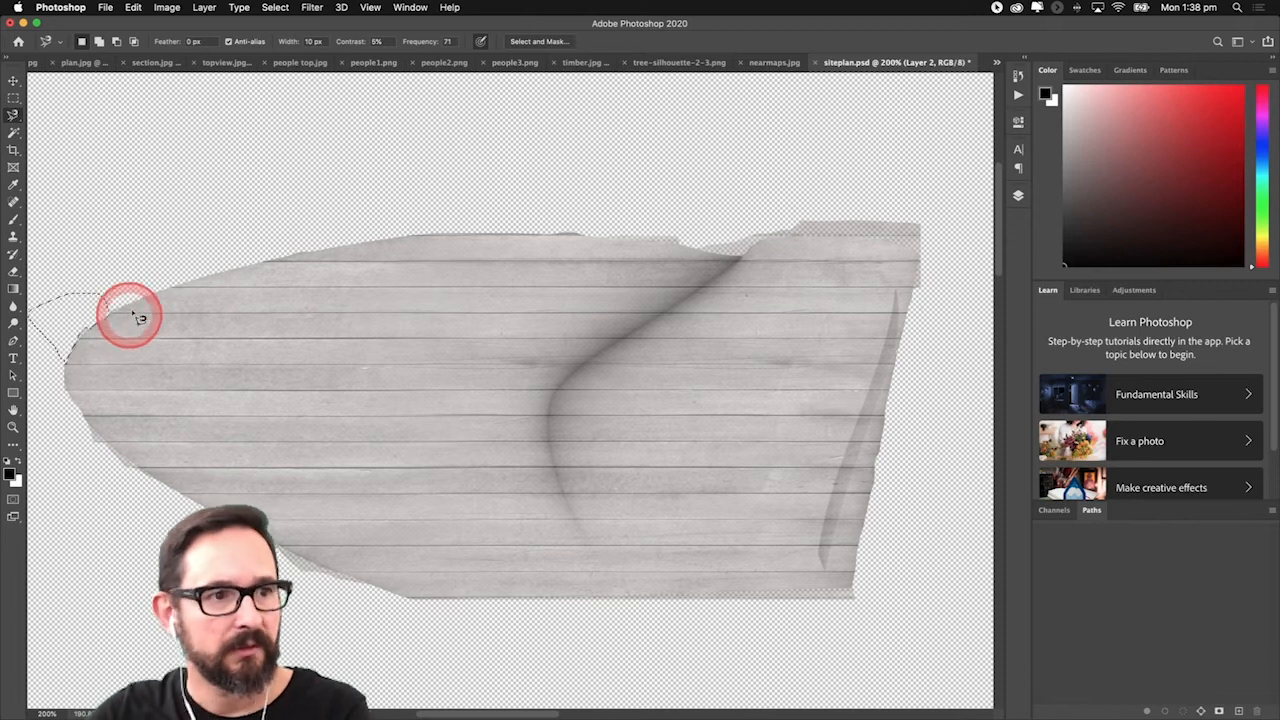
click(917, 254)
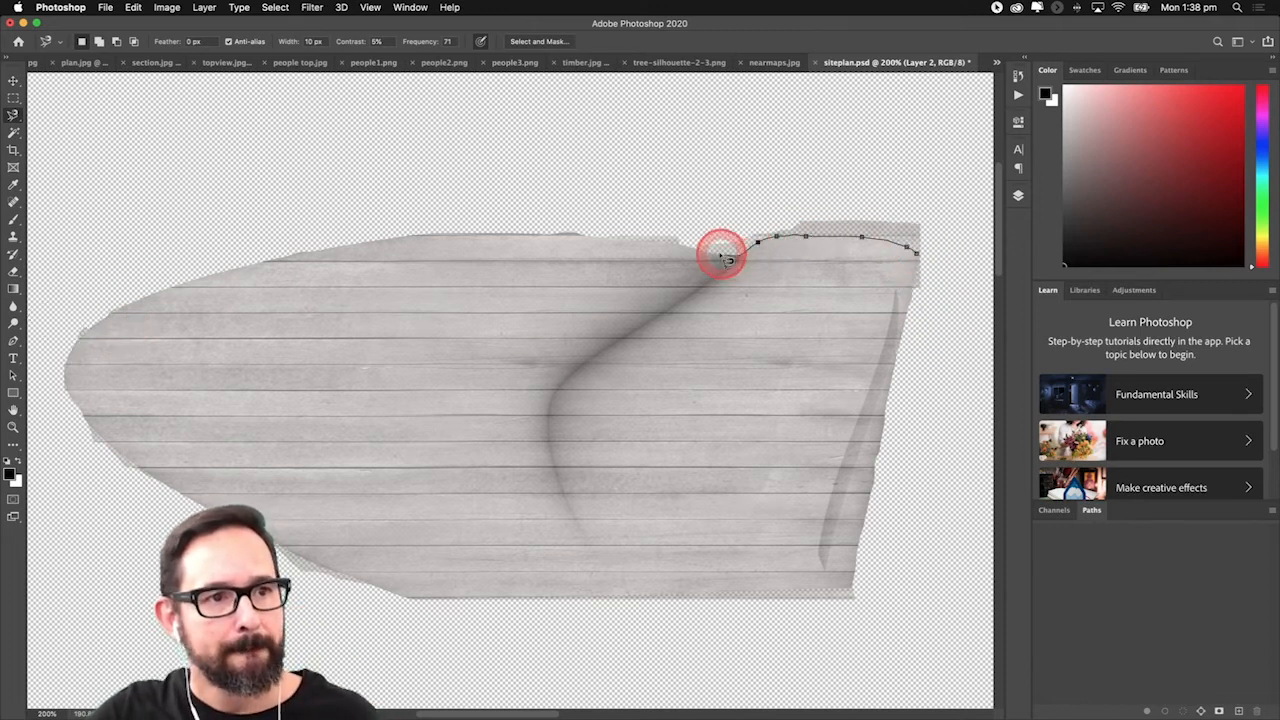
click(919, 251)
key(Delete)
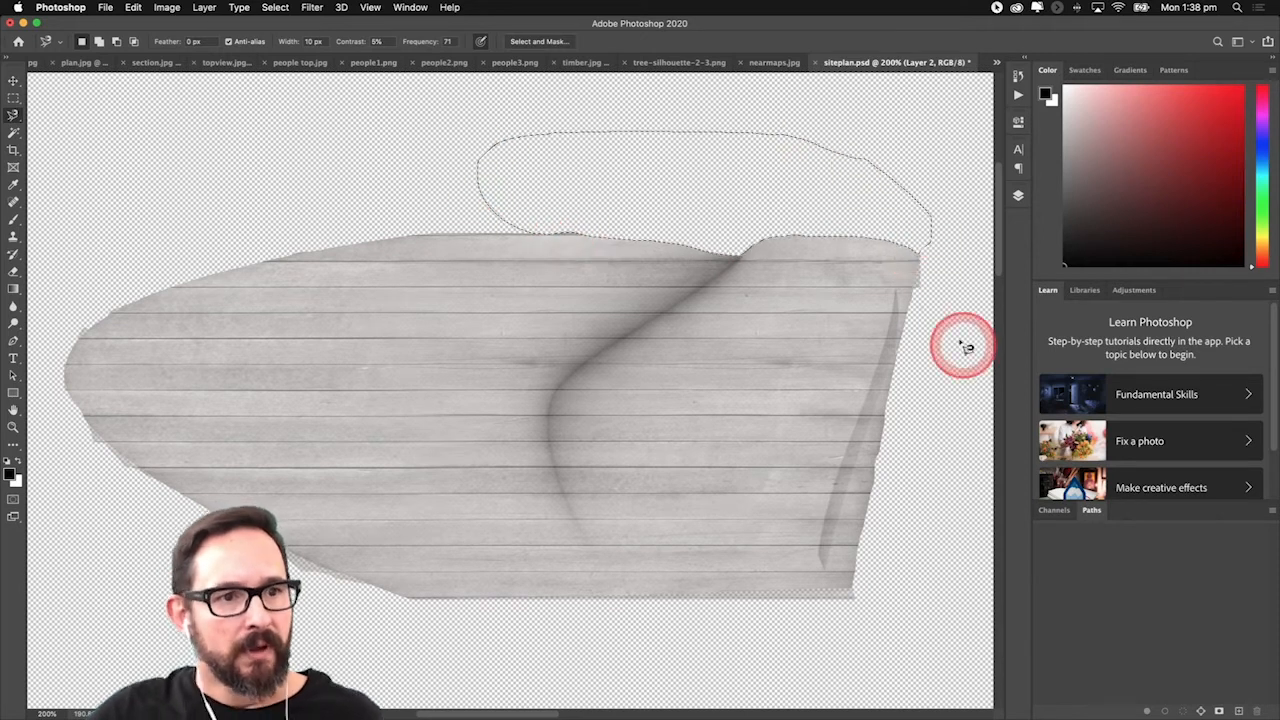
Lasso and delete the excess timber along the building's lower edge and the lower curve leading to the pointed end.
click(852, 592)
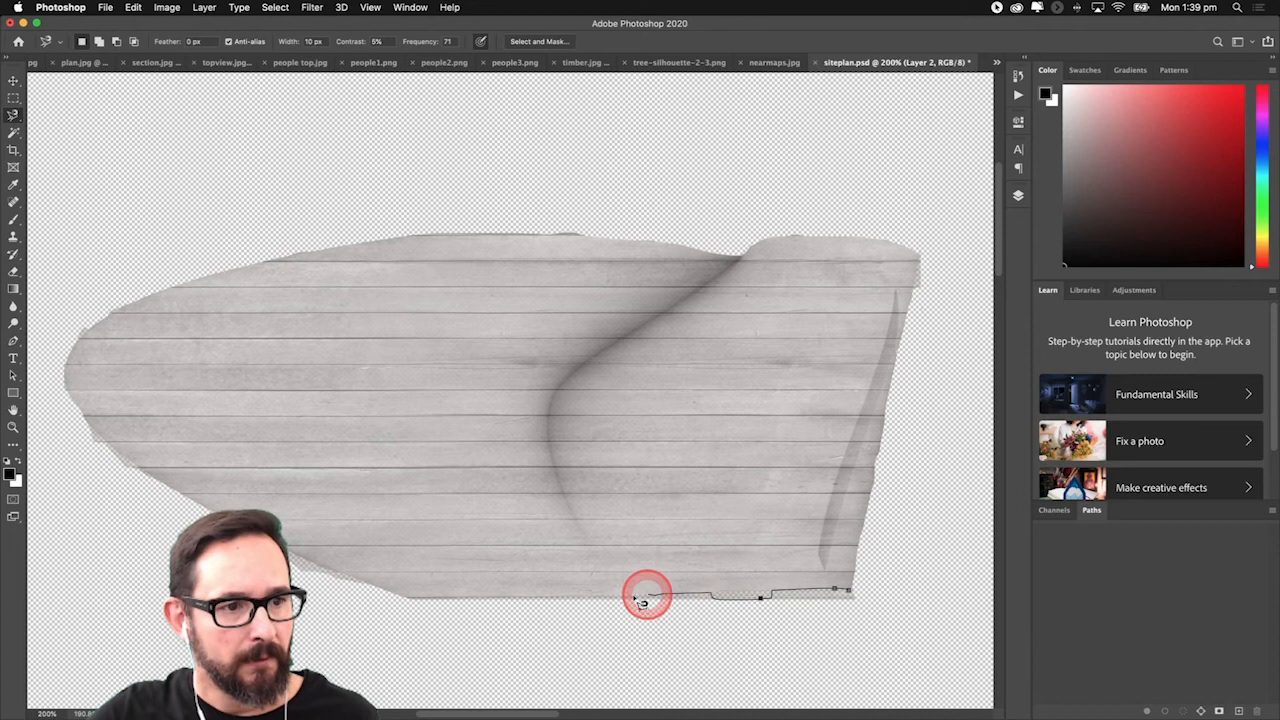
click(854, 596)
key(Delete)
click(371, 585)
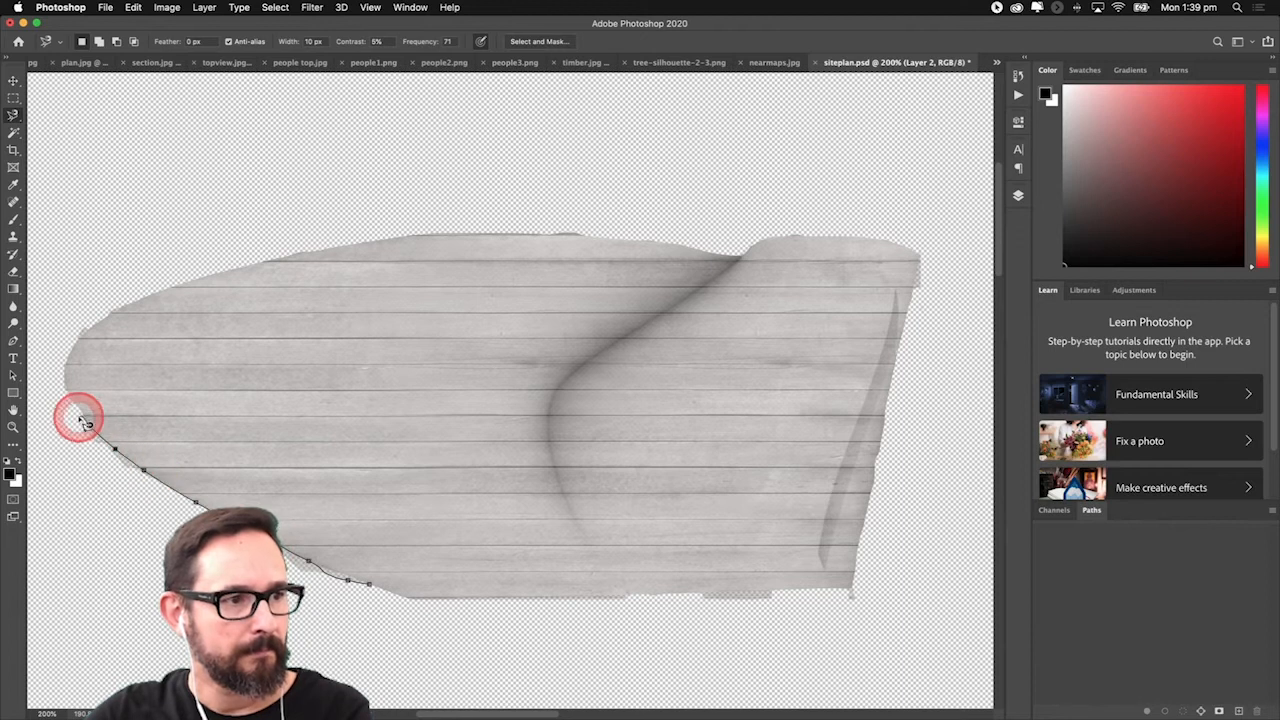
click(370, 586)
key(Delete)
Lasso and delete the remaining timber scraps on the lower edge and along the slanted wider end.
click(773, 591)
click(773, 592)
key(Delete)
click(925, 253)
click(927, 255)
key(Delete)
Select the leftover timber below the wider end's lower corner with the Magnetic Lasso and delete it.
click(860, 588)
mouse_move(810, 598)
mouse_down()
mouse_move(700, 600)
mouse_move(766, 654)
mouse_move(866, 586)
mouse_move(845, 600)
mouse_up()
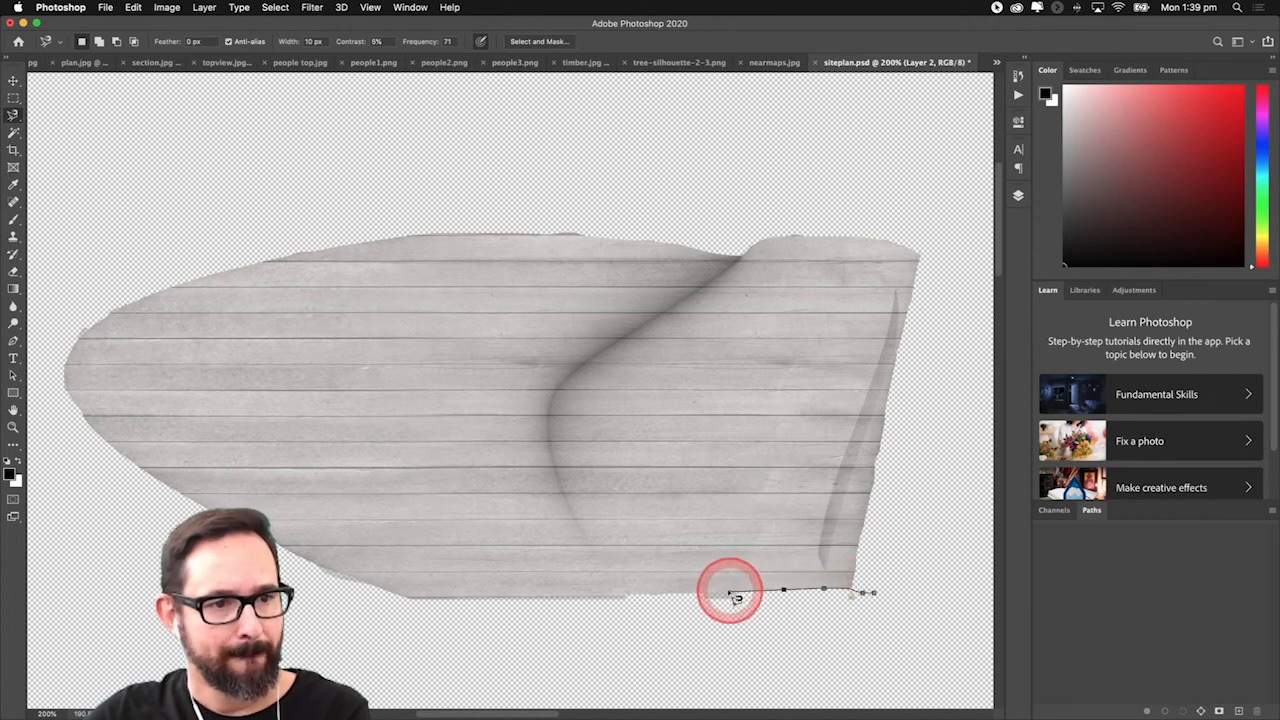
mouse_move(688, 600)
mouse_down()
mouse_move(743, 668)
mouse_move(925, 620)
mouse_up()
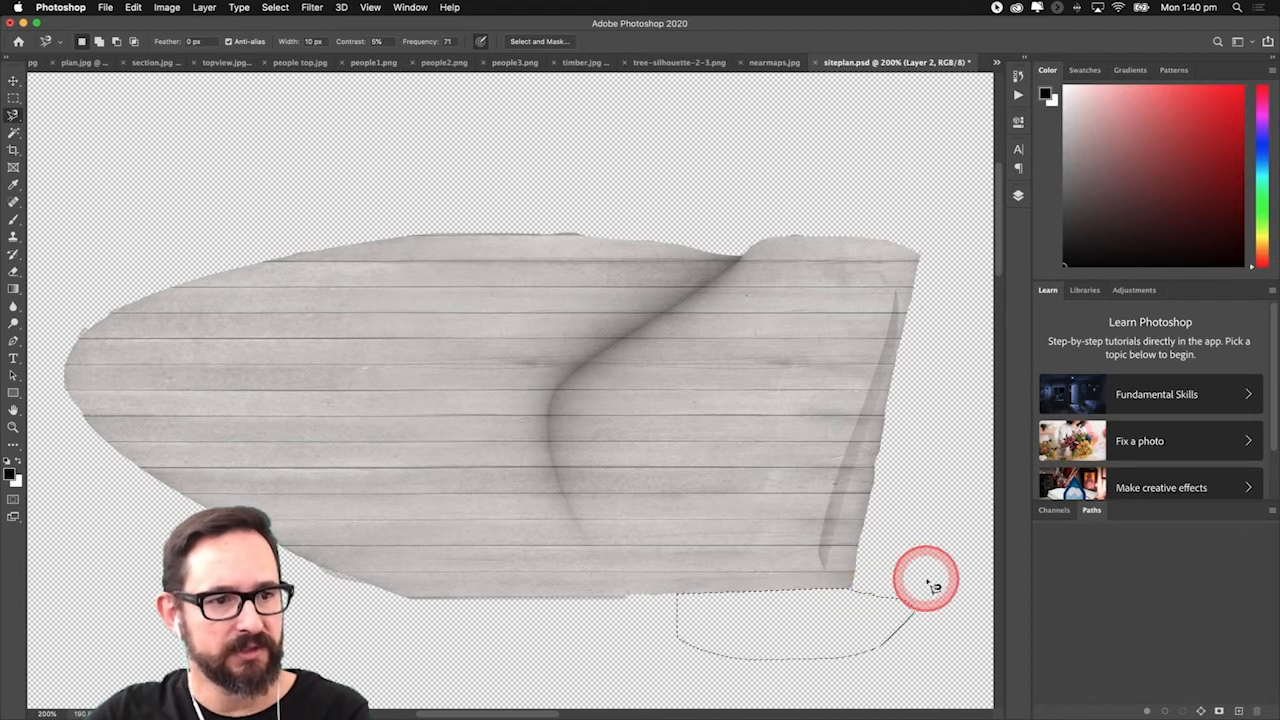
click(930, 585)
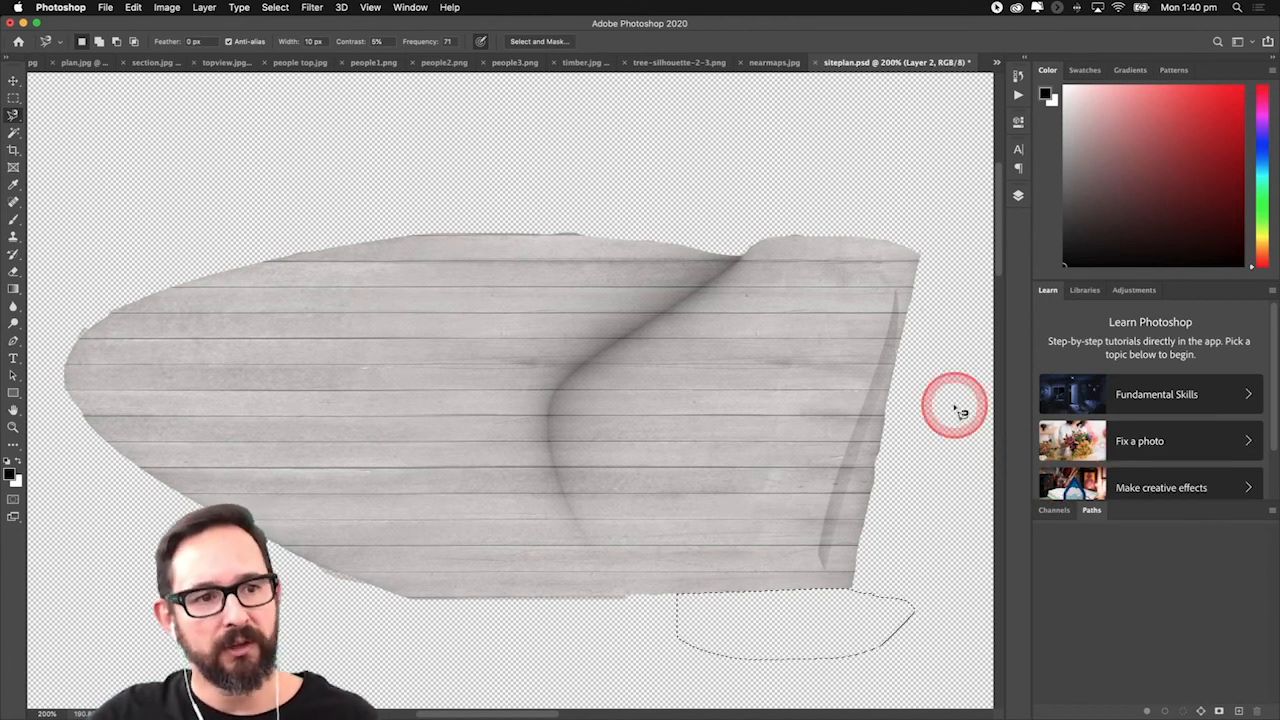
Make the terrain on Layer 0 visible again beneath the timber-covered building.
click(1019, 195)
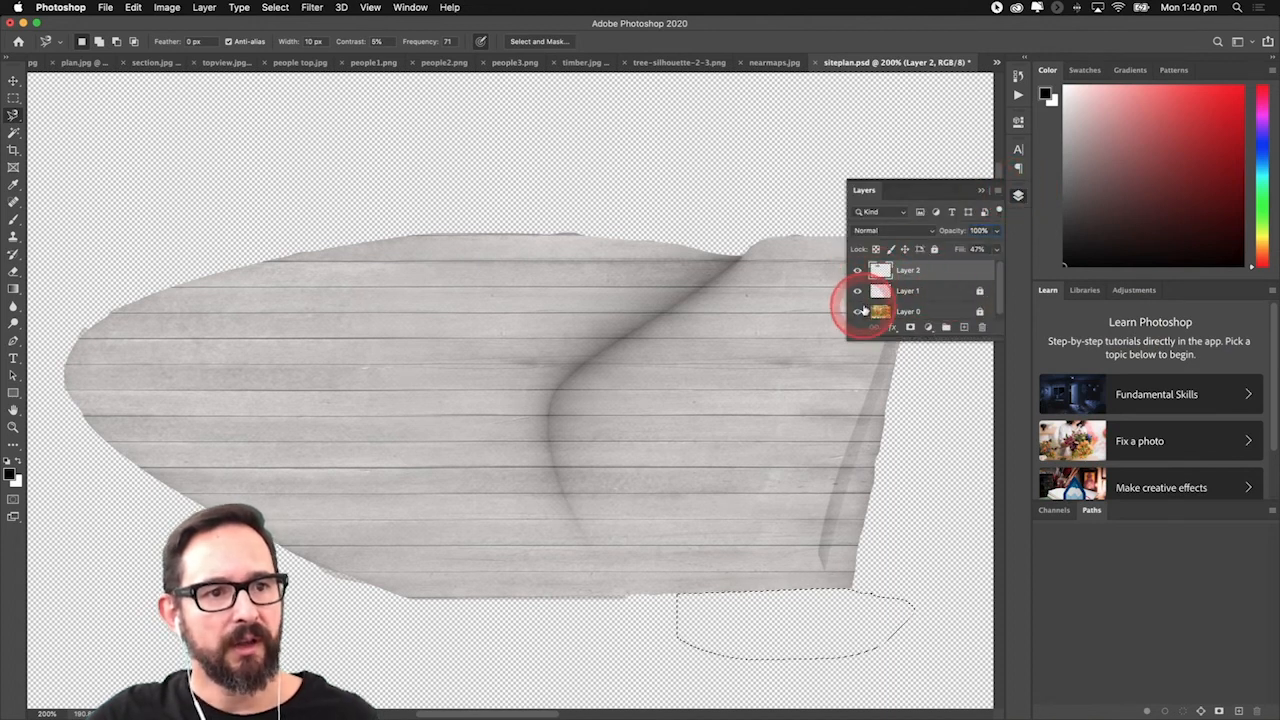
click(858, 311)
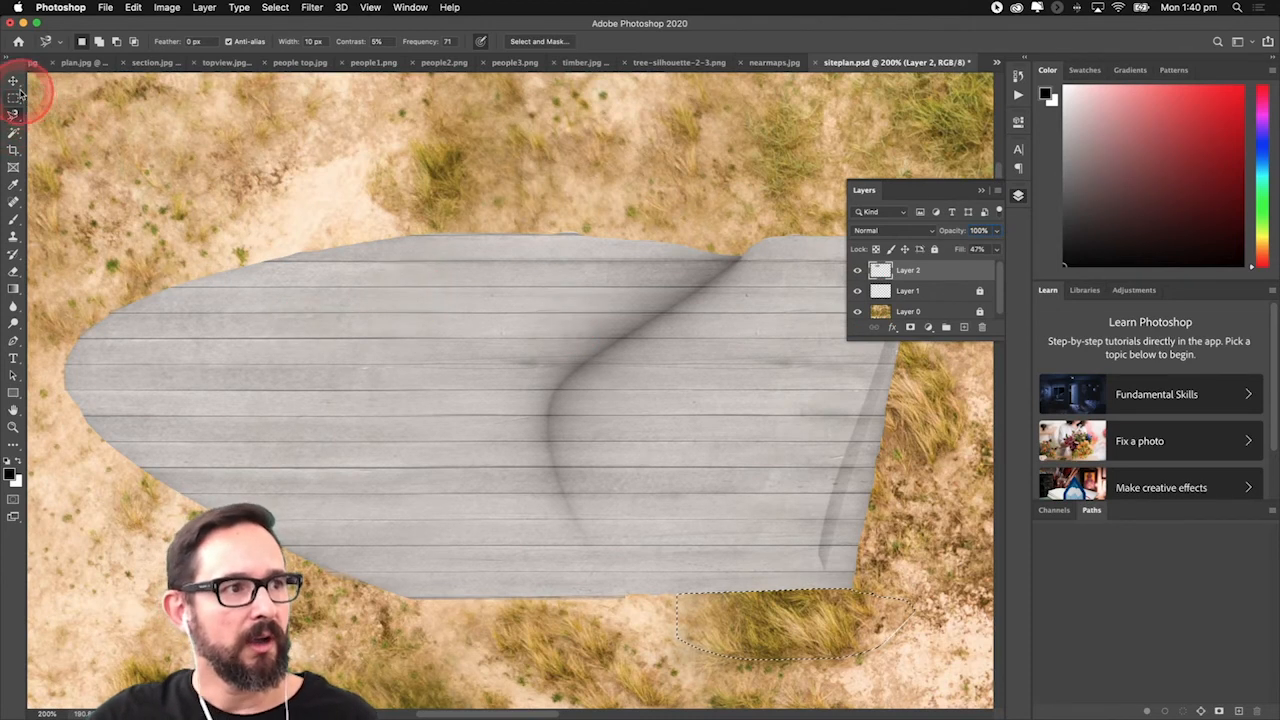
click(13, 80)
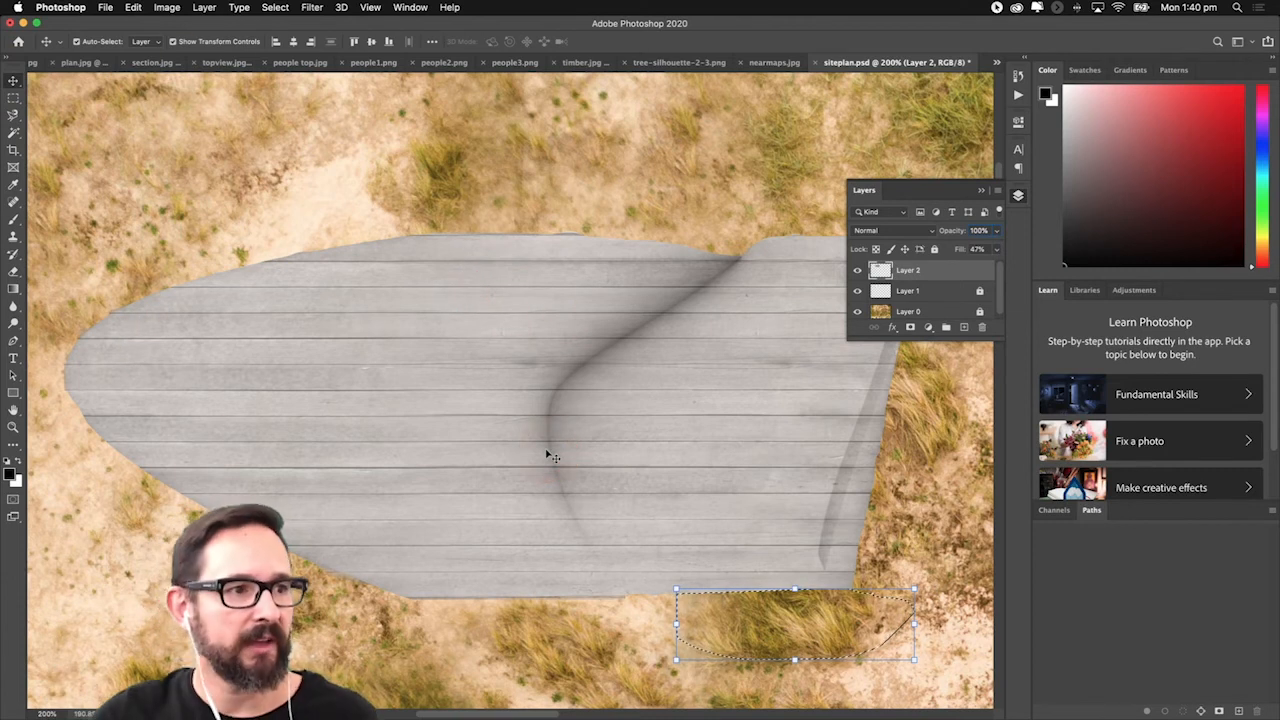
key(z)
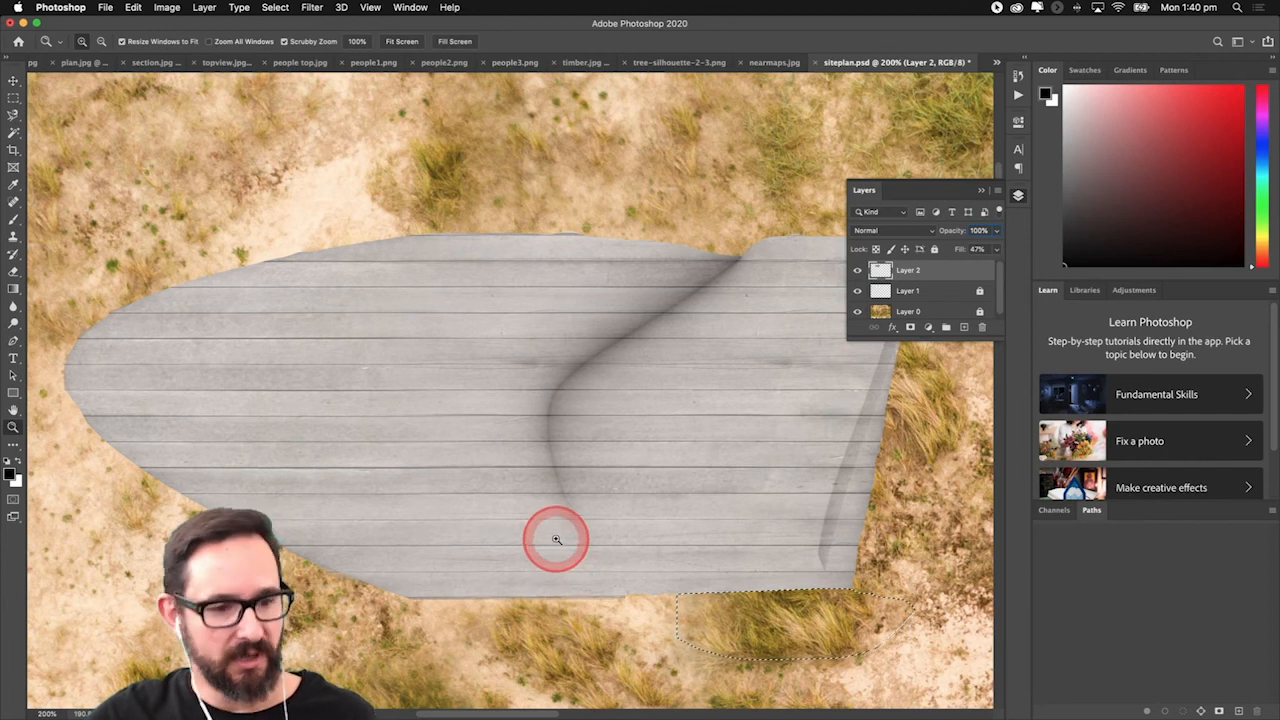
alt+click(552, 529)
alt+click(552, 529)
alt+click(552, 529)
alt+click(551, 529)
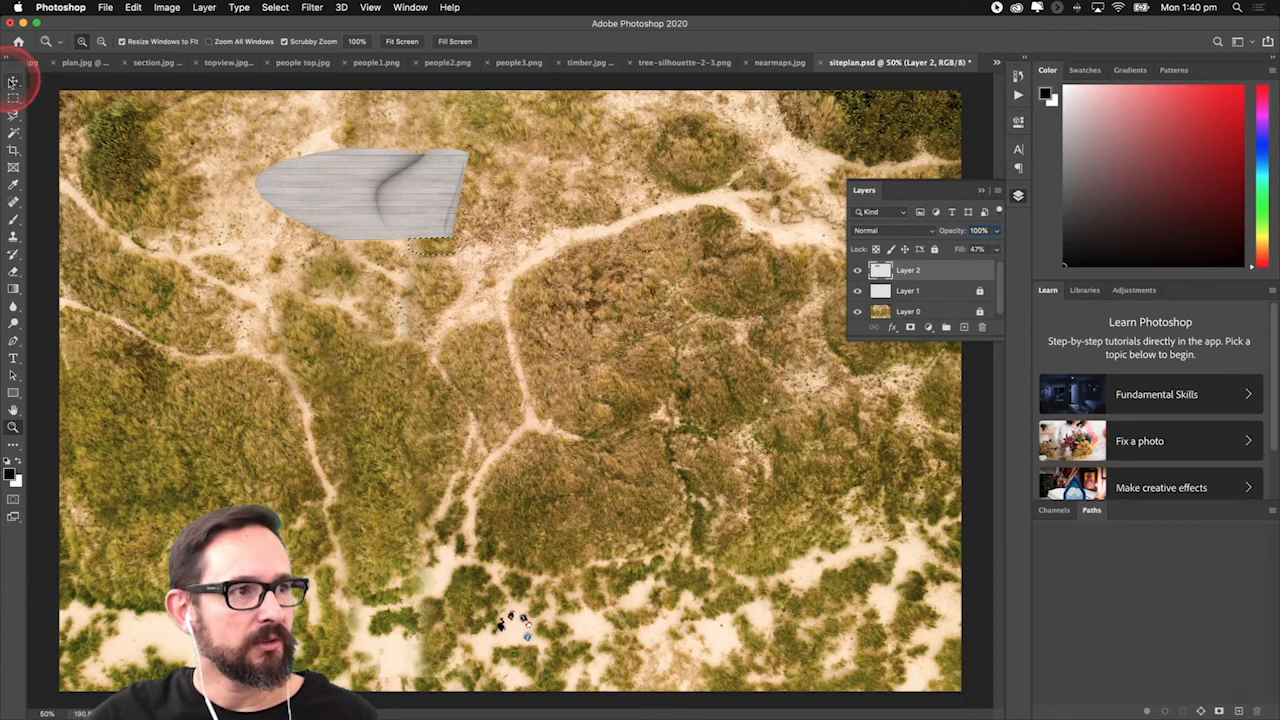
Deselect the leftover lasso selection below the building.
click(13, 81)
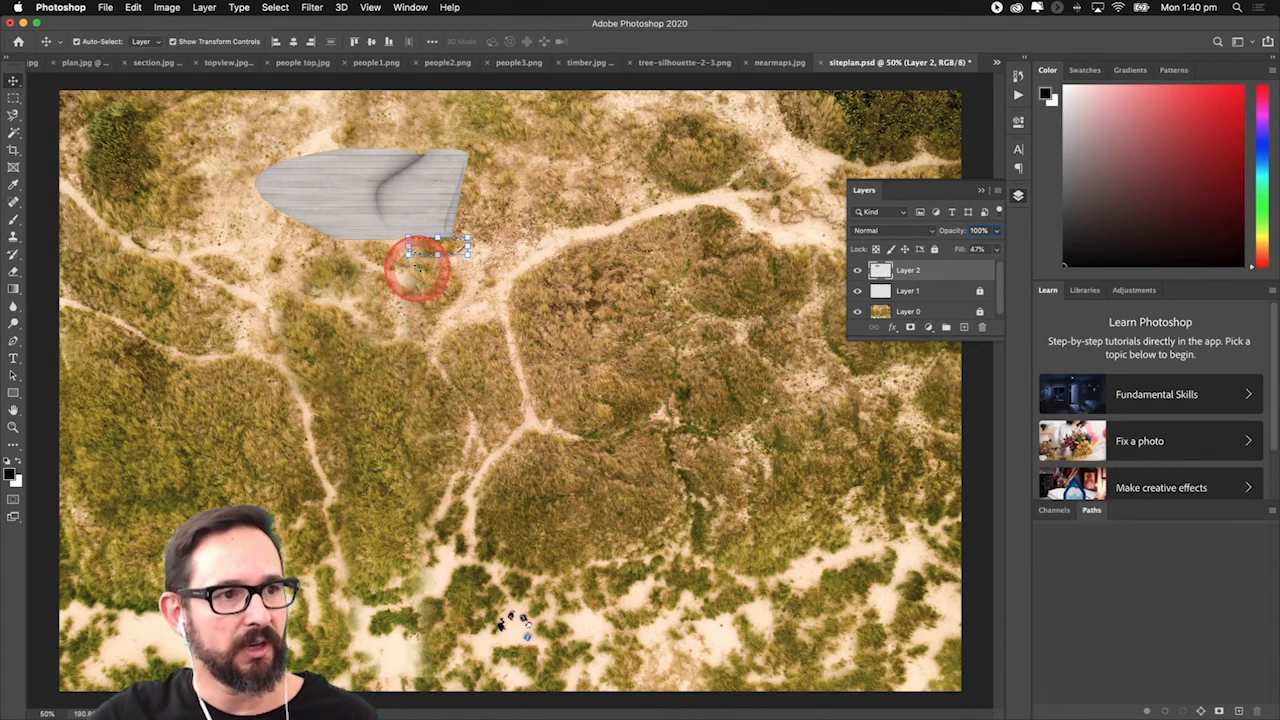
click(13, 98)
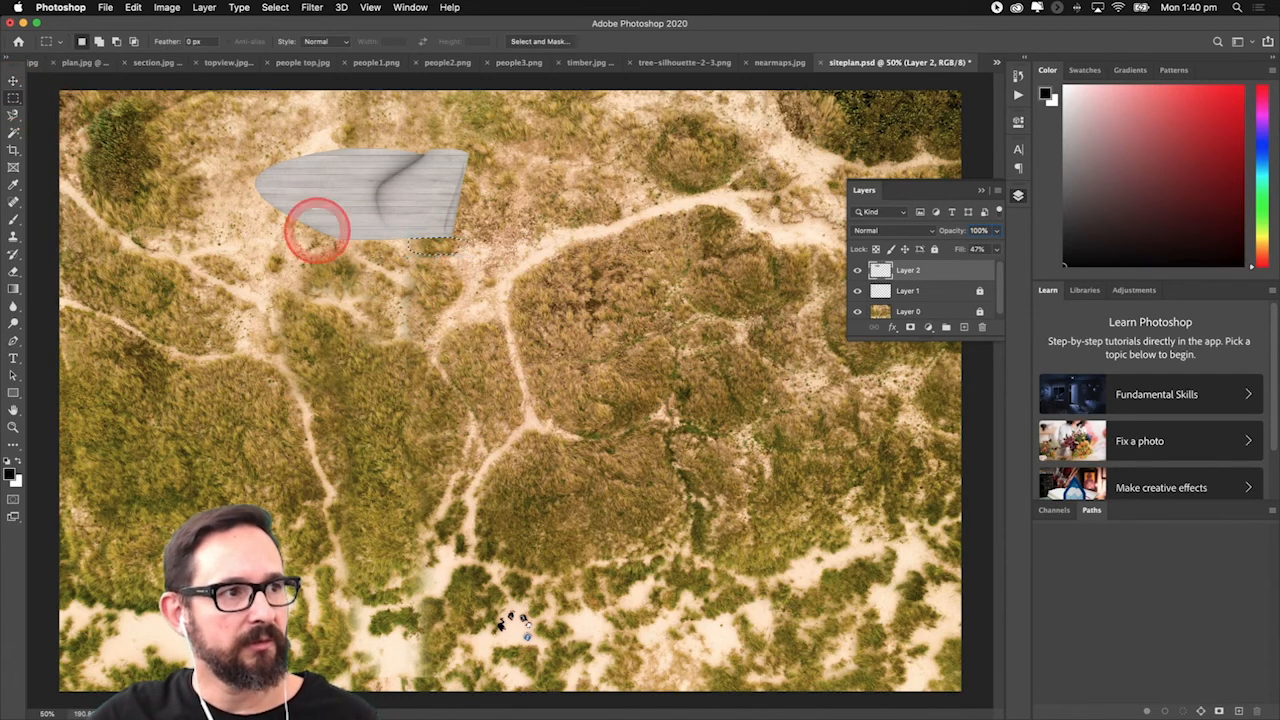
right_click(430, 249)
click(422, 264)
click(464, 296)
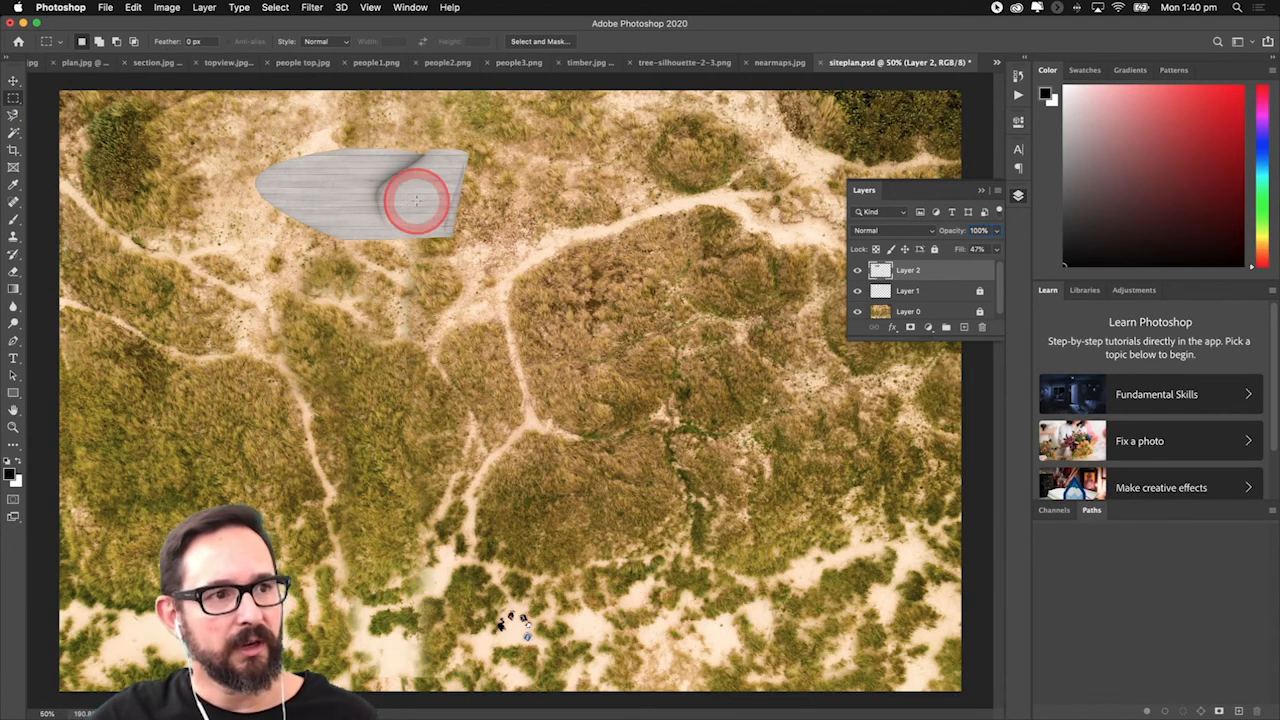
click(14, 82)
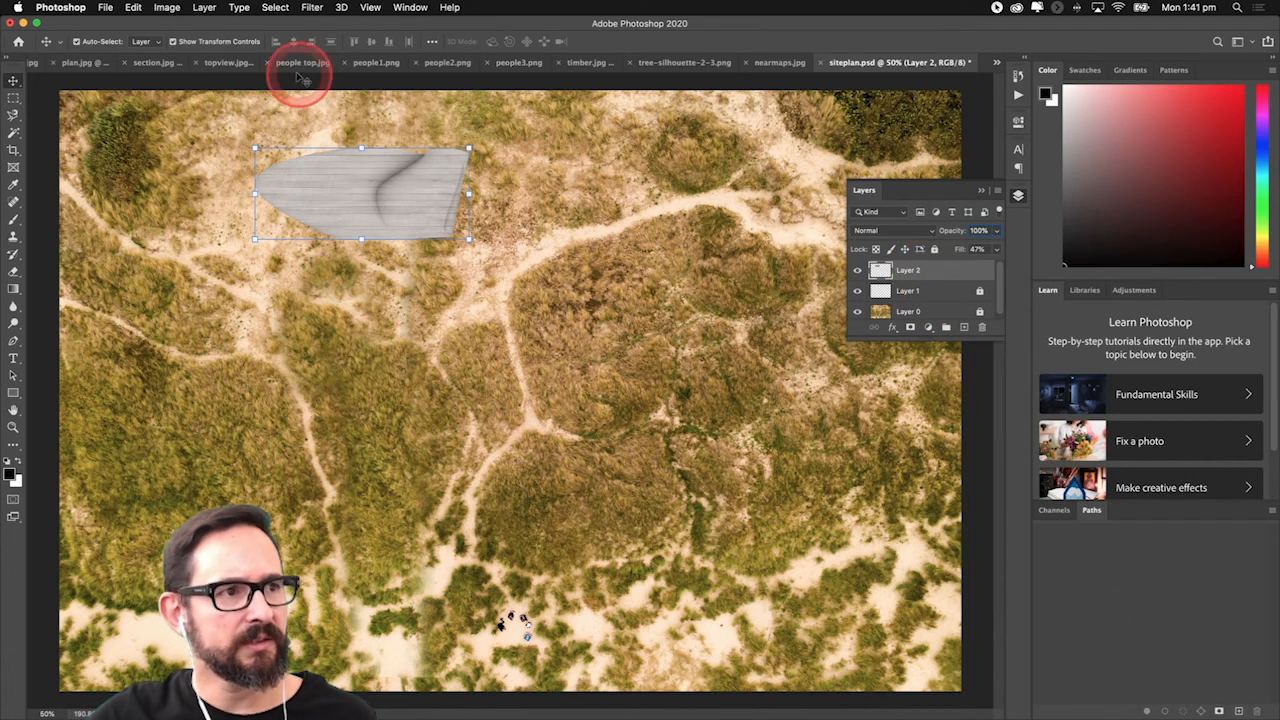
click(170, 7)
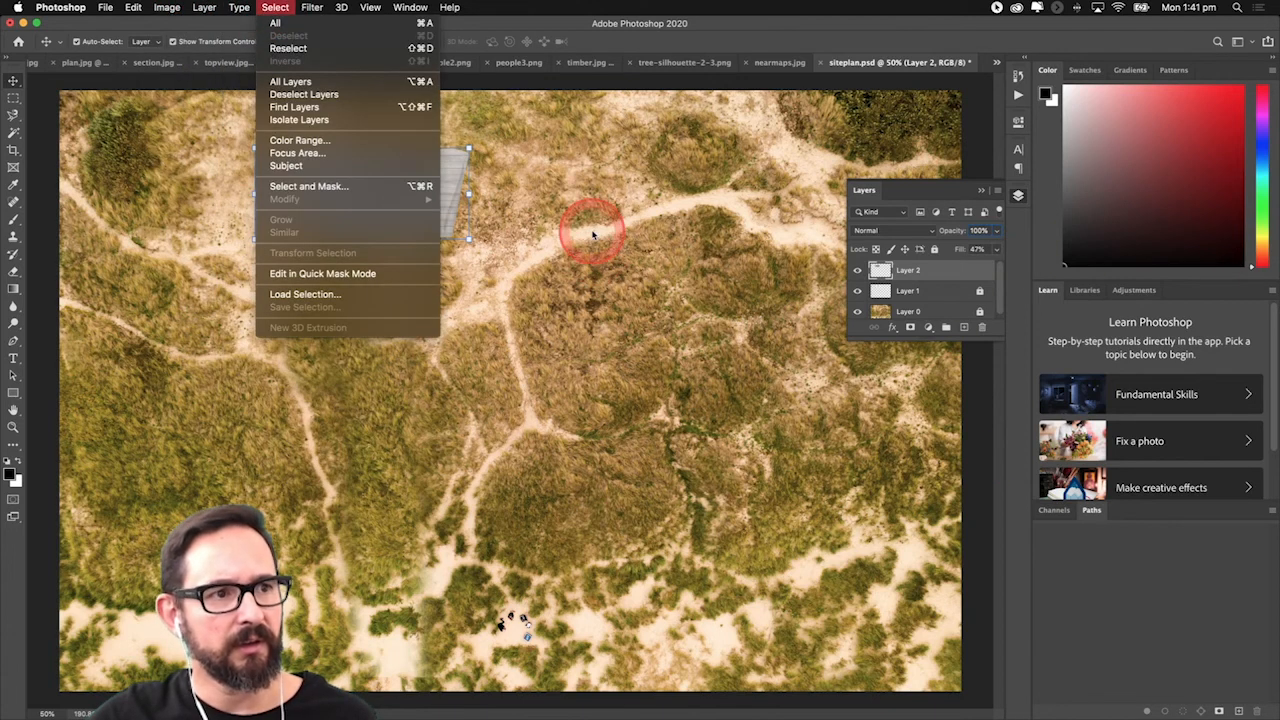
click(628, 236)
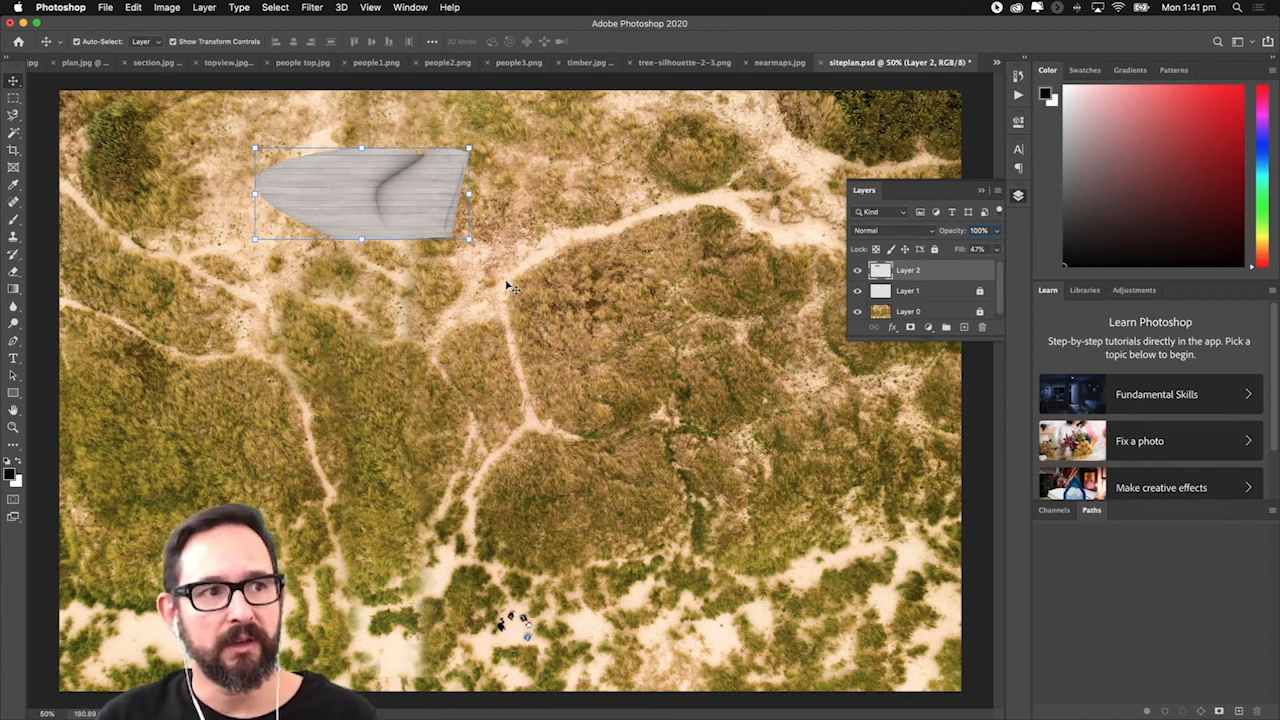
click(13, 97)
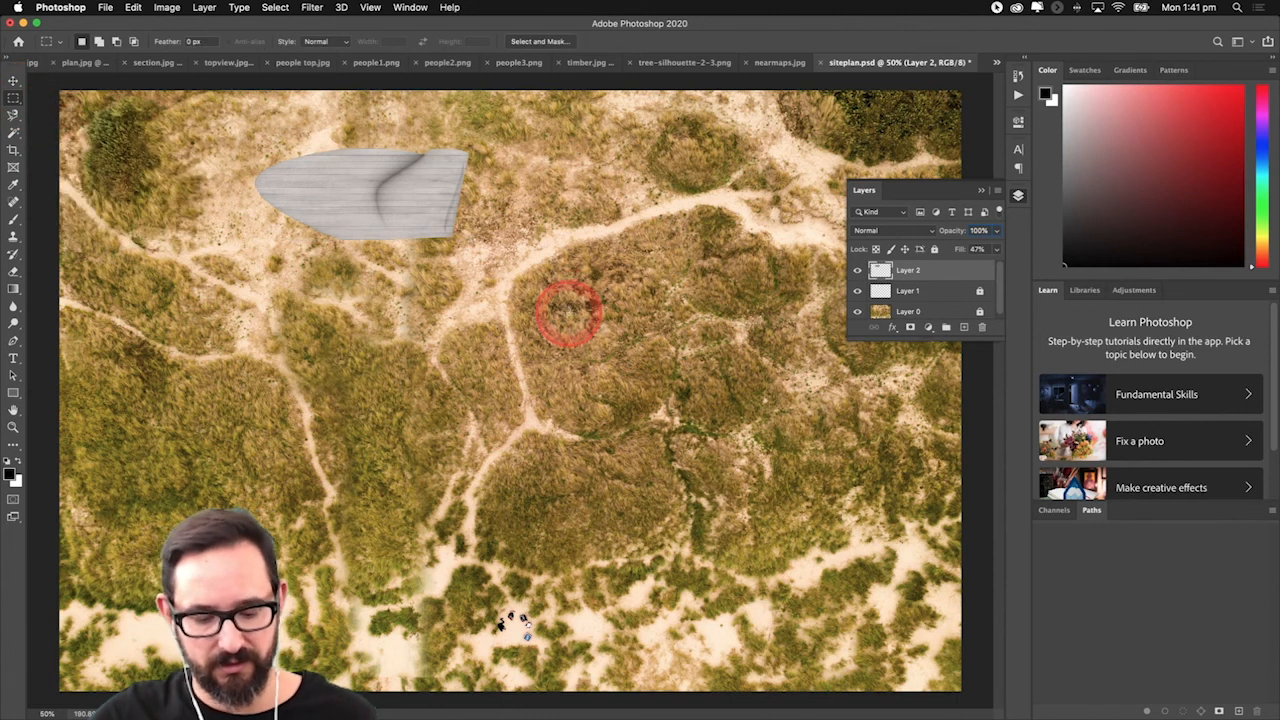
key(z)
alt+click(552, 312)
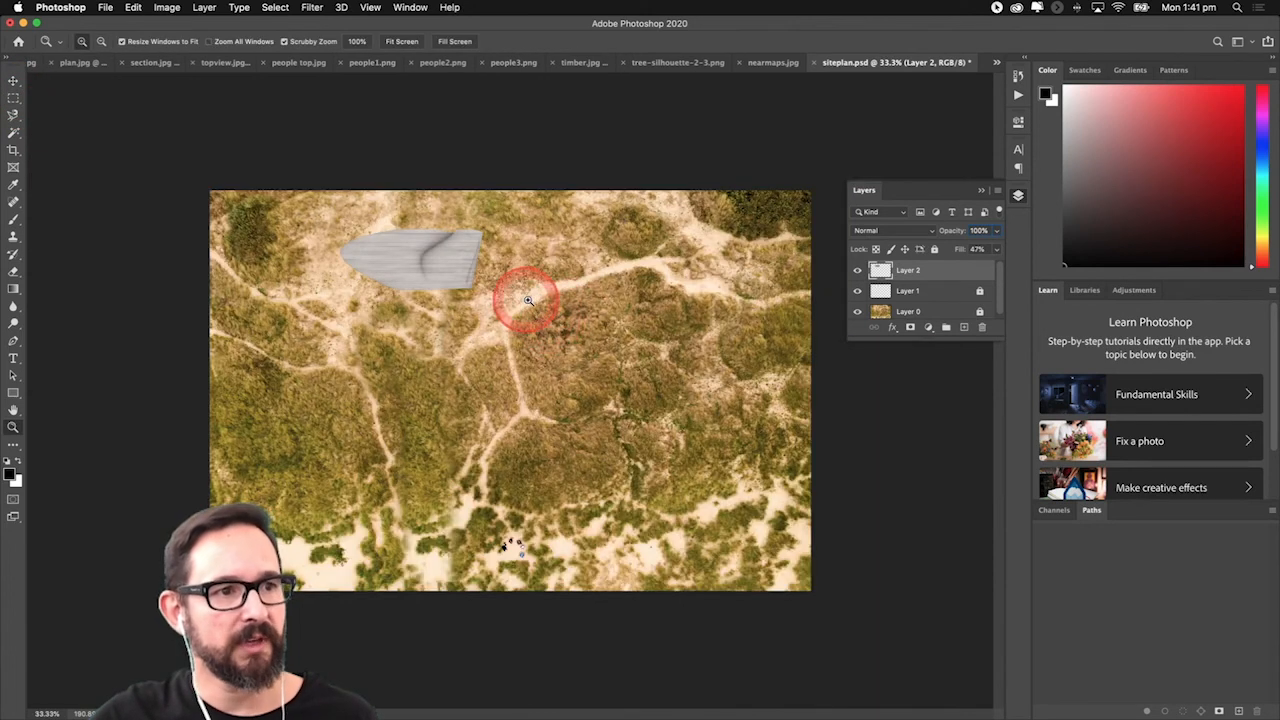
click(574, 337)
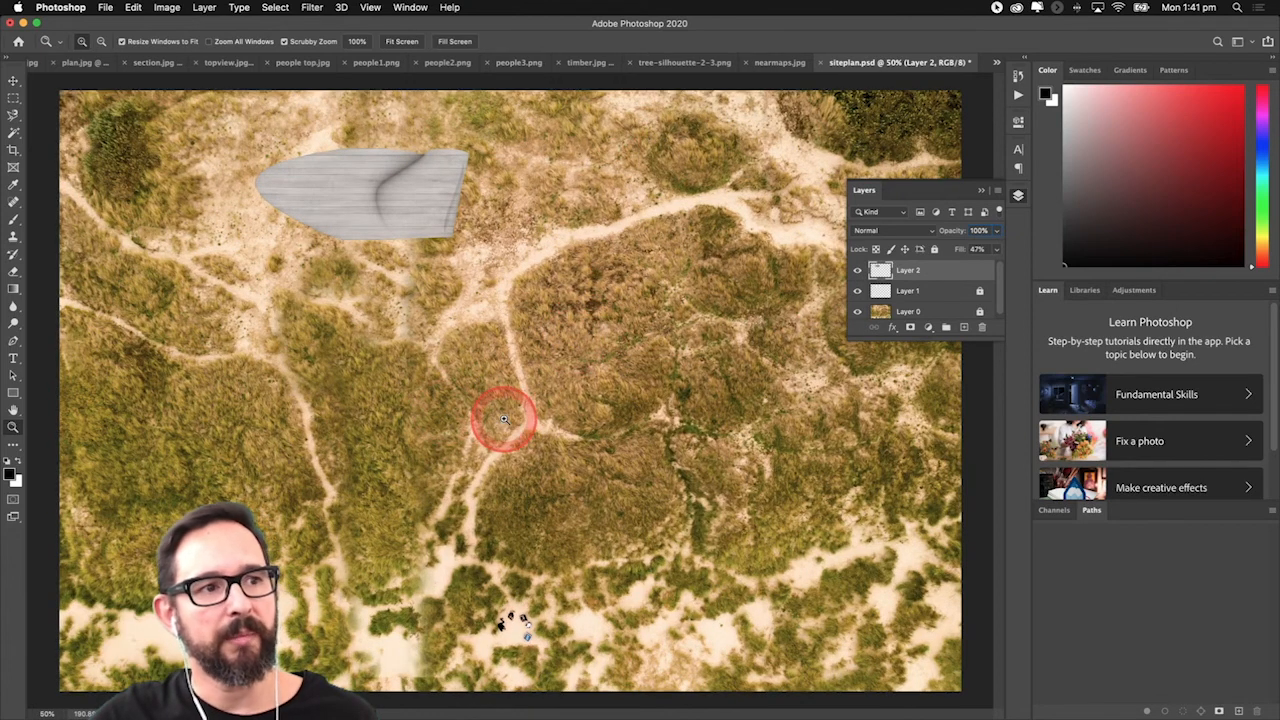